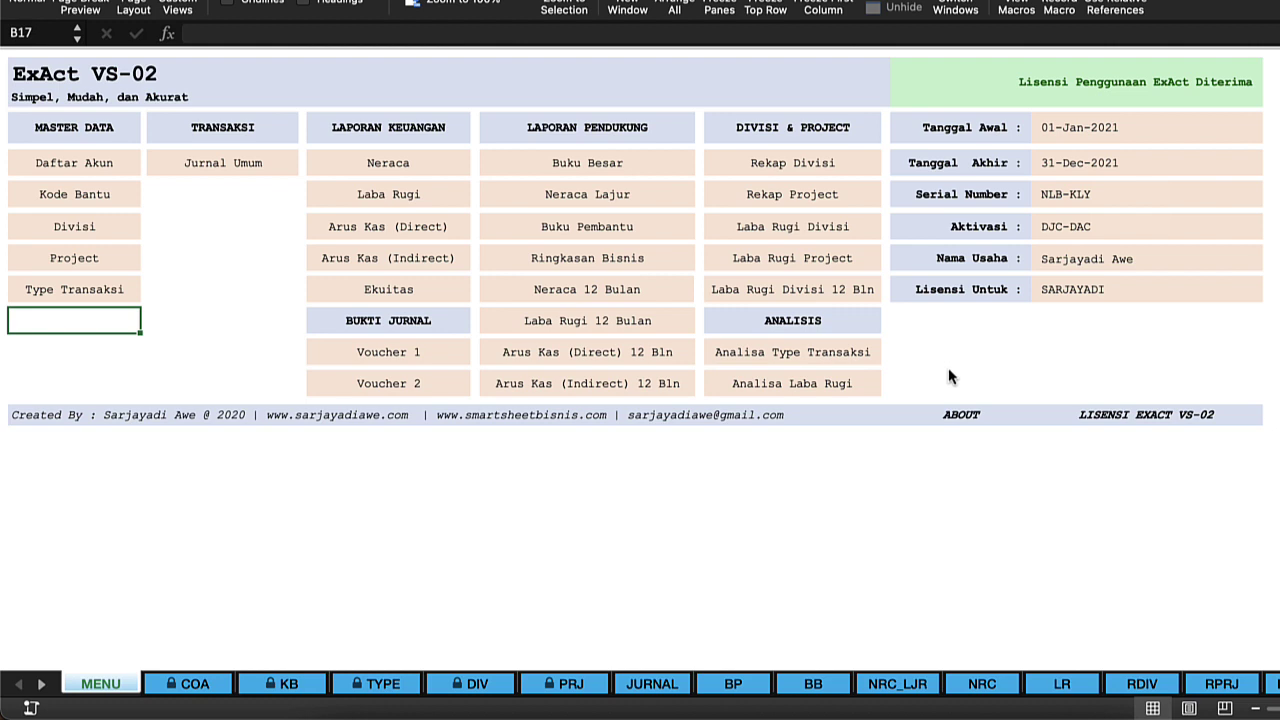
- Open the Daftar Akun list and look through its accounts from Kas to Aktiva Lancar Lainnya
{"action": "left_click", "coordinate": [240, 265]}
{"action": "left_click", "coordinate": [193, 305]}
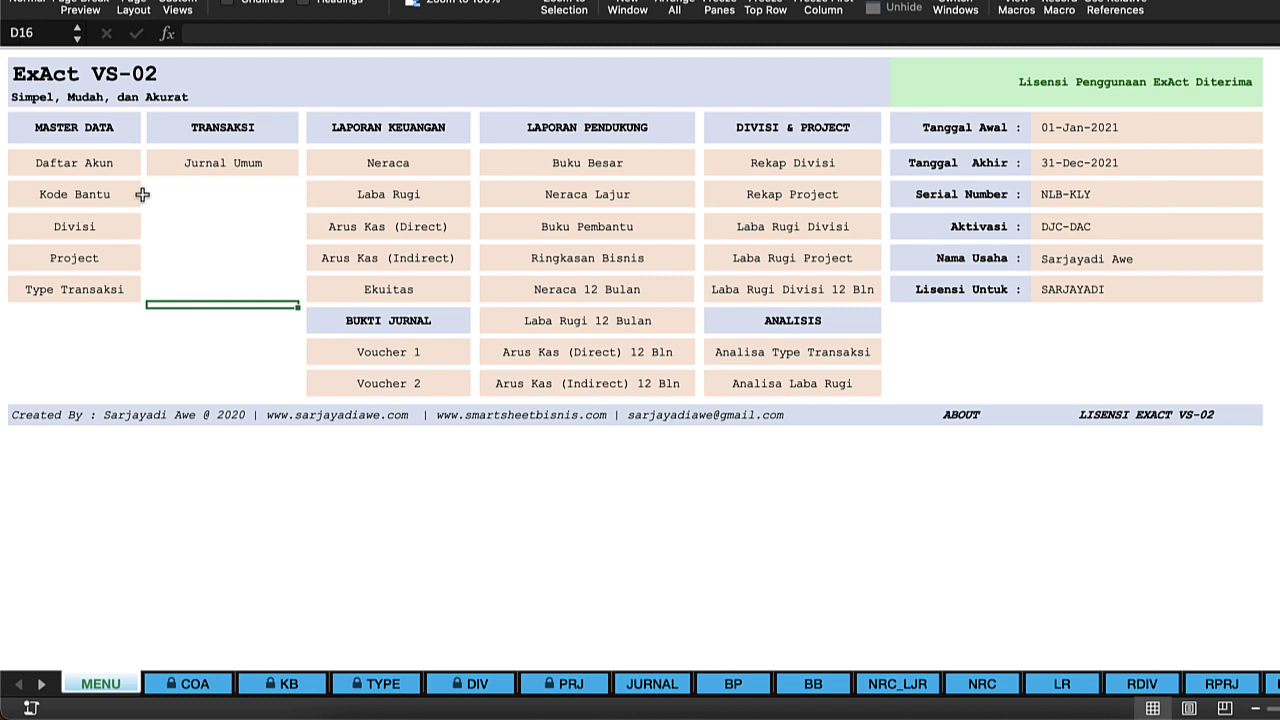
{"action": "left_click", "coordinate": [127, 167]}
{"action": "left_click", "coordinate": [100, 170]}
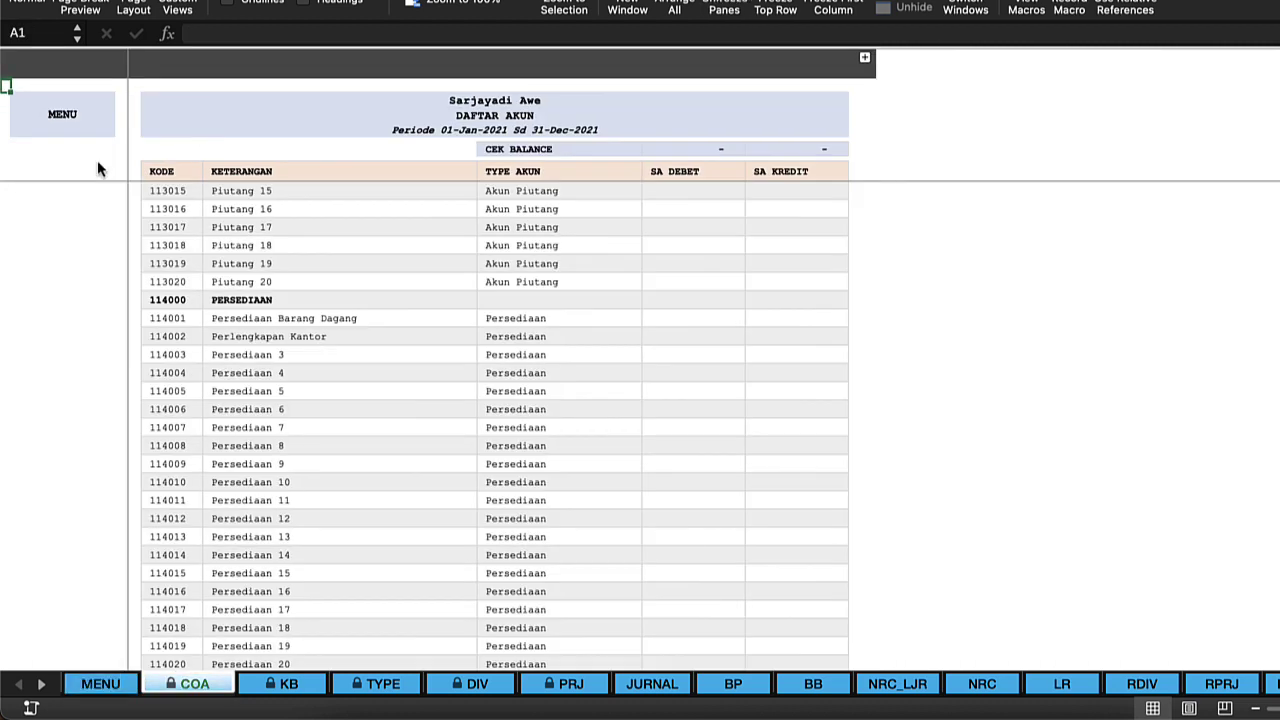
{"action": "left_click", "coordinate": [277, 209]}
{"action": "left_click", "coordinate": [312, 174]}
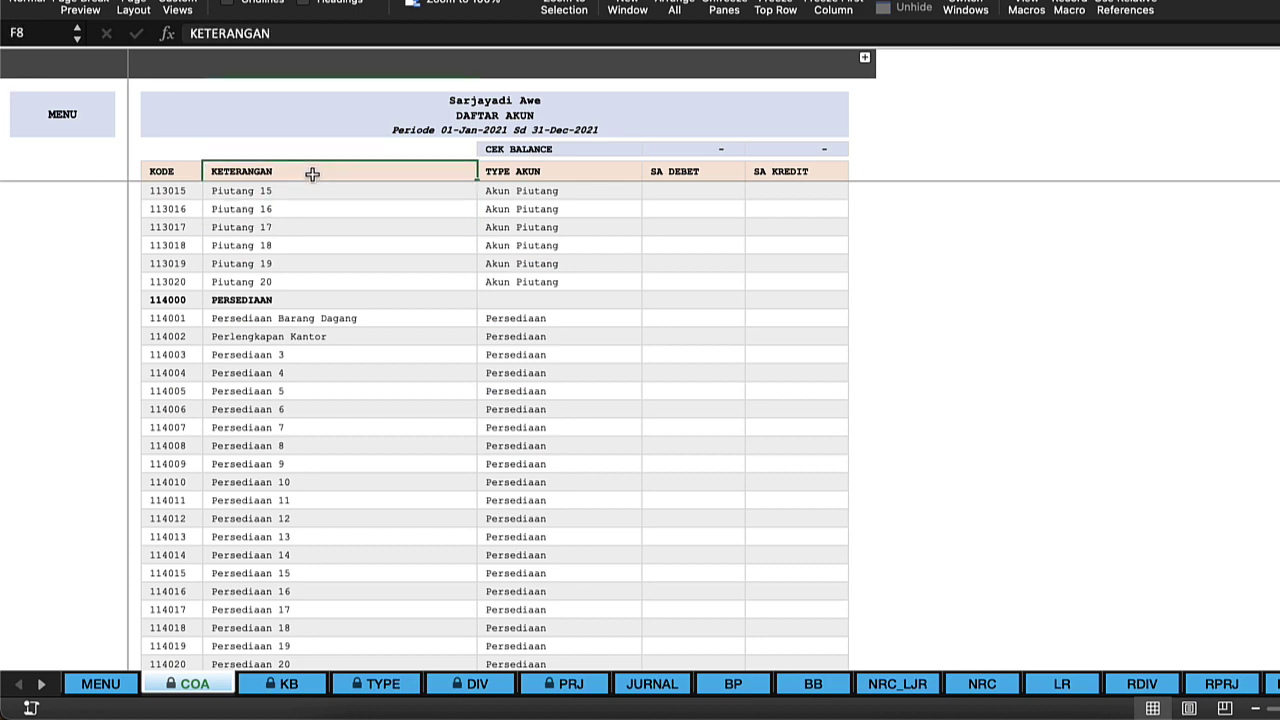
{"action": "key", "text": "Down"}
{"action": "left_click", "coordinate": [329, 341]}
{"action": "scroll", "coordinate": [329, 341], "scroll_direction": "down", "scroll_amount": 6}
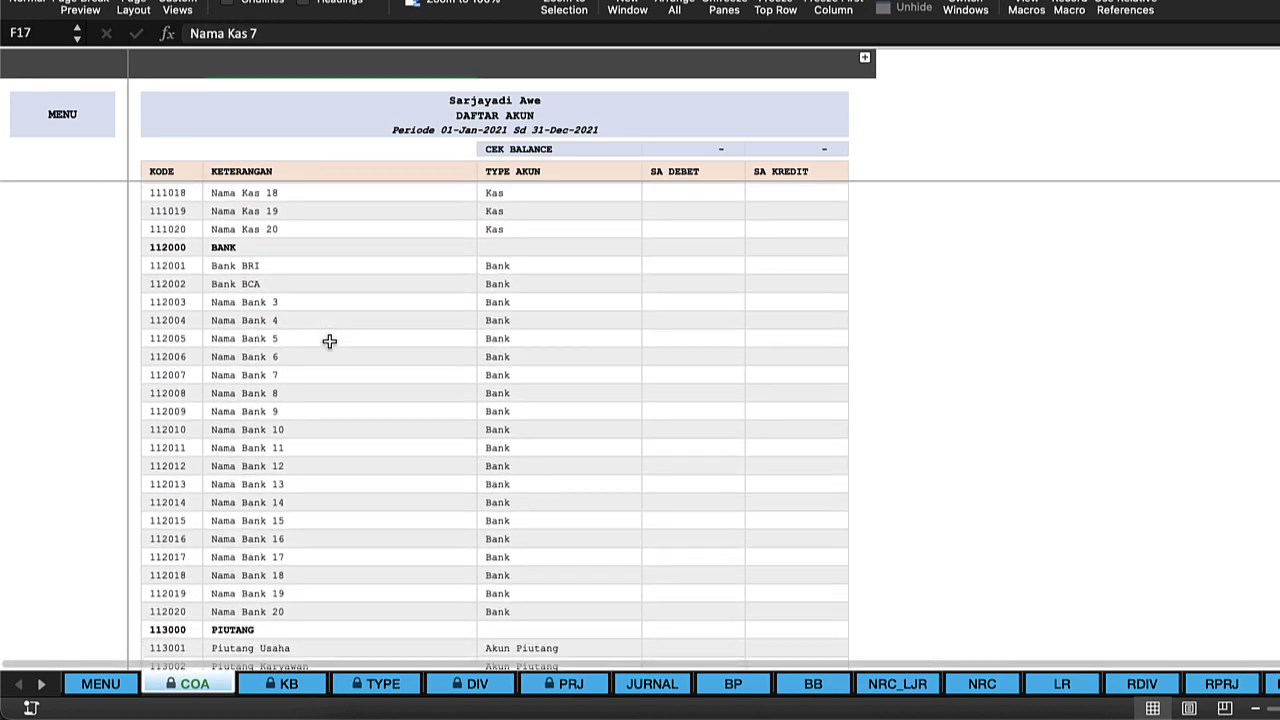
{"action": "scroll", "coordinate": [329, 341], "scroll_direction": "down", "scroll_amount": 15}
{"action": "left_click", "coordinate": [329, 341]}
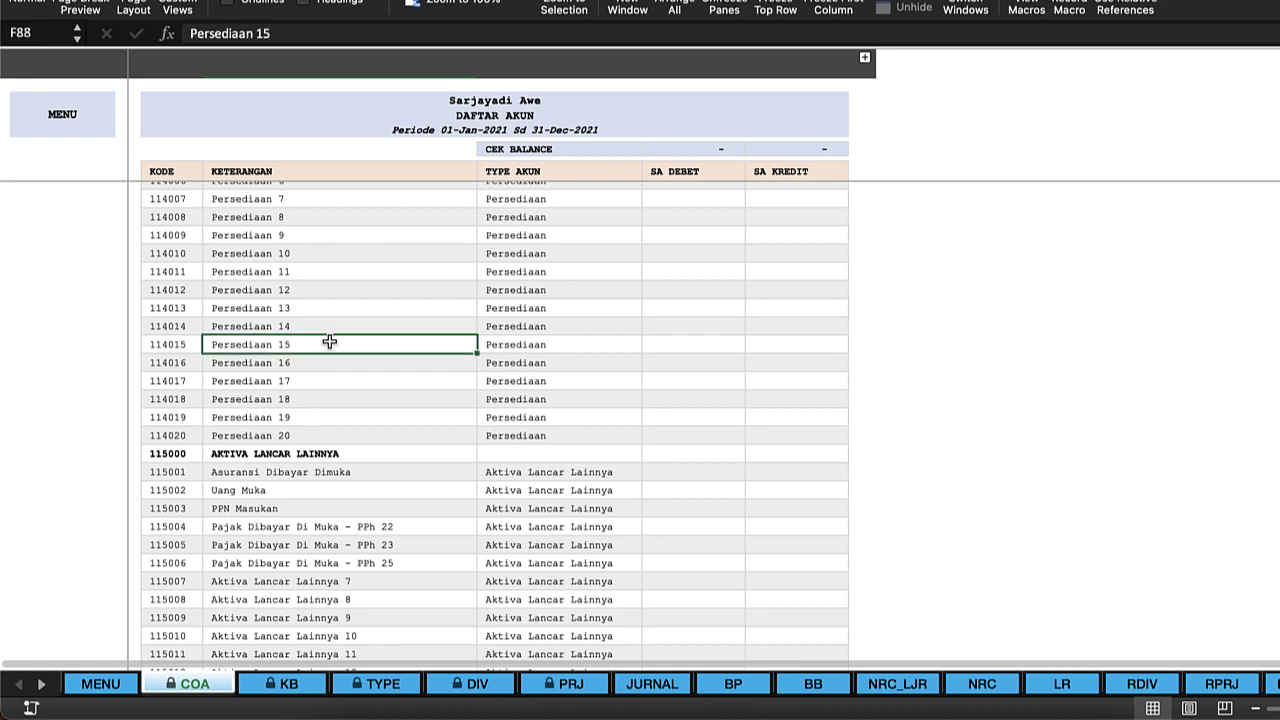
{"action": "scroll", "coordinate": [329, 341], "scroll_direction": "up", "scroll_amount": 15}
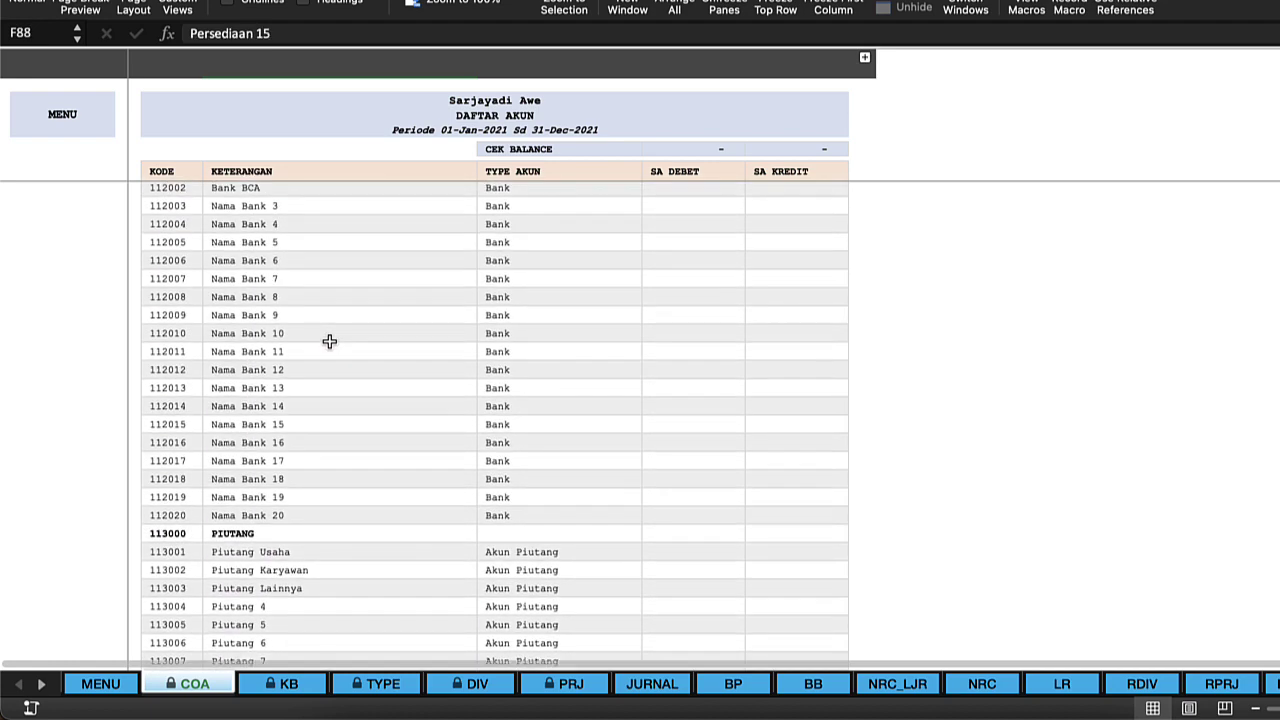
{"action": "scroll", "coordinate": [329, 341], "scroll_direction": "up", "scroll_amount": 5}
{"action": "left_click", "coordinate": [278, 227]}
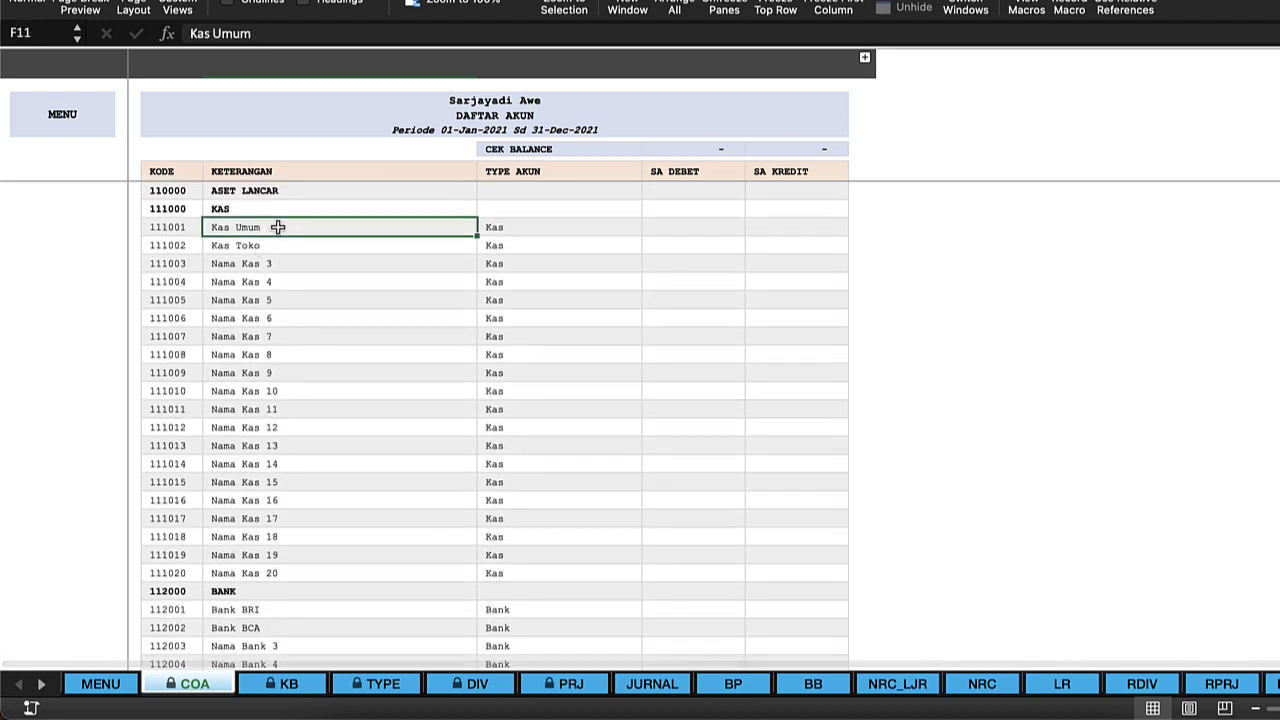
- Try to edit the name of the Kas Toko account in the Daftar Akun list
{"action": "left_click", "coordinate": [284, 249]}
{"action": "double_click", "coordinate": [284, 250]}
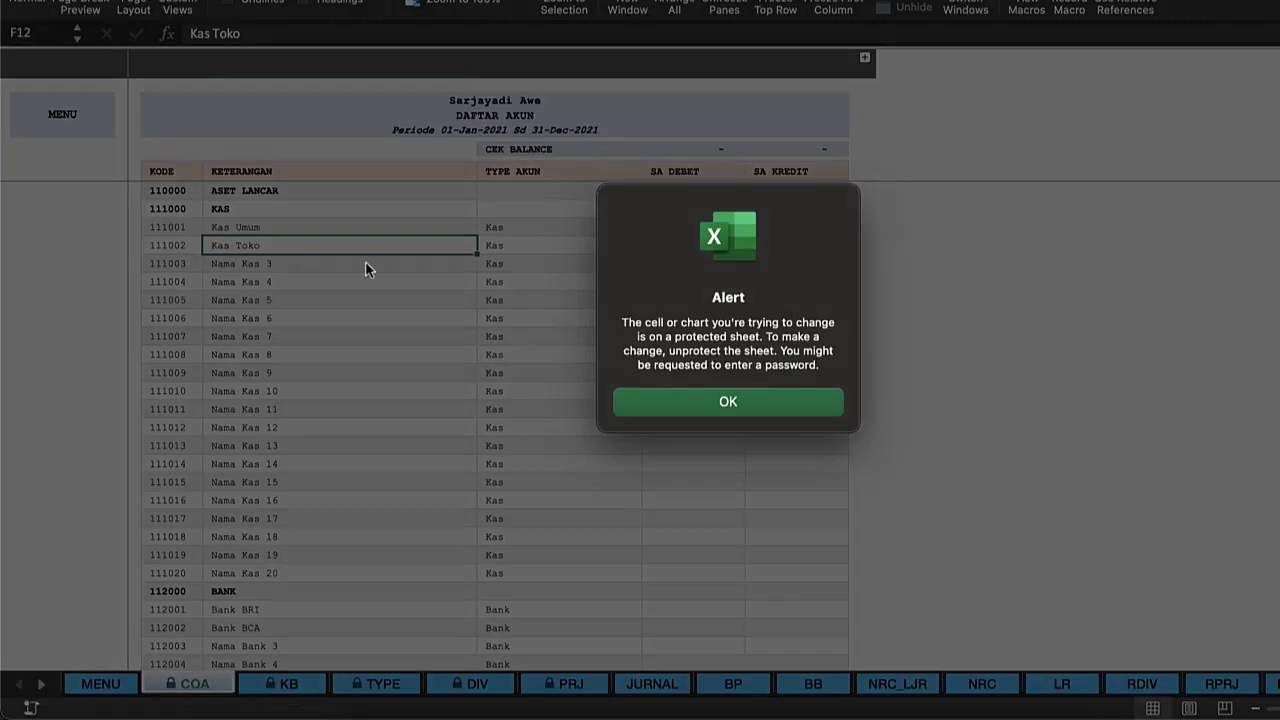
{"action": "left_click", "coordinate": [691, 406]}
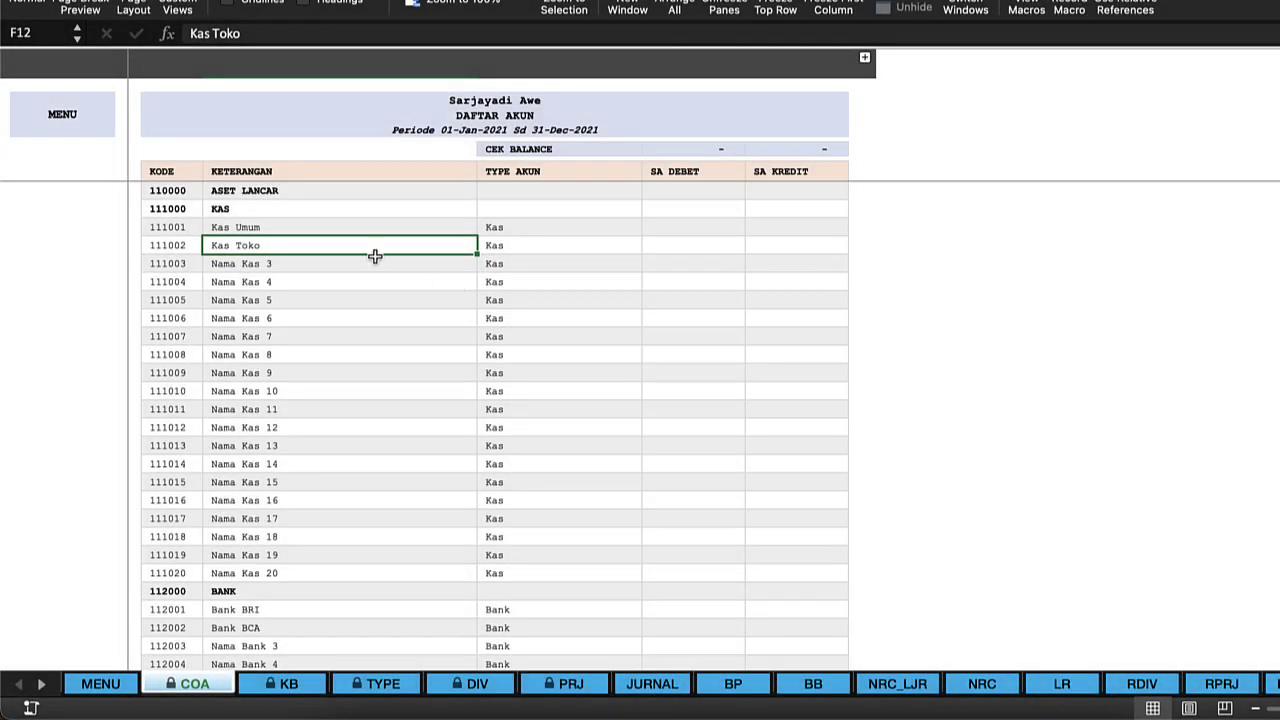
{"action": "left_click", "coordinate": [262, 260]}
{"action": "left_click", "coordinate": [286, 243]}
- Return to the main menu, open the Kode Bantu list and examine its upper and lower code tables
{"action": "left_click", "coordinate": [63, 116]}
{"action": "left_click", "coordinate": [180, 208]}
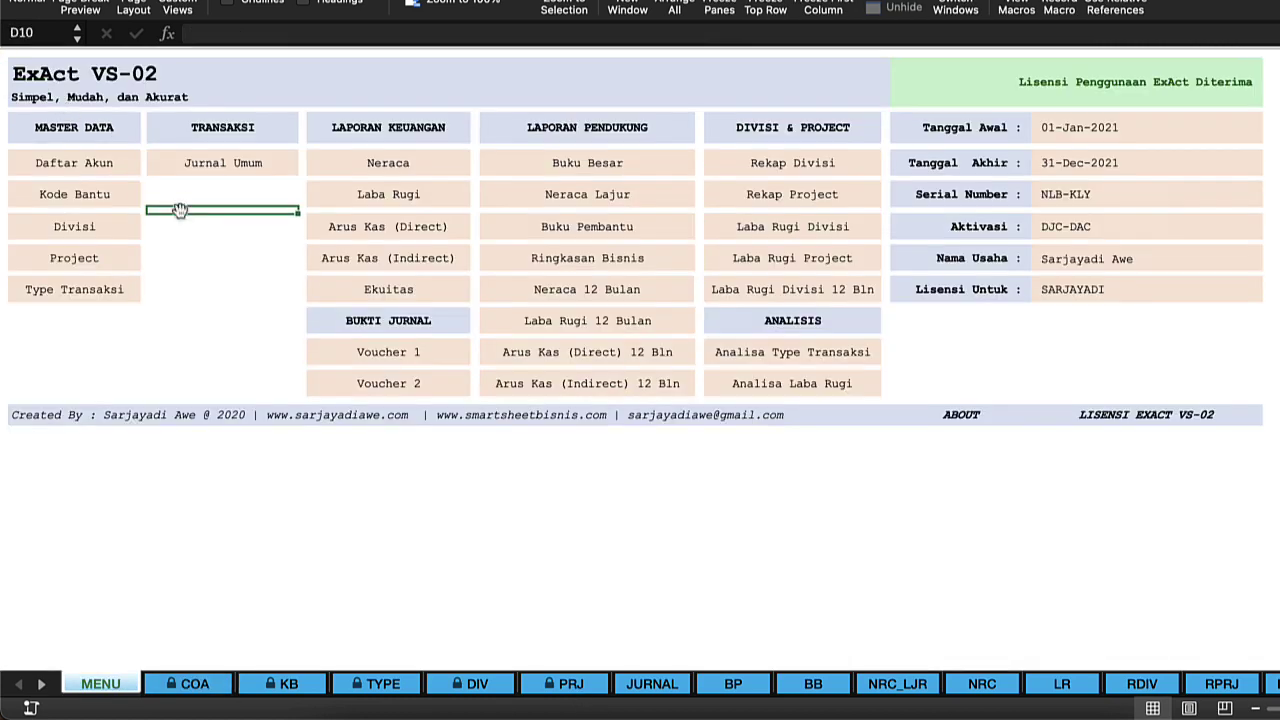
{"action": "left_click", "coordinate": [131, 203]}
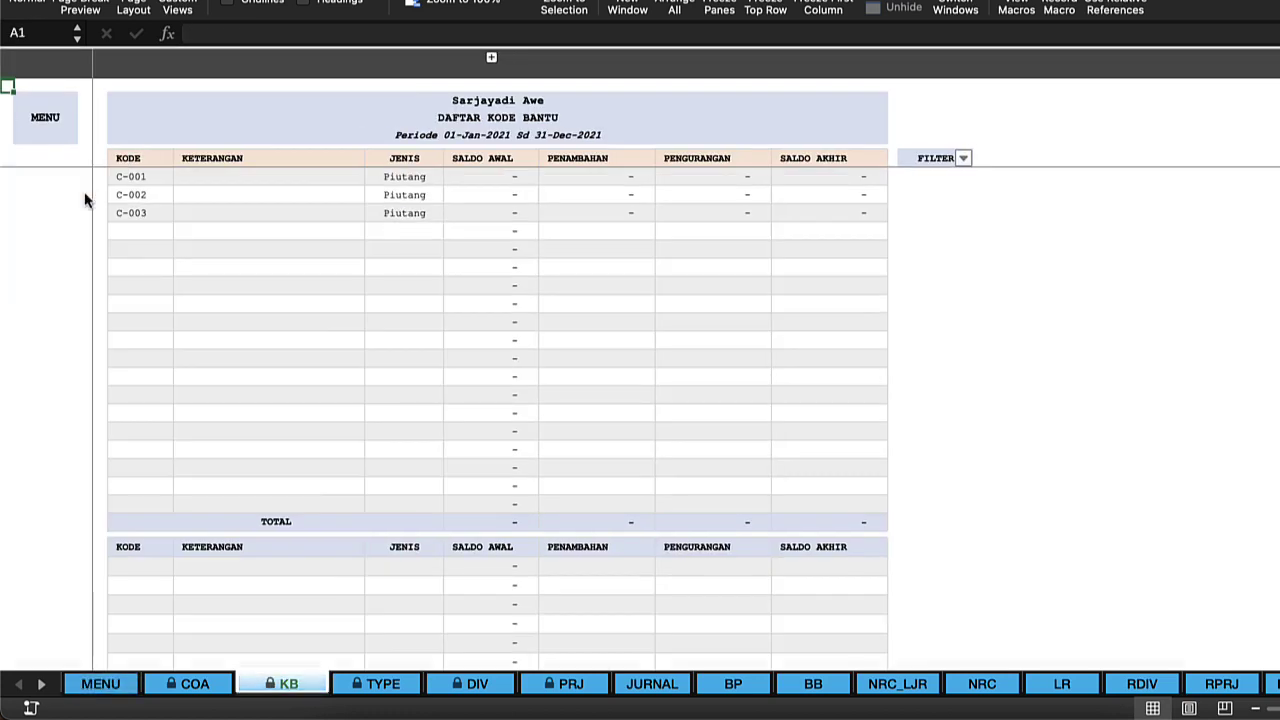
{"action": "left_click", "coordinate": [192, 213]}
{"action": "left_click", "coordinate": [146, 178]}
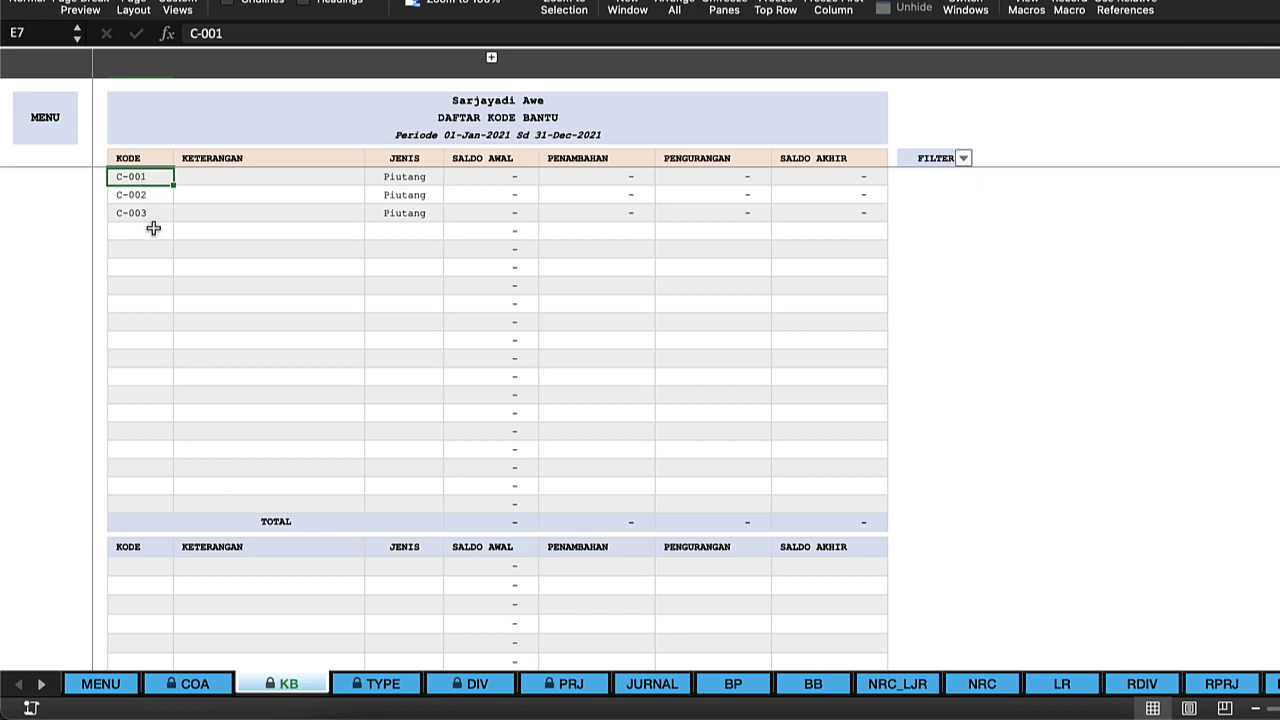
{"action": "left_click", "coordinate": [158, 199]}
{"action": "left_click", "coordinate": [203, 583]}
{"action": "scroll", "coordinate": [203, 583], "scroll_direction": "down", "scroll_amount": 6}
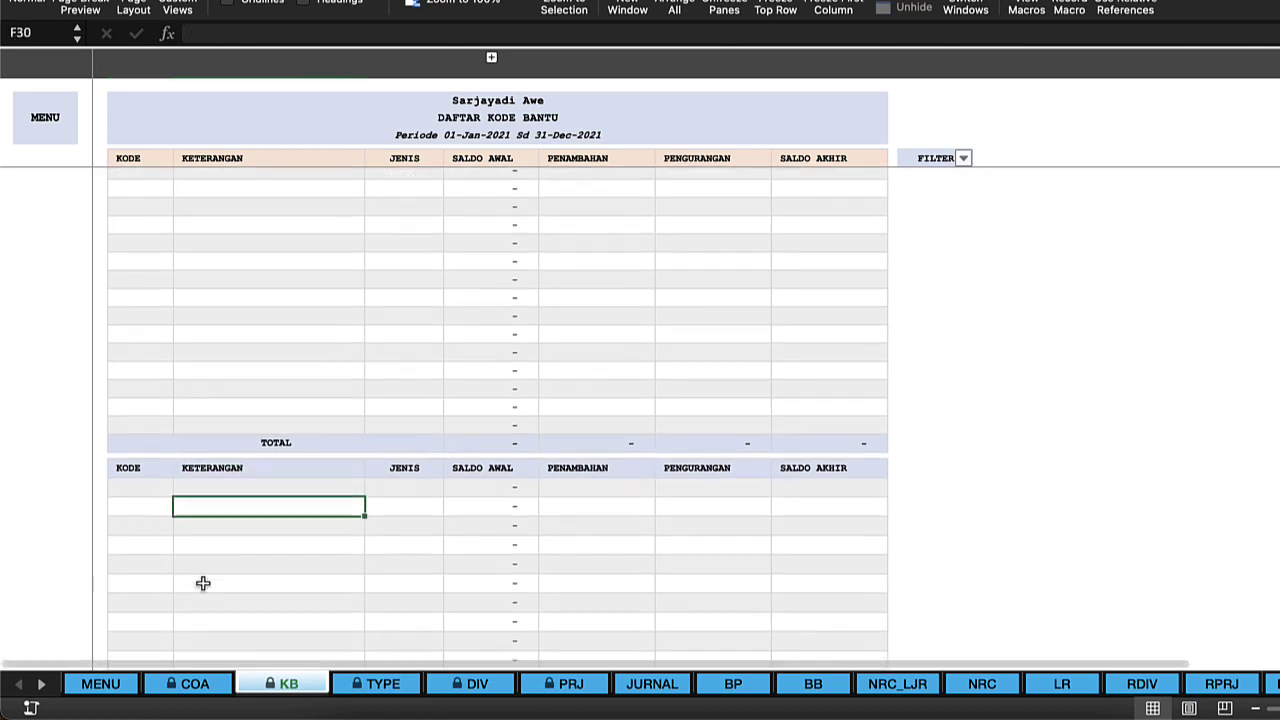
{"action": "left_click", "coordinate": [170, 350]}
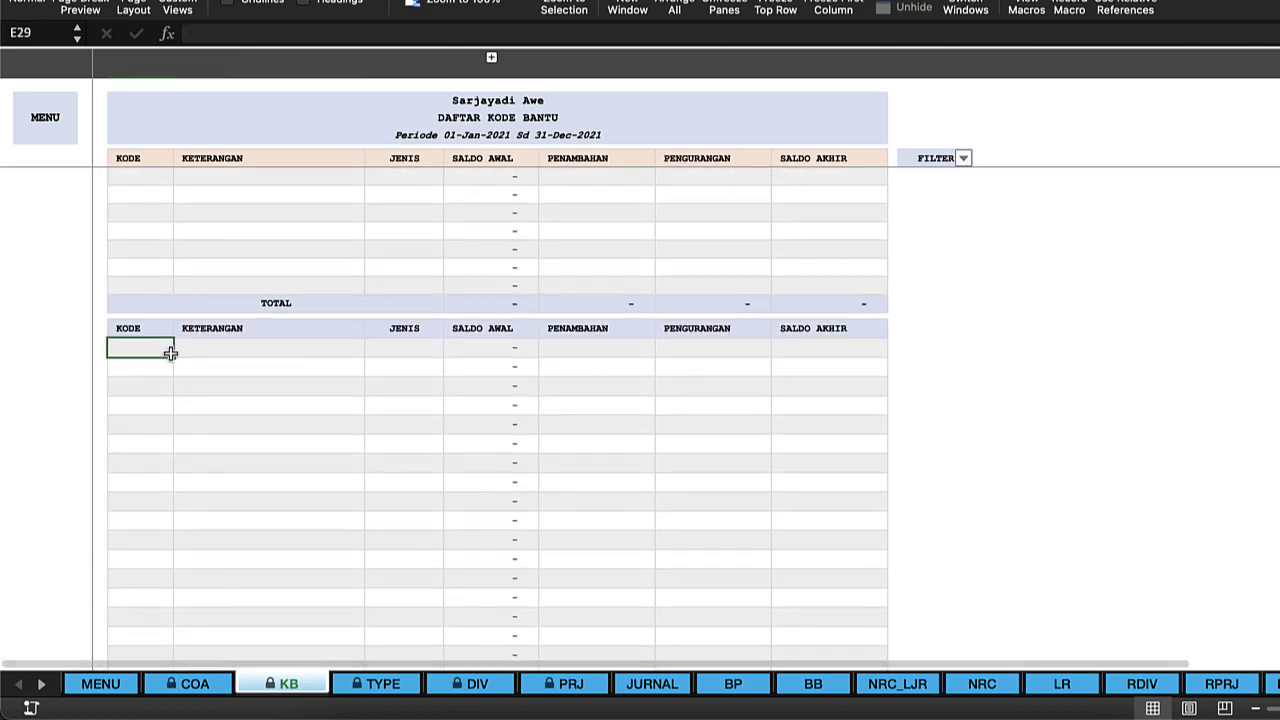
- Check the JENIS choices for the first row of the lower table and for code C-001
{"action": "left_click", "coordinate": [256, 349]}
{"action": "left_click", "coordinate": [385, 354]}
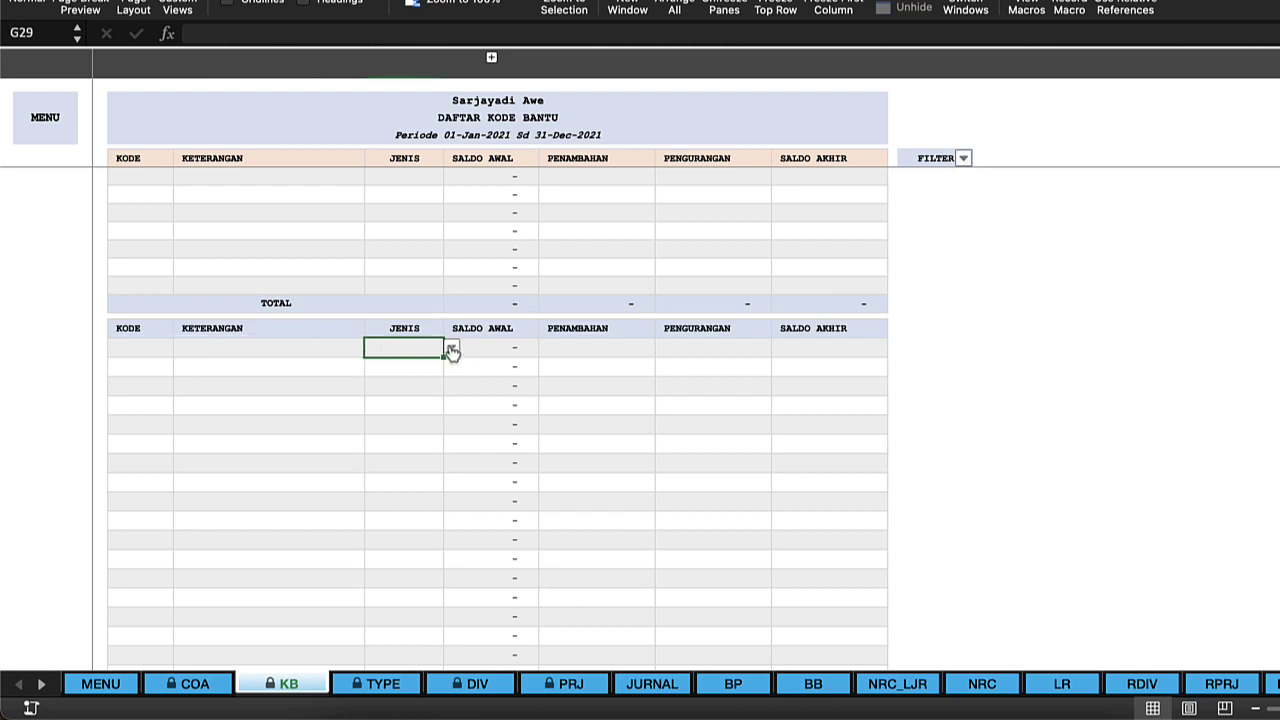
{"action": "left_click", "coordinate": [452, 347]}
{"action": "key", "text": "Up"}
{"action": "key", "text": "Return"}
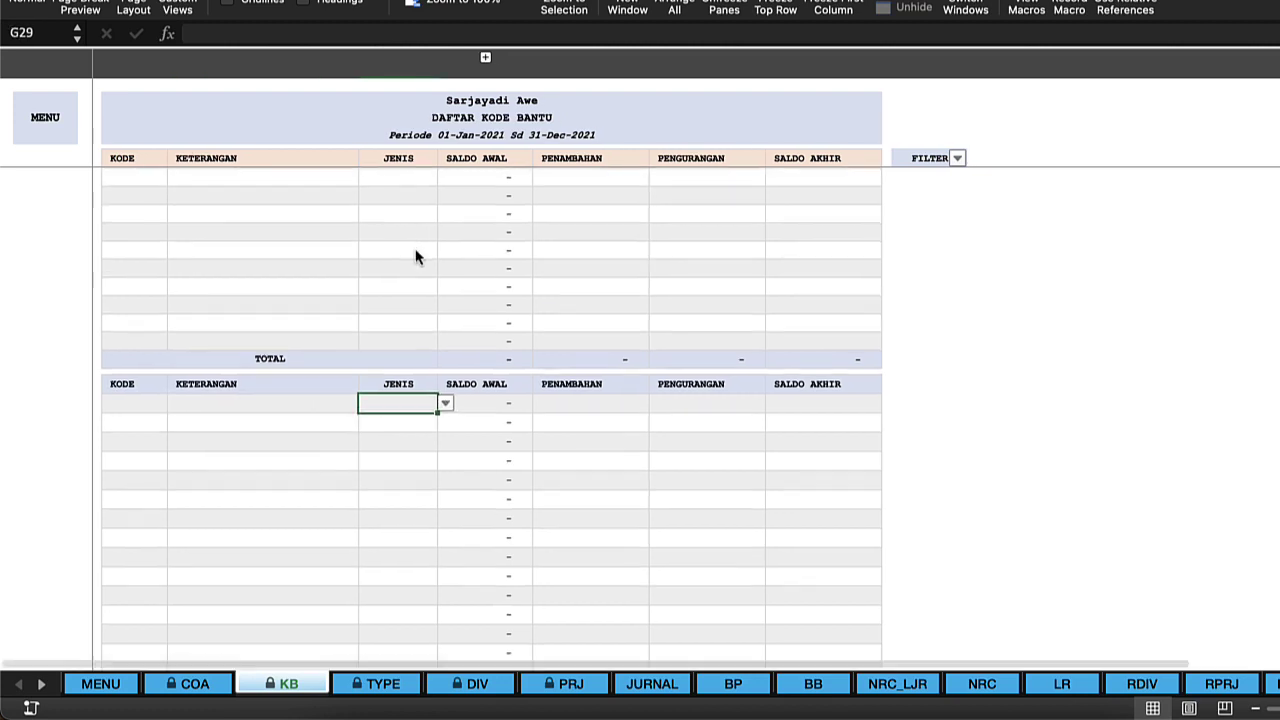
{"action": "left_click", "coordinate": [420, 181]}
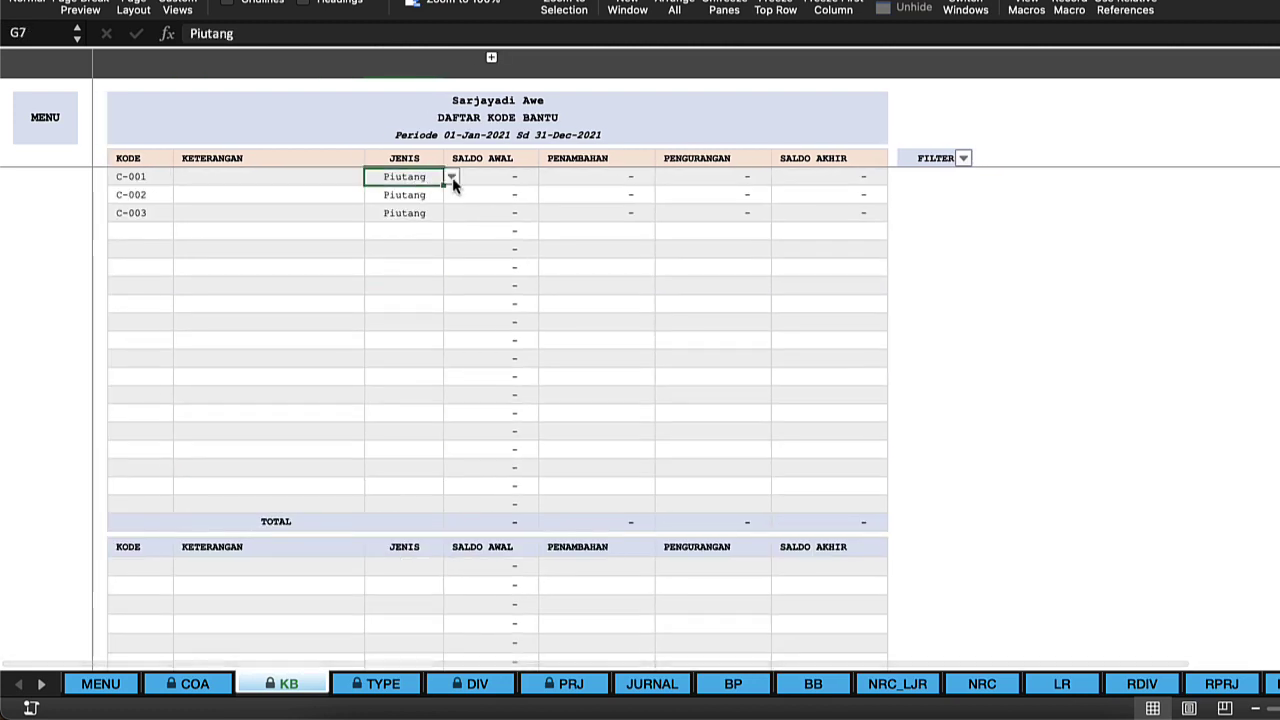
{"action": "left_click", "coordinate": [452, 177]}
{"action": "key", "text": "Return"}
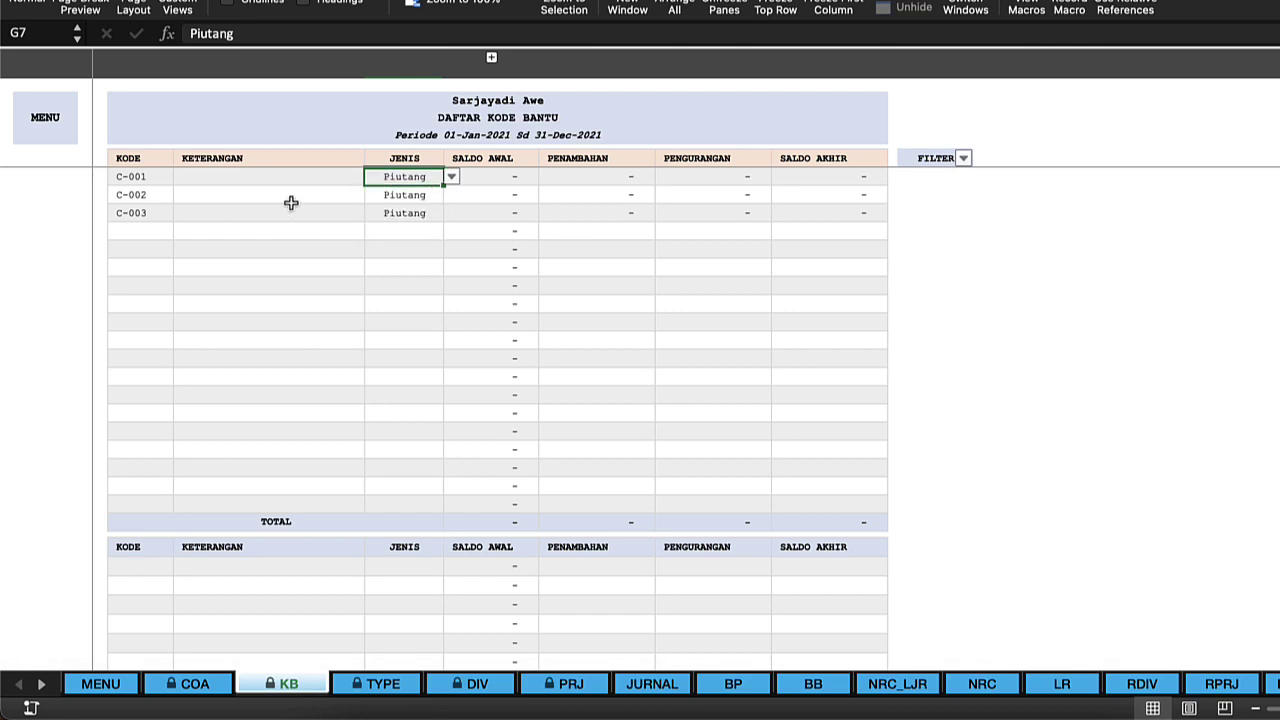
- Reopen Daftar Akun from the main menu and examine the accounts with type Akun Piutang, starting at Piutang Usaha
{"action": "left_click", "coordinate": [44, 132]}
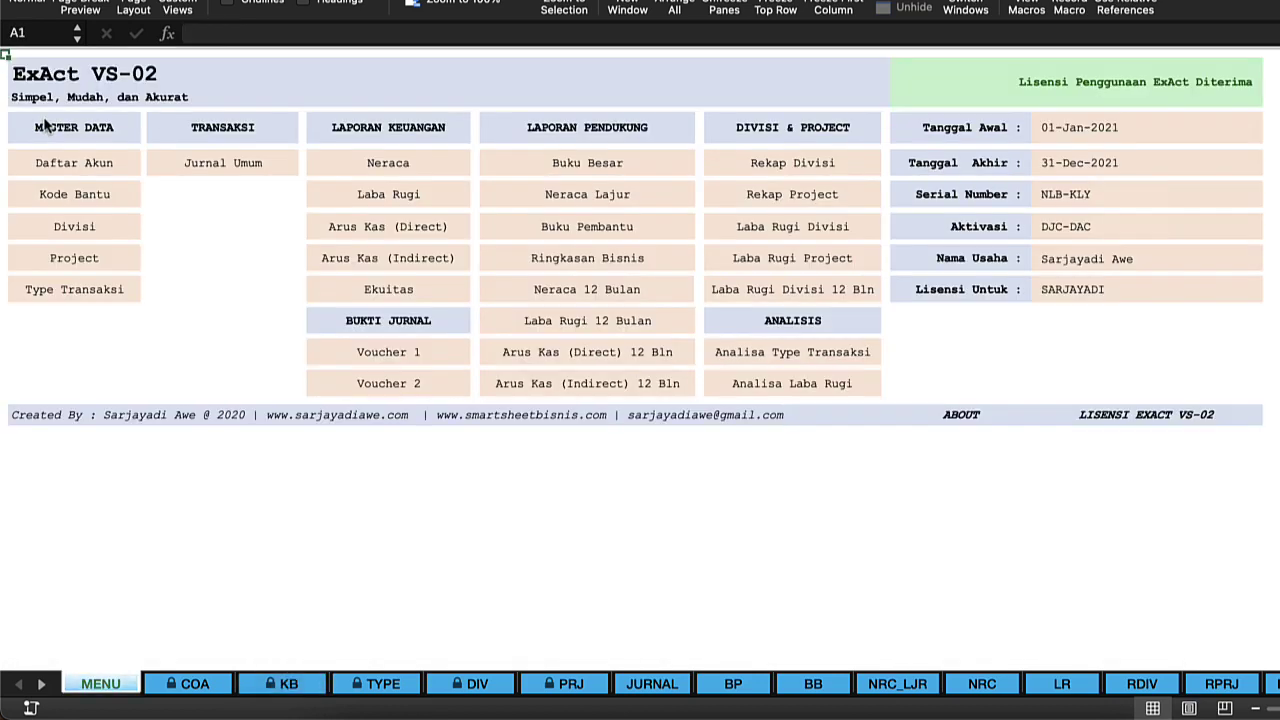
{"action": "left_click", "coordinate": [93, 162]}
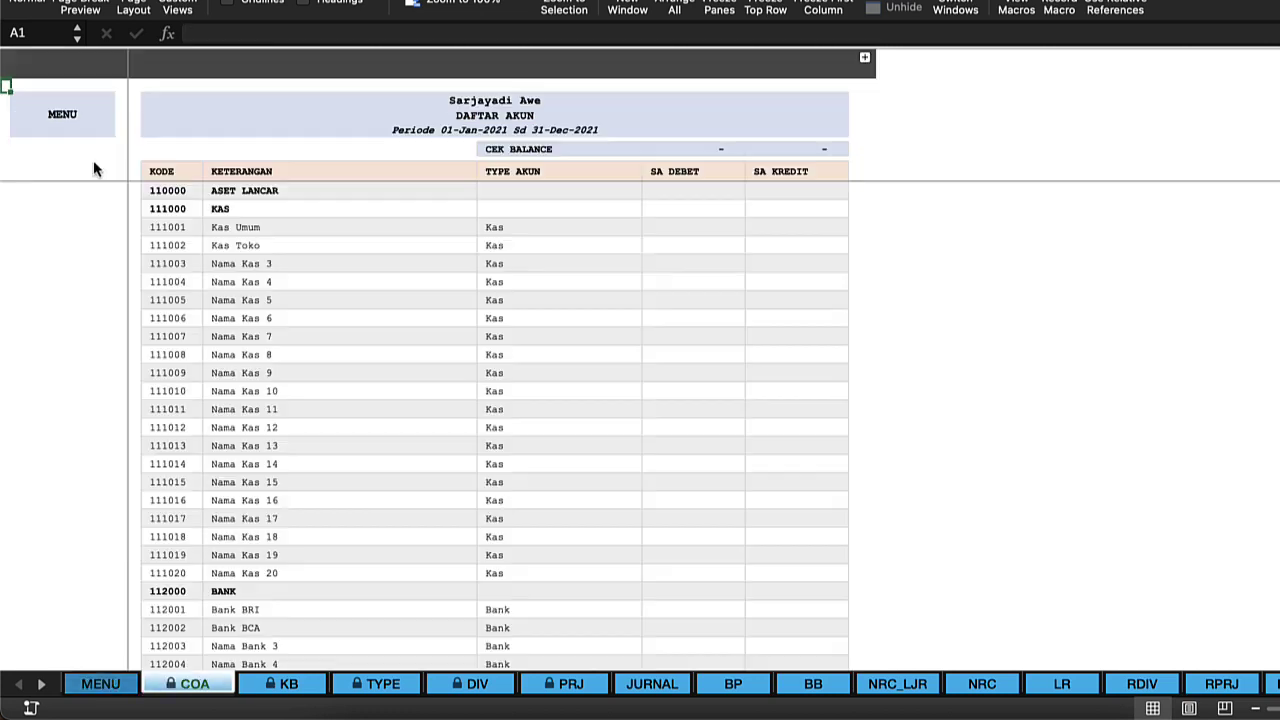
{"action": "scroll", "coordinate": [508, 347], "scroll_direction": "down", "scroll_amount": 12}
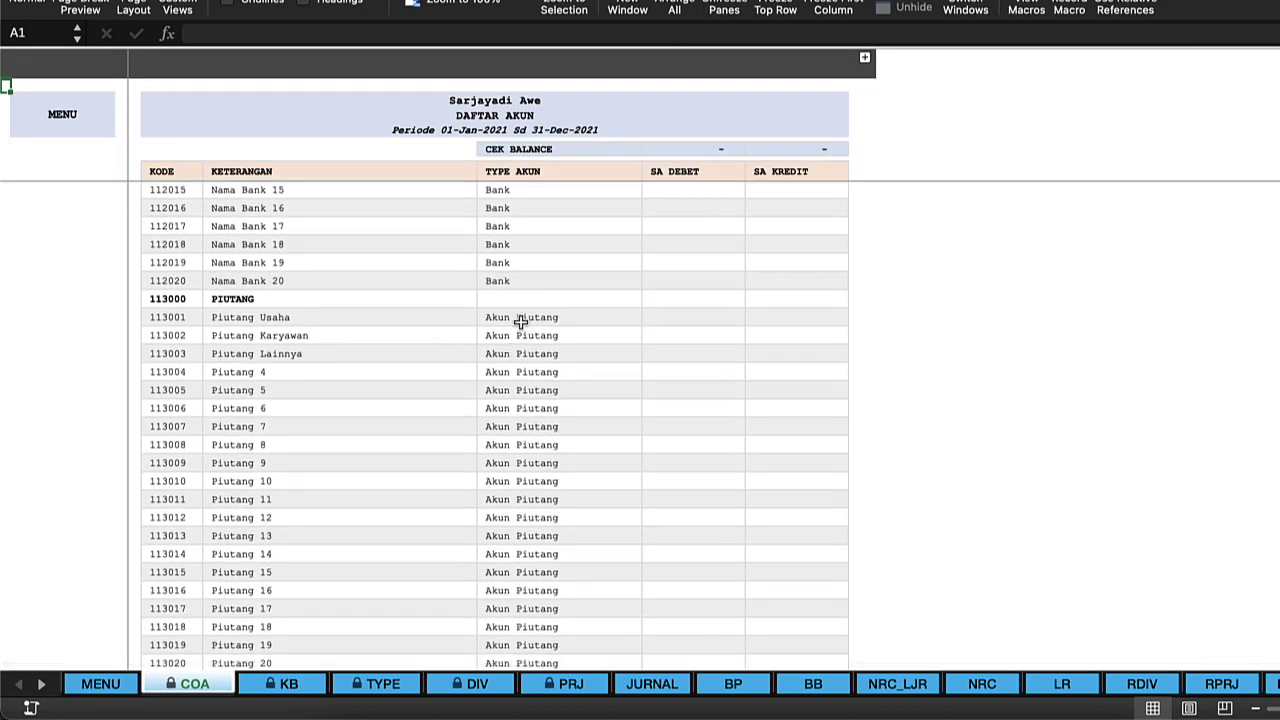
{"action": "left_click", "coordinate": [522, 319]}
{"action": "left_click_drag", "start_coordinate": [522, 319], "coordinate": [543, 608]}
{"action": "scroll", "coordinate": [540, 594], "scroll_direction": "down", "scroll_amount": 5}
{"action": "scroll", "coordinate": [540, 594], "scroll_direction": "down", "scroll_amount": 3}
{"action": "scroll", "coordinate": [540, 594], "scroll_direction": "up", "scroll_amount": 12}
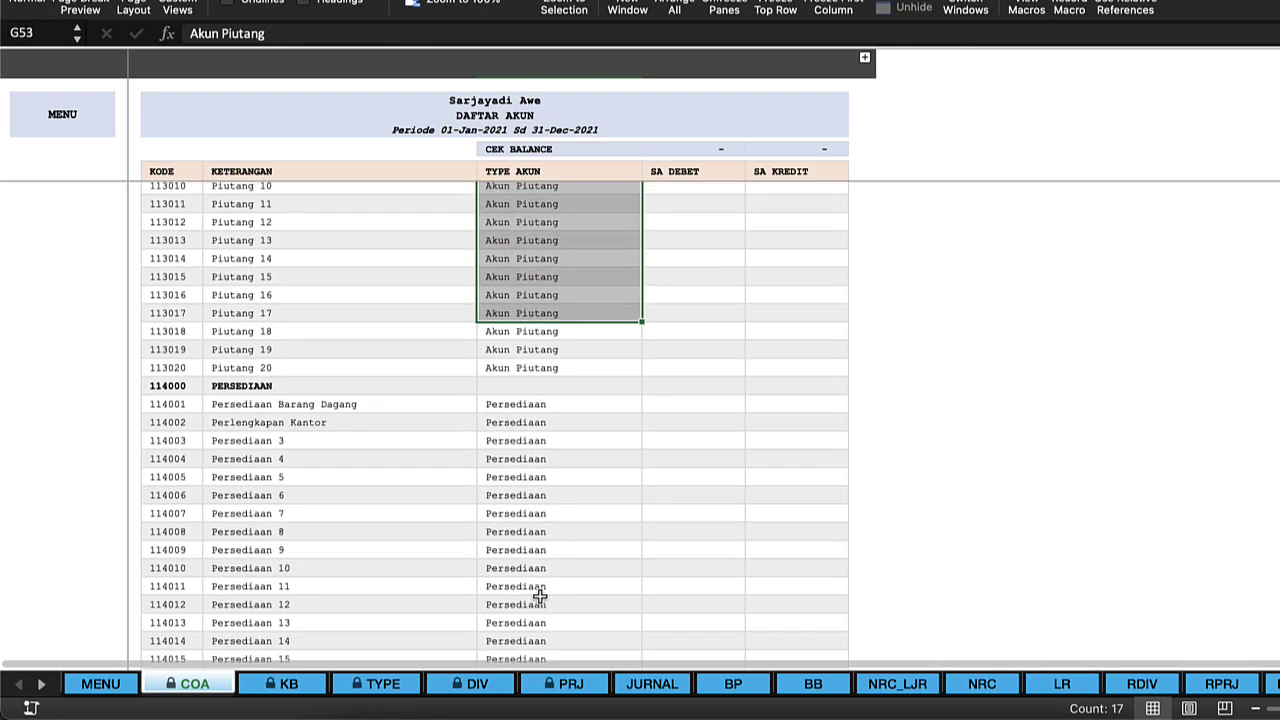
{"action": "left_click", "coordinate": [543, 500]}
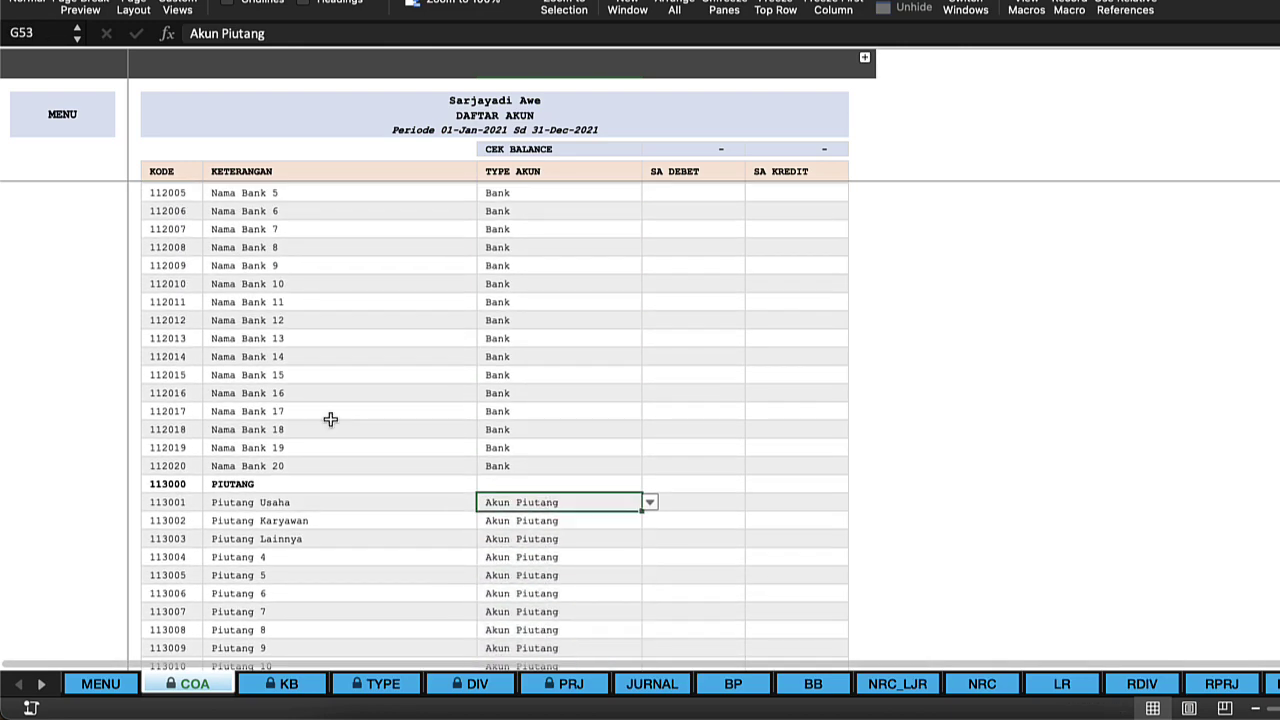
{"action": "left_click", "coordinate": [303, 342]}
- Return to the main menu, open the Divisi list and examine its division codes and names
{"action": "left_click", "coordinate": [75, 126]}
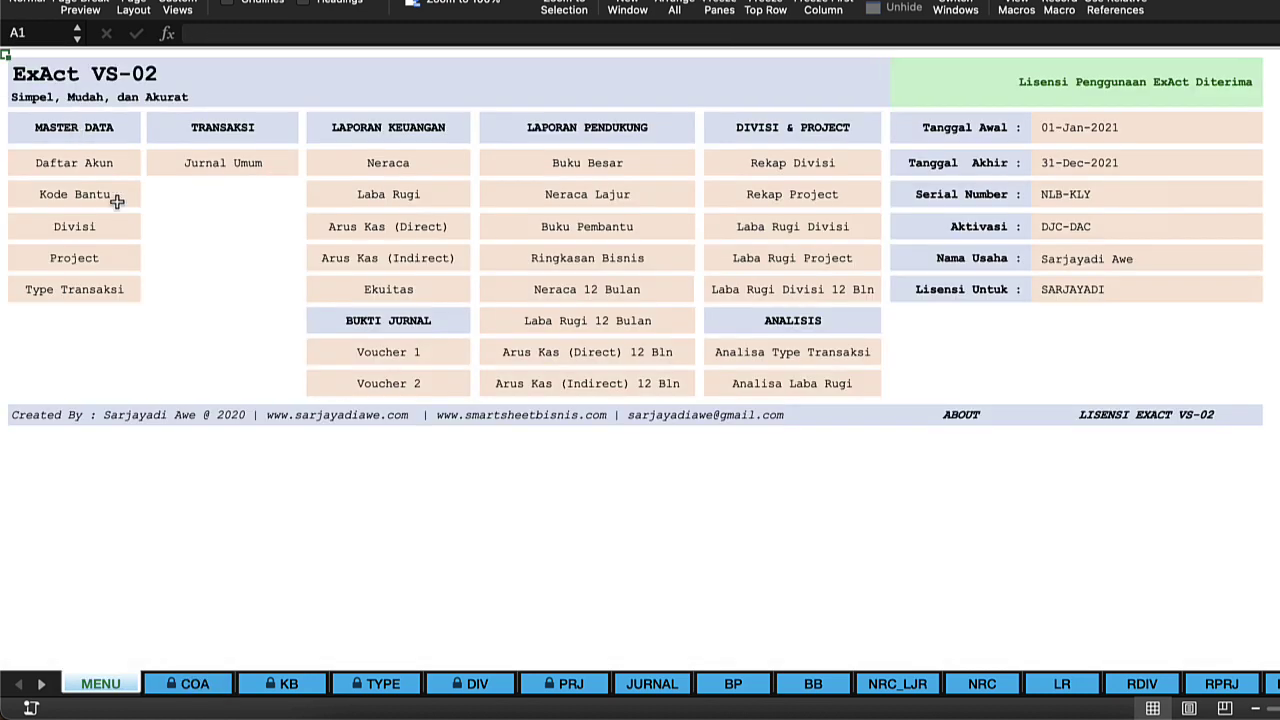
{"action": "left_click", "coordinate": [125, 231]}
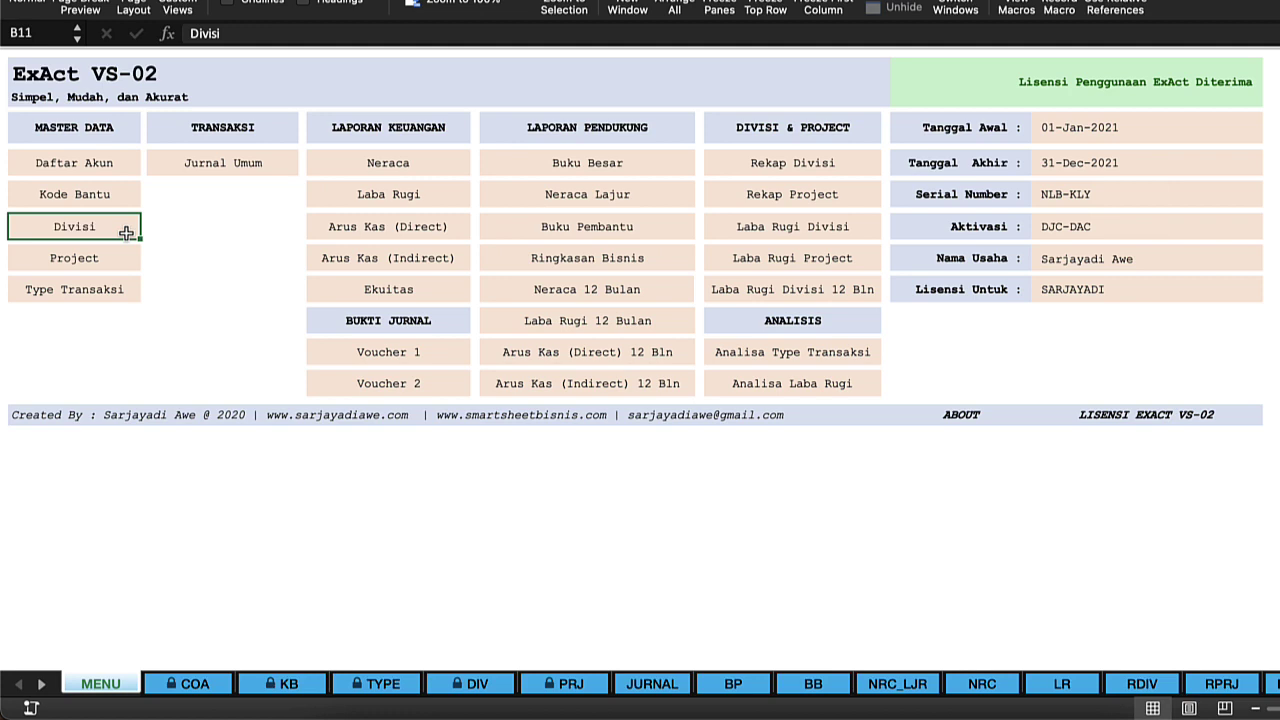
{"action": "left_click", "coordinate": [77, 238]}
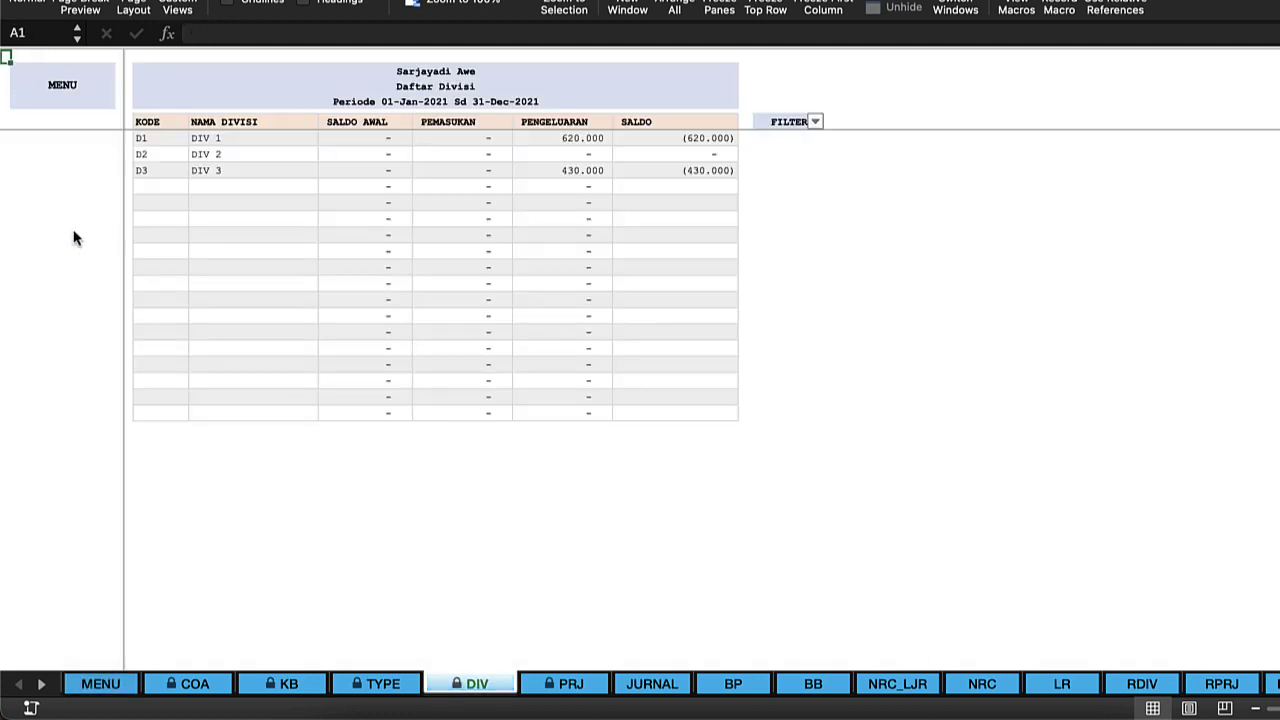
{"action": "left_click", "coordinate": [160, 200]}
{"action": "left_click", "coordinate": [214, 175]}
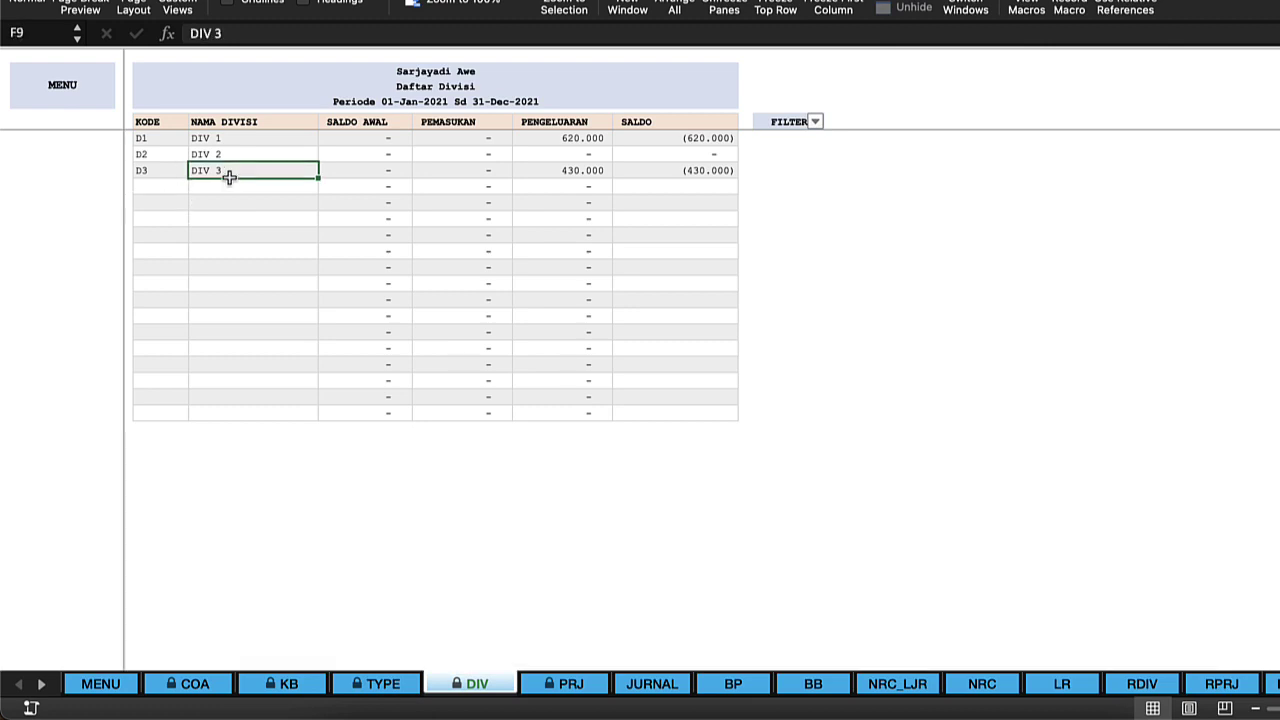
{"action": "left_click", "coordinate": [166, 138]}
{"action": "scroll", "coordinate": [165, 201], "scroll_direction": "right", "scroll_amount": 1}
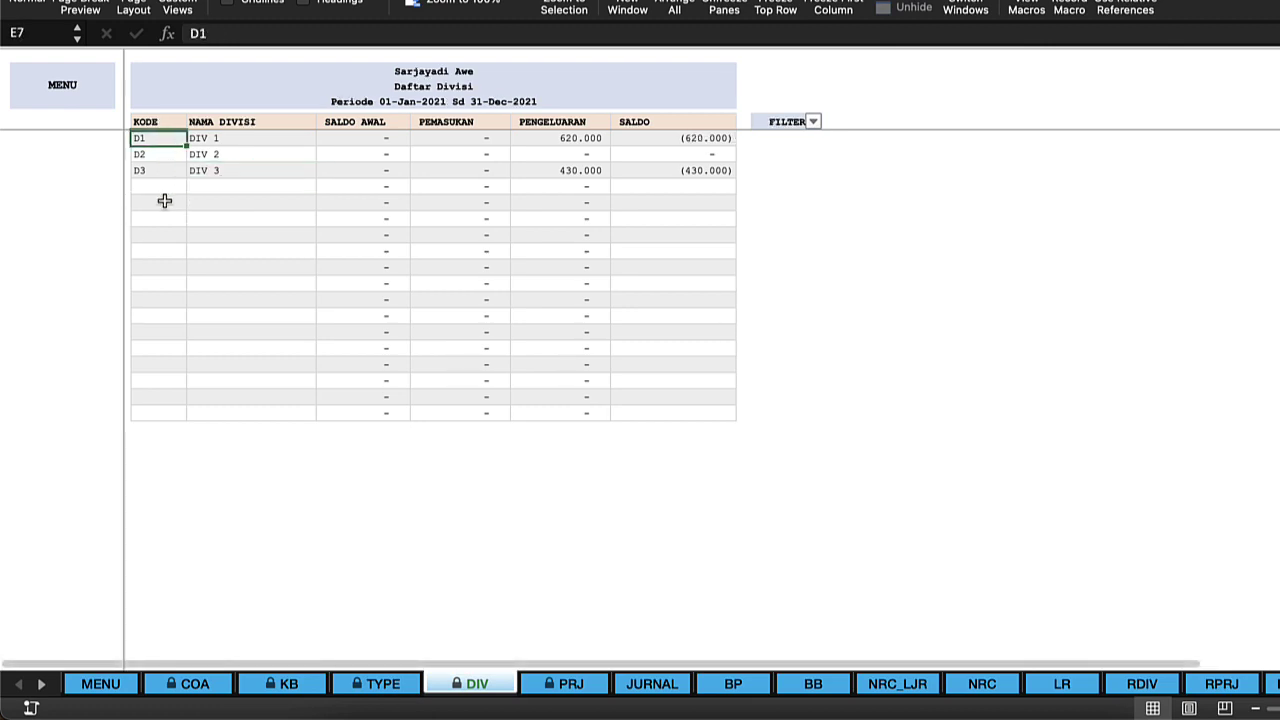
- View the Project list from the main menu, then go back to the menu
{"action": "left_click", "coordinate": [71, 94]}
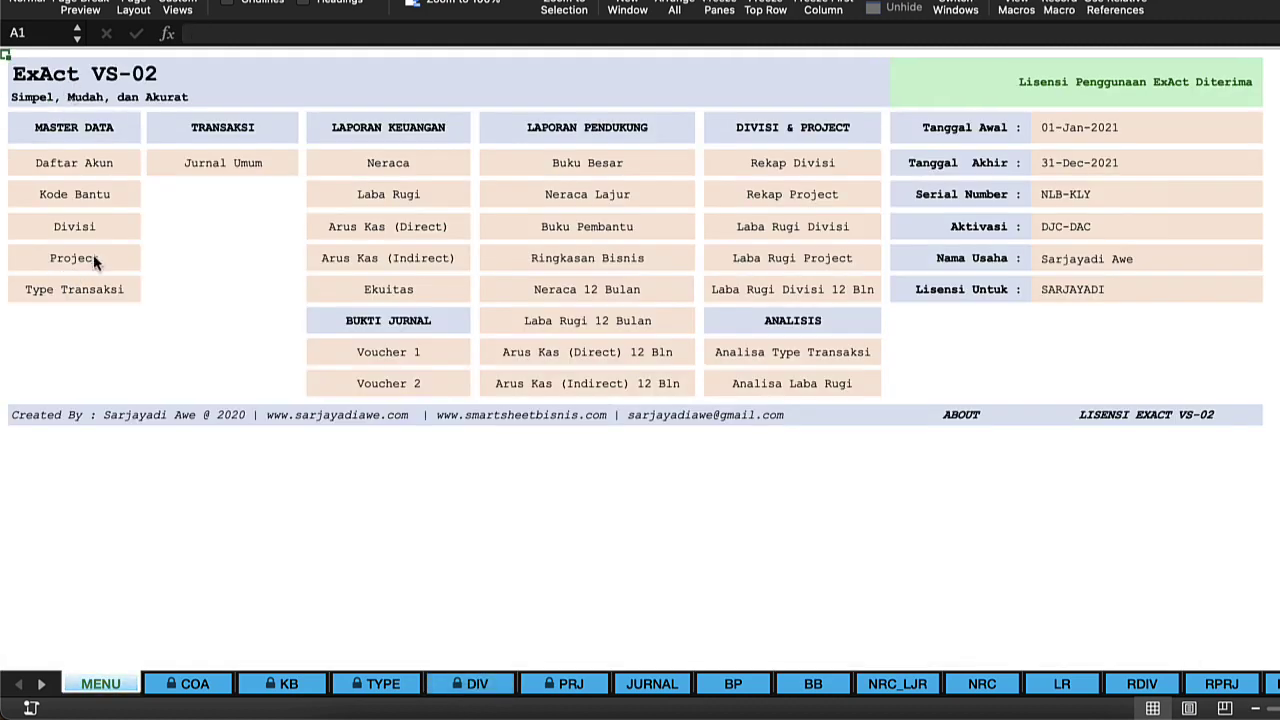
{"action": "left_click", "coordinate": [93, 257]}
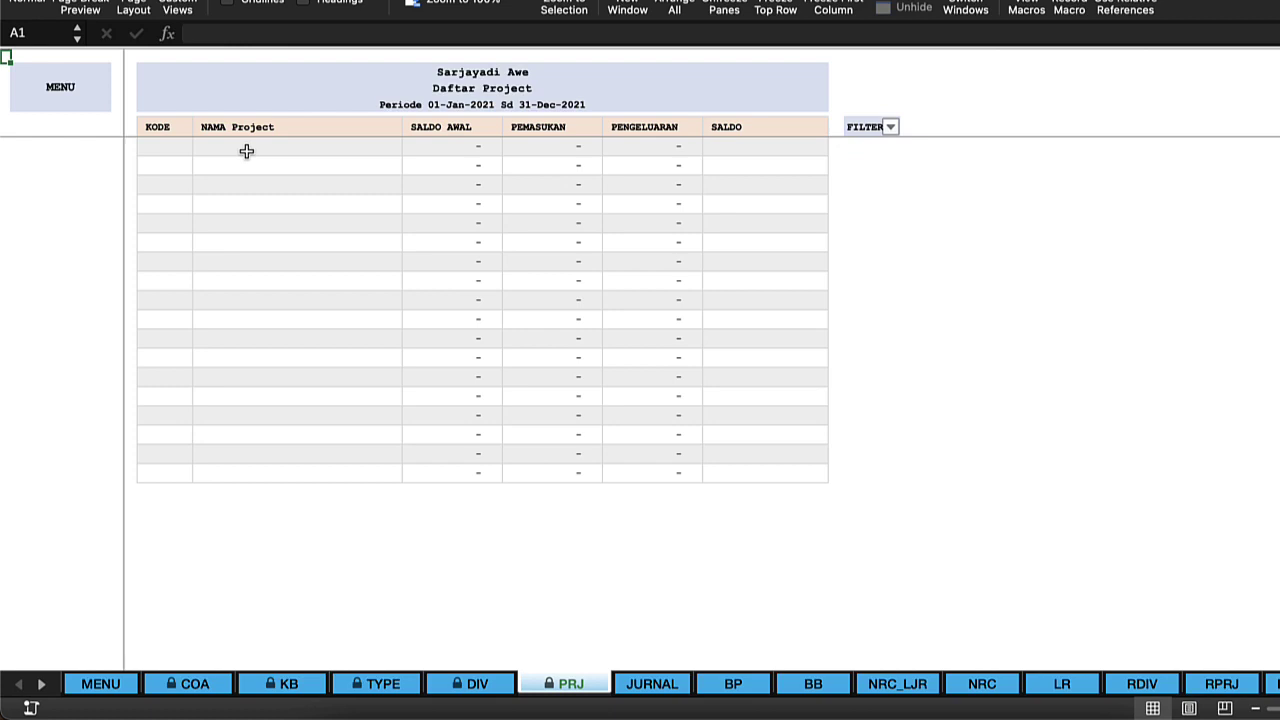
{"action": "left_click", "coordinate": [55, 95]}
- Open the Type Transaksi list, examine the sales and purchase types, and return to the main menu
{"action": "left_click", "coordinate": [107, 284]}
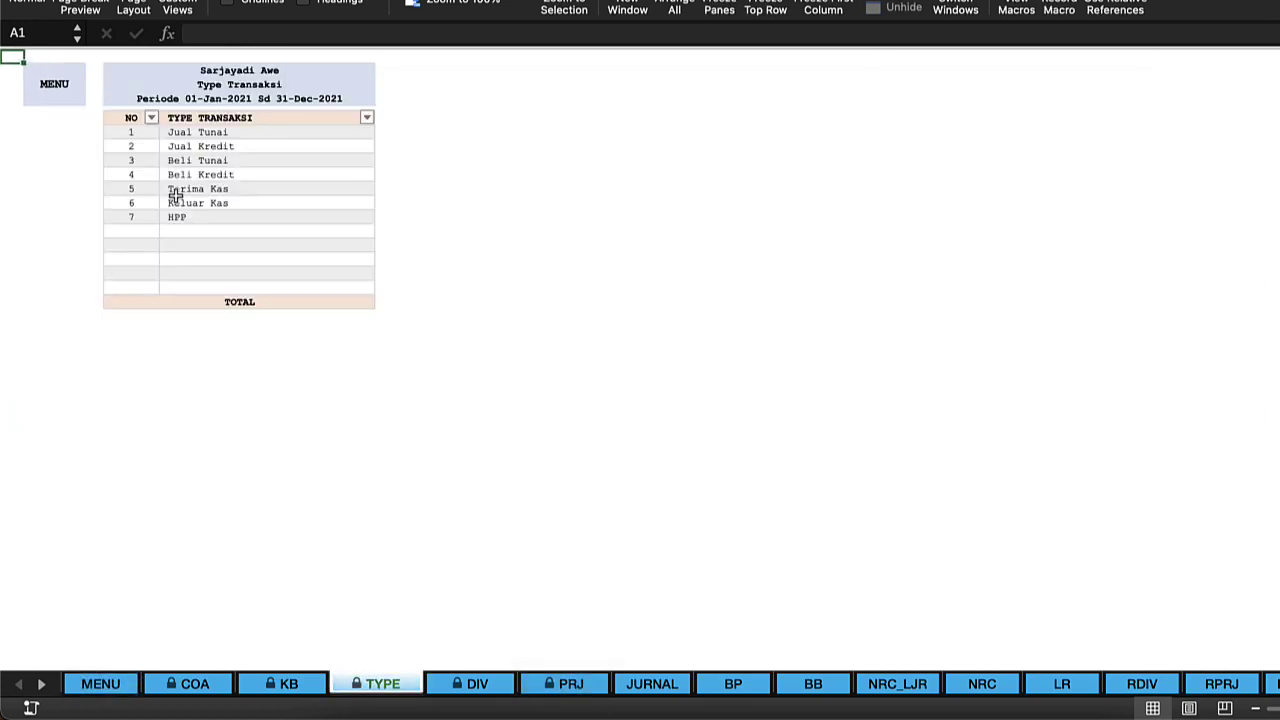
{"action": "left_click", "coordinate": [211, 190]}
{"action": "left_click", "coordinate": [229, 132]}
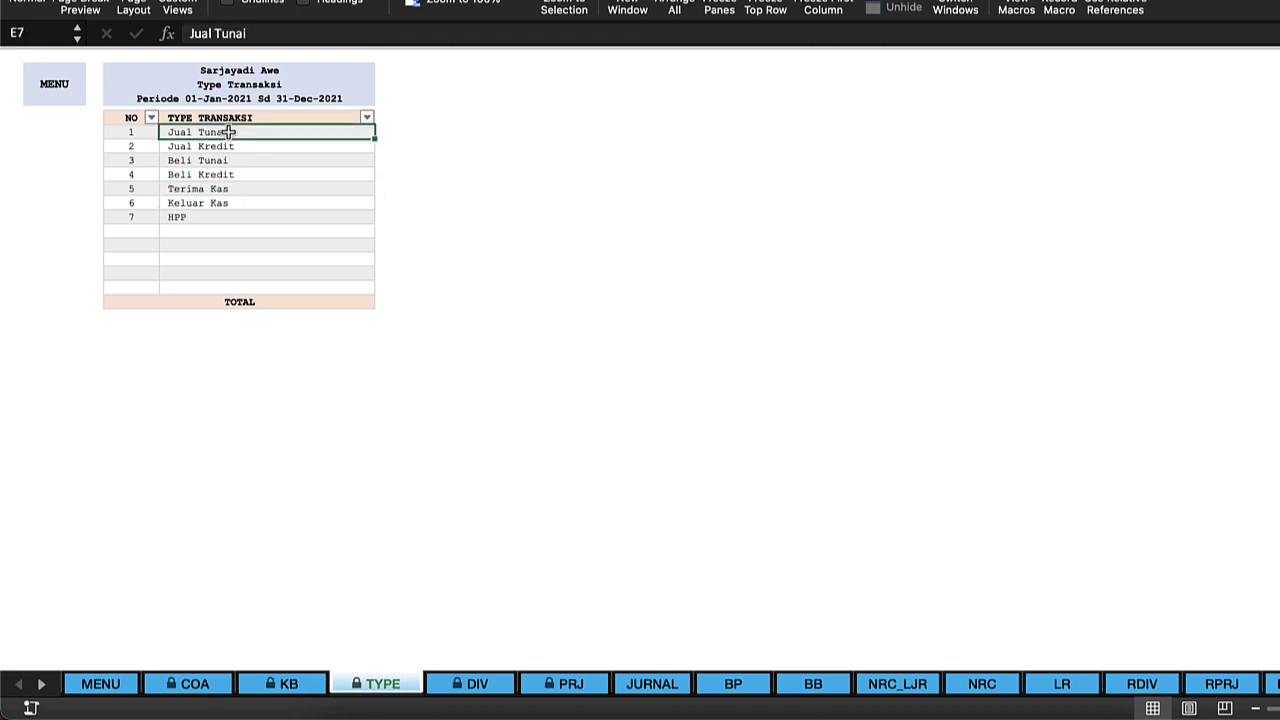
{"action": "left_click", "coordinate": [222, 161]}
{"action": "left_click", "coordinate": [222, 132]}
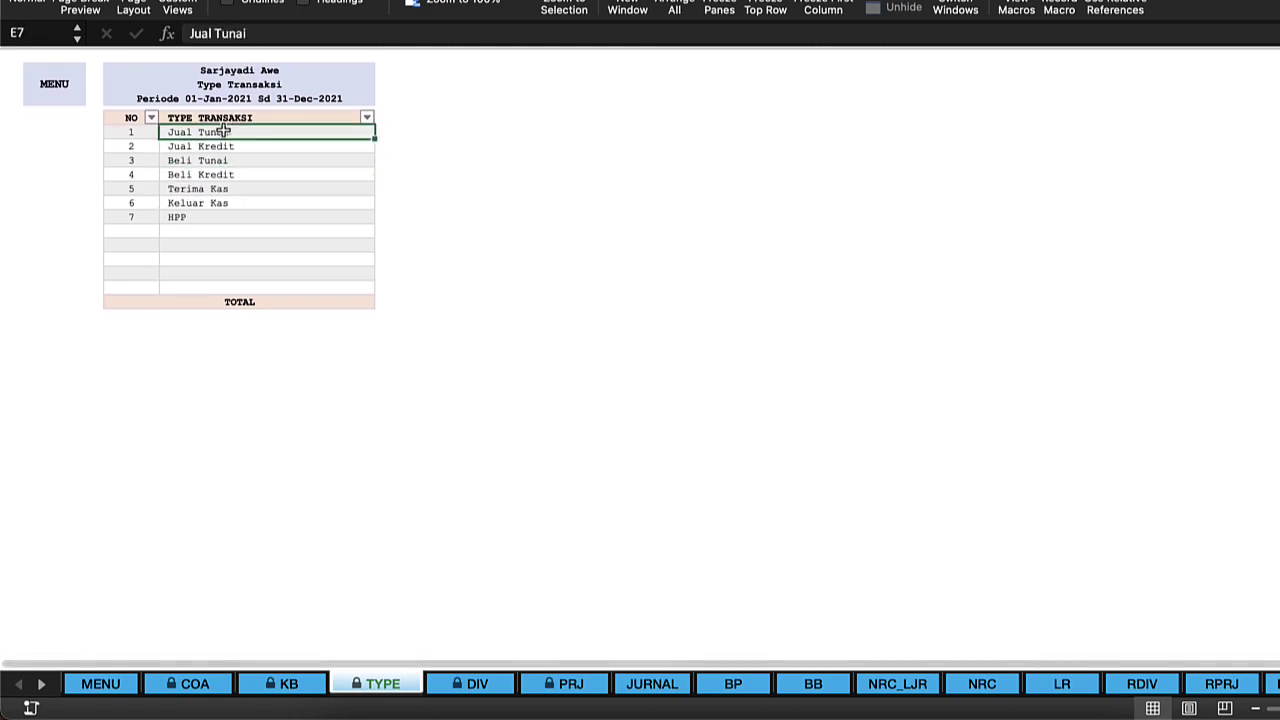
{"action": "left_click", "coordinate": [200, 174]}
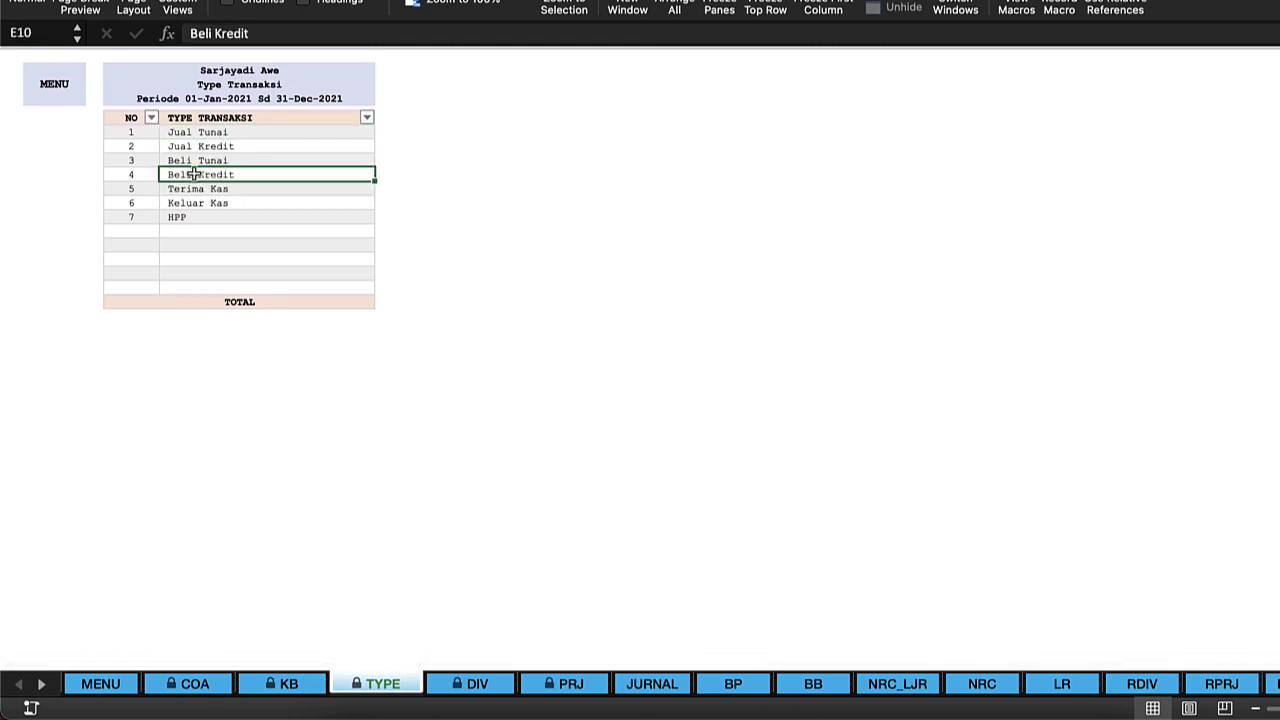
{"action": "left_click", "coordinate": [60, 88]}
{"action": "left_click", "coordinate": [189, 192]}
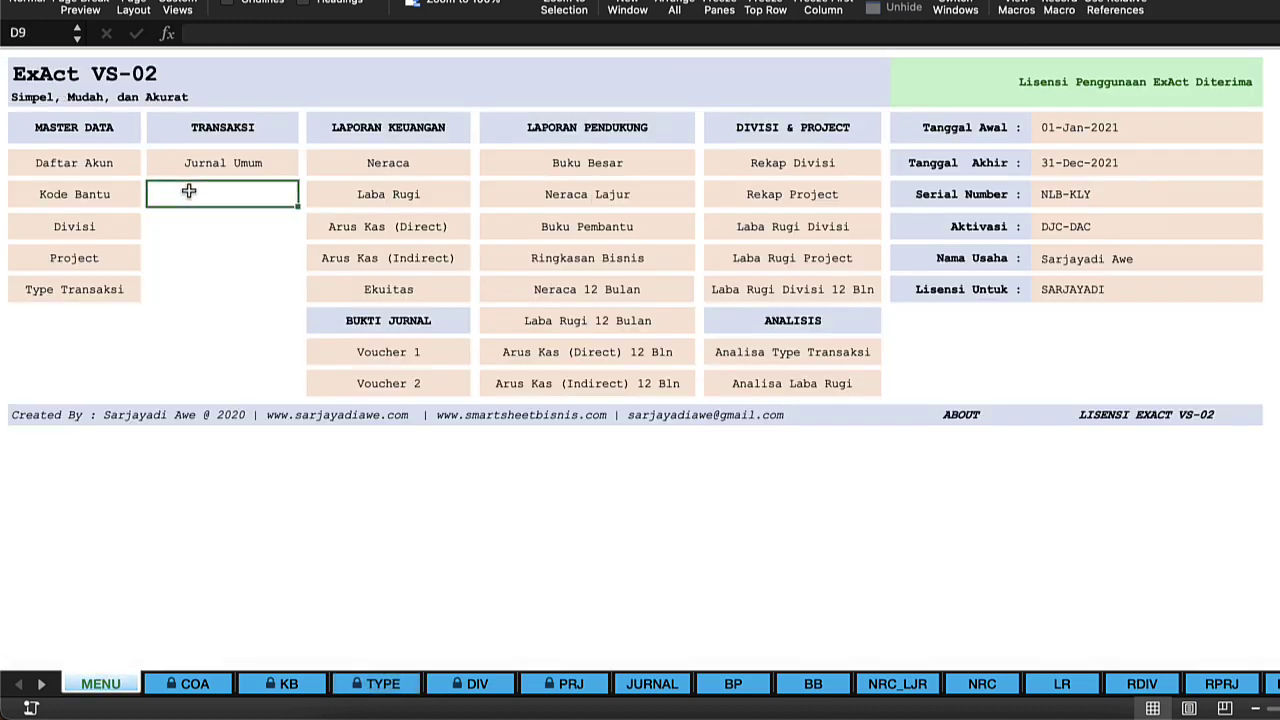
- Open the Jurnal Umum sheet from the main menu and examine its date and description columns
{"action": "left_click", "coordinate": [127, 287]}
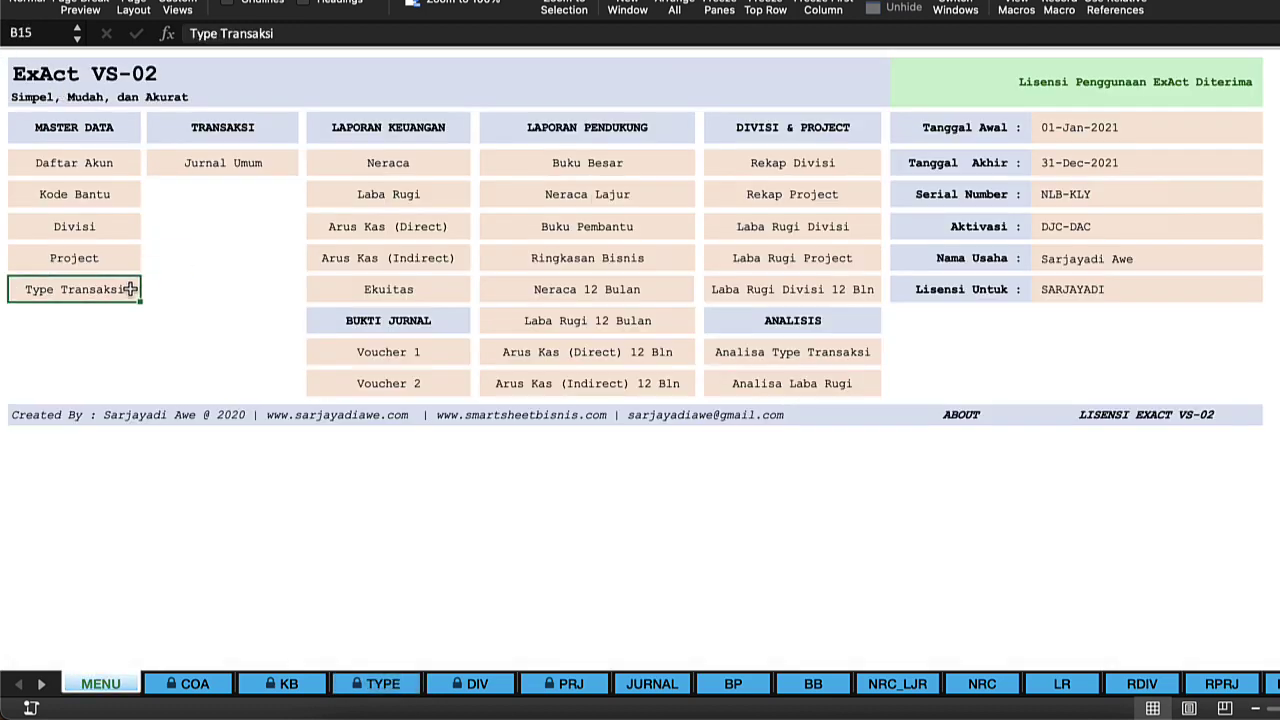
{"action": "left_click", "coordinate": [292, 163]}
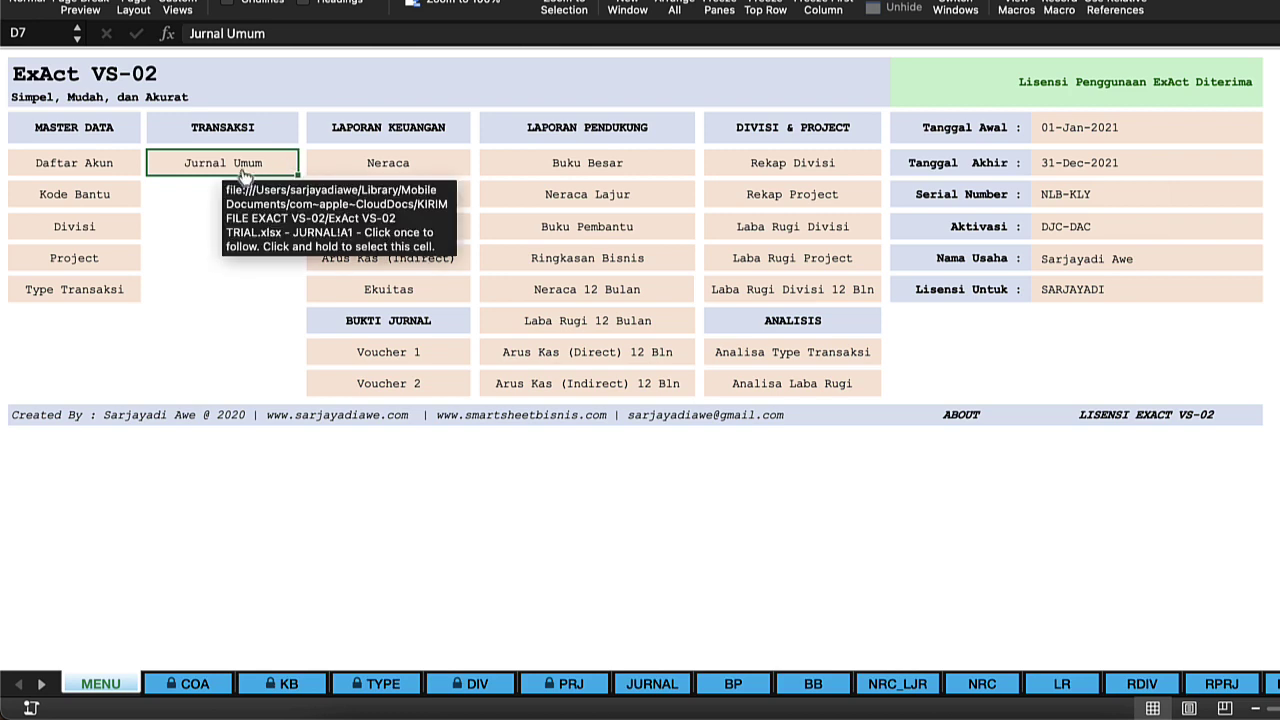
{"action": "left_click", "coordinate": [246, 174]}
{"action": "left_click", "coordinate": [285, 180]}
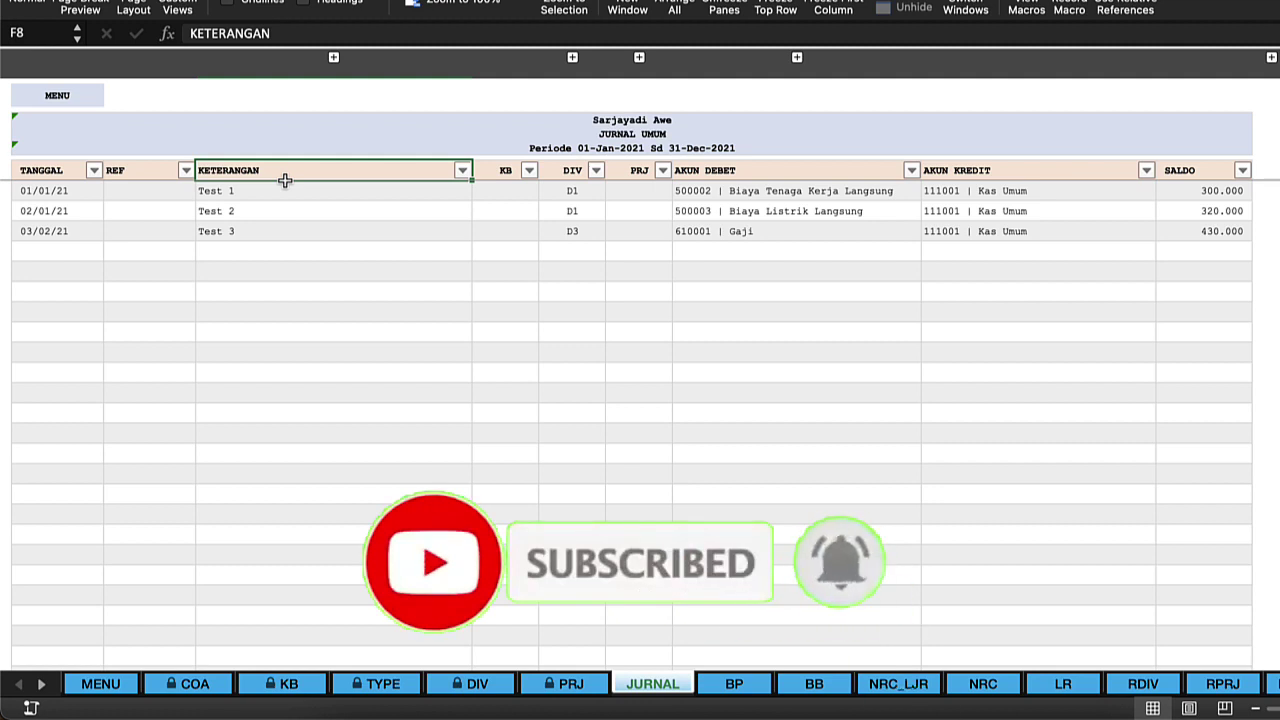
{"action": "left_click", "coordinate": [63, 177]}
{"action": "left_click", "coordinate": [70, 200]}
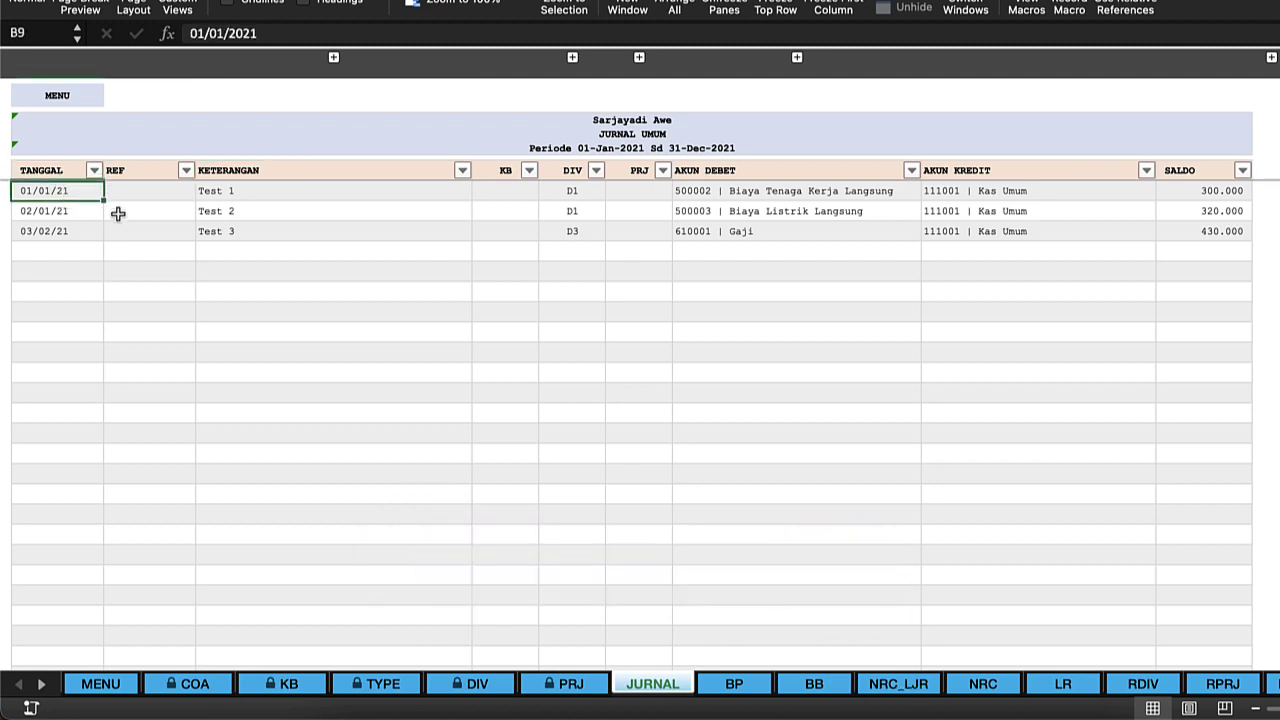
{"action": "left_click", "coordinate": [200, 228]}
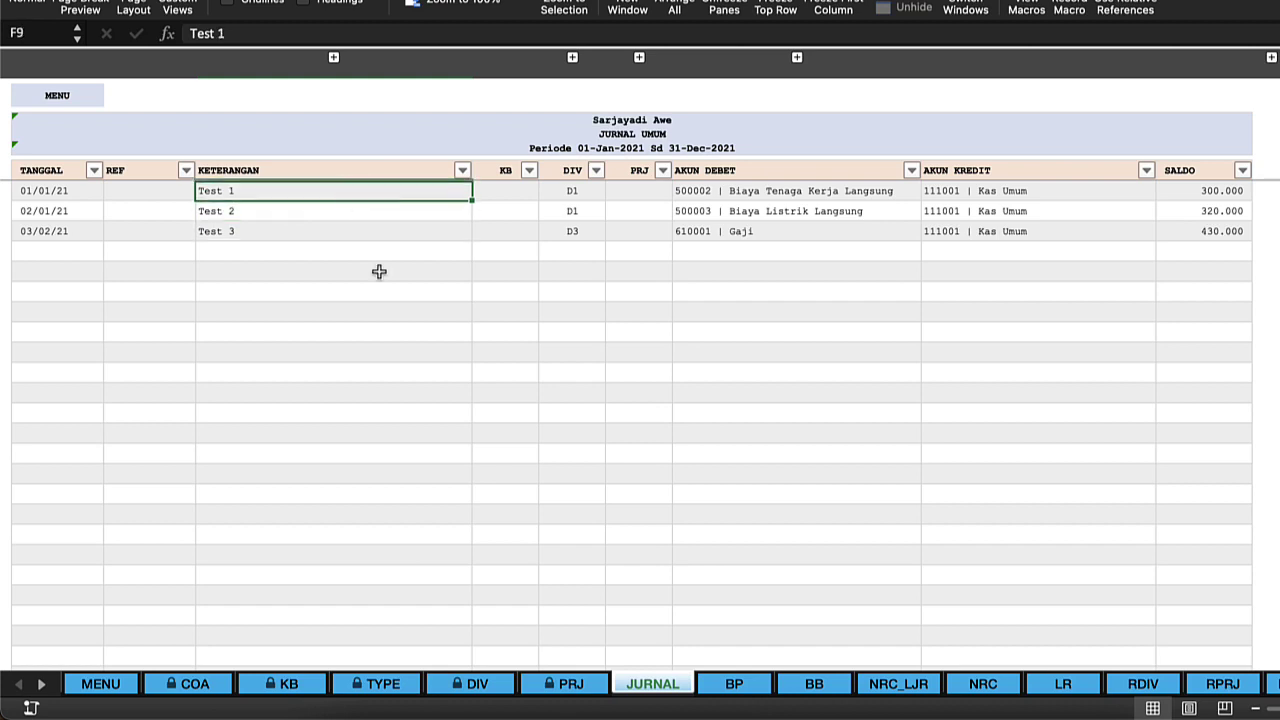
- Copy the description Test 2 and paste it as values only over the description of the third journal entry
{"action": "left_click", "coordinate": [431, 217]}
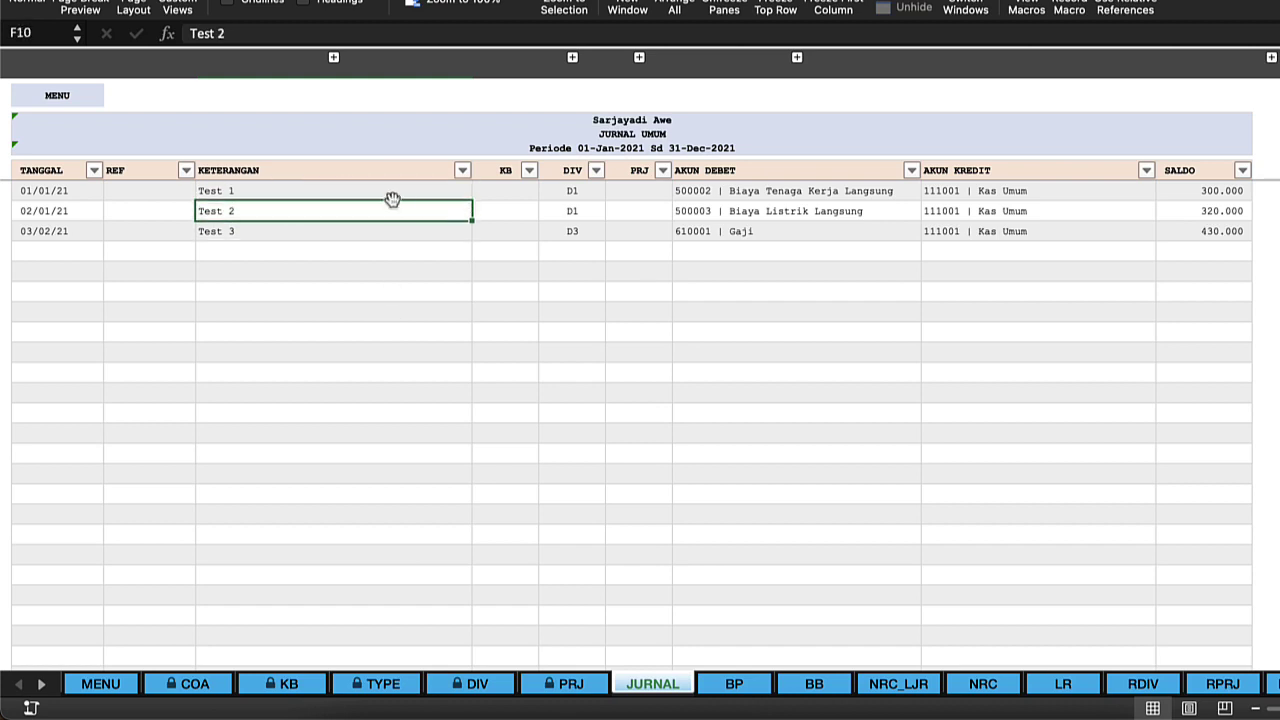
{"action": "key", "text": "super+c"}
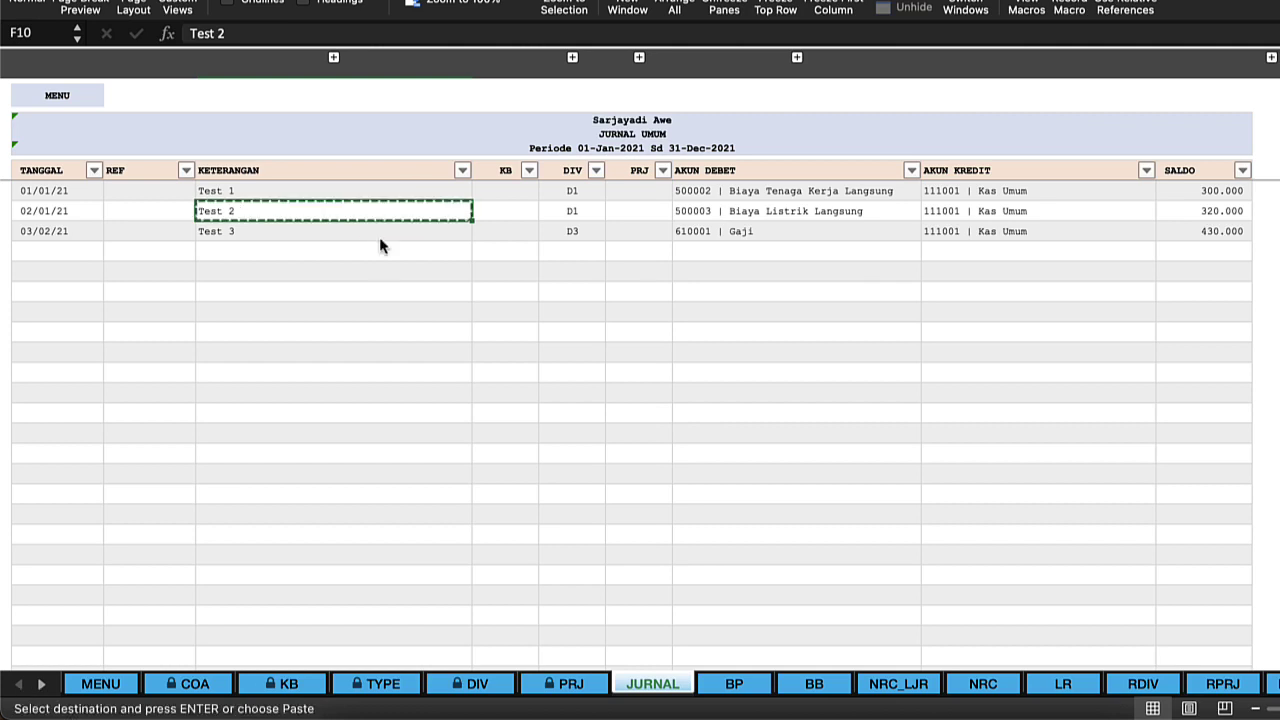
{"action": "left_click", "coordinate": [344, 232]}
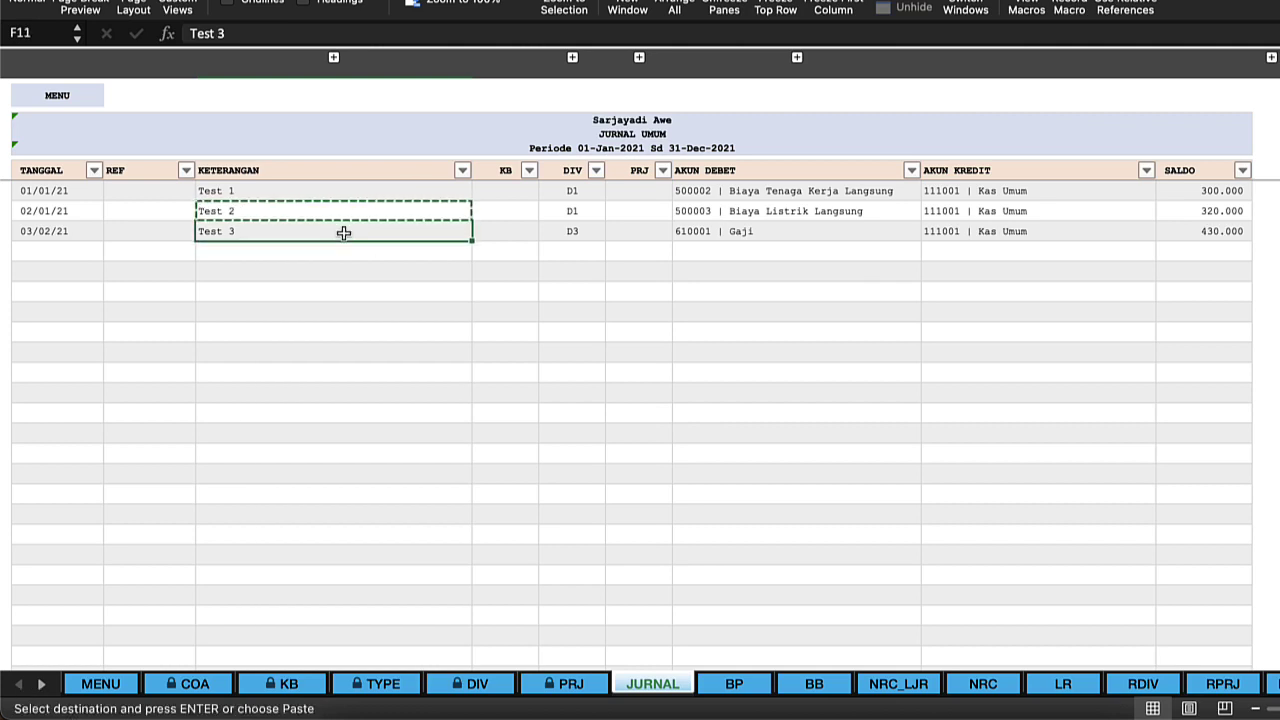
{"action": "right_click", "coordinate": [344, 232]}
{"action": "mouse_move", "coordinate": [392, 246]}
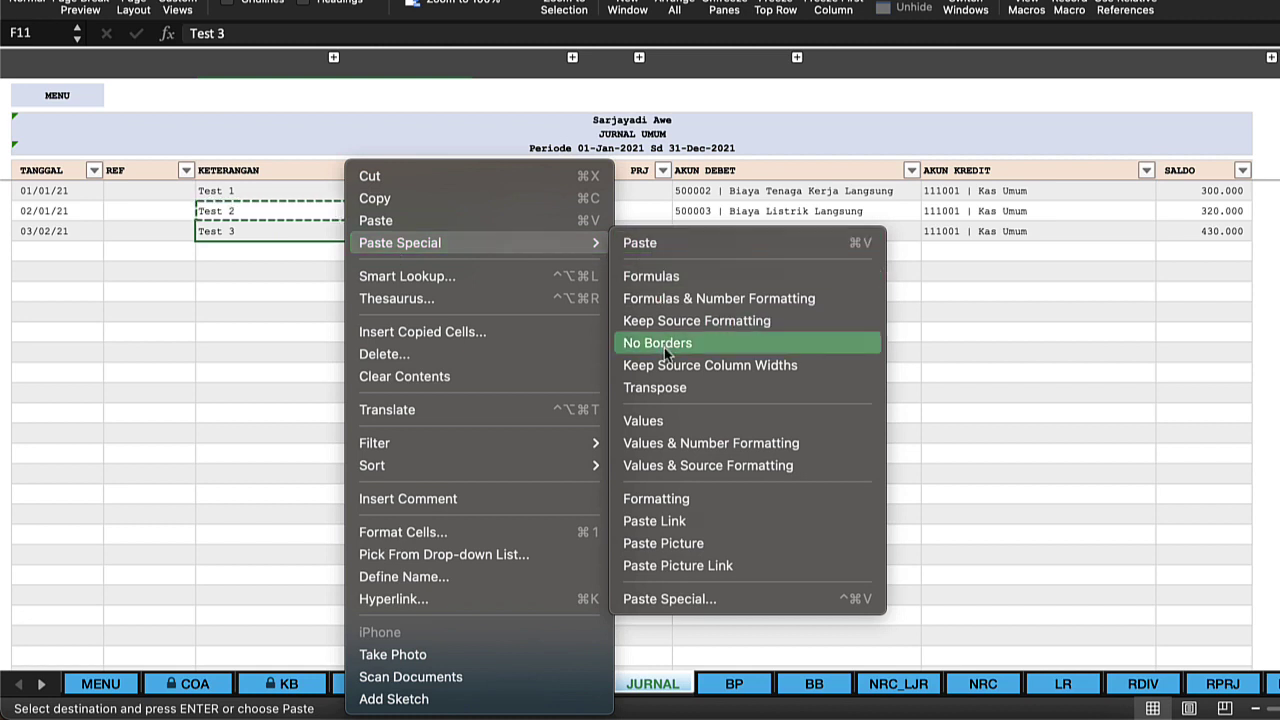
{"action": "left_click", "coordinate": [647, 426]}
- Undo the last paste in the description column and clear the copy selection
{"action": "left_click", "coordinate": [389, 291]}
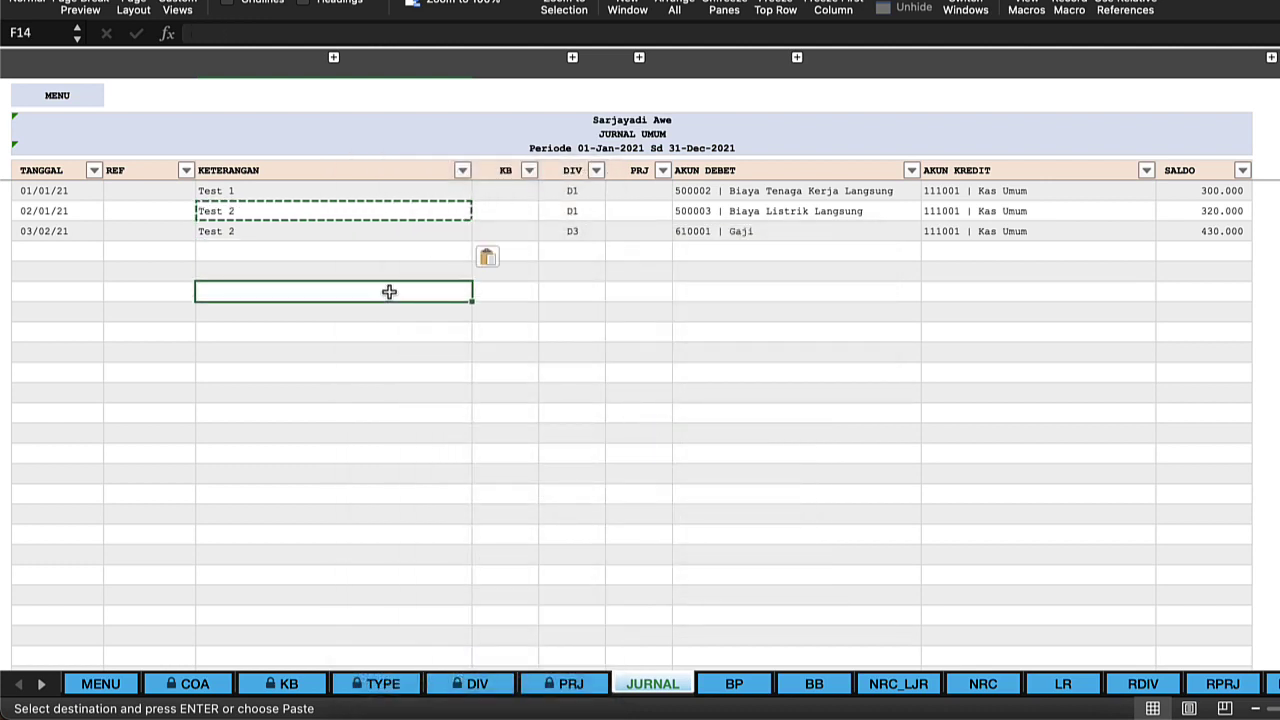
{"action": "key", "text": "Escape"}
{"action": "key", "text": "super+z"}
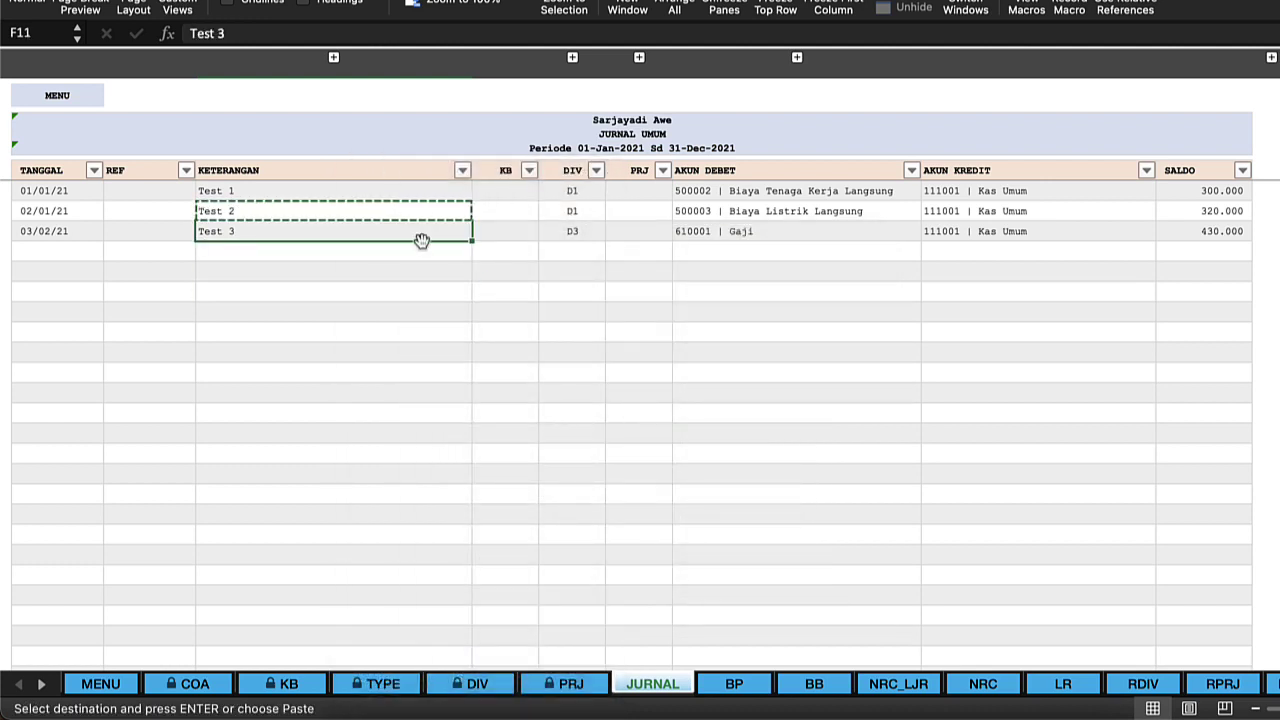
{"action": "key", "text": "Escape"}
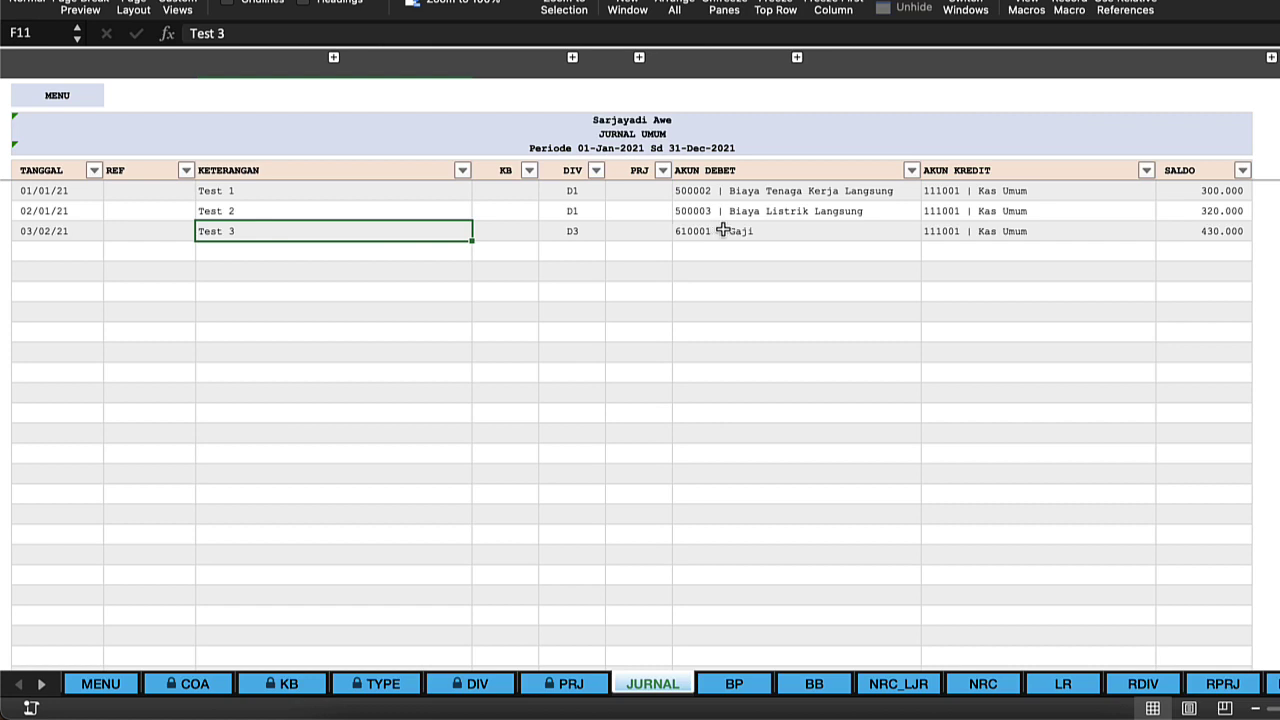
- Examine the journal's debit account, credit account, KB, date and REF columns
{"action": "left_click", "coordinate": [756, 230]}
{"action": "left_click", "coordinate": [745, 192]}
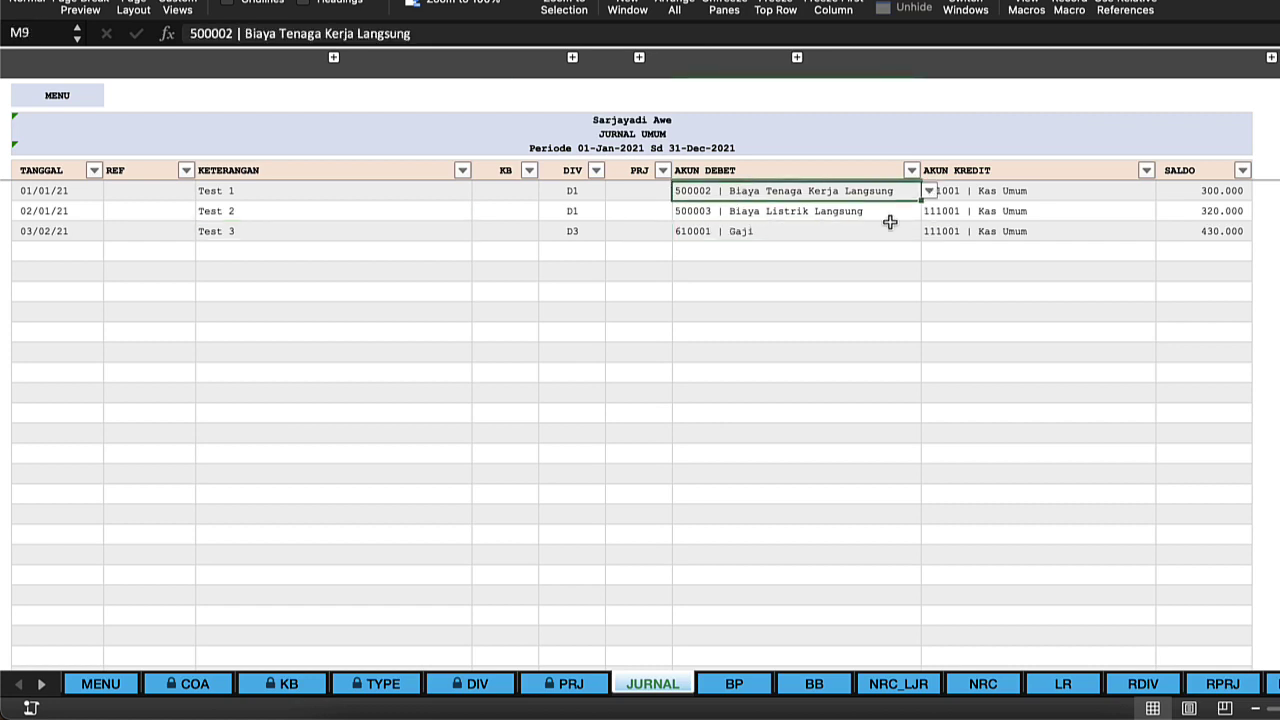
{"action": "left_click", "coordinate": [958, 192]}
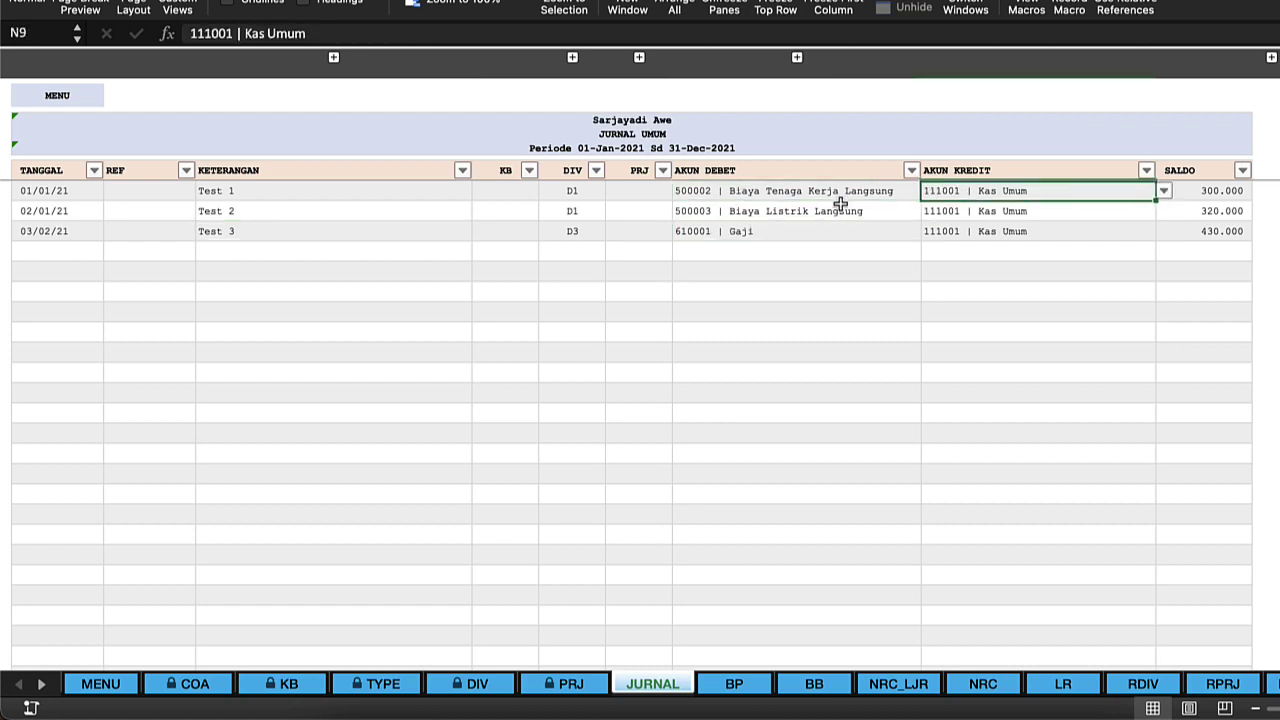
{"action": "left_click", "coordinate": [531, 205]}
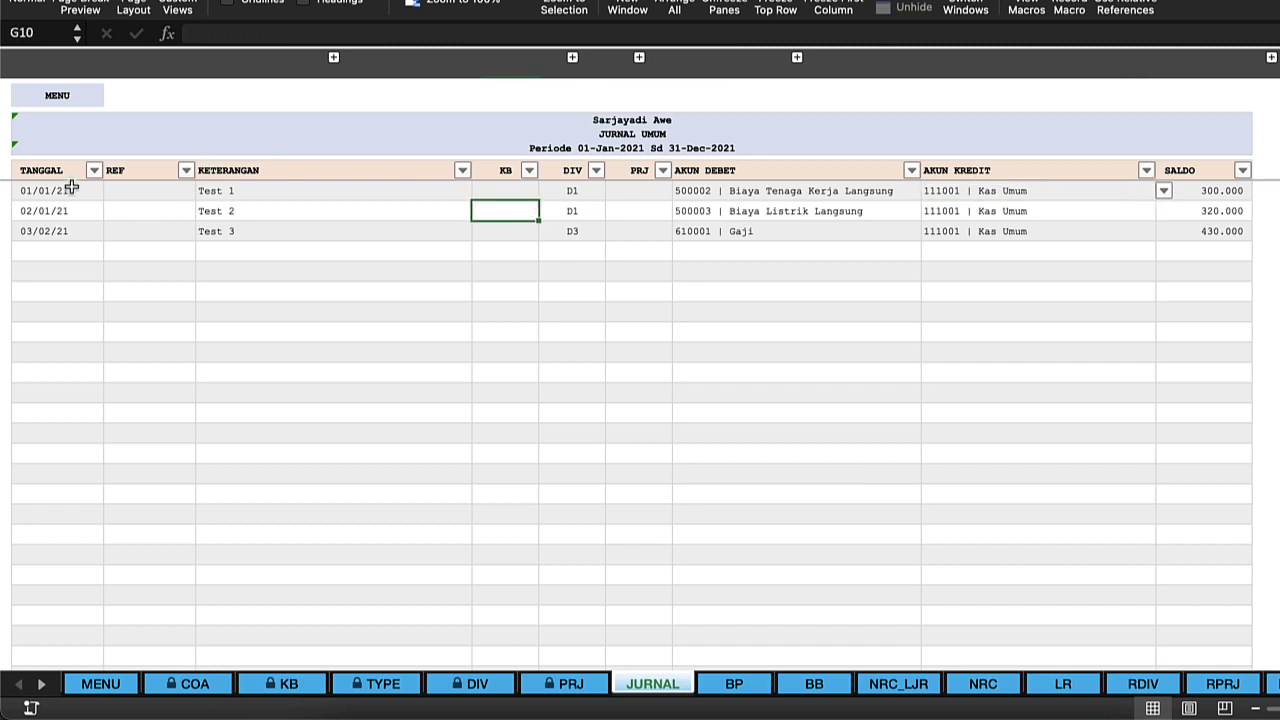
{"action": "left_click_drag", "start_coordinate": [72, 189], "coordinate": [77, 306]}
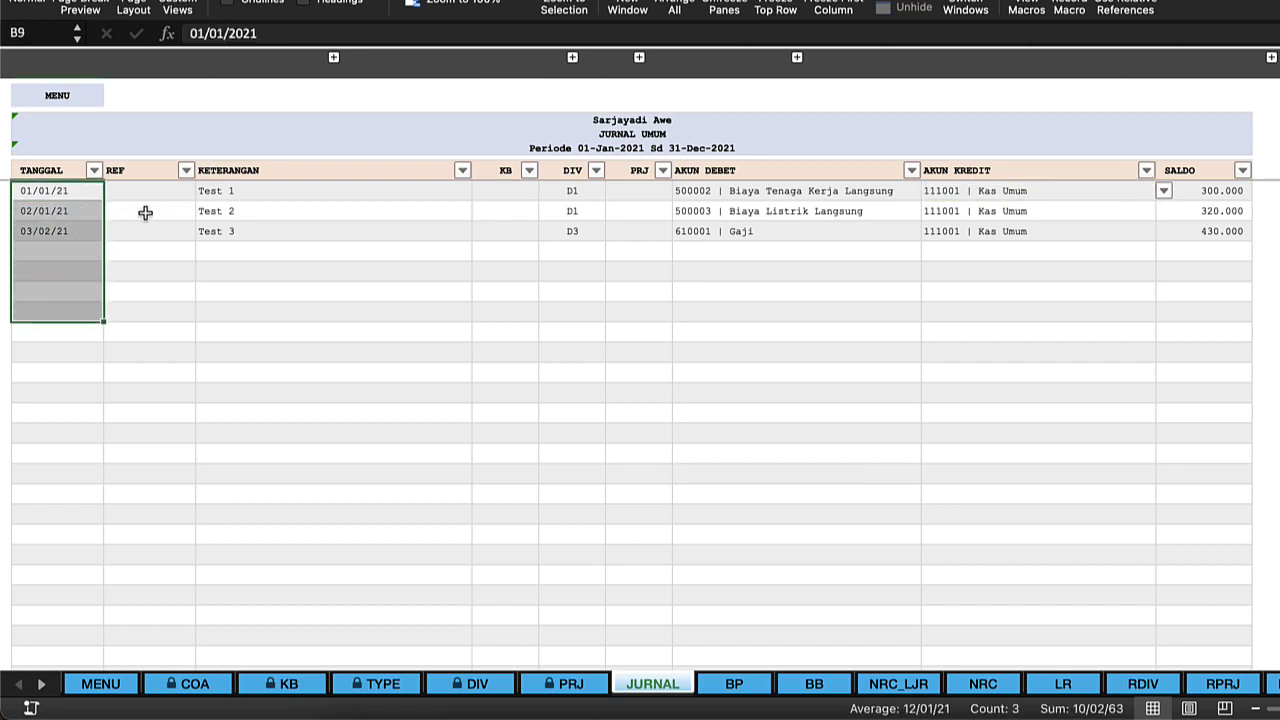
{"action": "left_click", "coordinate": [145, 213]}
{"action": "left_click_drag", "start_coordinate": [162, 191], "coordinate": [168, 284]}
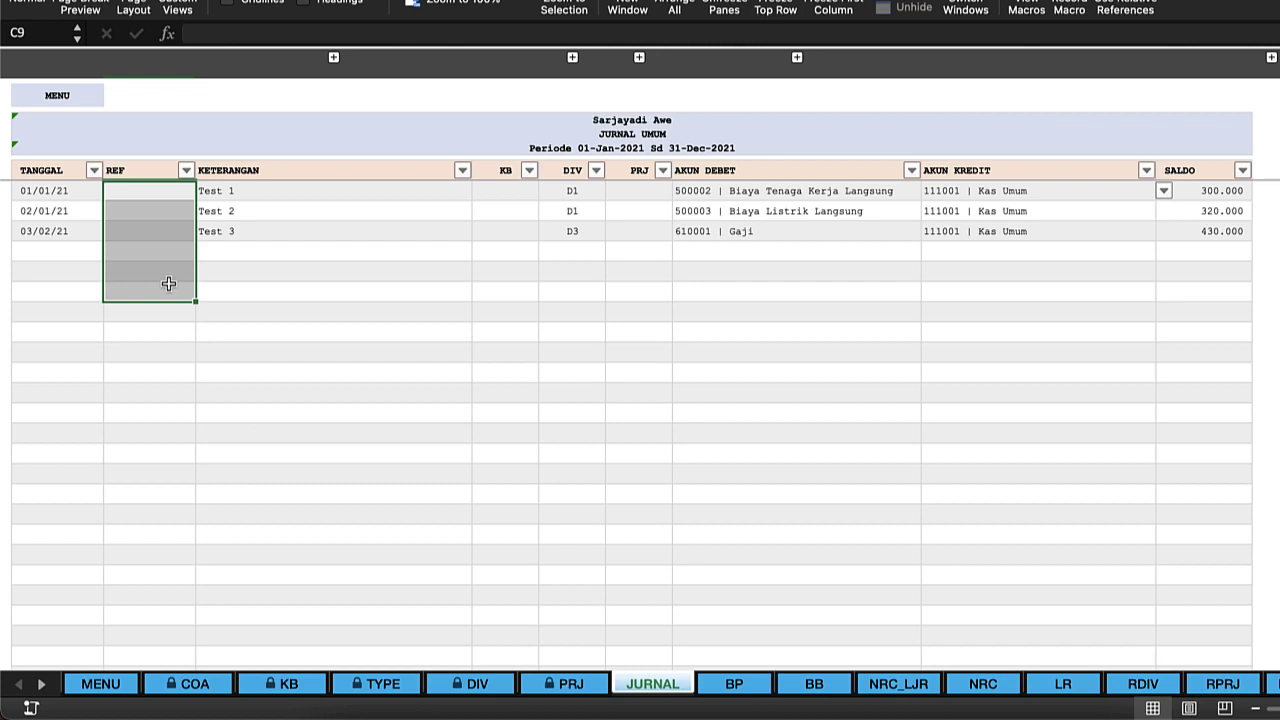
- Go back to the main menu, view the Voucher 1 form, and return to the menu
{"action": "left_click", "coordinate": [62, 100]}
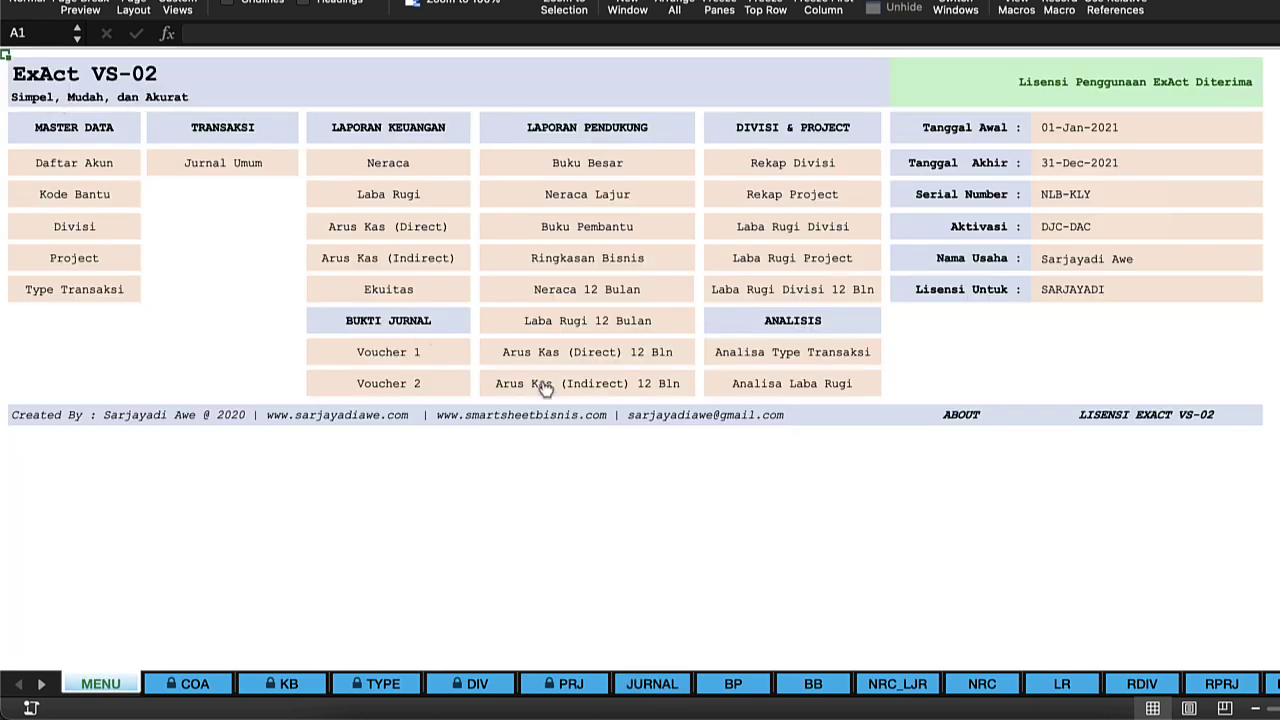
{"action": "left_click", "coordinate": [422, 353]}
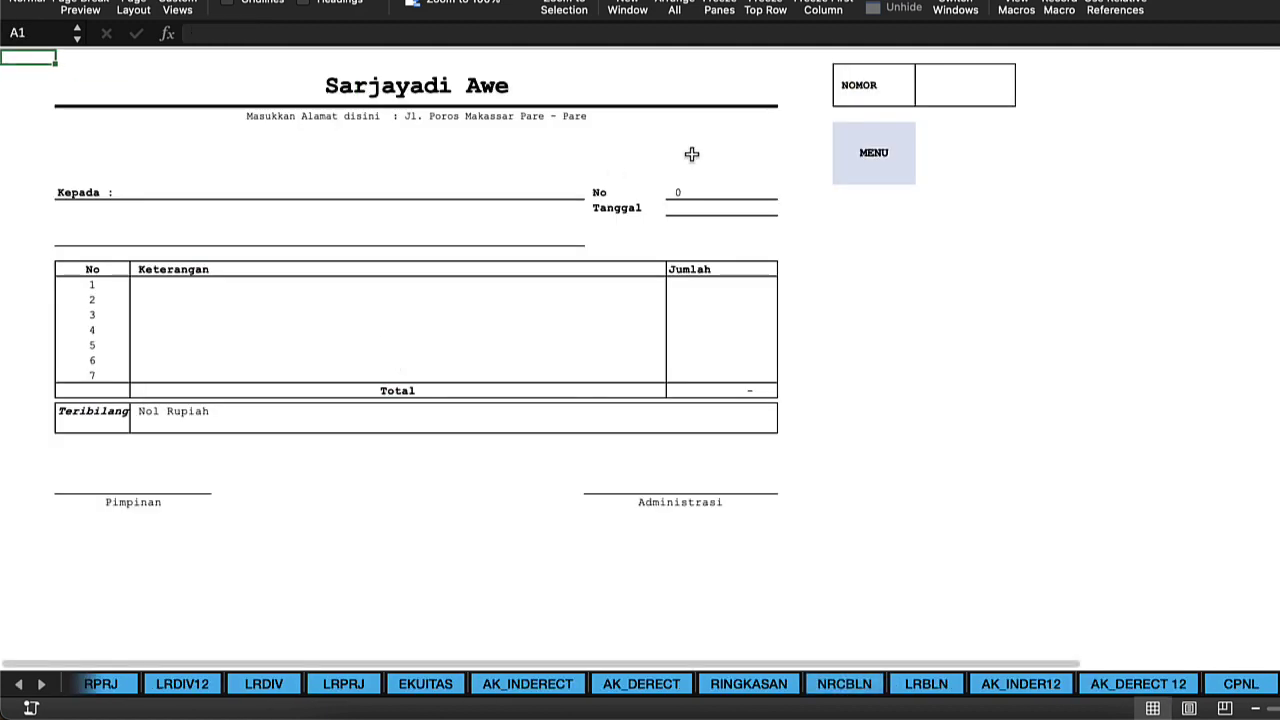
{"action": "left_click", "coordinate": [877, 160]}
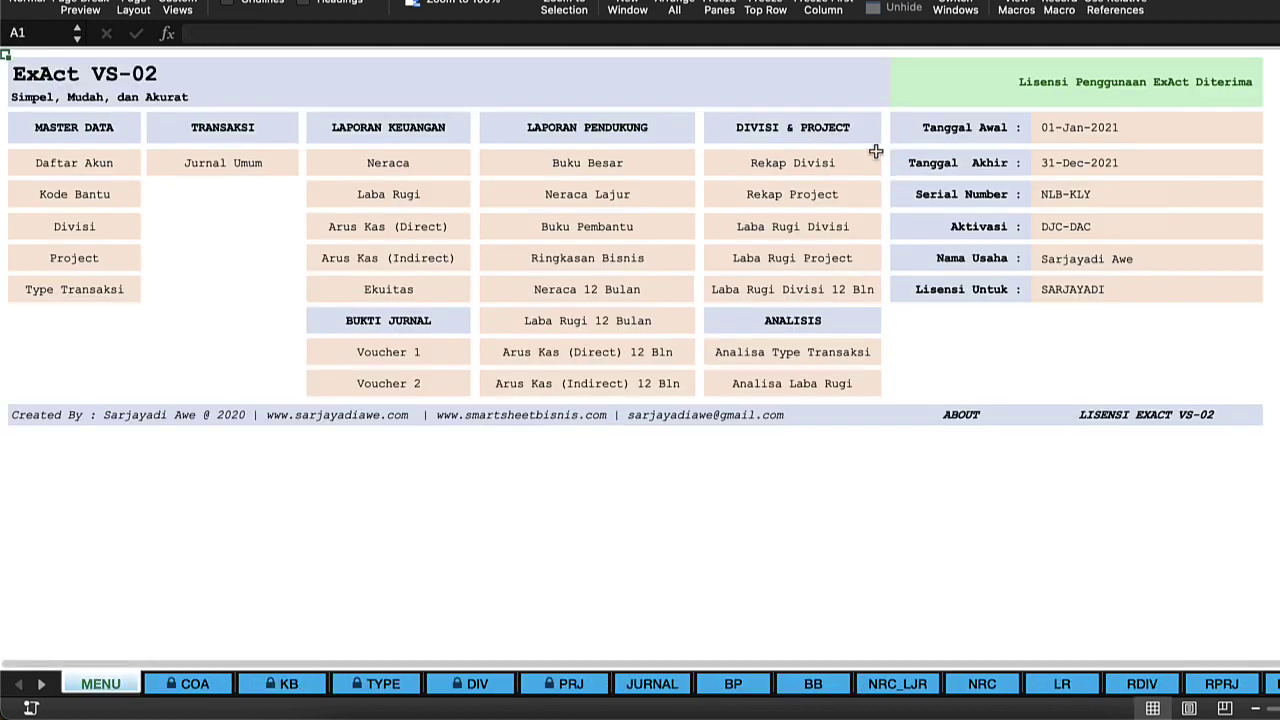
- Reopen Jurnal Umum and enter the reference BKK-001 for the Test 1 entry
{"action": "left_click", "coordinate": [190, 170]}
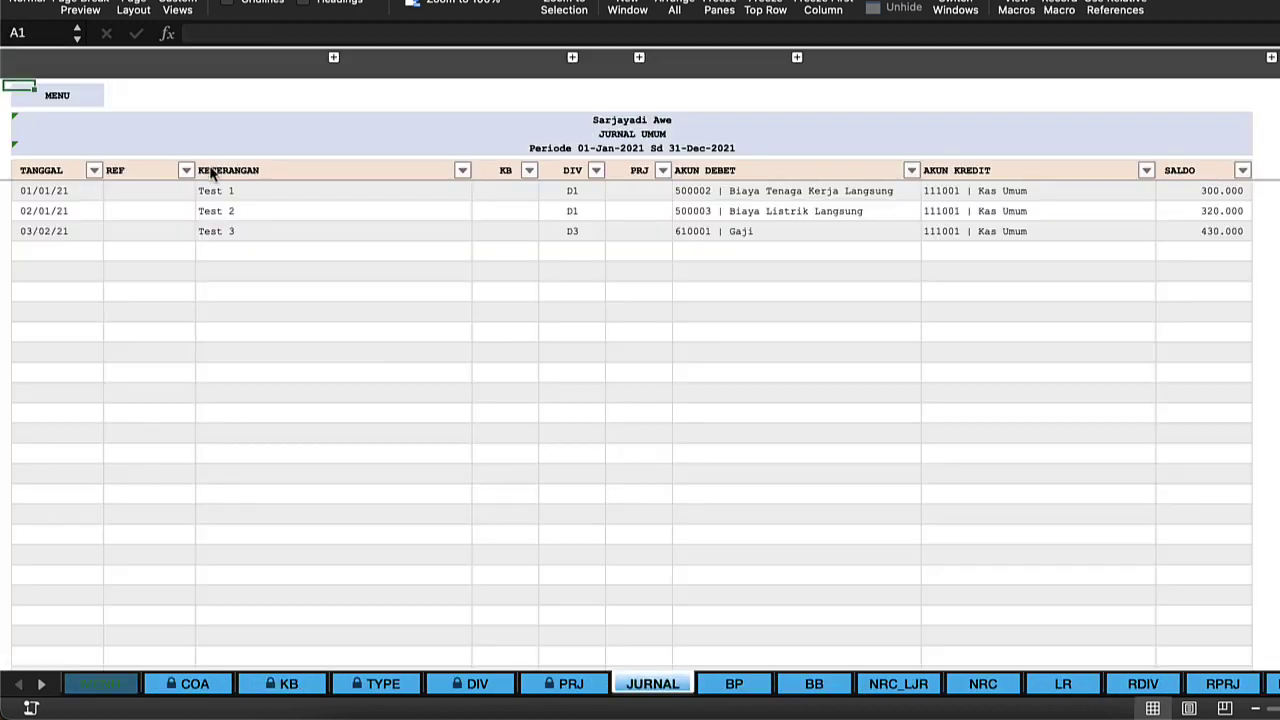
{"action": "left_click", "coordinate": [134, 189]}
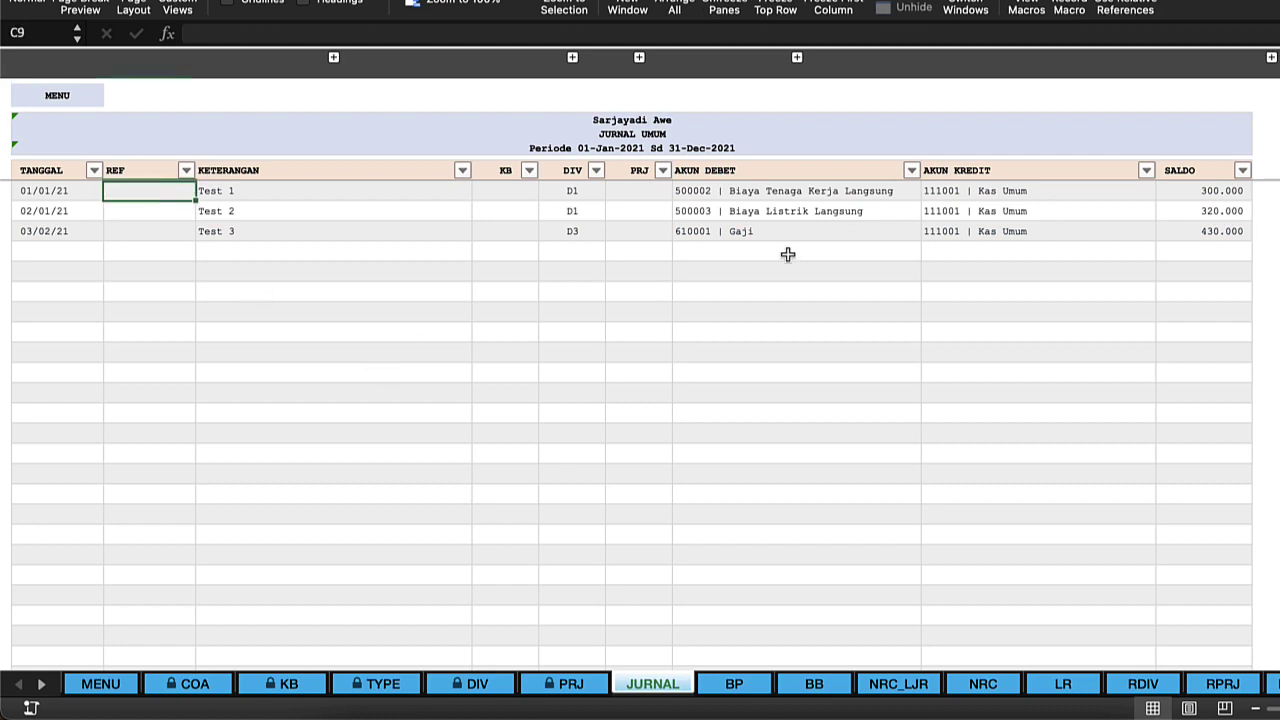
{"action": "type", "text": "B"}
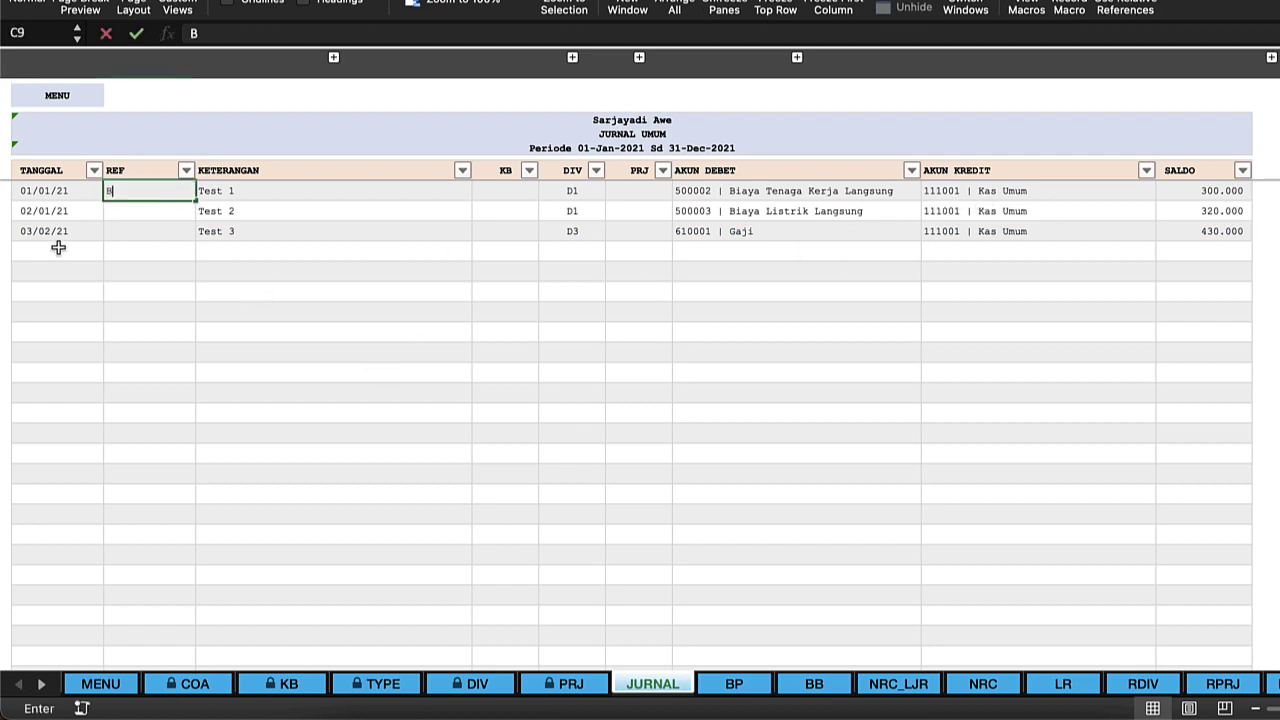
{"action": "type", "text": "KK-001"}
{"action": "key", "text": "Return"}
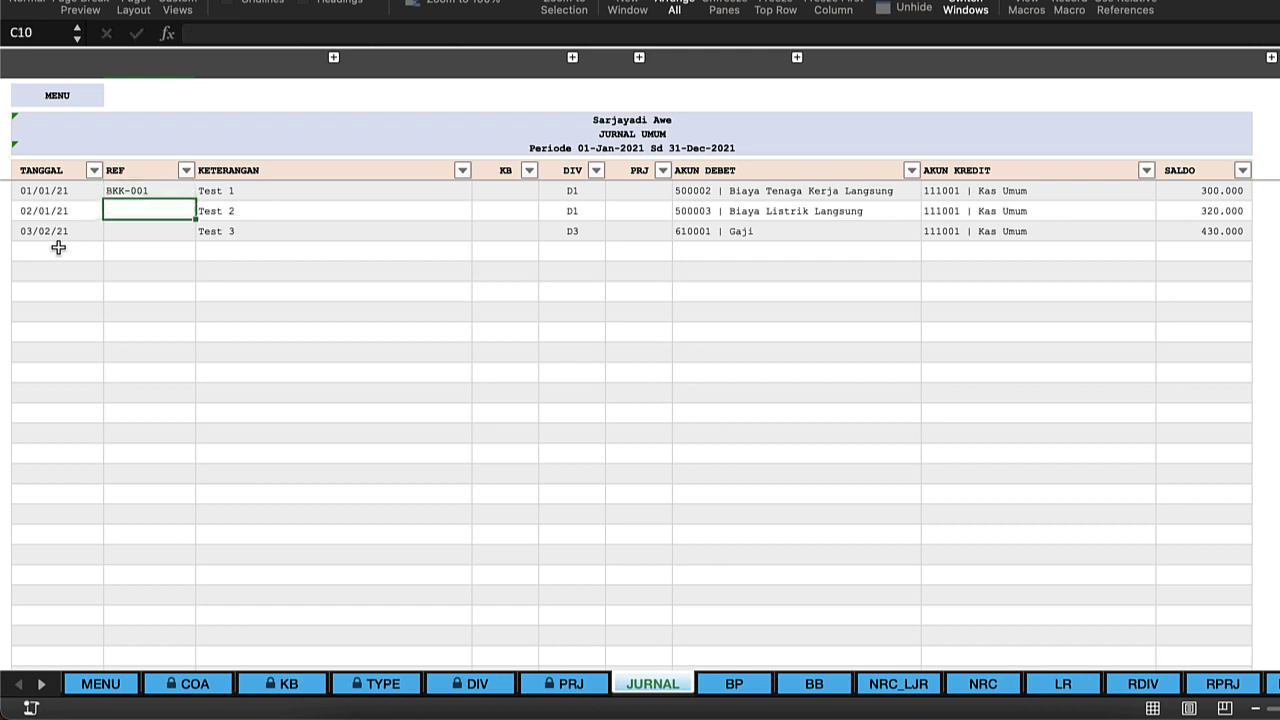
- Fill the reference series down to the Test 2 and Test 3 entries as BKK-002 and BKK-003
{"action": "key", "text": "Up"}
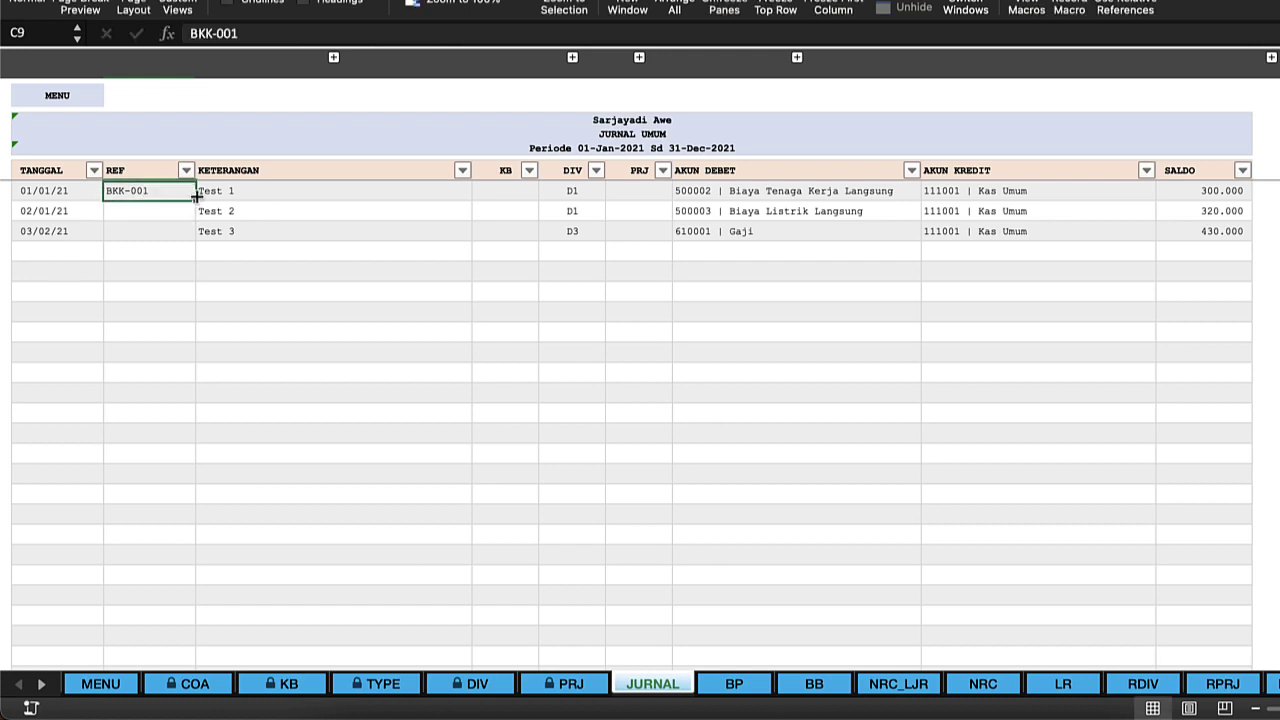
{"action": "left_click_drag", "start_coordinate": [194, 200], "coordinate": [185, 240]}
{"action": "left_click", "coordinate": [157, 277]}
{"action": "left_click", "coordinate": [171, 211]}
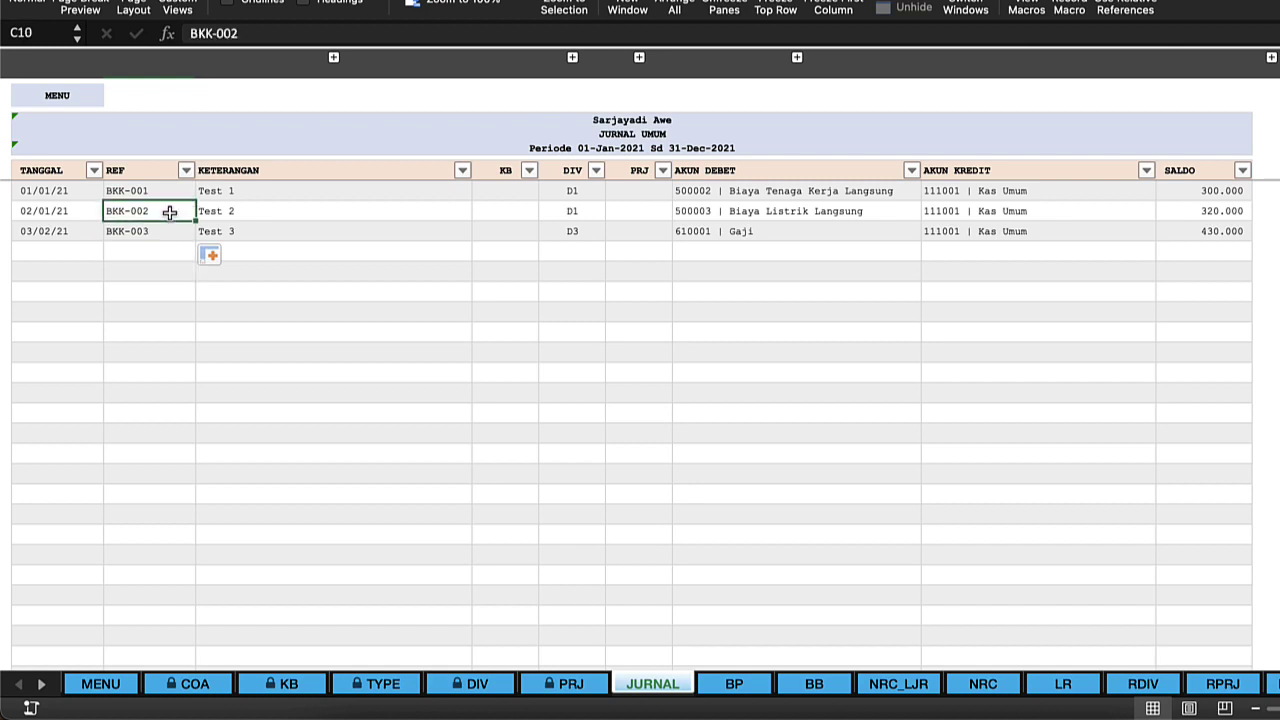
{"action": "left_click", "coordinate": [168, 238]}
{"action": "left_click", "coordinate": [131, 269]}
{"action": "left_click", "coordinate": [308, 500]}
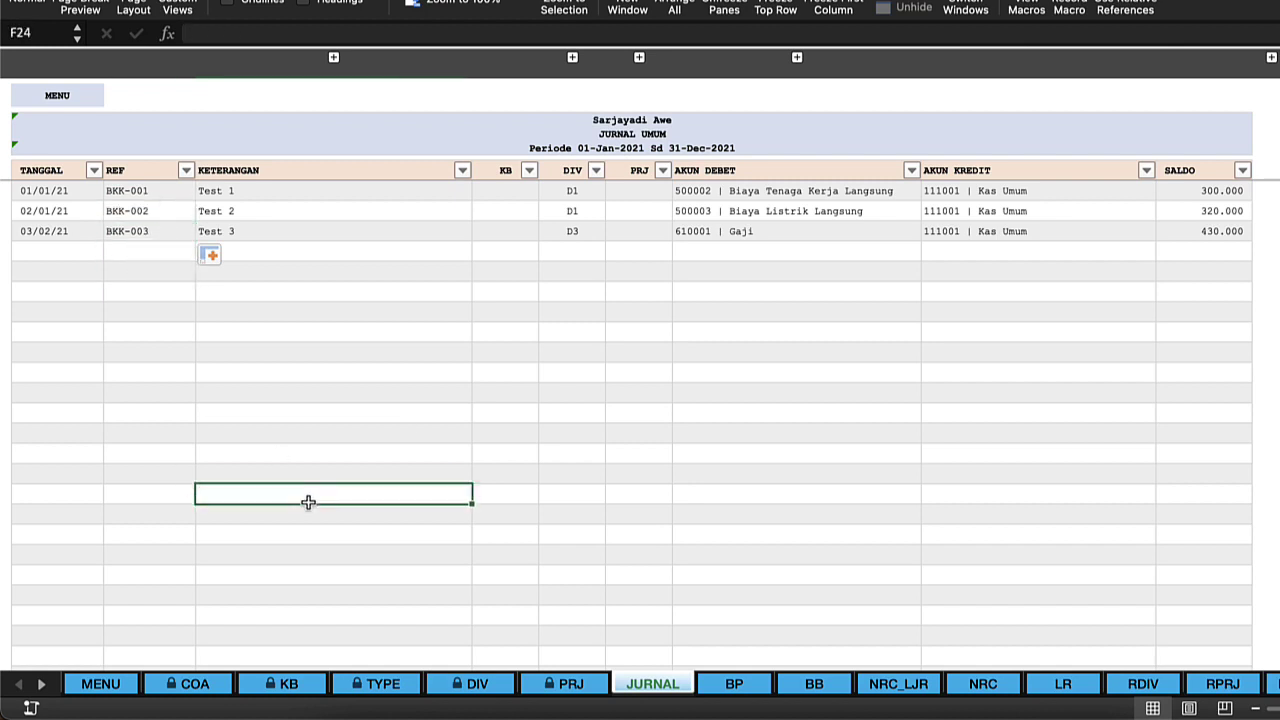
- Open the Voucher 1 form from the main menu and set its voucher number to BKK-001
{"action": "left_click", "coordinate": [60, 98]}
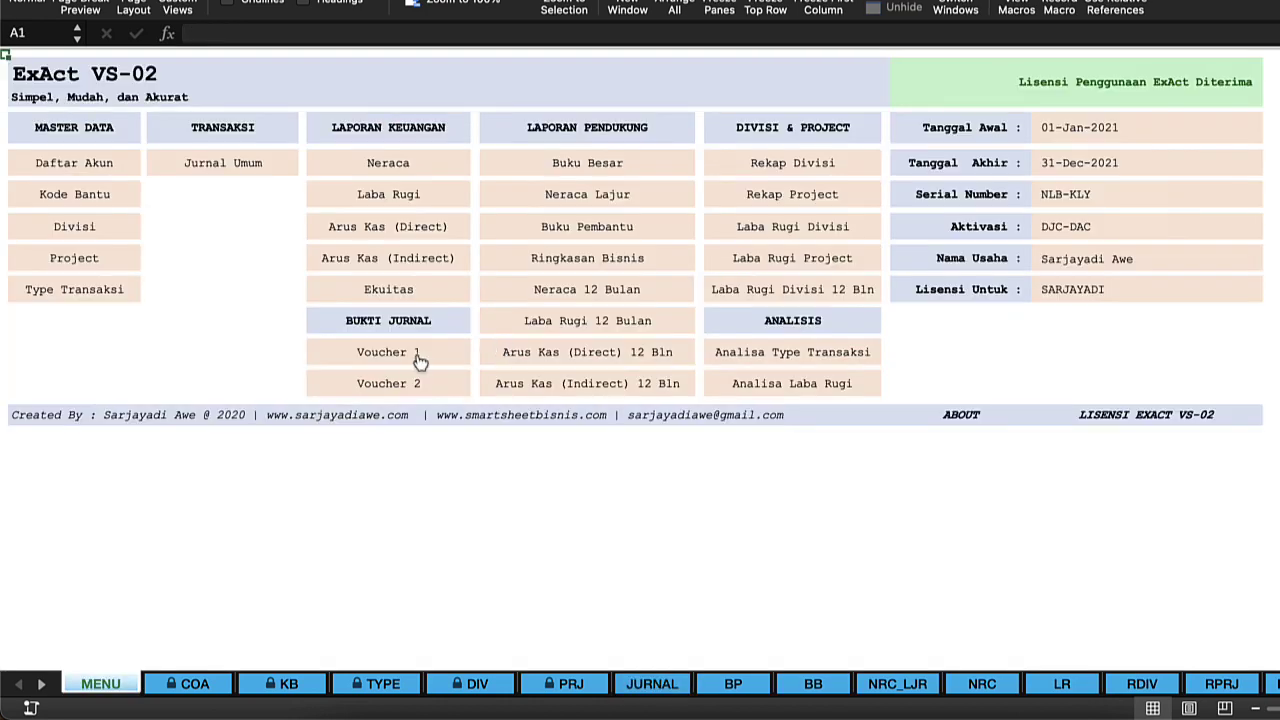
{"action": "left_click", "coordinate": [420, 362]}
{"action": "left_click", "coordinate": [981, 81]}
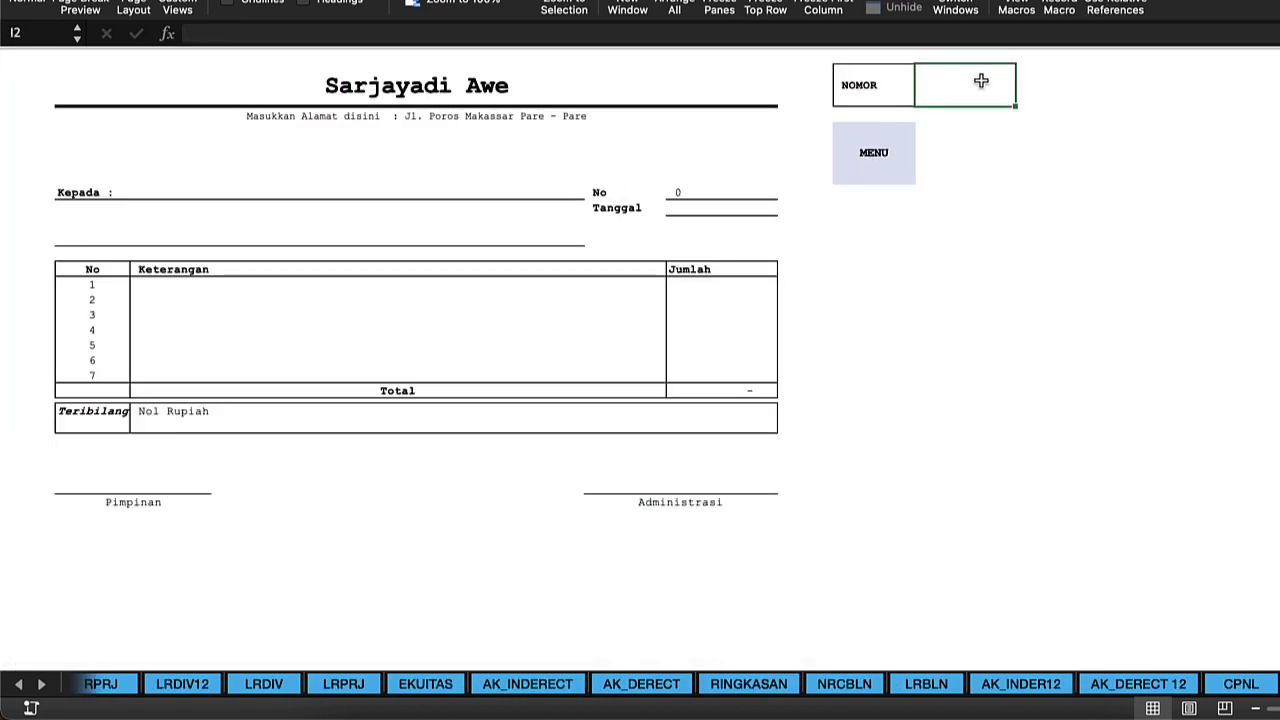
{"action": "type", "text": "BKK-001"}
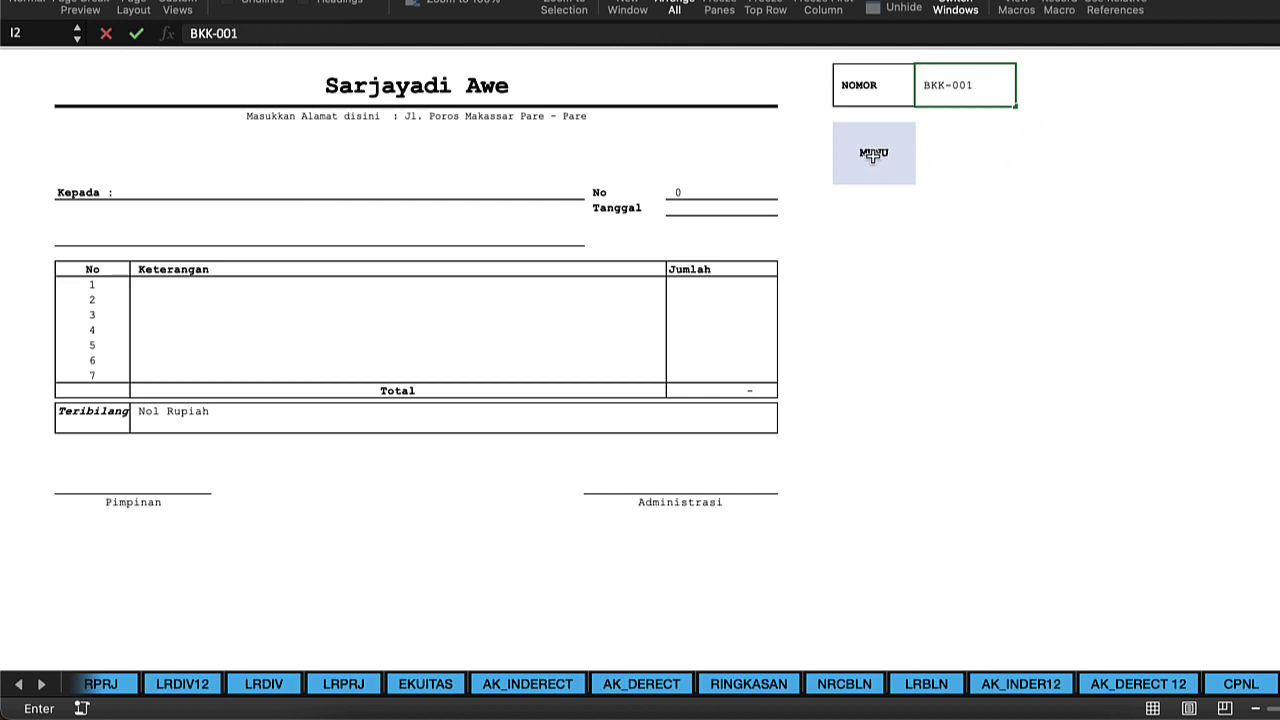
{"action": "key", "text": "Return"}
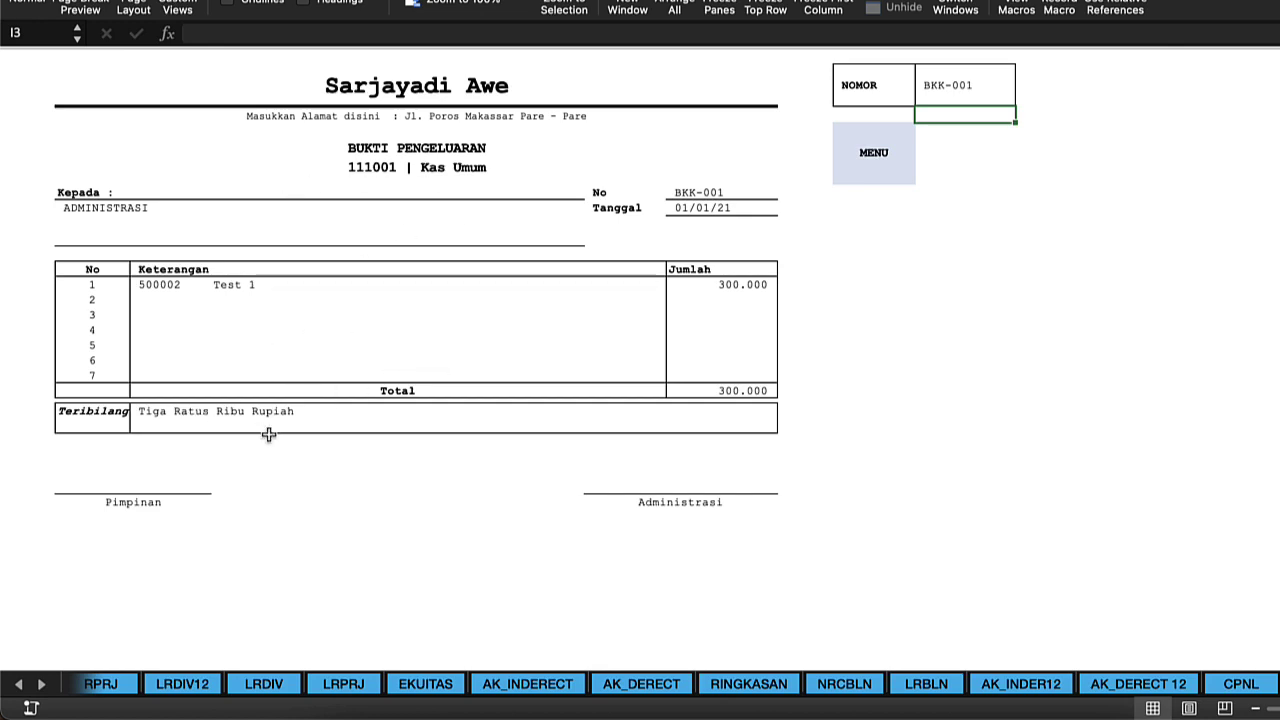
- Return to Jurnal Umum through the main menu and change the Test 2 entry's reference to BKK-001
{"action": "left_click", "coordinate": [877, 154]}
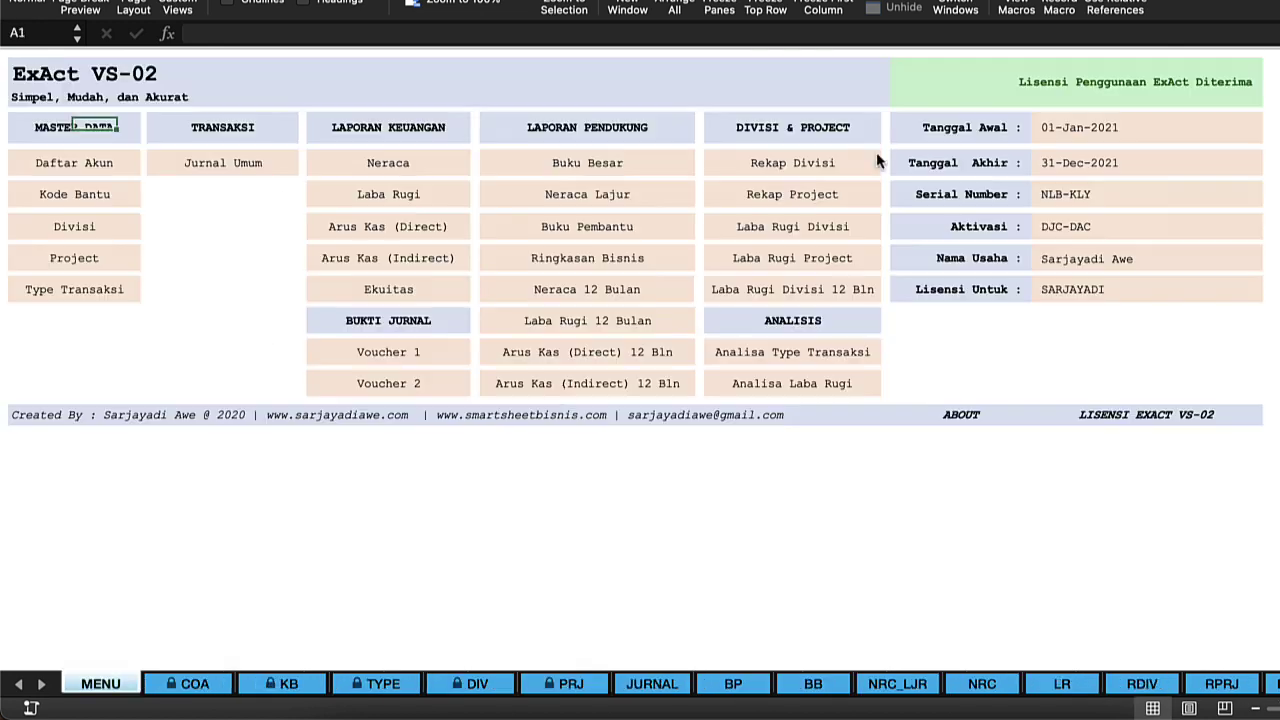
{"action": "left_click", "coordinate": [220, 176]}
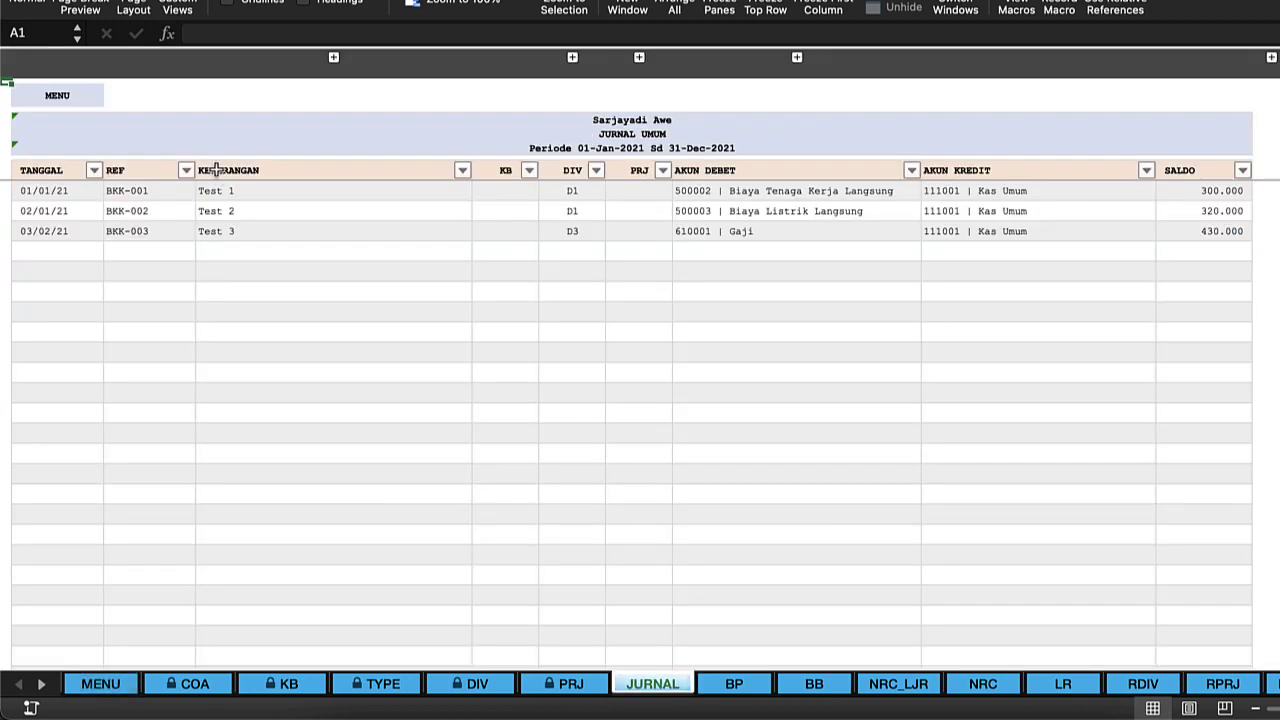
{"action": "left_click", "coordinate": [160, 205]}
{"action": "key", "text": "Up"}
{"action": "key", "text": "Up"}
{"action": "left_click", "coordinate": [166, 209]}
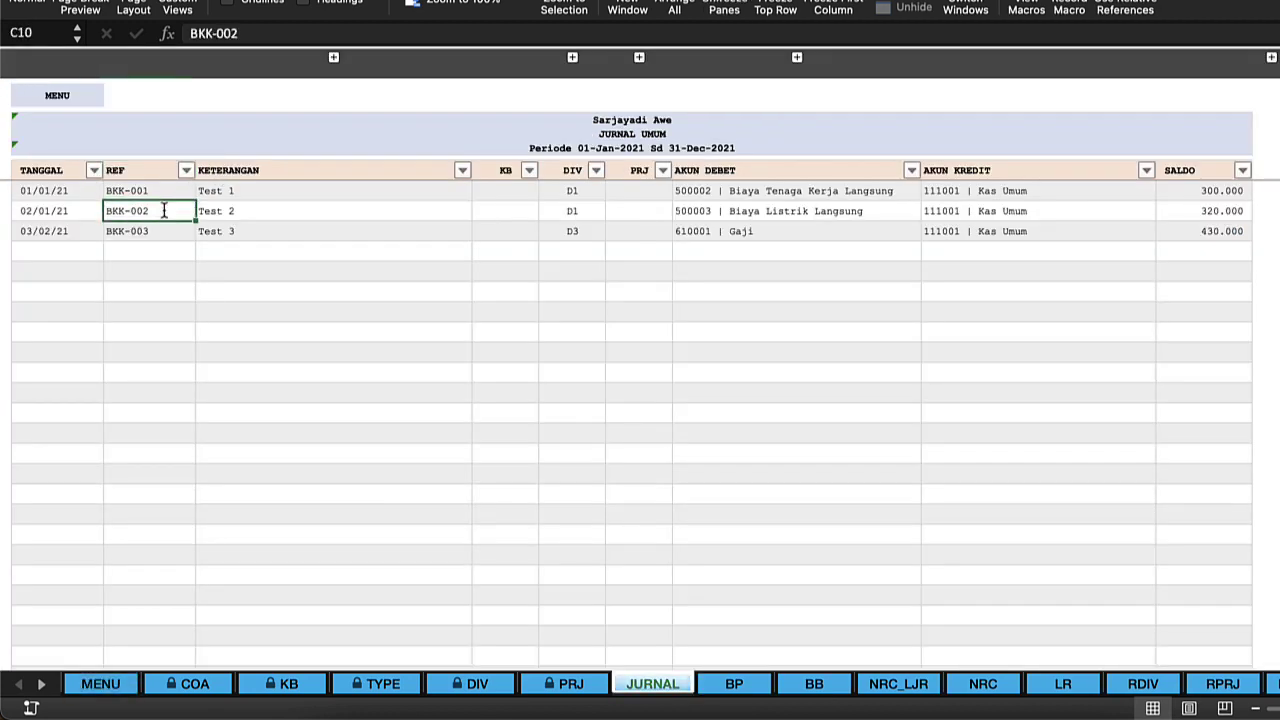
{"action": "double_click", "coordinate": [170, 211]}
{"action": "key", "text": "BackSpace"}
{"action": "type", "text": "1"}
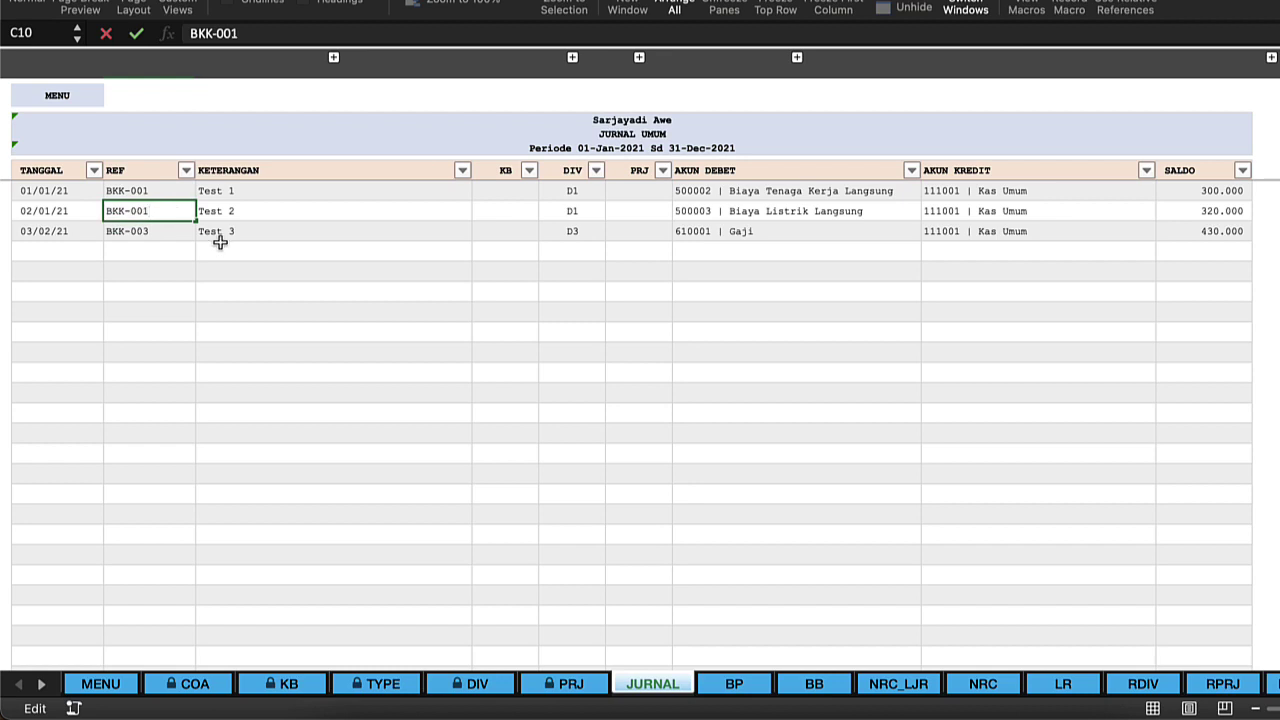
{"action": "key", "text": "Return"}
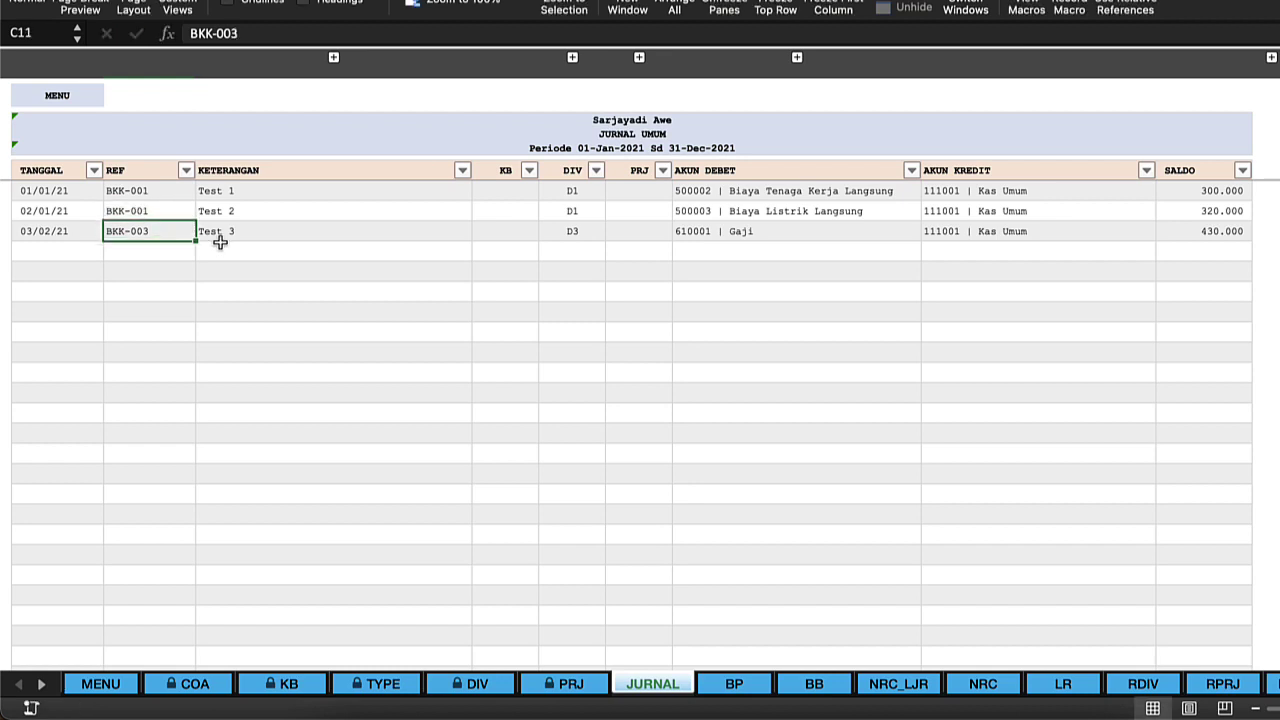
- Set the Test 2 entry's date in the TANGGAL column to 01/01/2021
{"action": "key", "text": "Left"}
{"action": "left_click", "coordinate": [81, 206]}
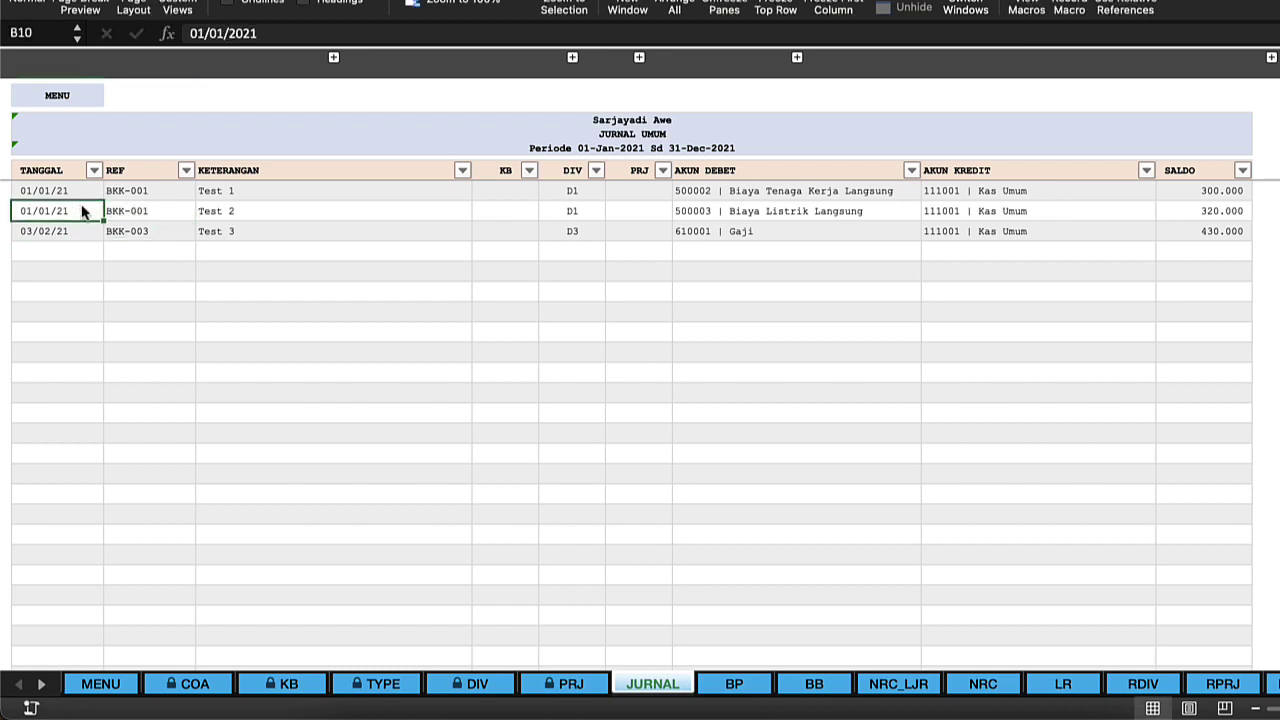
{"action": "left_click", "coordinate": [79, 258]}
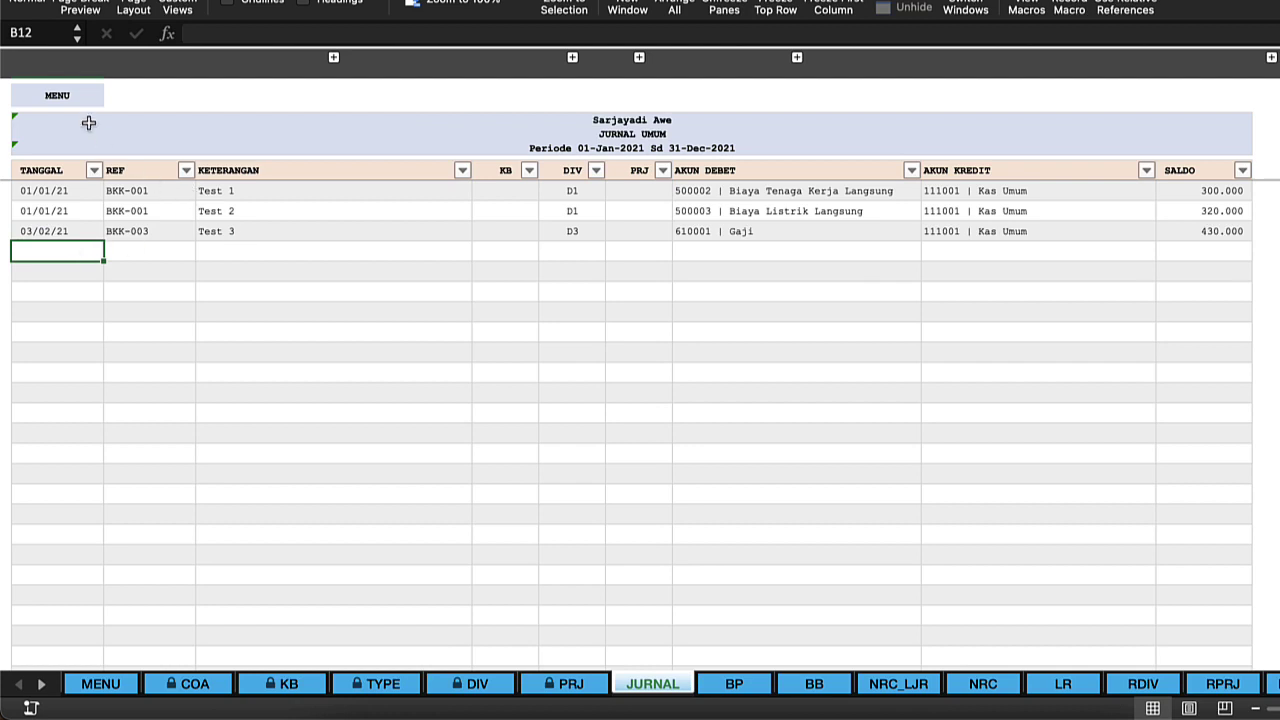
- Open the Voucher 1 form from the main menu and check the account code, description and amount of its second line
{"action": "left_click", "coordinate": [61, 96]}
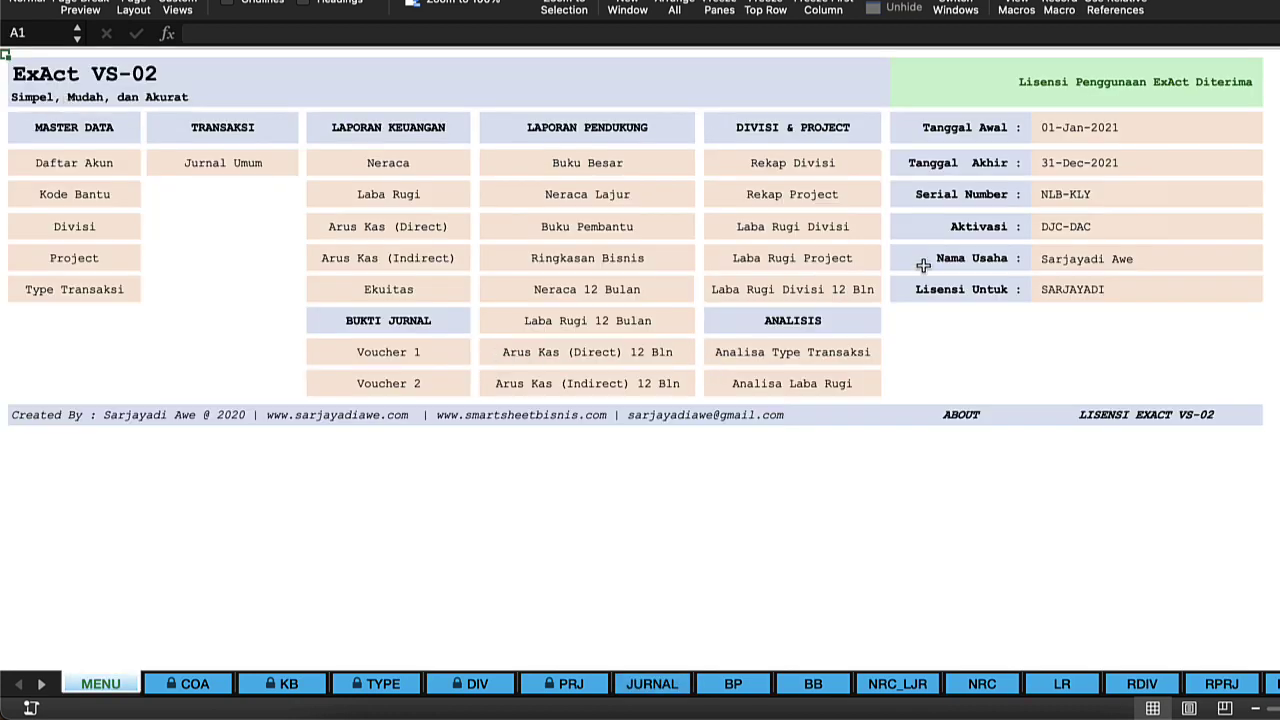
{"action": "left_click", "coordinate": [405, 353]}
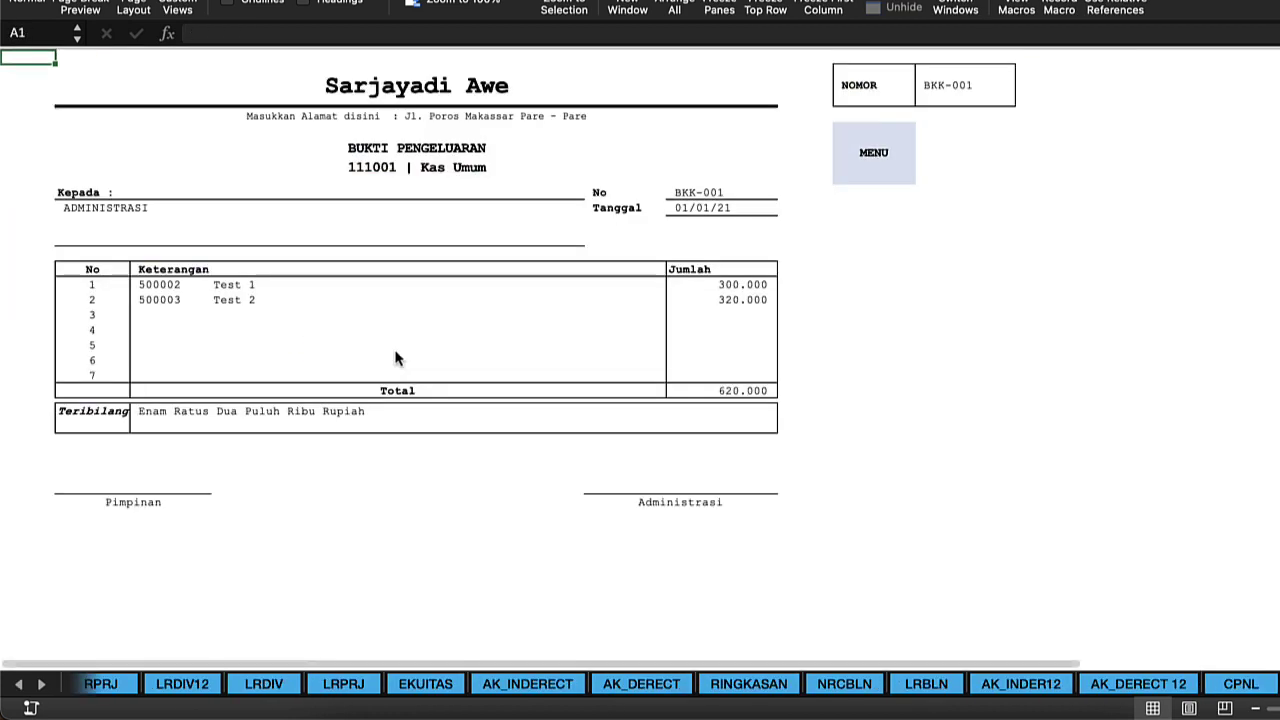
{"action": "left_click", "coordinate": [175, 305]}
{"action": "left_click", "coordinate": [256, 304]}
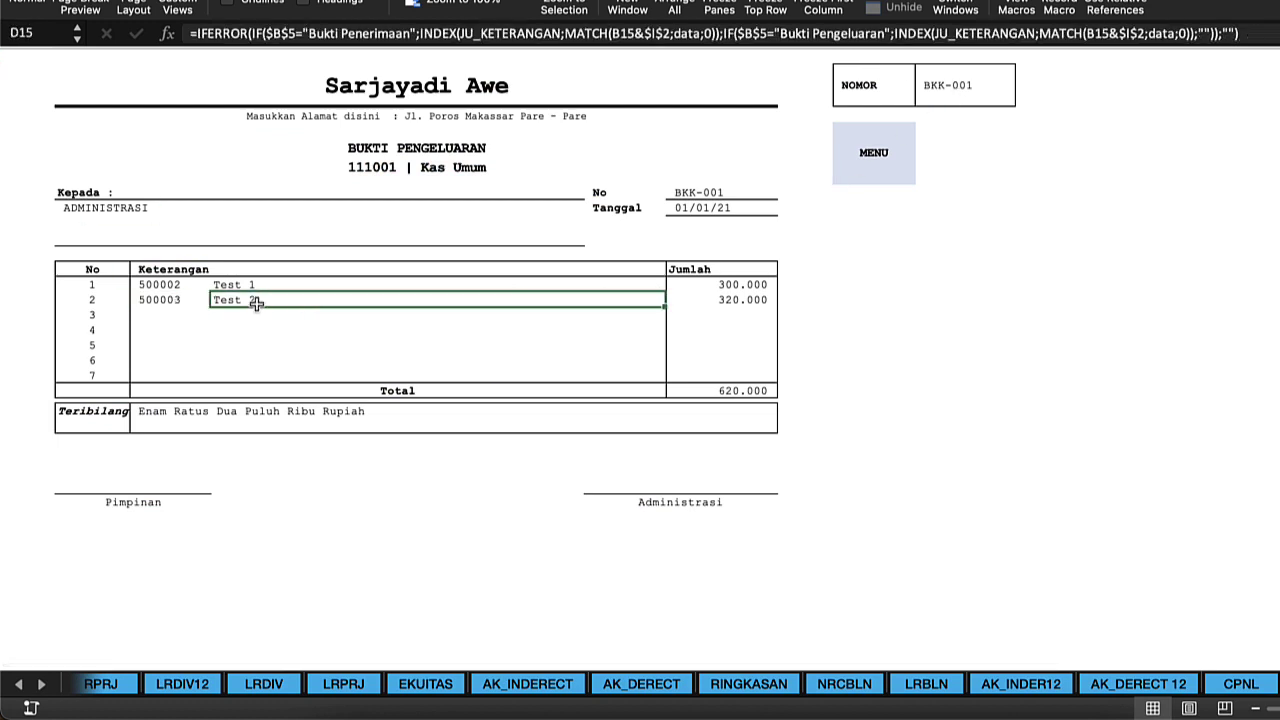
{"action": "left_click", "coordinate": [730, 300]}
{"action": "left_click", "coordinate": [385, 296]}
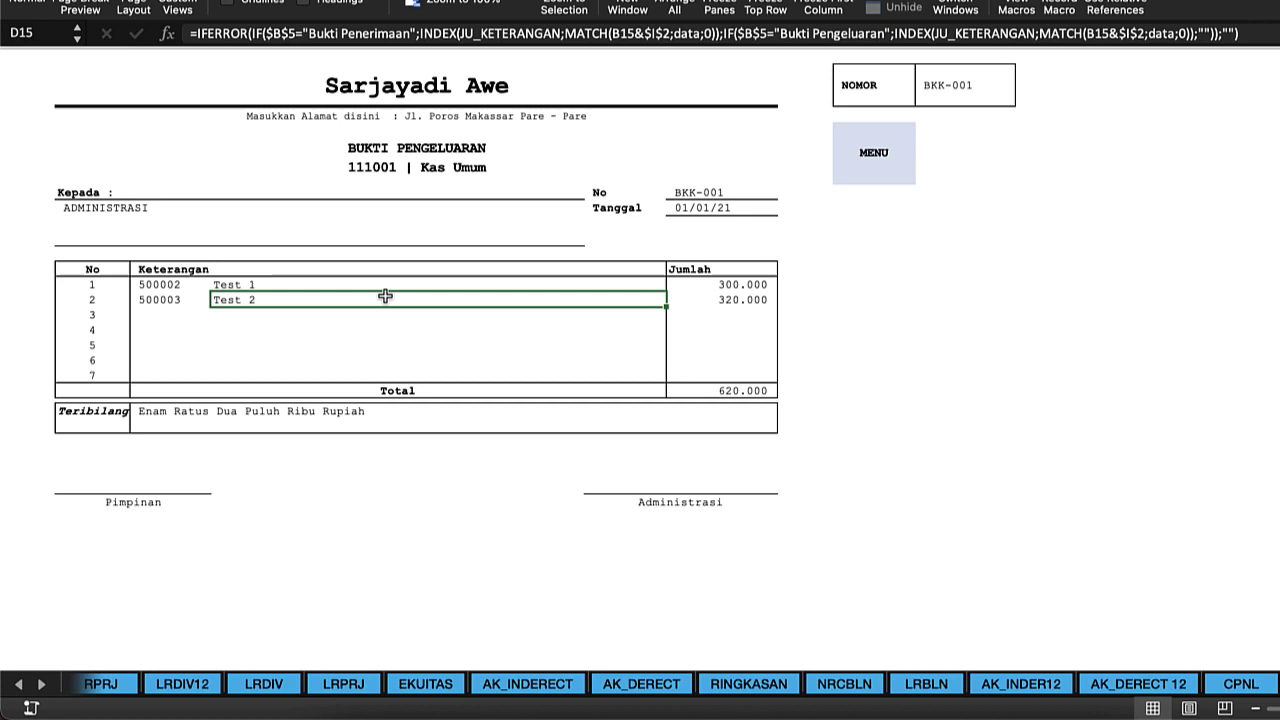
{"action": "left_click", "coordinate": [181, 300]}
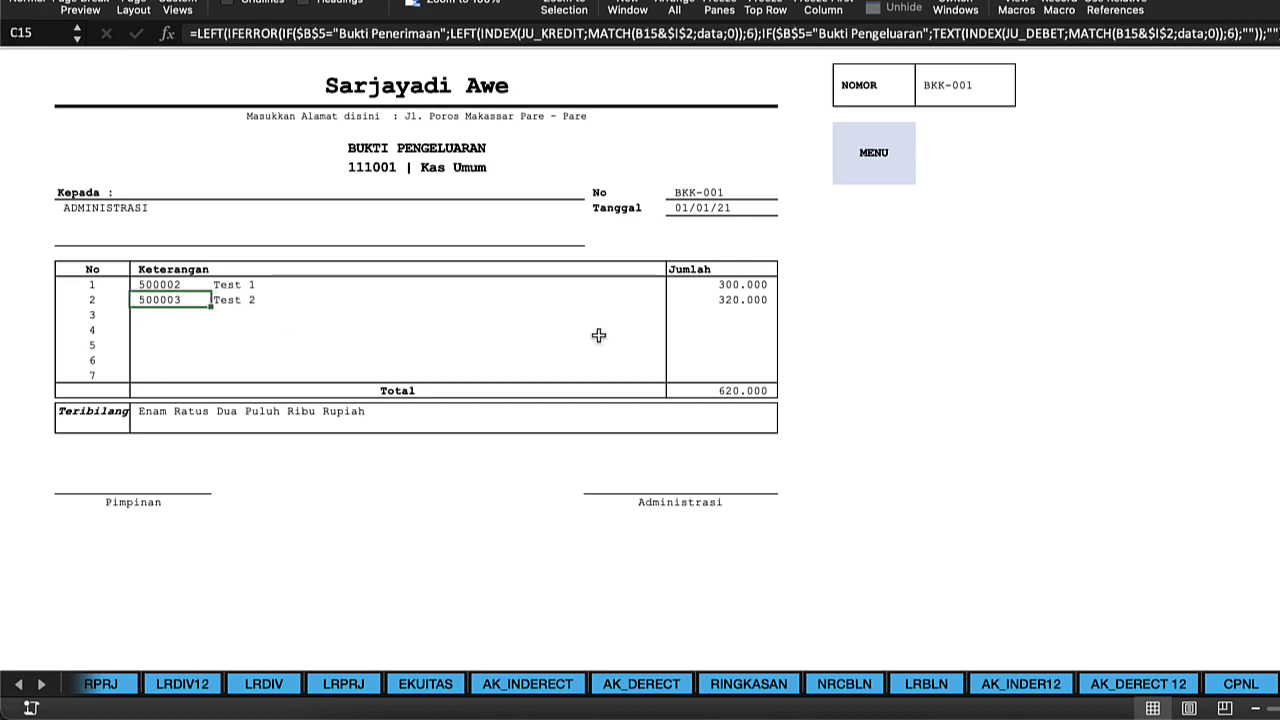
{"action": "left_click", "coordinate": [729, 300]}
- Open the Voucher 2 form from the main menu and set its Nomor to BKK-001
{"action": "left_click", "coordinate": [880, 157]}
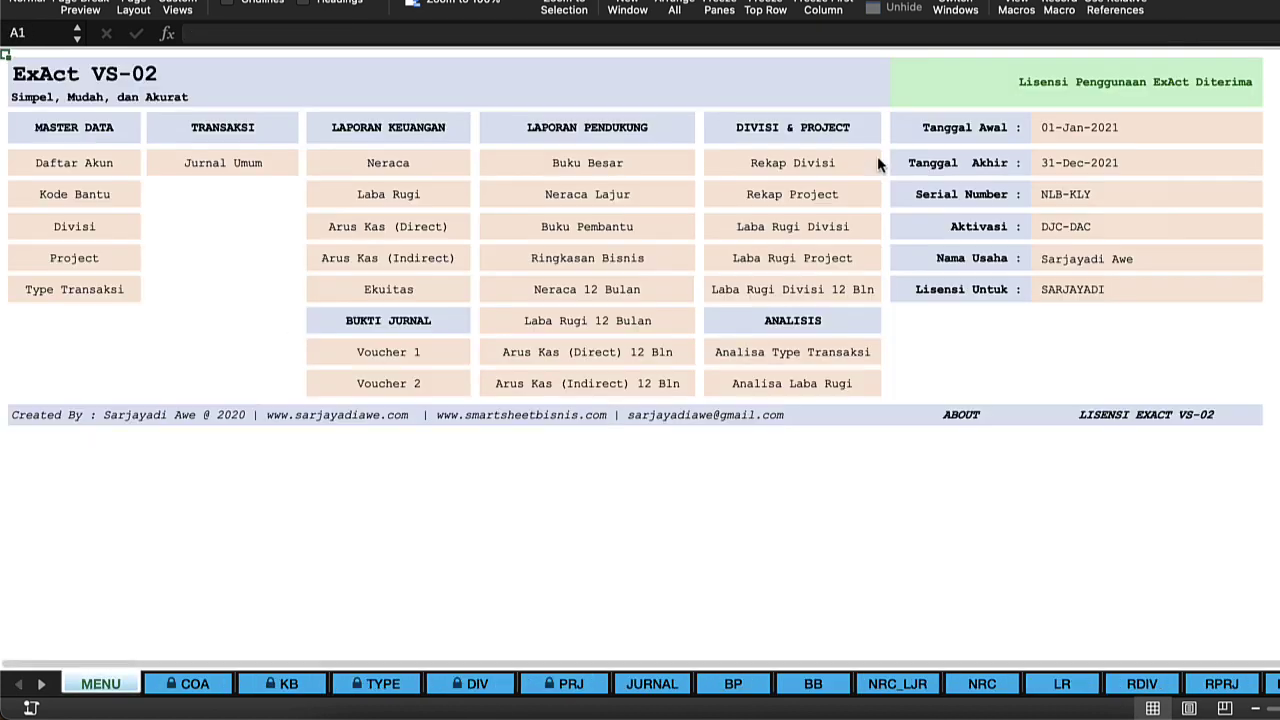
{"action": "left_click", "coordinate": [390, 386]}
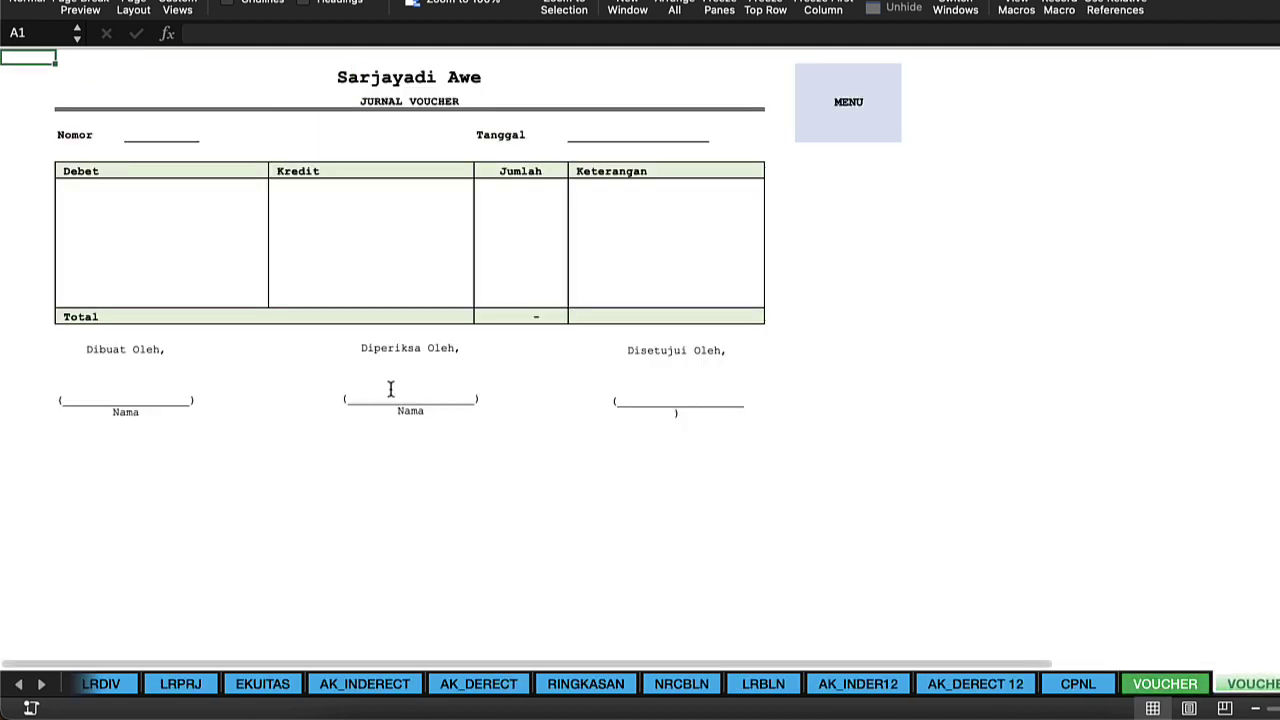
{"action": "left_click", "coordinate": [435, 267]}
{"action": "left_click", "coordinate": [192, 132]}
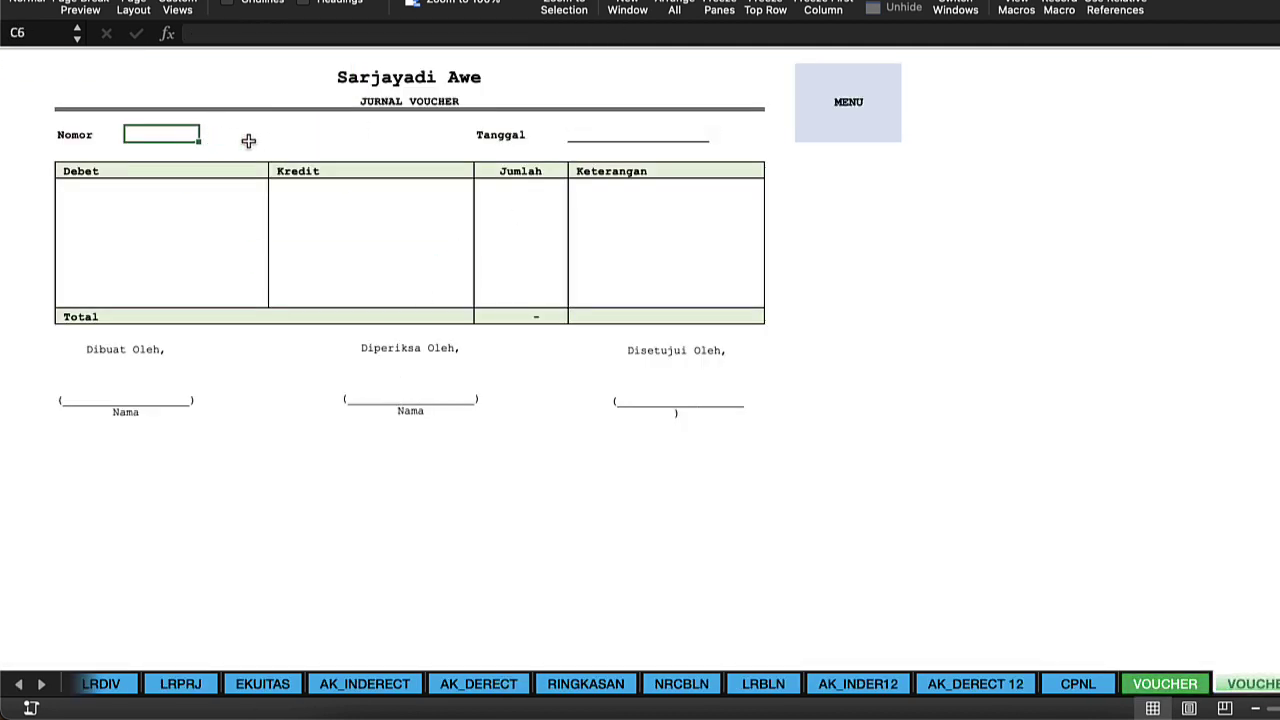
{"action": "type", "text": "BKK-0"}
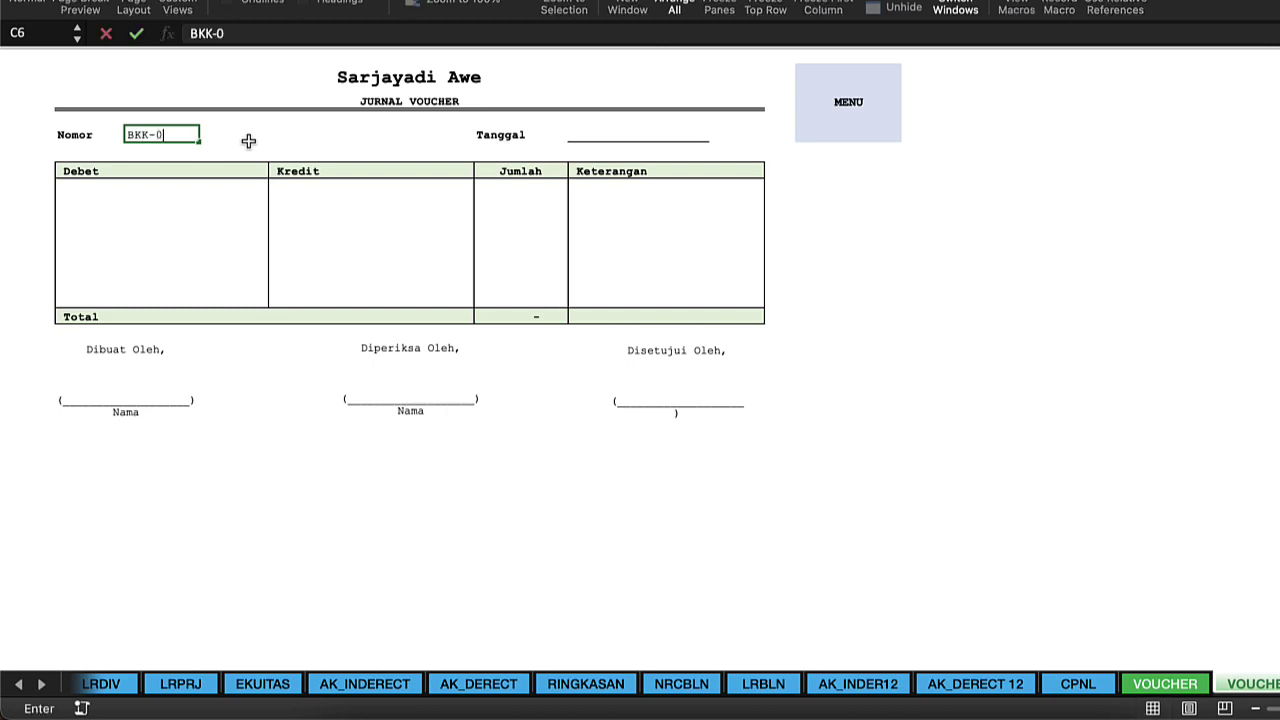
{"action": "type", "text": "01"}
{"action": "key", "text": "Return"}
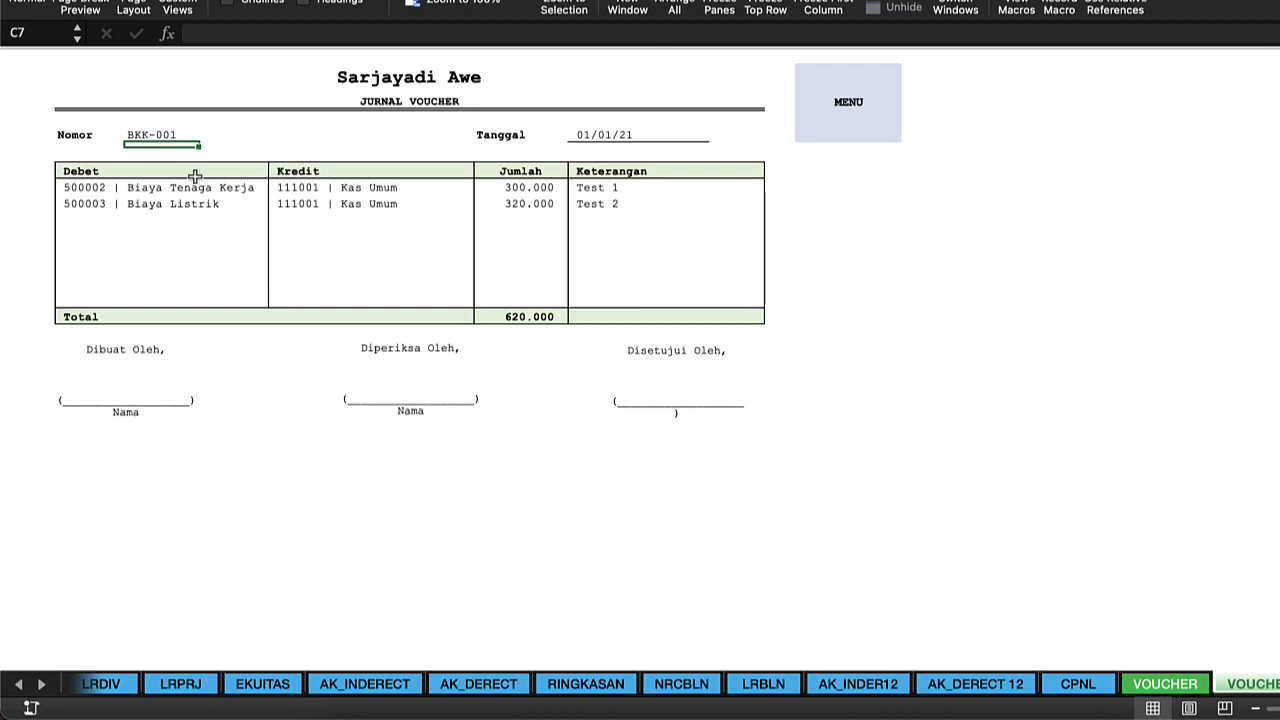
- Change the Nomor on the journal voucher to BKK-003
{"action": "double_click", "coordinate": [184, 136]}
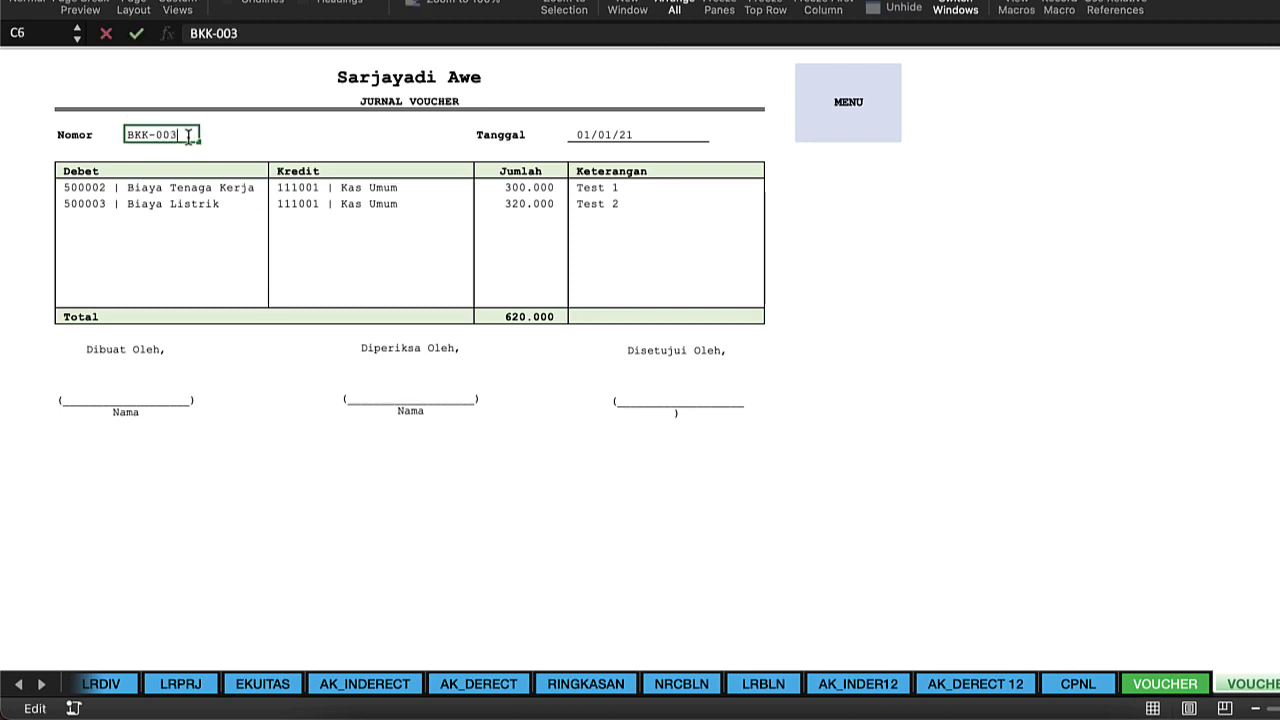
{"action": "type", "text": "3"}
{"action": "key", "text": "Return"}
- Inspect the journal voucher's empty lines and its print preview, and cancel printing
{"action": "left_click", "coordinate": [245, 225]}
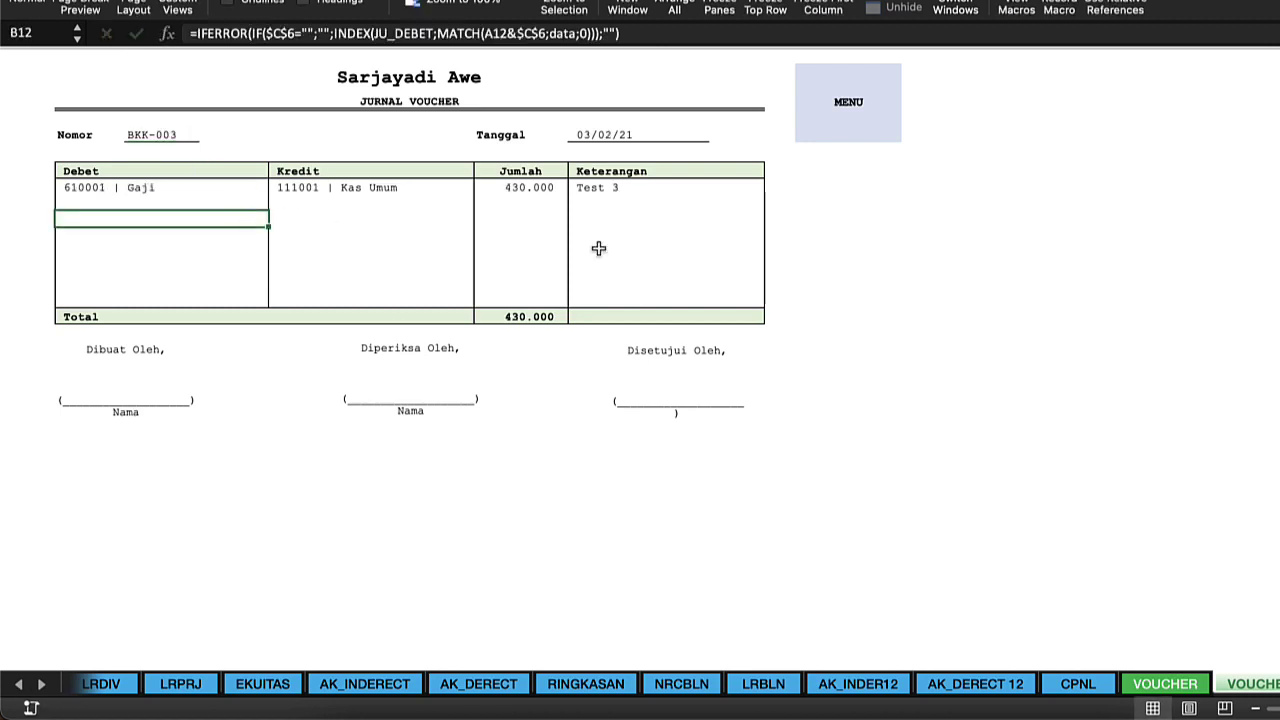
{"action": "left_click", "coordinate": [514, 242]}
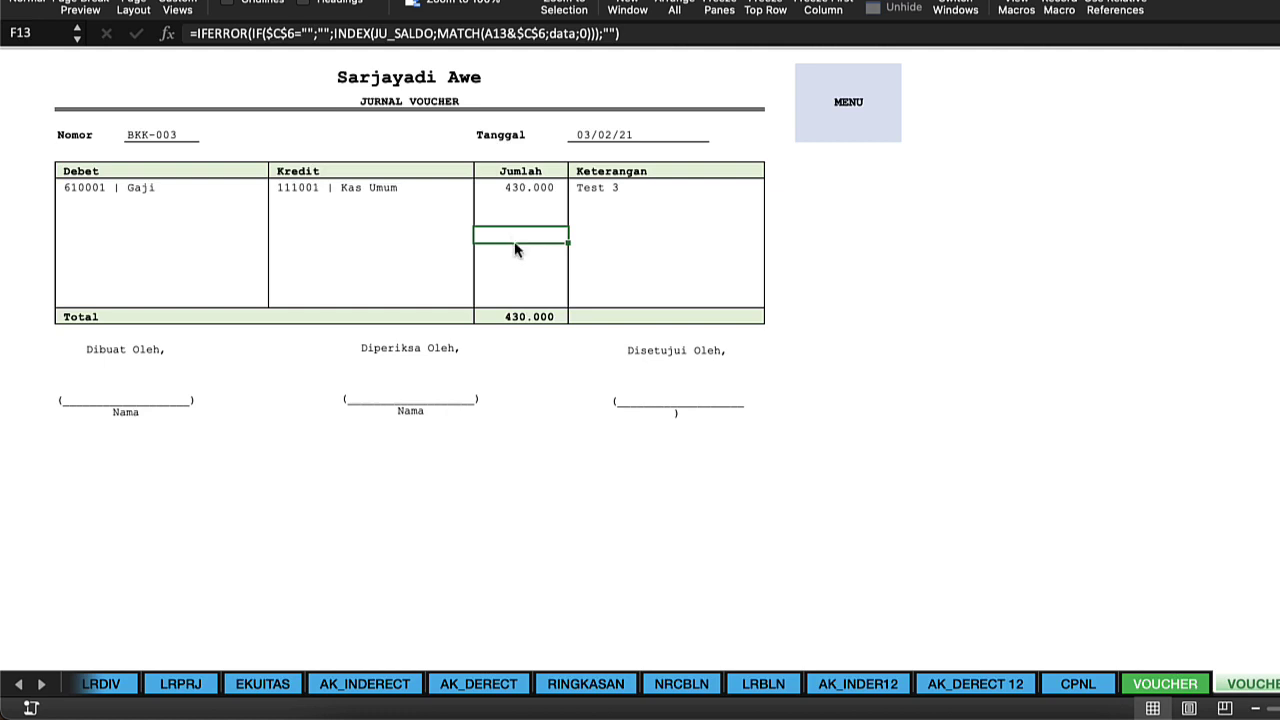
{"action": "key", "text": "super+p"}
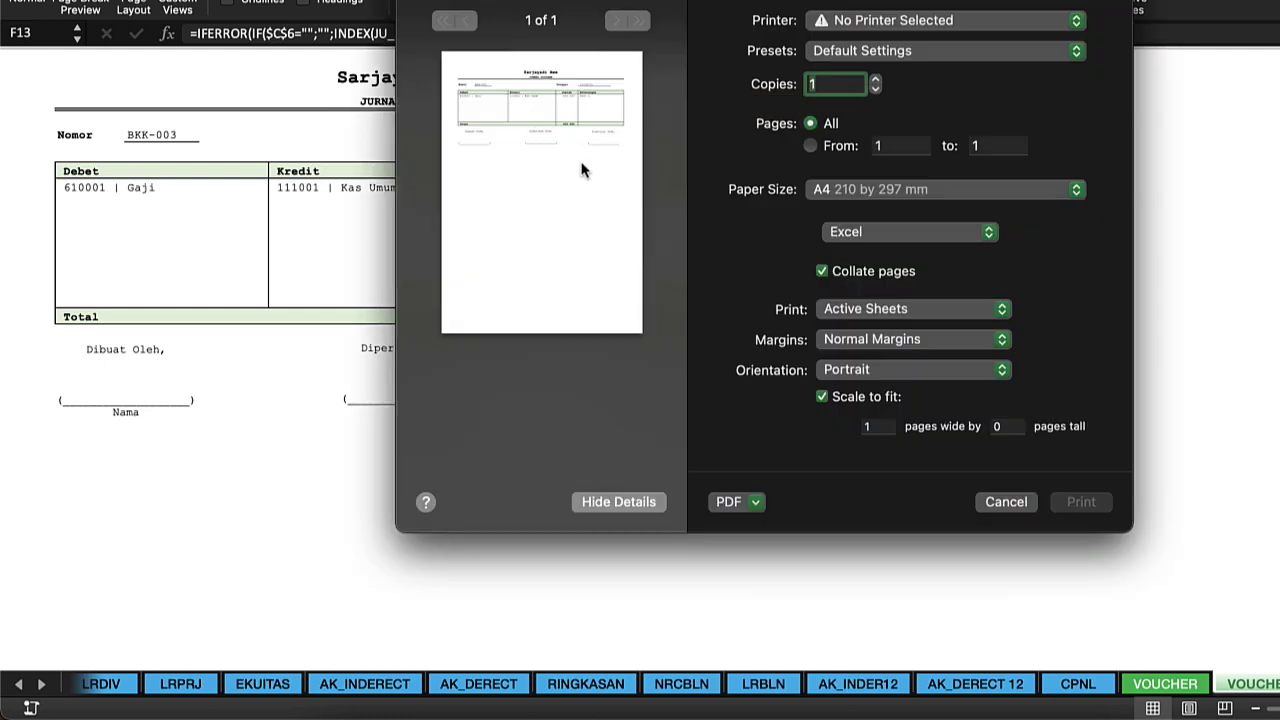
{"action": "left_click", "coordinate": [1006, 502]}
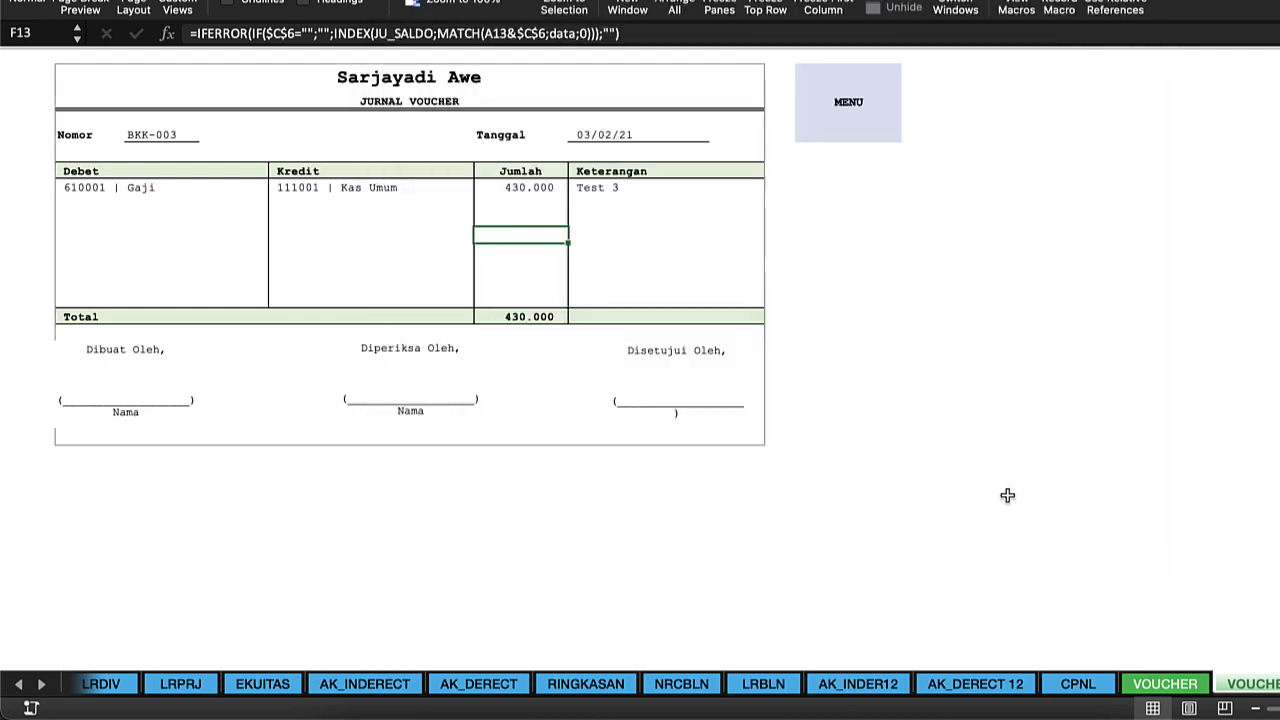
- Return to Jurnal Umum through the main menu and review the REF and KETERANGAN columns of the three entries
{"action": "left_click", "coordinate": [850, 100]}
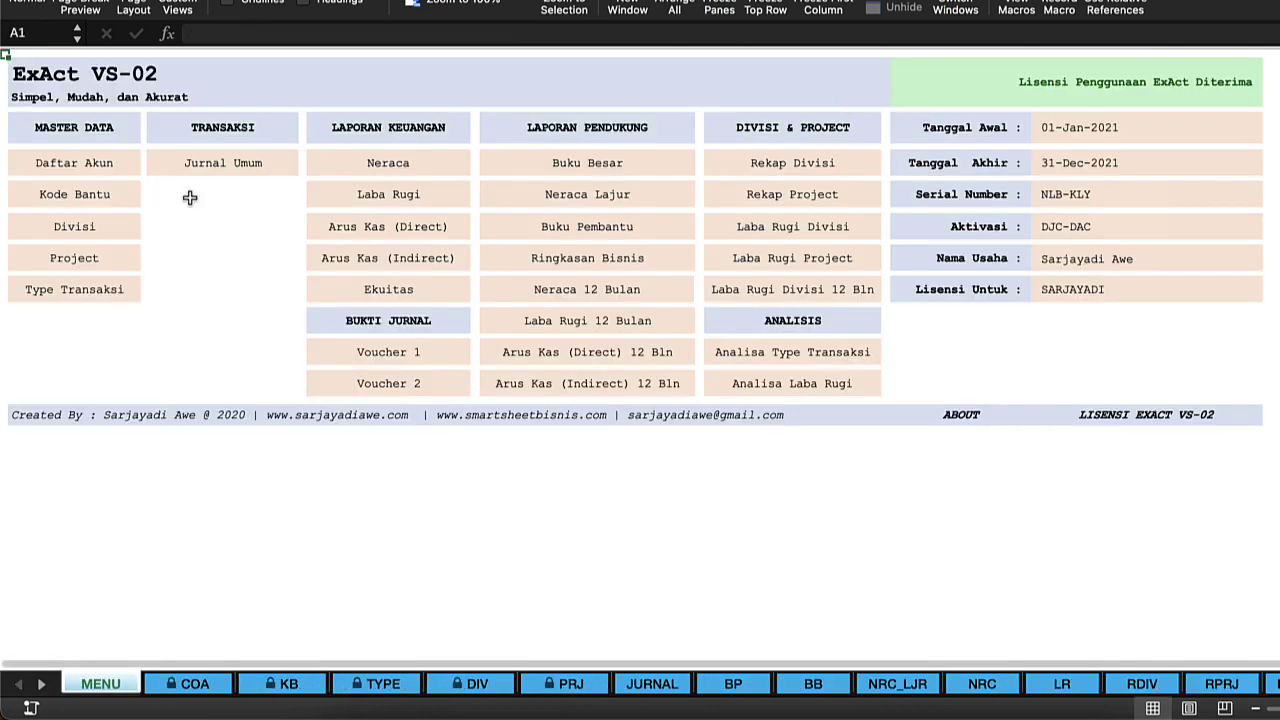
{"action": "left_click", "coordinate": [160, 218]}
{"action": "left_click", "coordinate": [208, 165]}
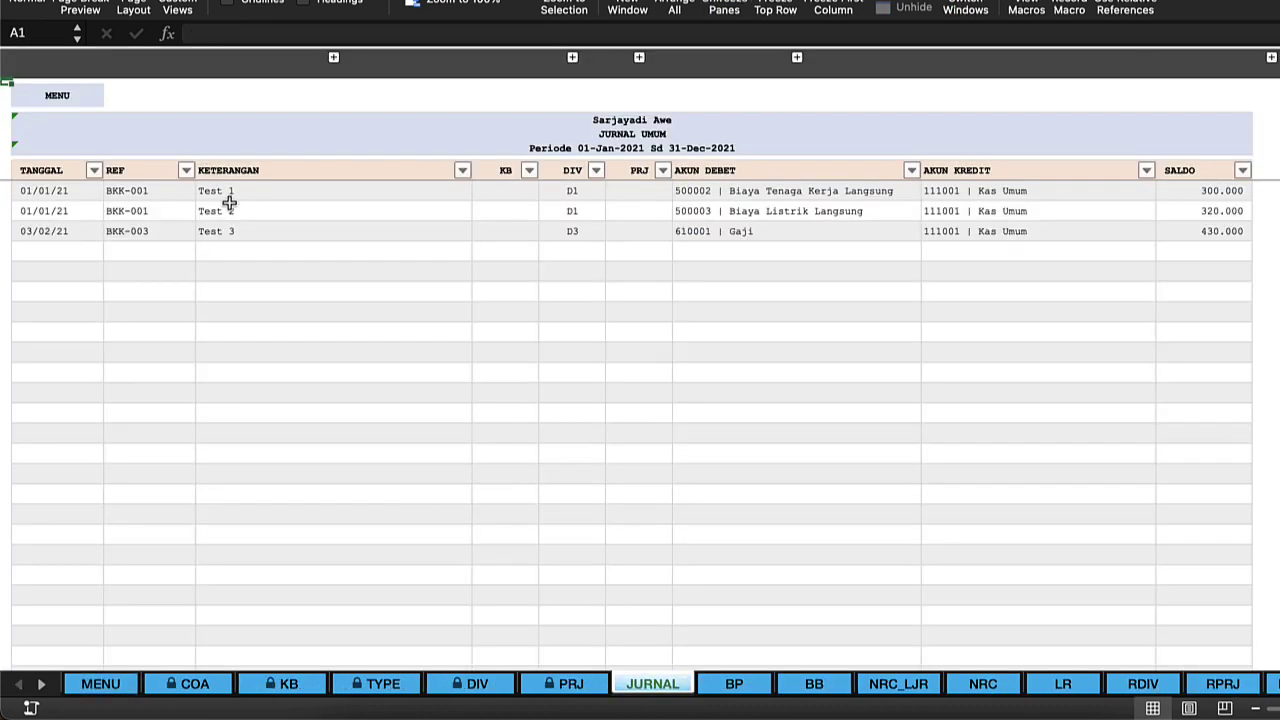
{"action": "left_click", "coordinate": [228, 208]}
{"action": "left_click", "coordinate": [150, 187]}
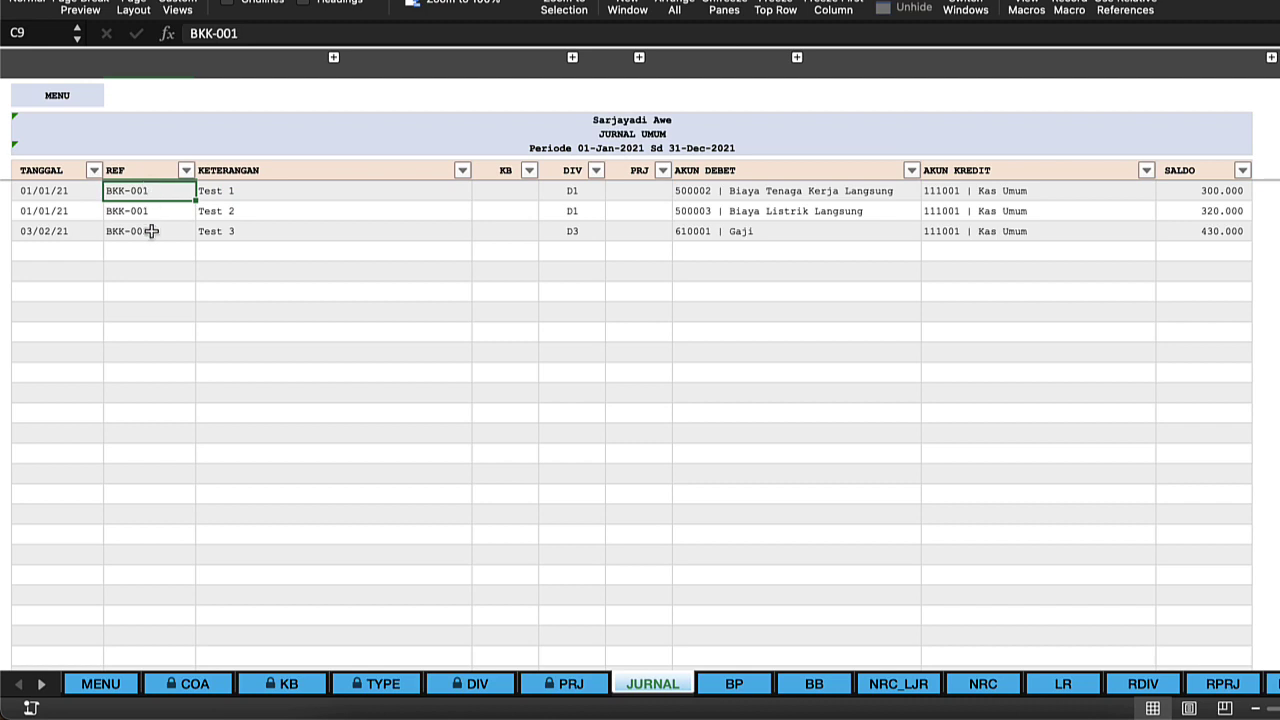
{"action": "left_click", "coordinate": [271, 190]}
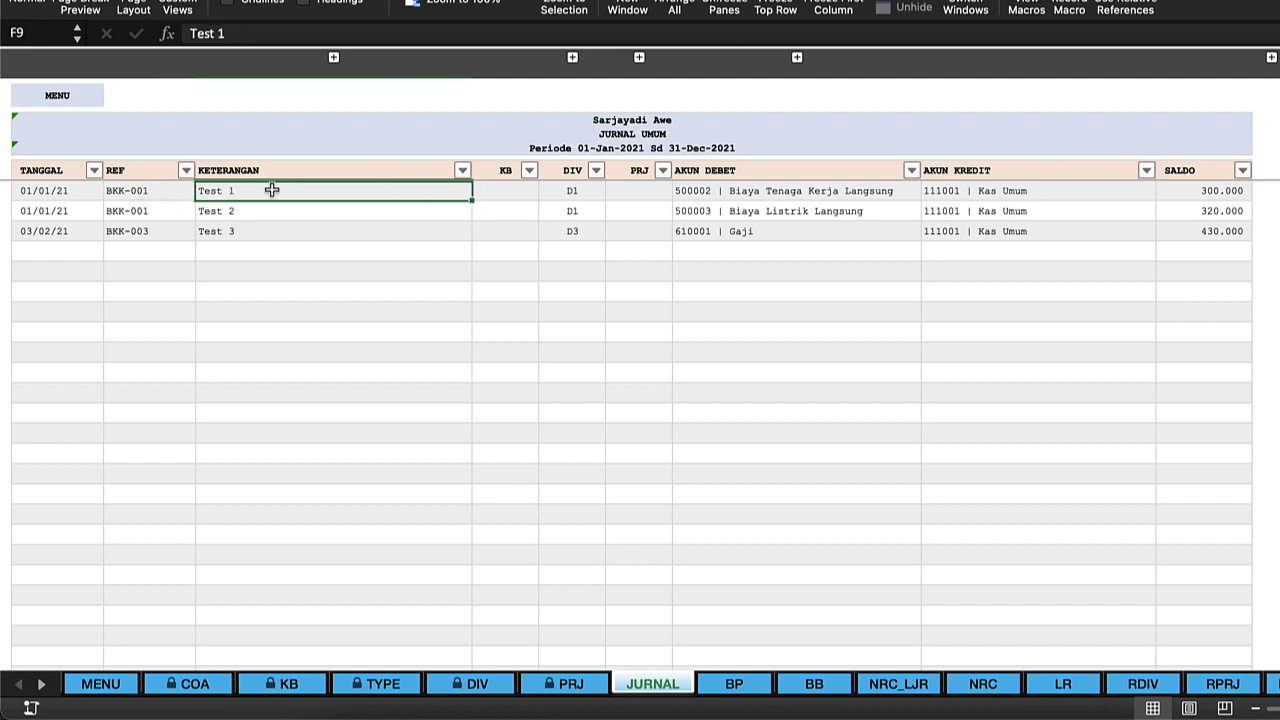
{"action": "left_click_drag", "start_coordinate": [271, 190], "coordinate": [274, 254]}
{"action": "left_click", "coordinate": [161, 176]}
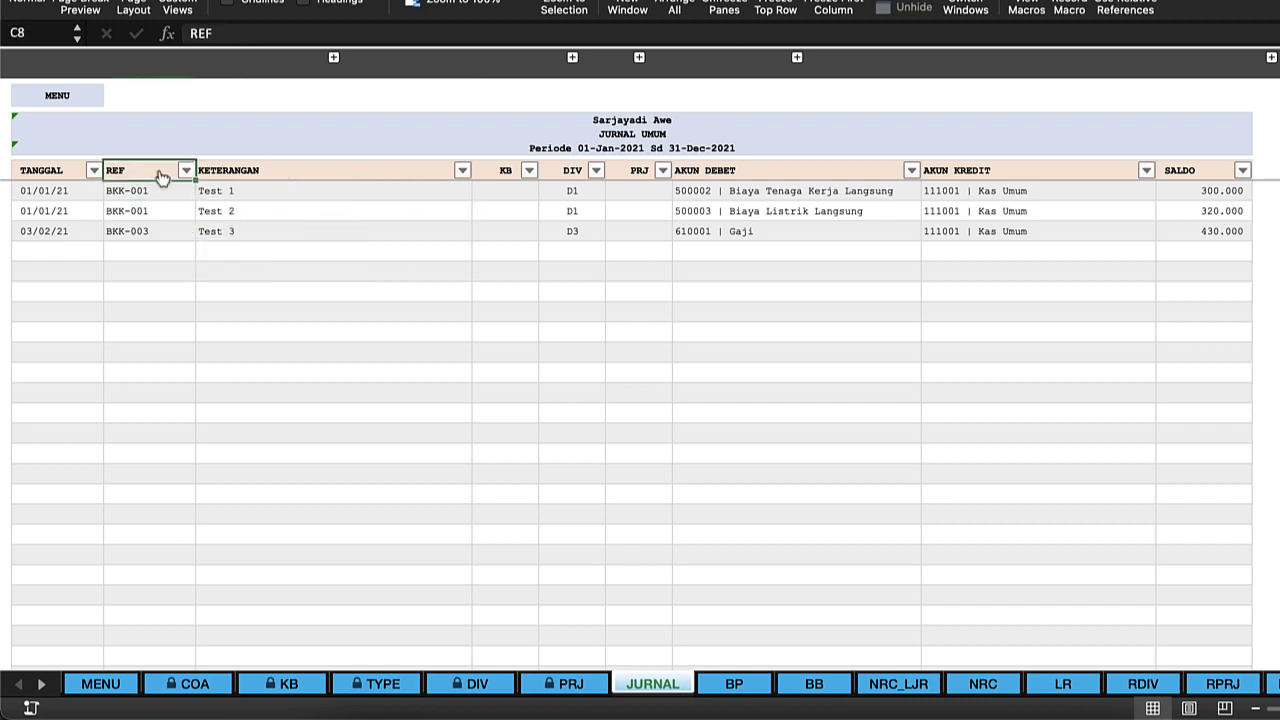
{"action": "left_click", "coordinate": [238, 176]}
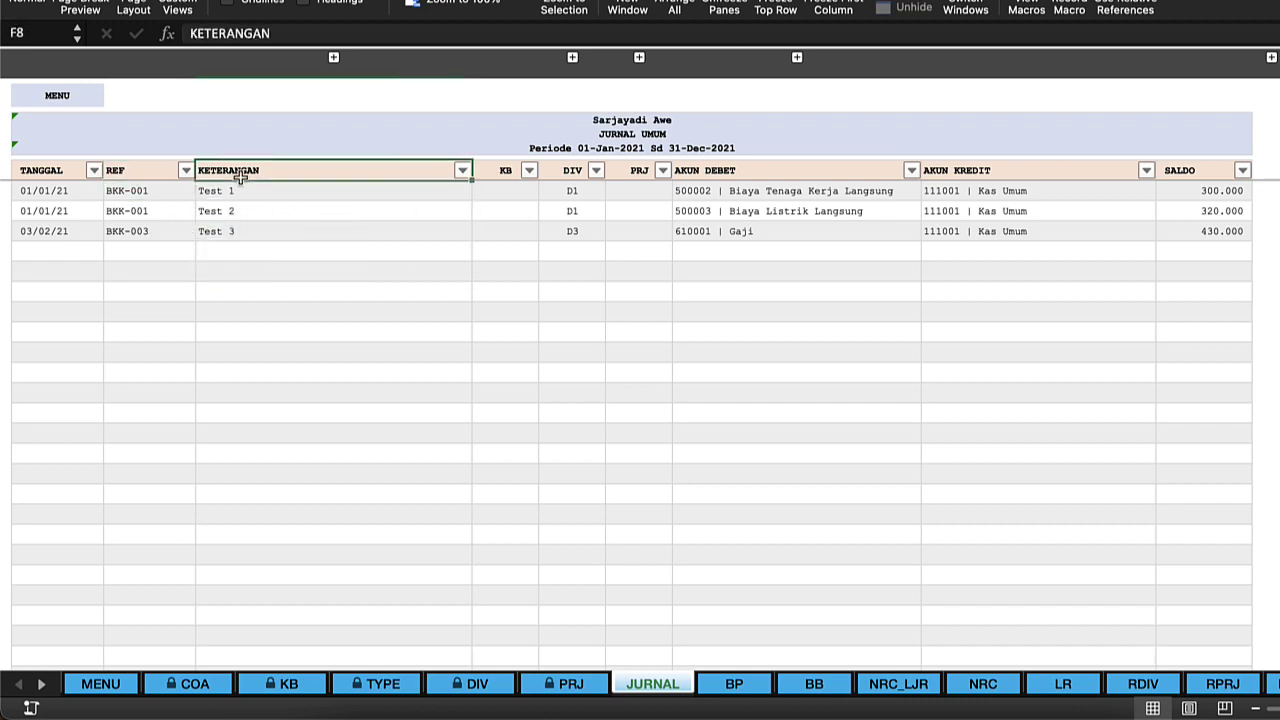
- Expand the collapsed TYPE column before KETERANGAN and set the Test 1 entry's type to Keluar Kas
{"action": "left_click", "coordinate": [334, 57]}
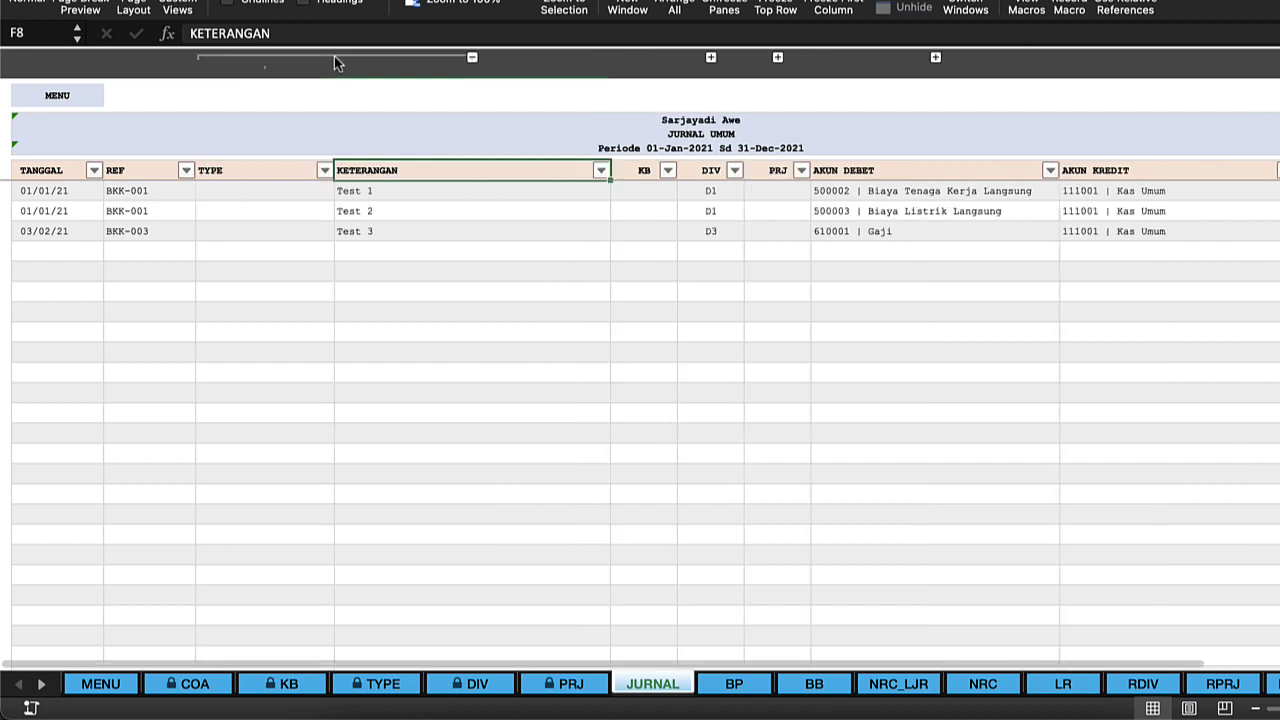
{"action": "left_click", "coordinate": [292, 189]}
{"action": "left_click", "coordinate": [342, 190]}
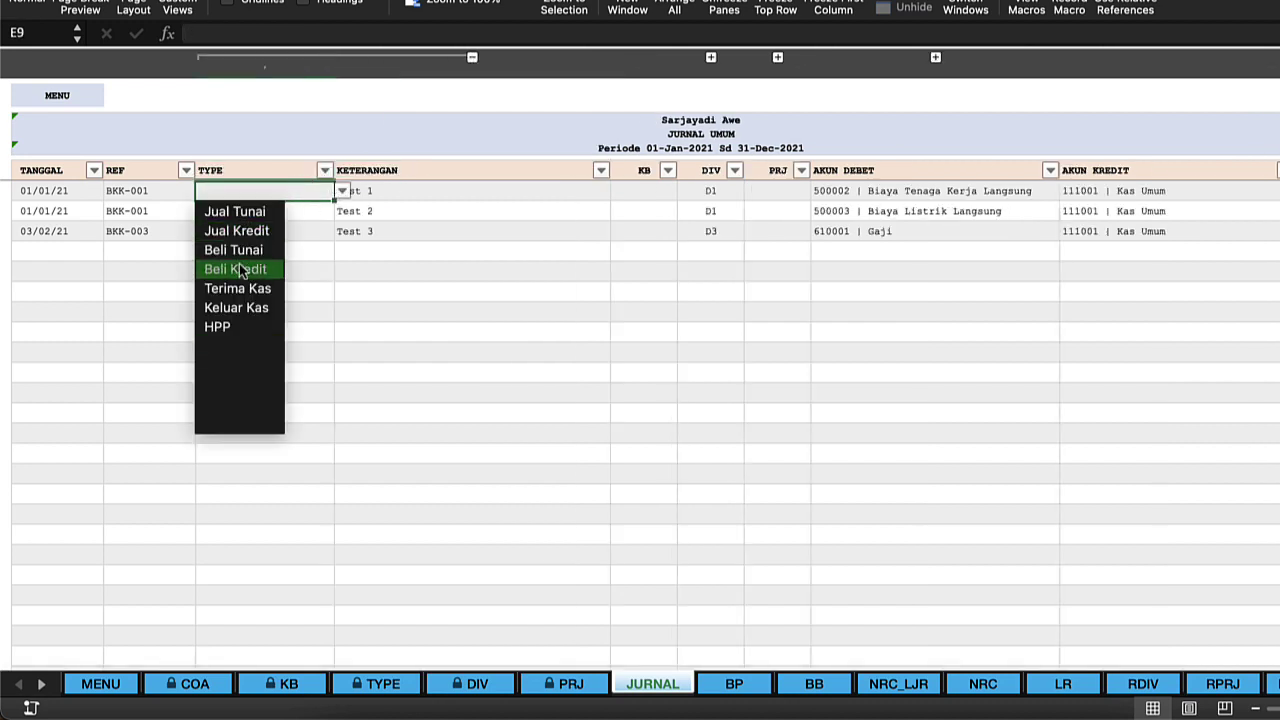
{"action": "left_click", "coordinate": [239, 308]}
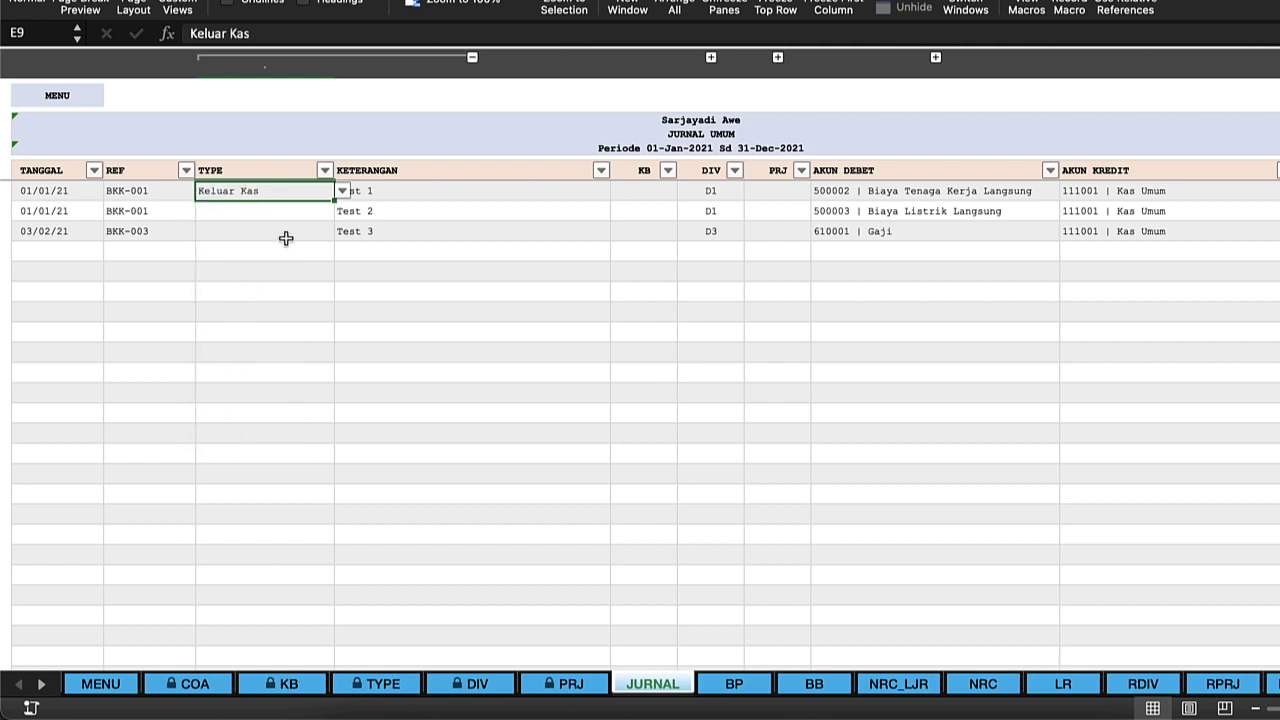
- Set the transaction type of the Test 2 and Test 3 entries to Keluar Kas
{"action": "left_click", "coordinate": [328, 214]}
{"action": "left_click", "coordinate": [343, 212]}
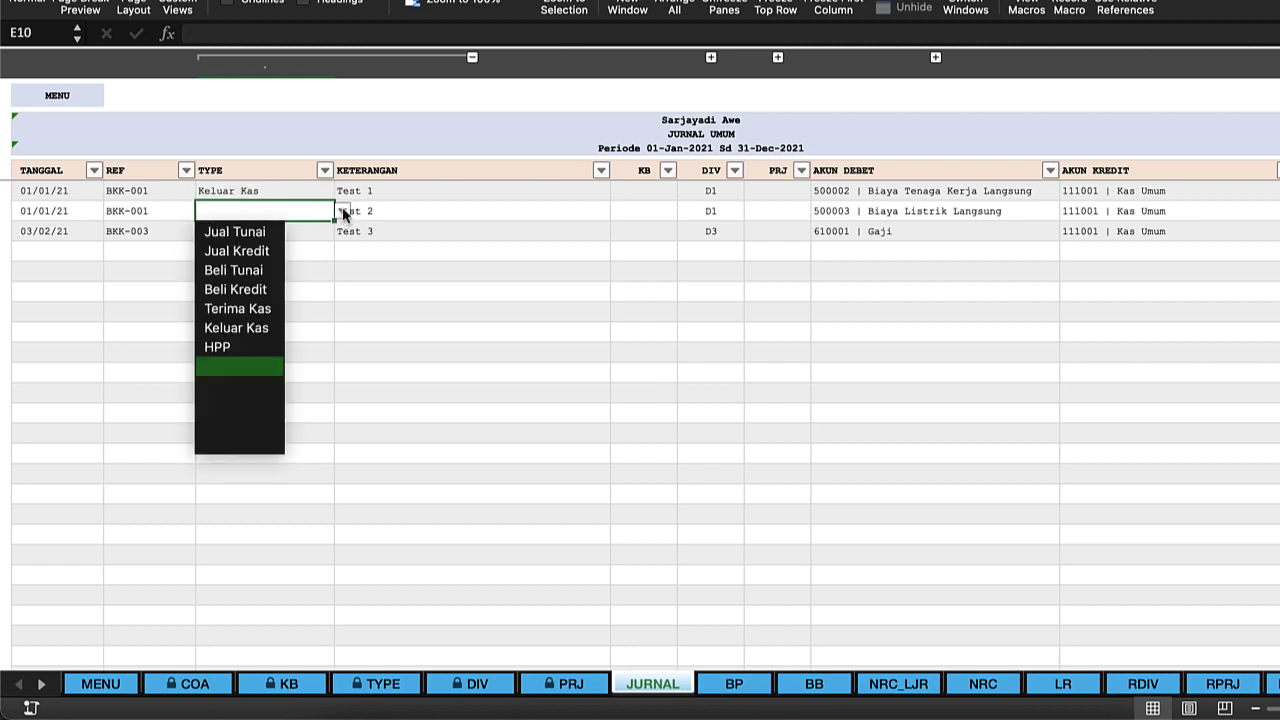
{"action": "left_click", "coordinate": [241, 330]}
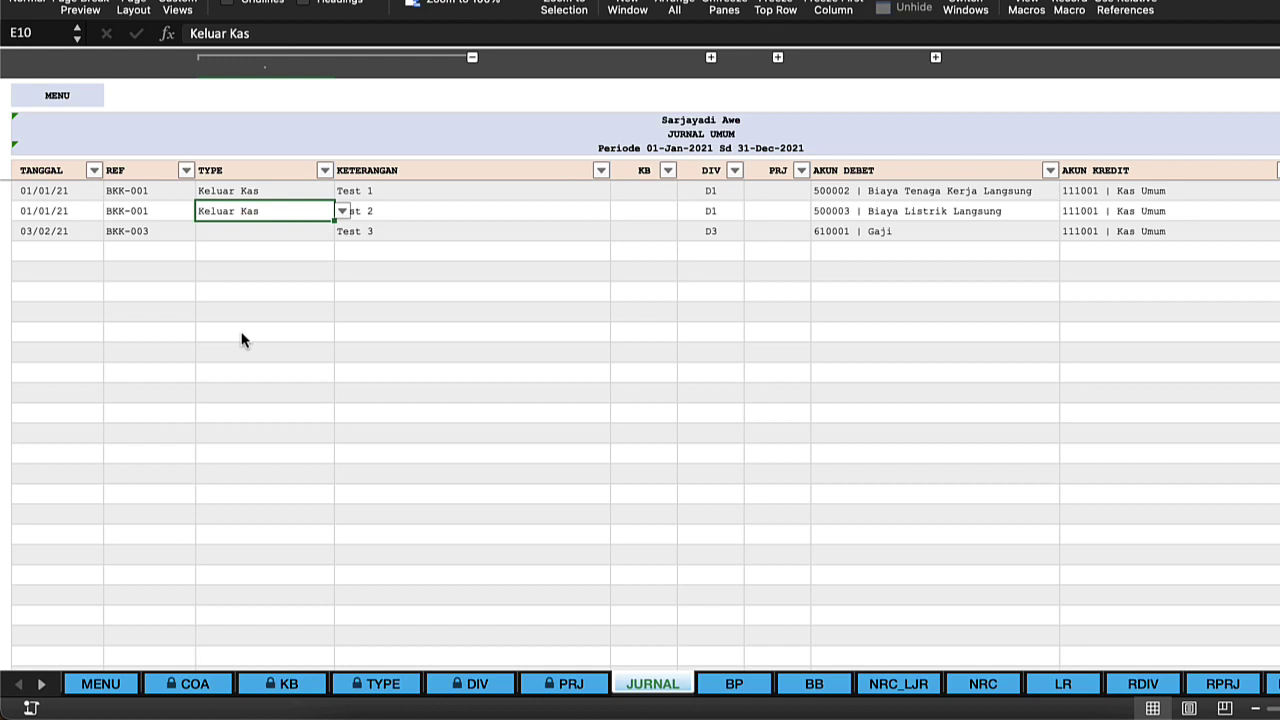
{"action": "left_click", "coordinate": [320, 234]}
{"action": "left_click", "coordinate": [343, 233]}
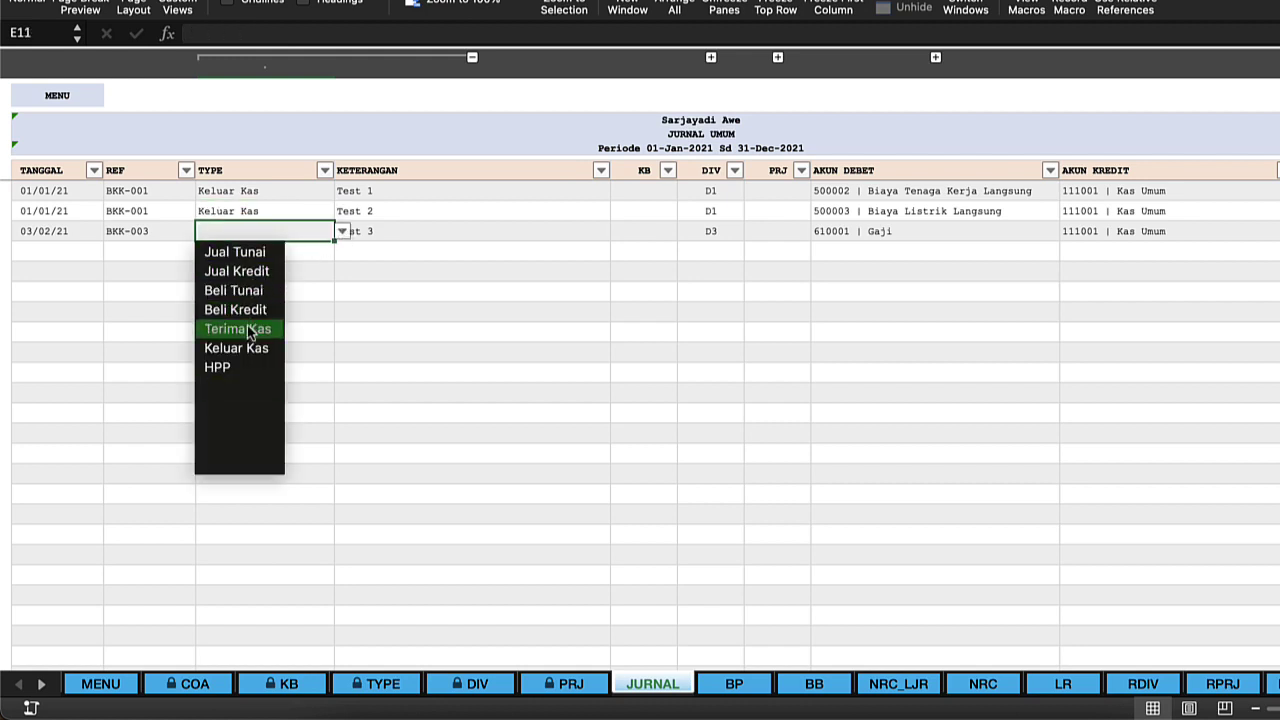
{"action": "left_click", "coordinate": [246, 347]}
{"action": "left_click", "coordinate": [292, 271]}
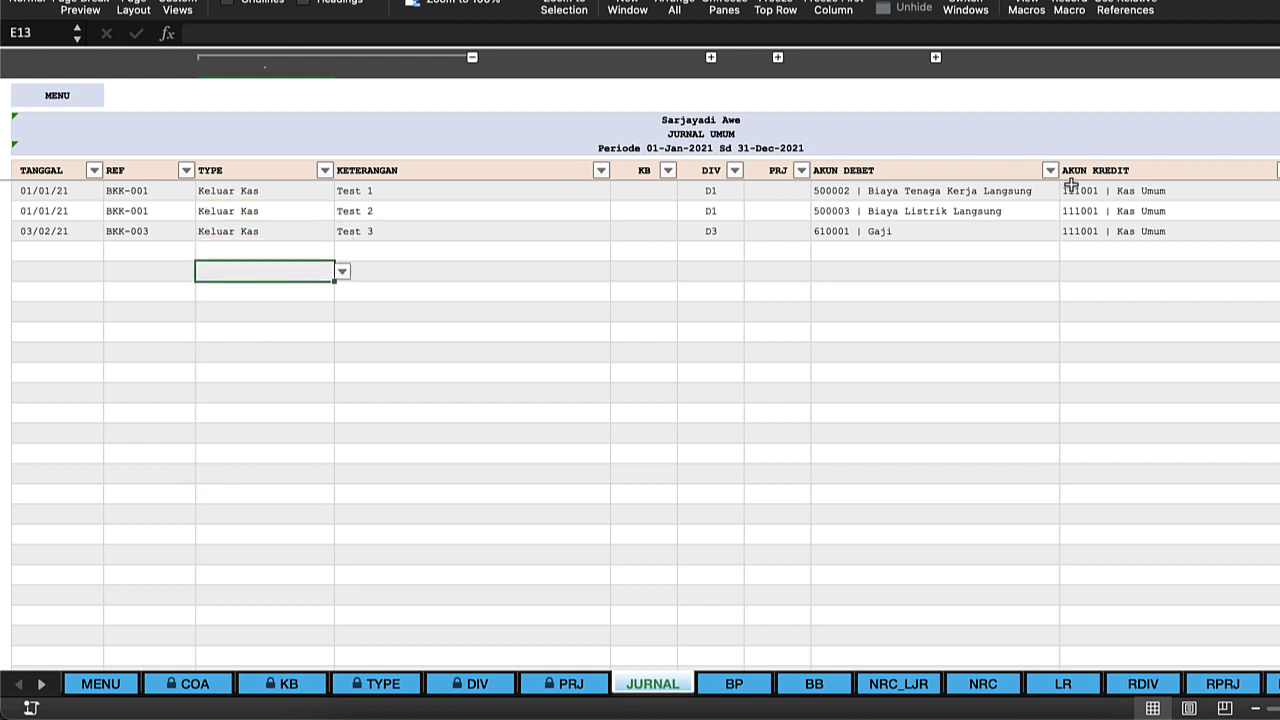
- Filter the TYPE column to show only the Keluar Kas entries, excluding blanks
{"action": "left_click_drag", "start_coordinate": [1070, 188], "coordinate": [1093, 234]}
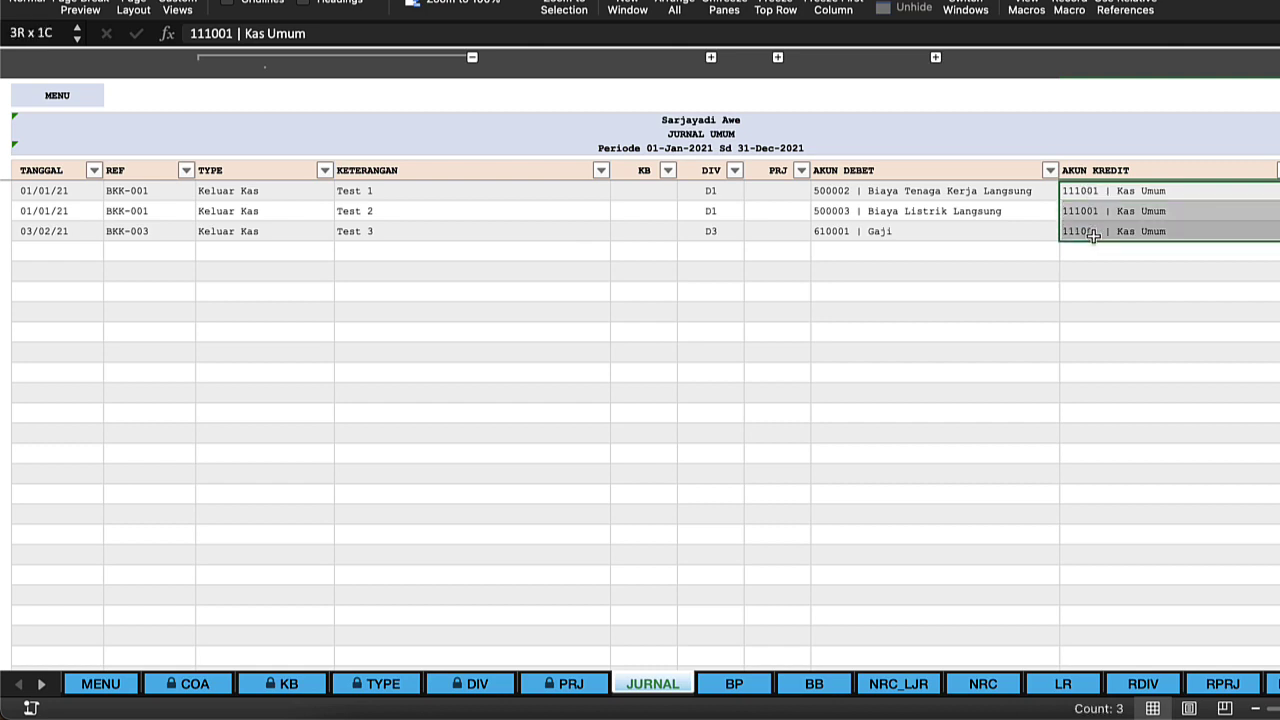
{"action": "left_click", "coordinate": [511, 257]}
{"action": "left_click", "coordinate": [320, 220]}
{"action": "left_click", "coordinate": [294, 190]}
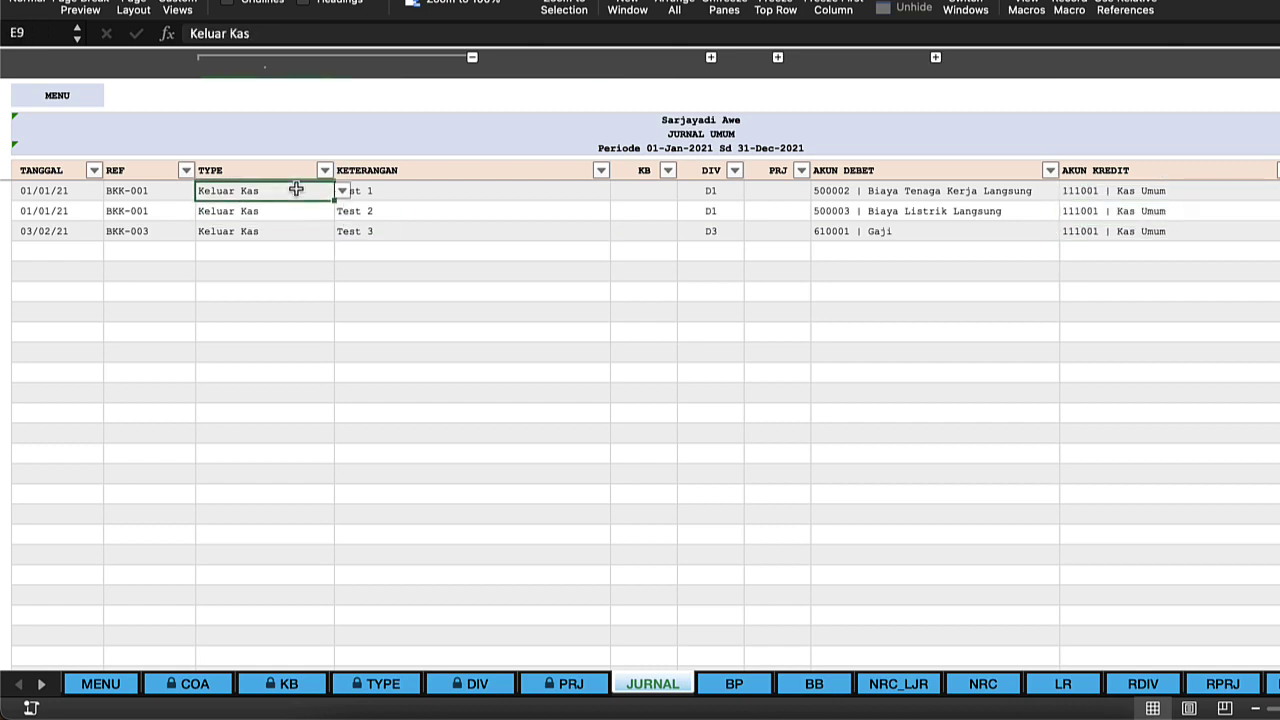
{"action": "left_click", "coordinate": [325, 171]}
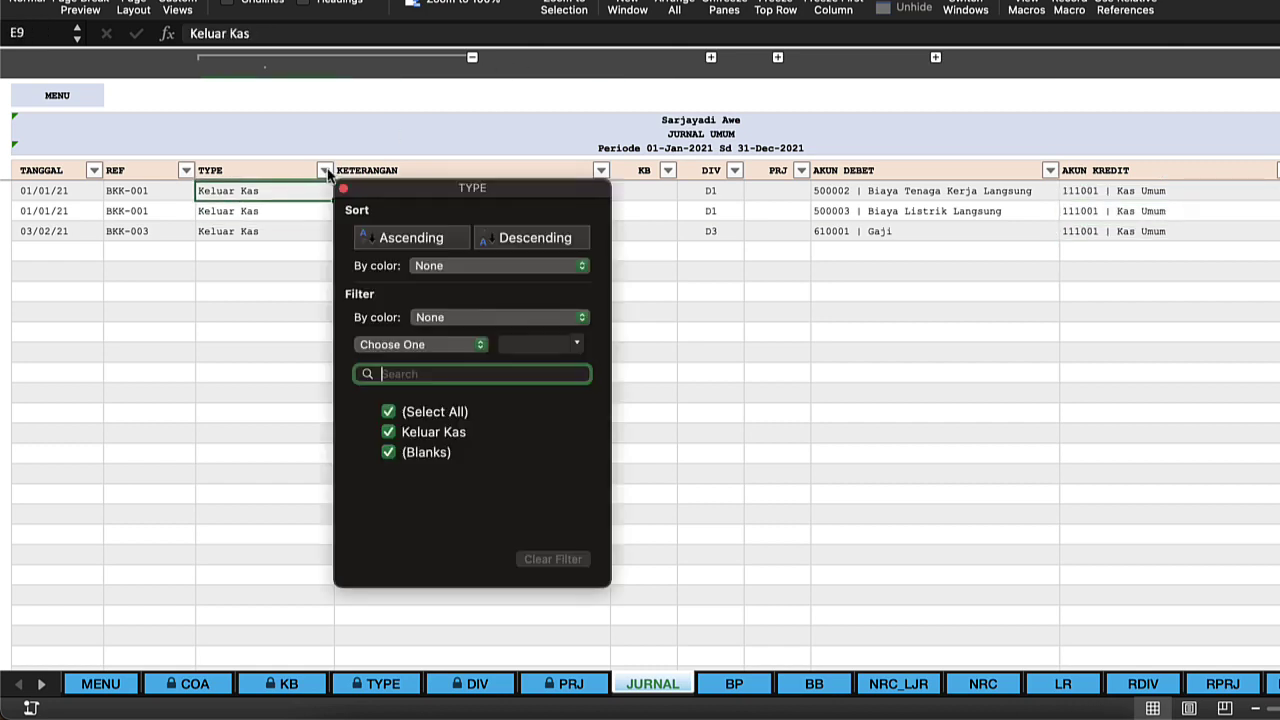
{"action": "left_click", "coordinate": [389, 454]}
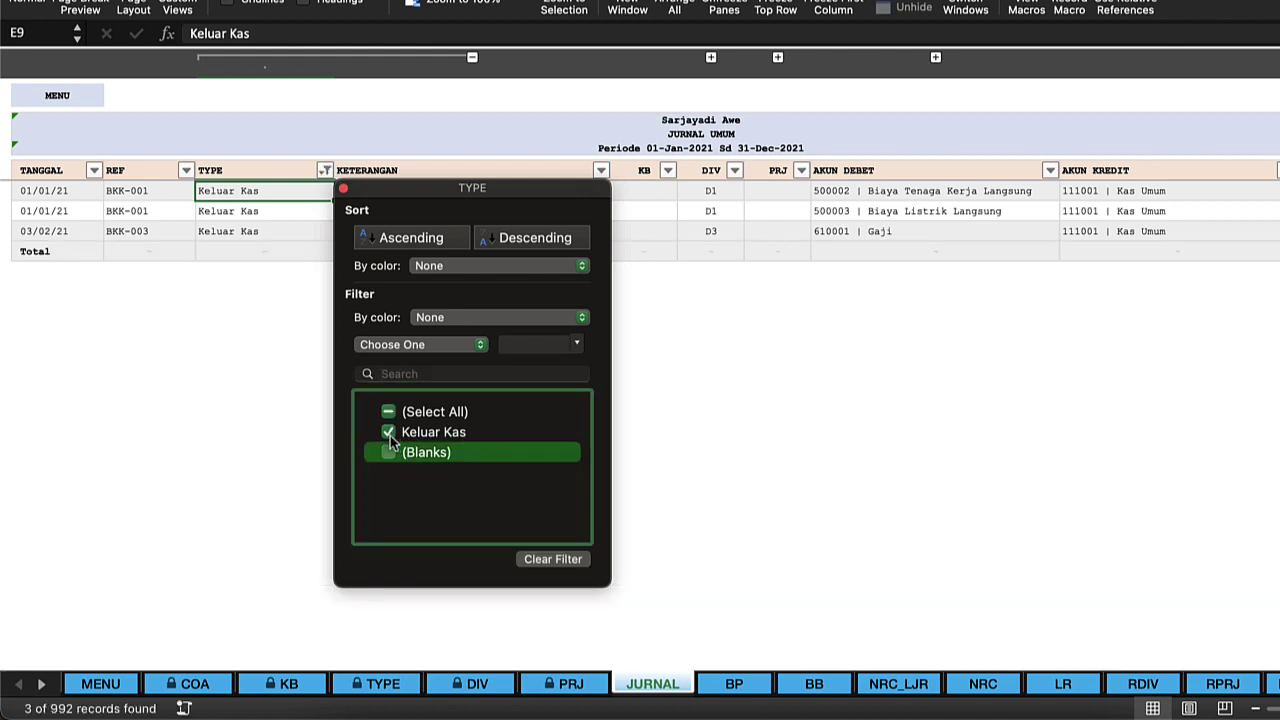
{"action": "left_click", "coordinate": [211, 242]}
{"action": "left_click", "coordinate": [259, 230]}
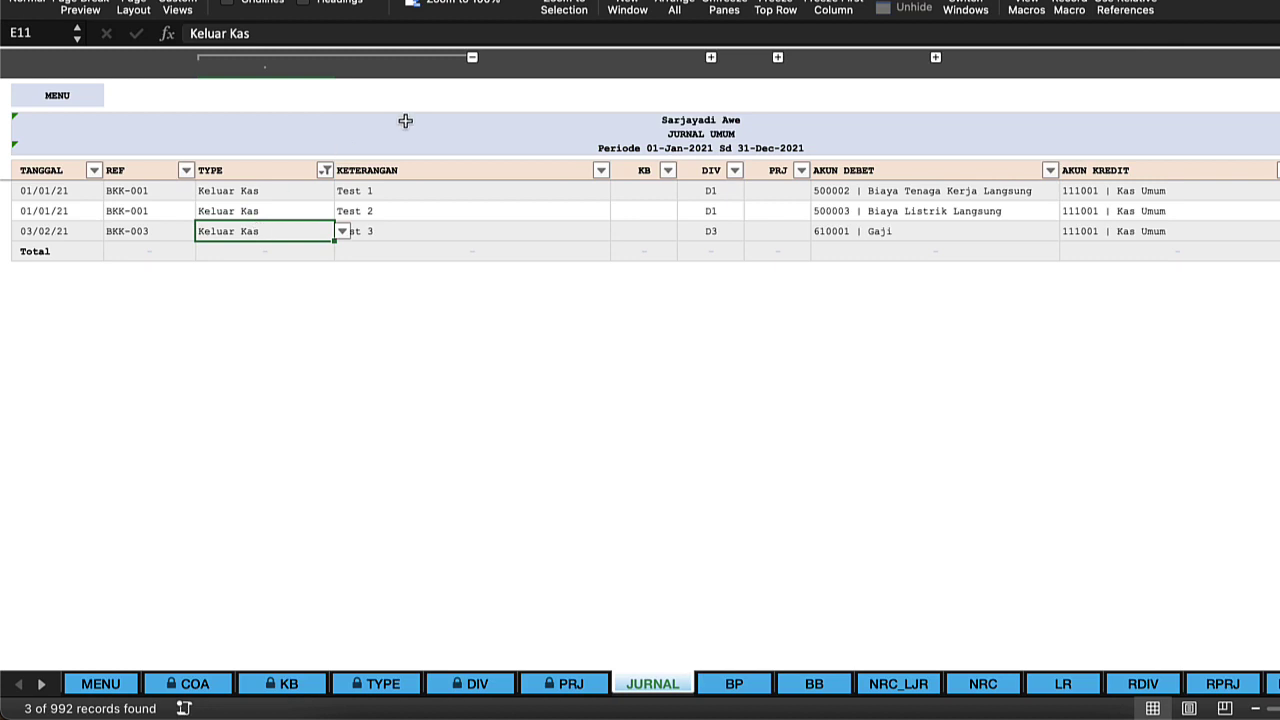
- Show all types again in the TYPE filter and check the choices in the REF filter
{"action": "left_click", "coordinate": [325, 172]}
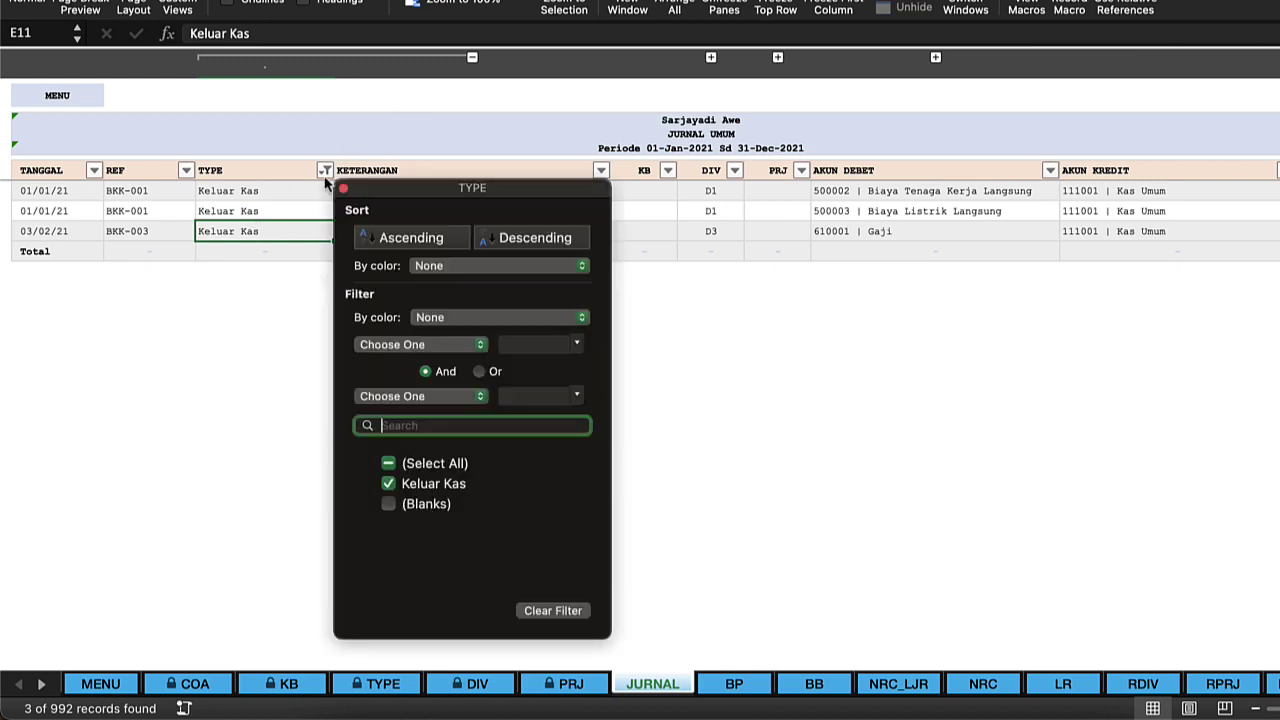
{"action": "left_click", "coordinate": [389, 464]}
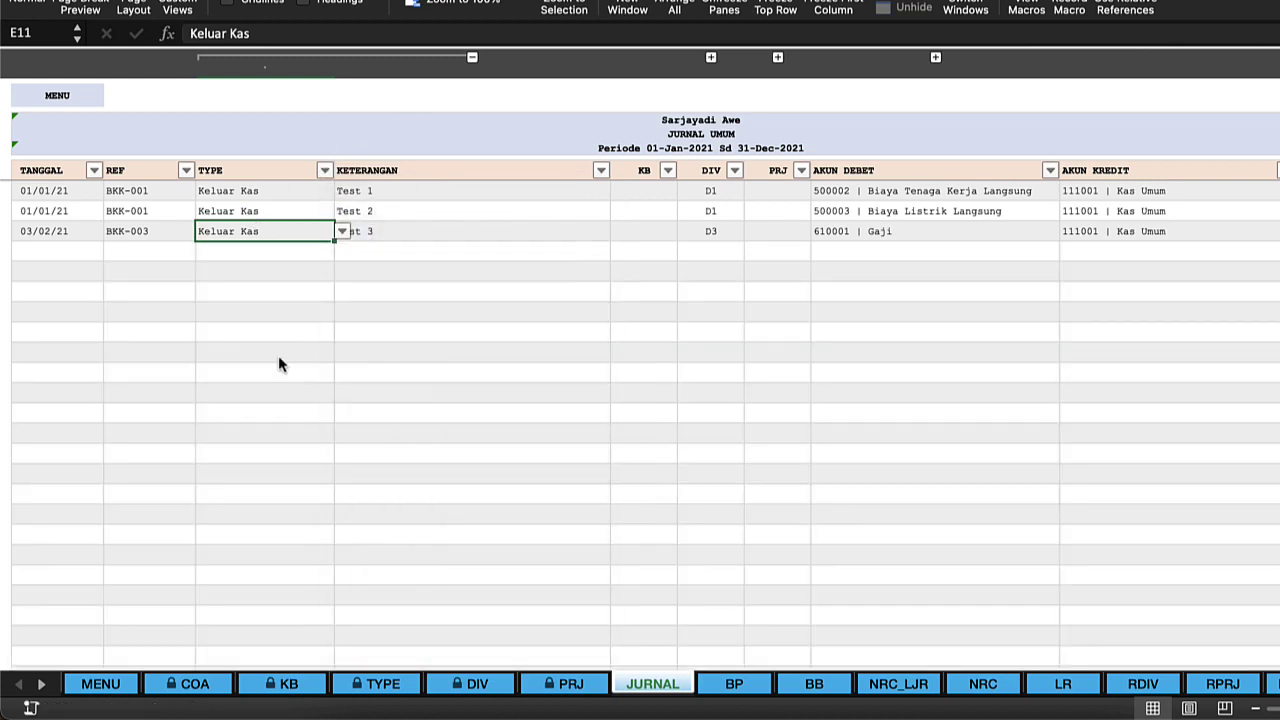
{"action": "left_click", "coordinate": [186, 172]}
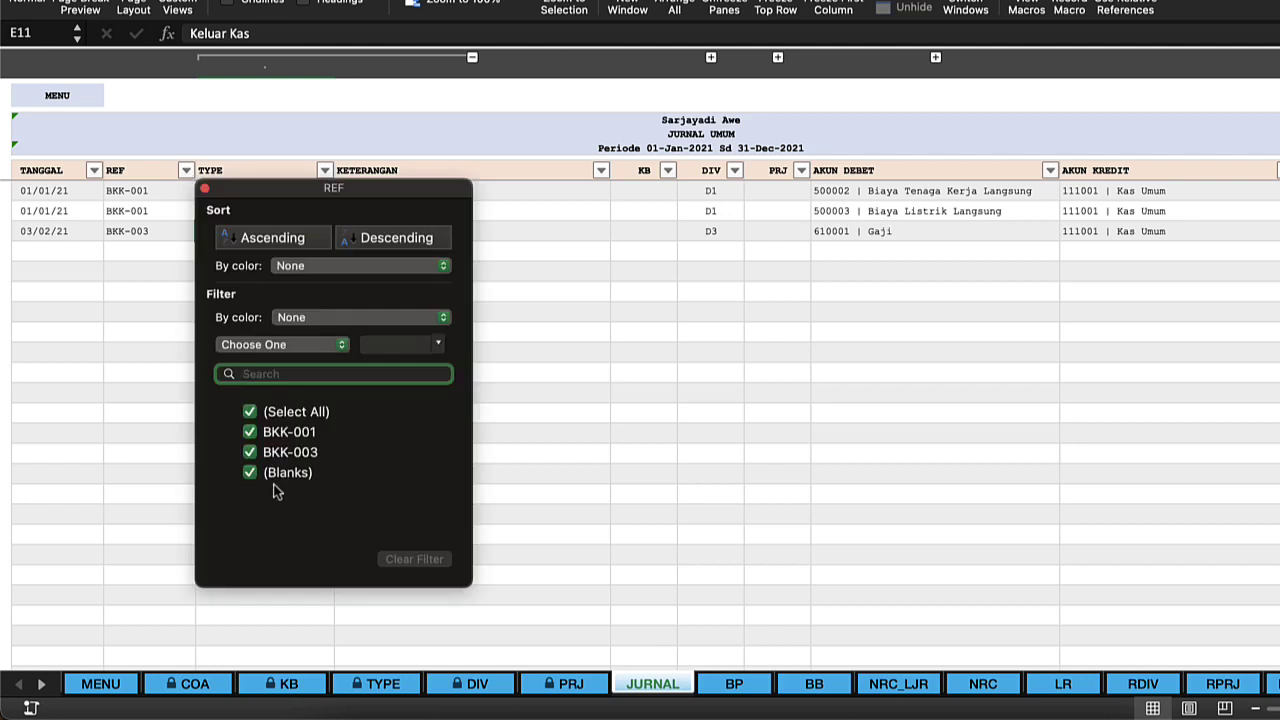
{"action": "left_click", "coordinate": [1051, 172]}
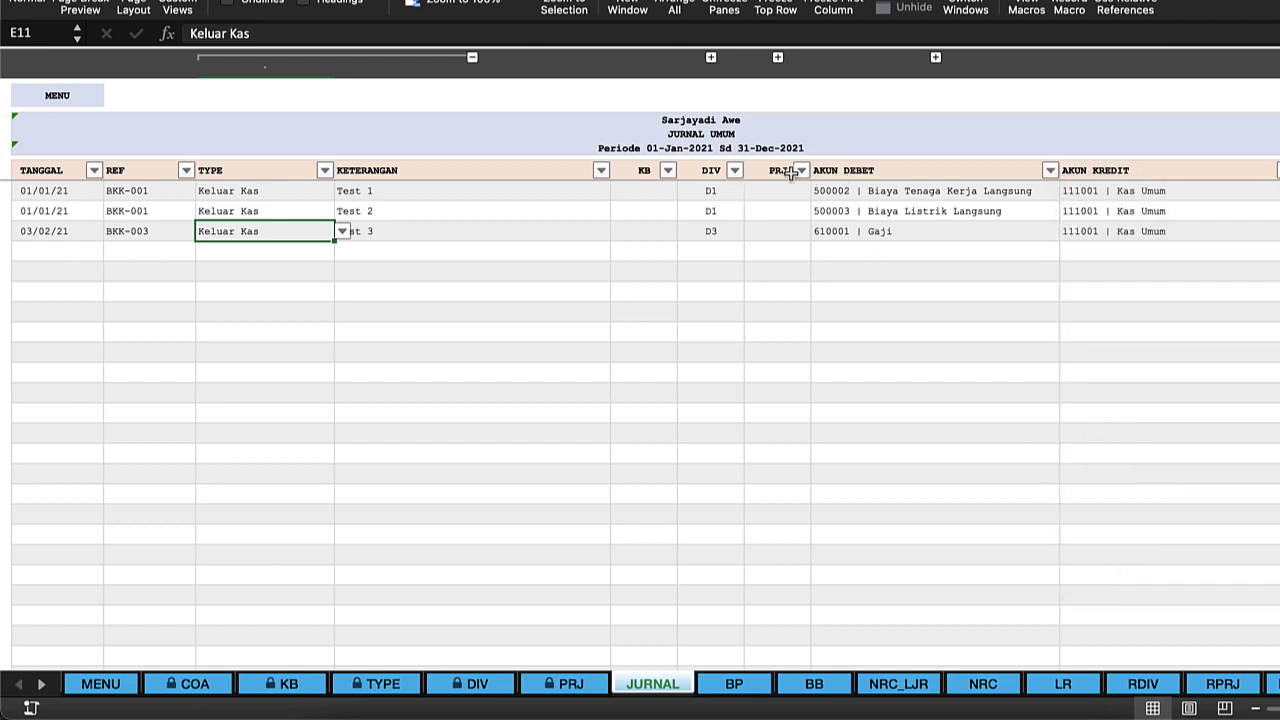
- Filter the AKUN DEBET column to show only the account 500002 | Biaya Tenaga Kerja Langsung
{"action": "left_click", "coordinate": [1048, 171]}
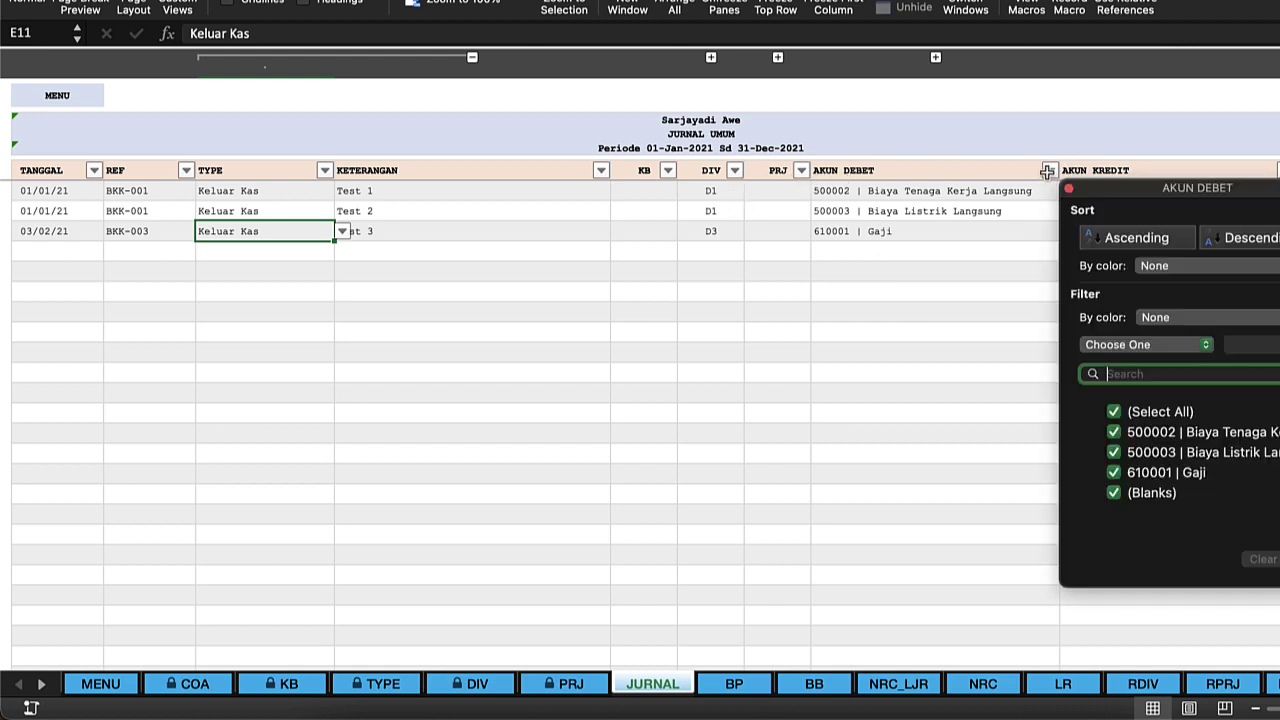
{"action": "left_click", "coordinate": [1116, 413]}
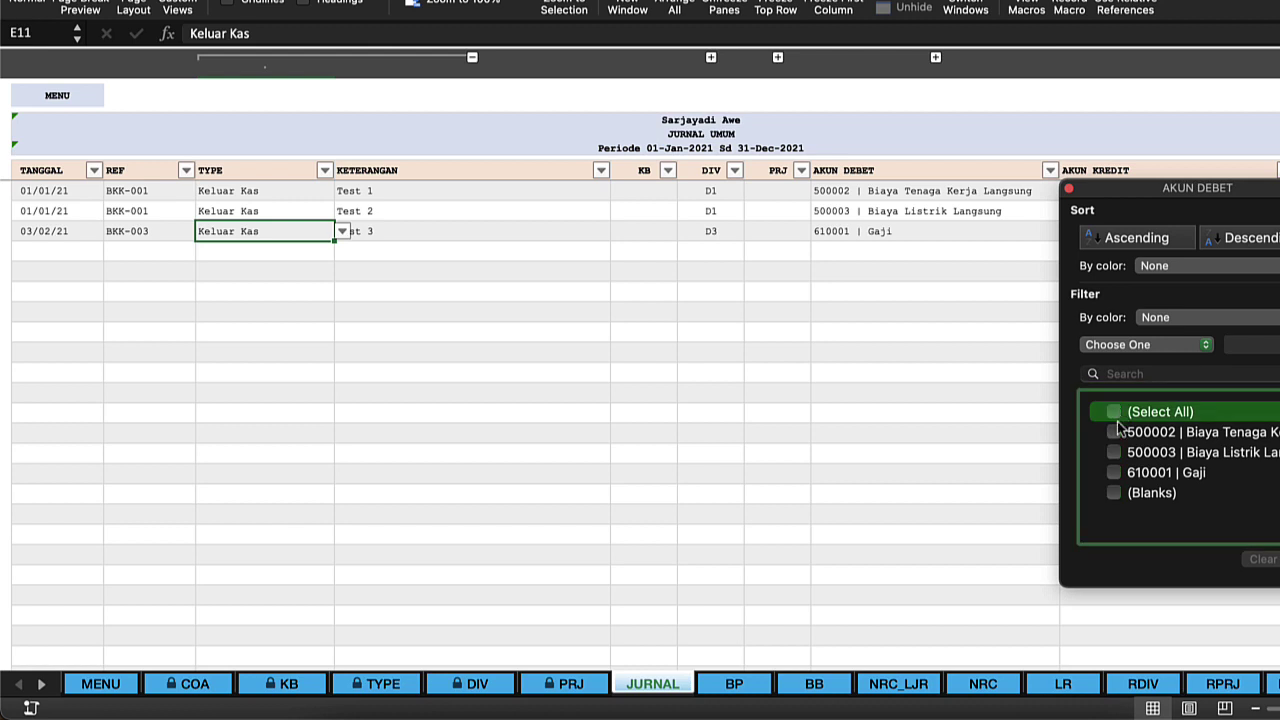
{"action": "left_click", "coordinate": [1115, 433]}
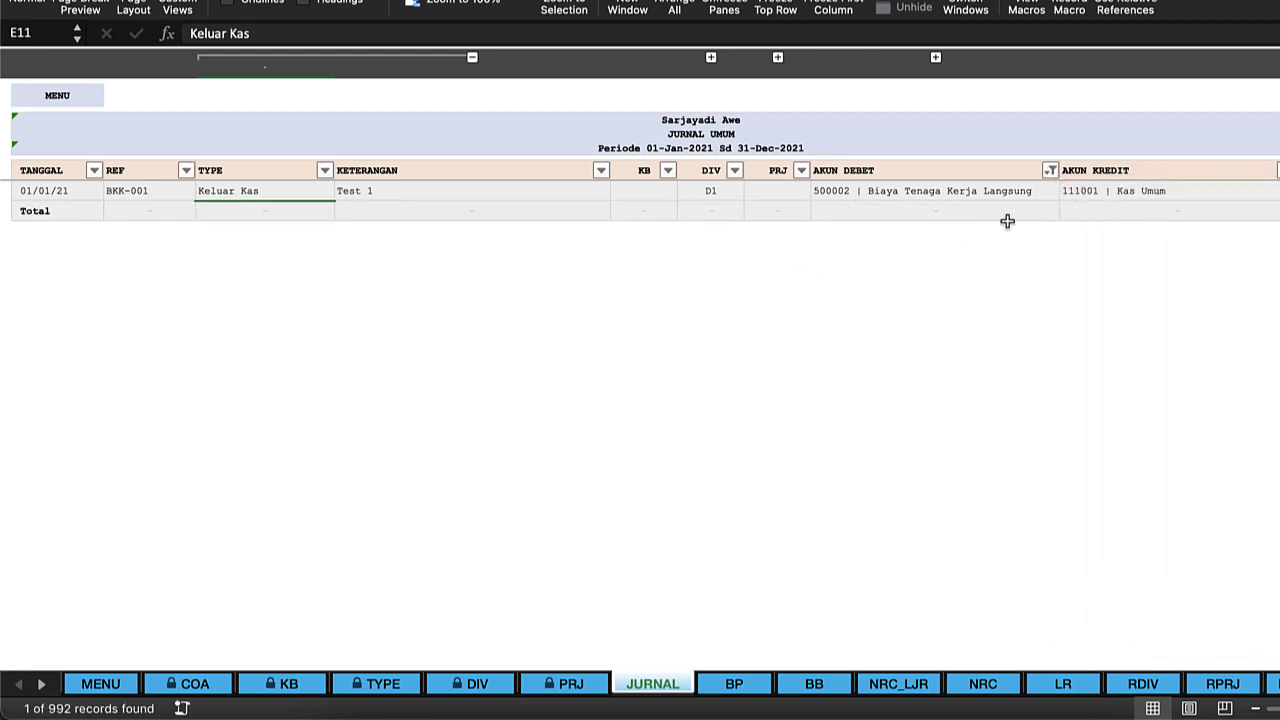
{"action": "left_click", "coordinate": [951, 210]}
{"action": "left_click", "coordinate": [818, 189]}
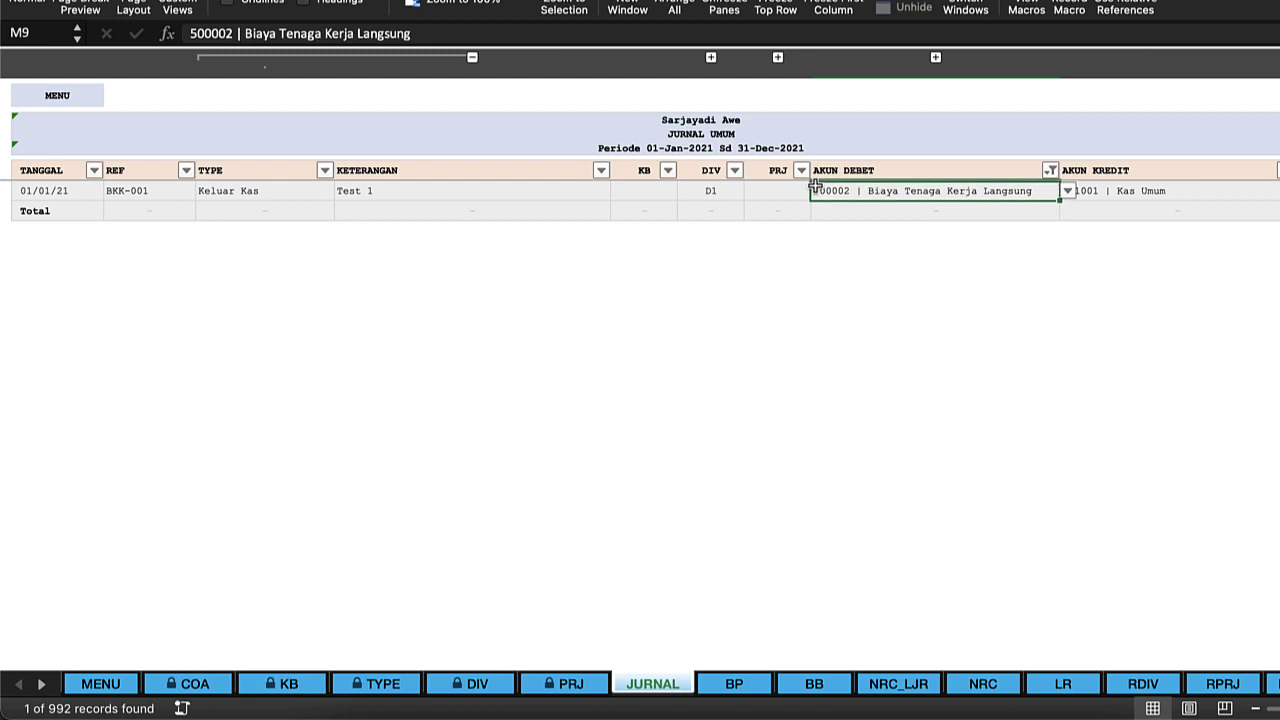
- Select all accounts again in the AKUN DEBET filter to restore the full journal list
{"action": "left_click", "coordinate": [1050, 171]}
{"action": "left_click", "coordinate": [1113, 464]}
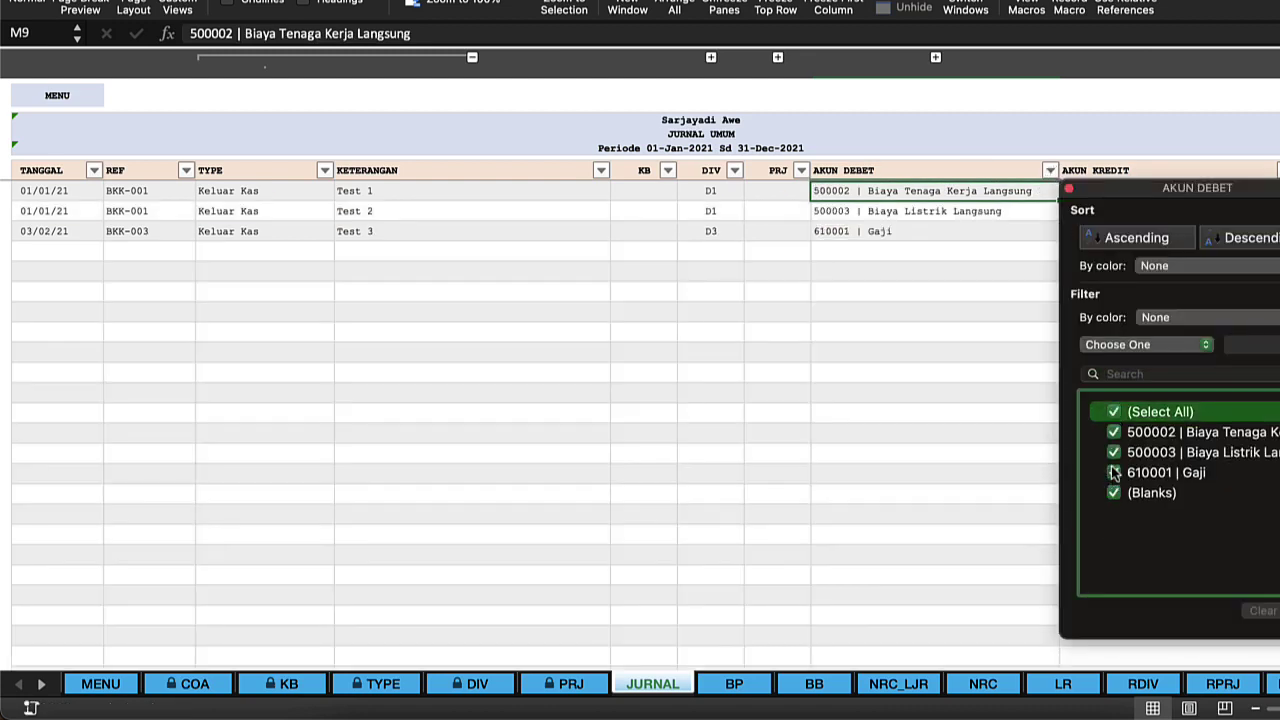
{"action": "left_click", "coordinate": [785, 341]}
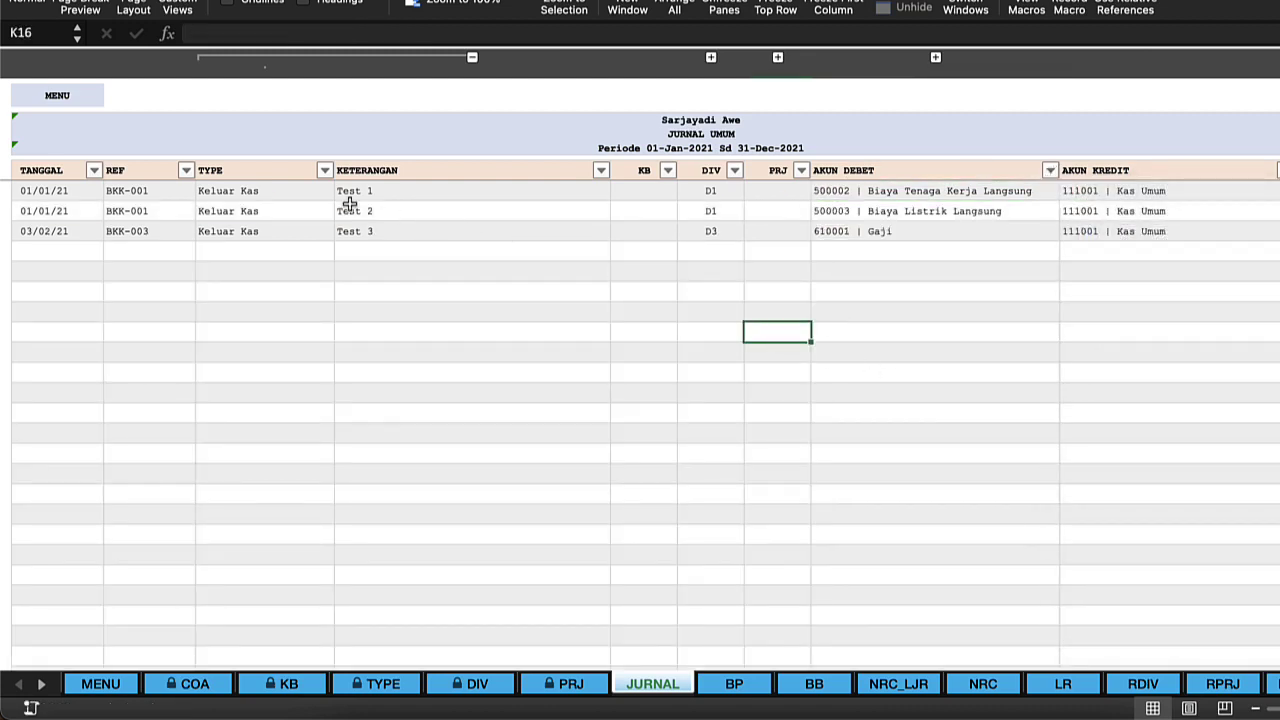
- Return to the main menu from the journal and open the Analisa Type Transaksi report
{"action": "left_click", "coordinate": [324, 194]}
{"action": "left_click_drag", "start_coordinate": [268, 191], "coordinate": [261, 228]}
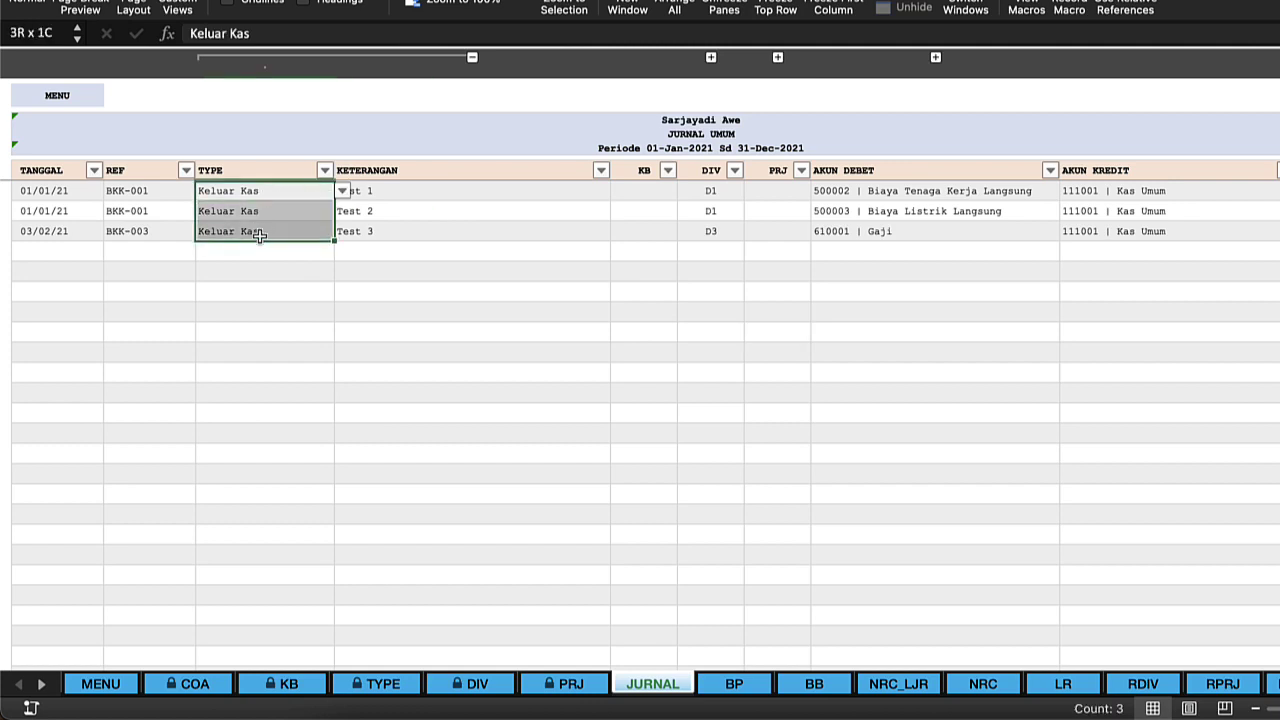
{"action": "left_click", "coordinate": [68, 96]}
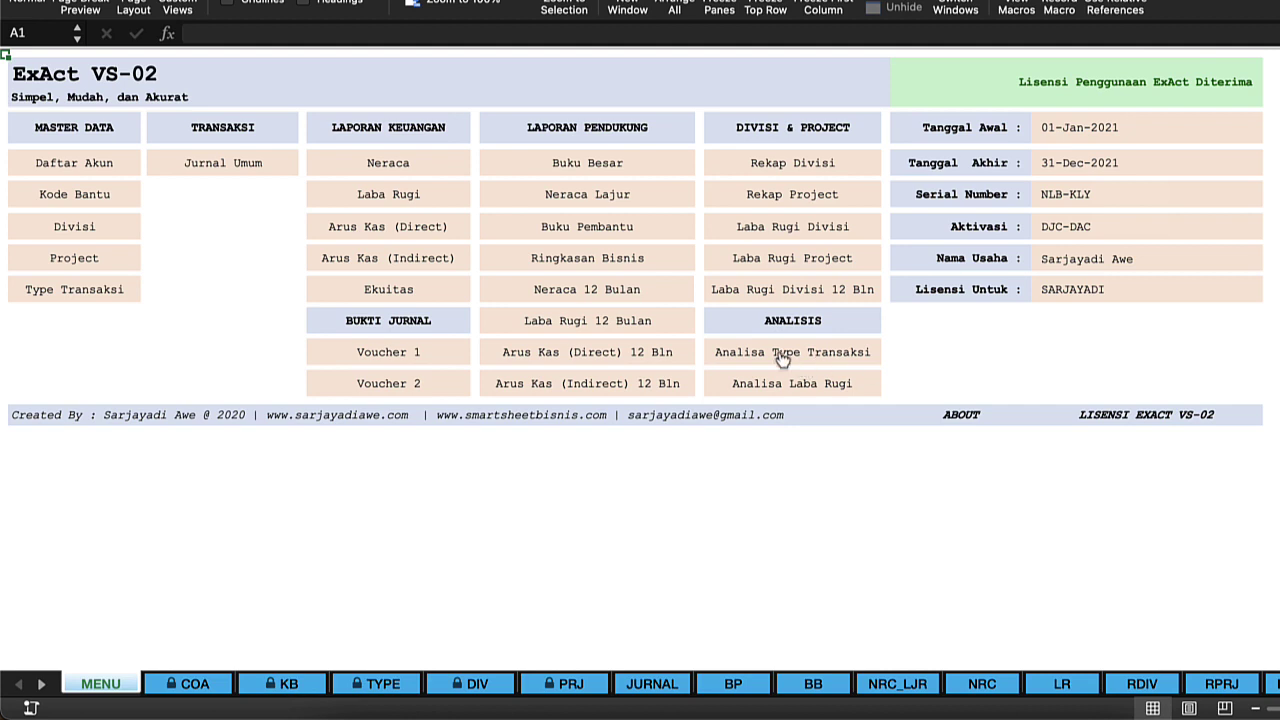
{"action": "left_click", "coordinate": [849, 356]}
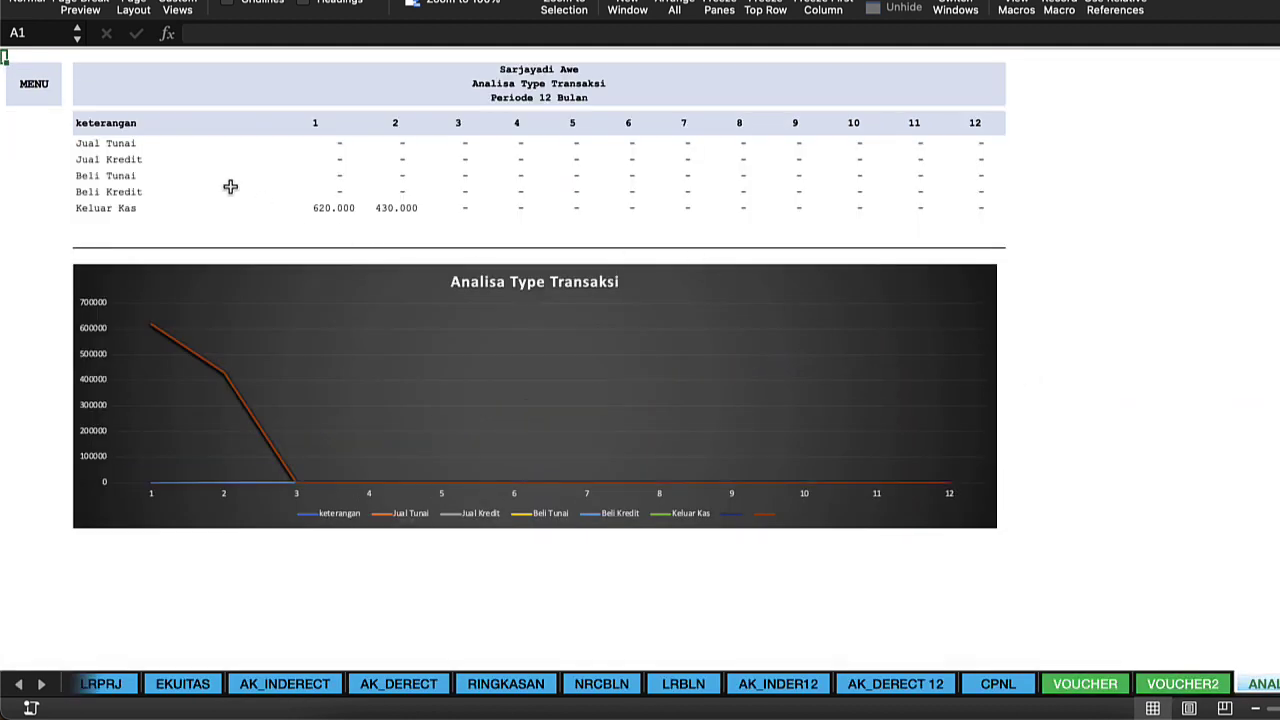
- Examine the Keluar Kas amounts and their formulas for months 1 and 2 in the transaction type analysis
{"action": "left_click", "coordinate": [143, 176]}
{"action": "left_click", "coordinate": [117, 208]}
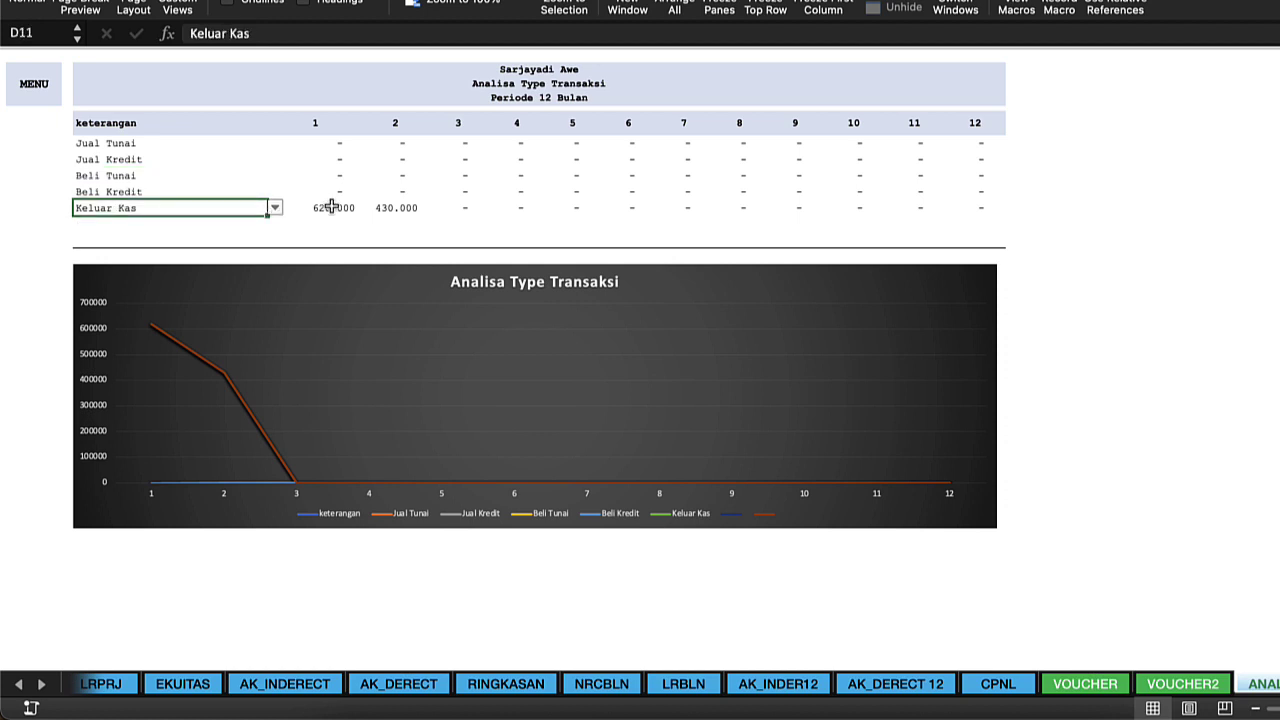
{"action": "left_click", "coordinate": [331, 207]}
{"action": "left_click", "coordinate": [323, 125]}
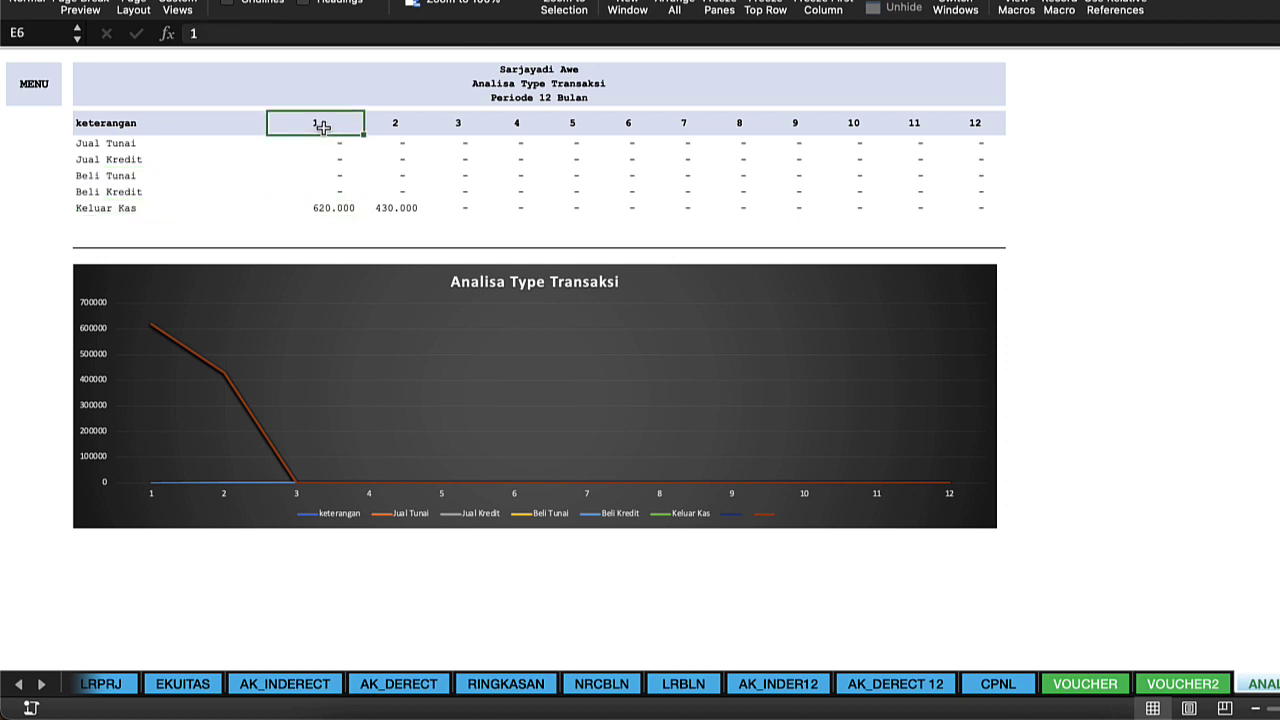
{"action": "left_click", "coordinate": [401, 125]}
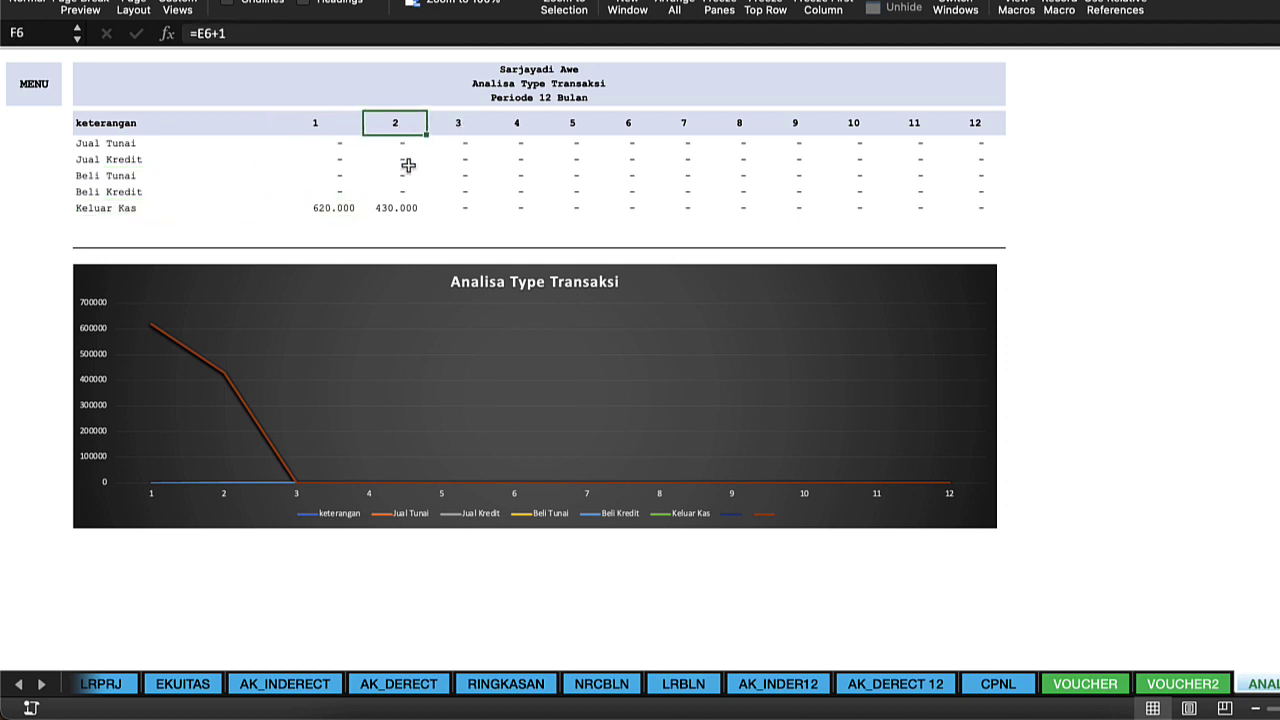
{"action": "left_click", "coordinate": [343, 209]}
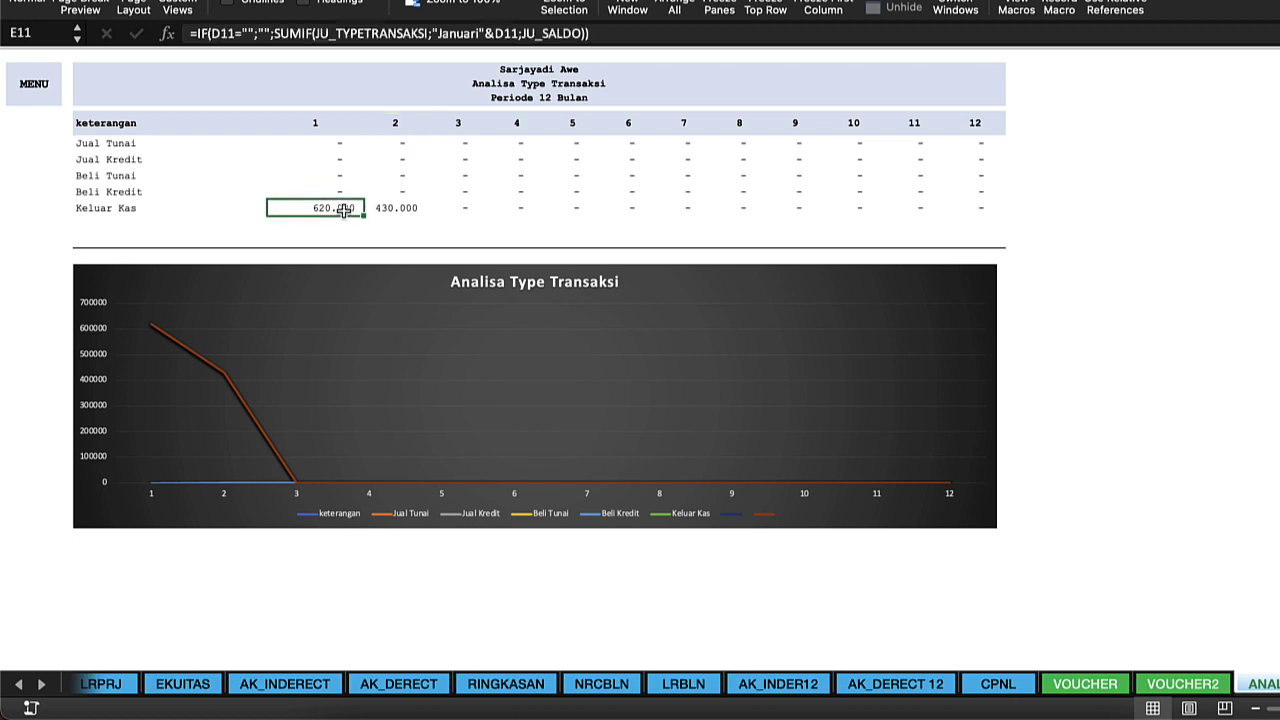
{"action": "left_click", "coordinate": [410, 208]}
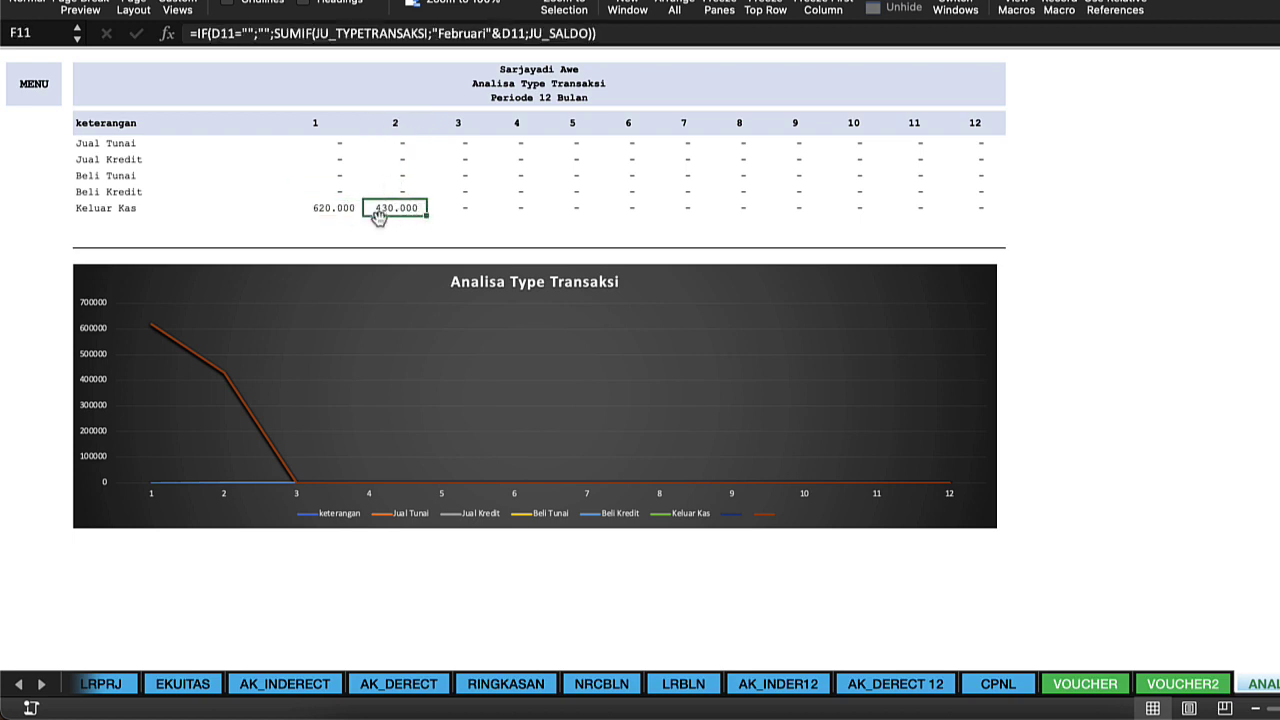
{"action": "left_click", "coordinate": [141, 208]}
{"action": "left_click", "coordinate": [354, 206]}
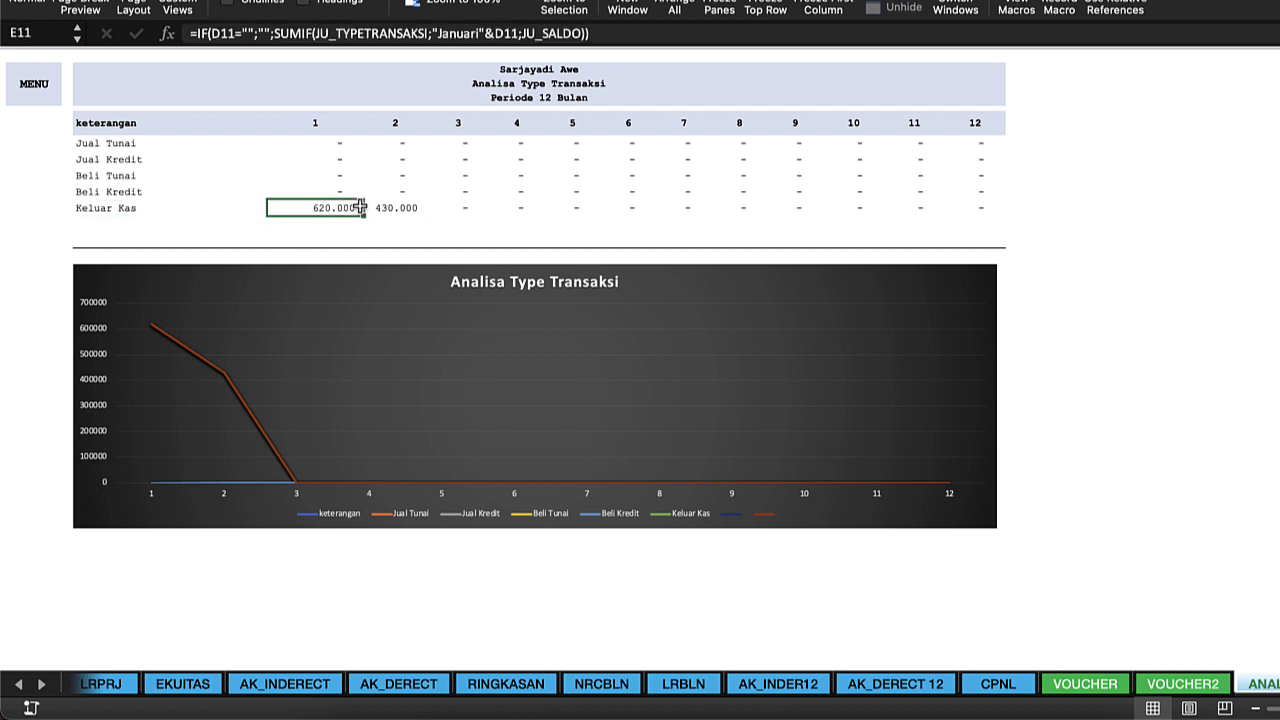
{"action": "left_click", "coordinate": [331, 125]}
{"action": "left_click", "coordinate": [381, 124]}
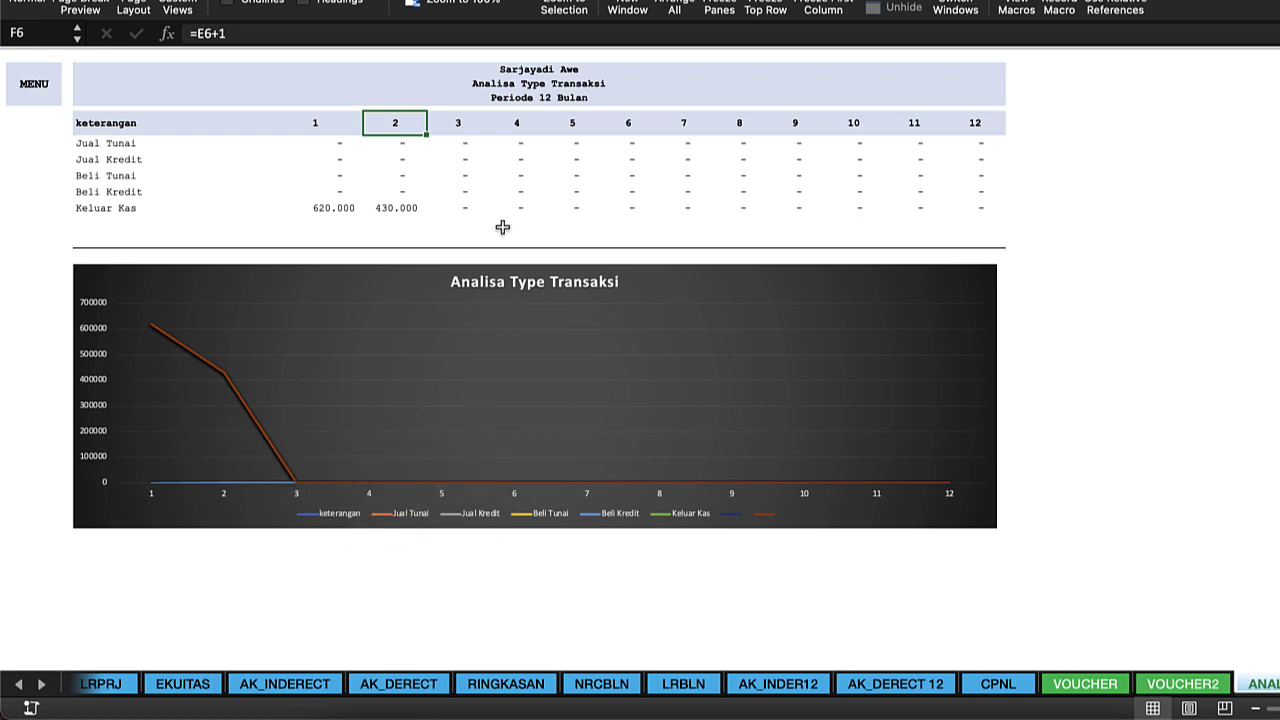
{"action": "left_click", "coordinate": [556, 88]}
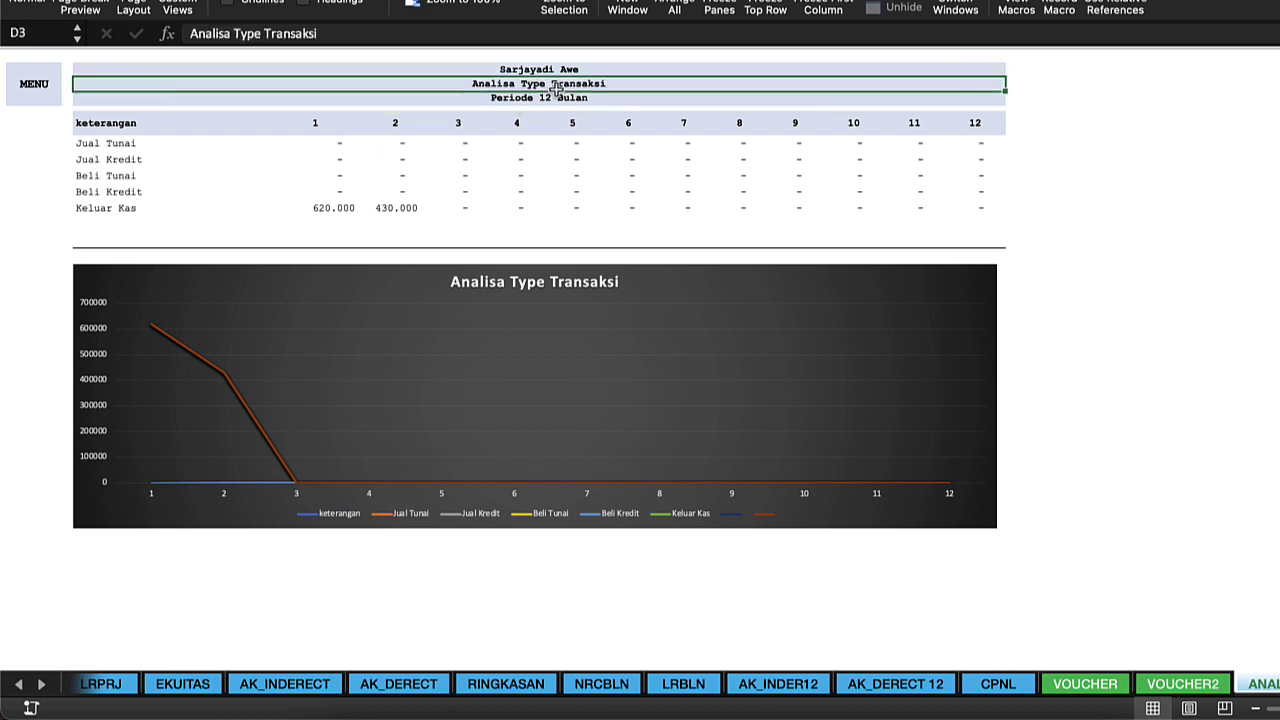
- Go back to the main menu and reopen Jurnal Umum
{"action": "left_click", "coordinate": [36, 88]}
{"action": "left_click", "coordinate": [160, 231]}
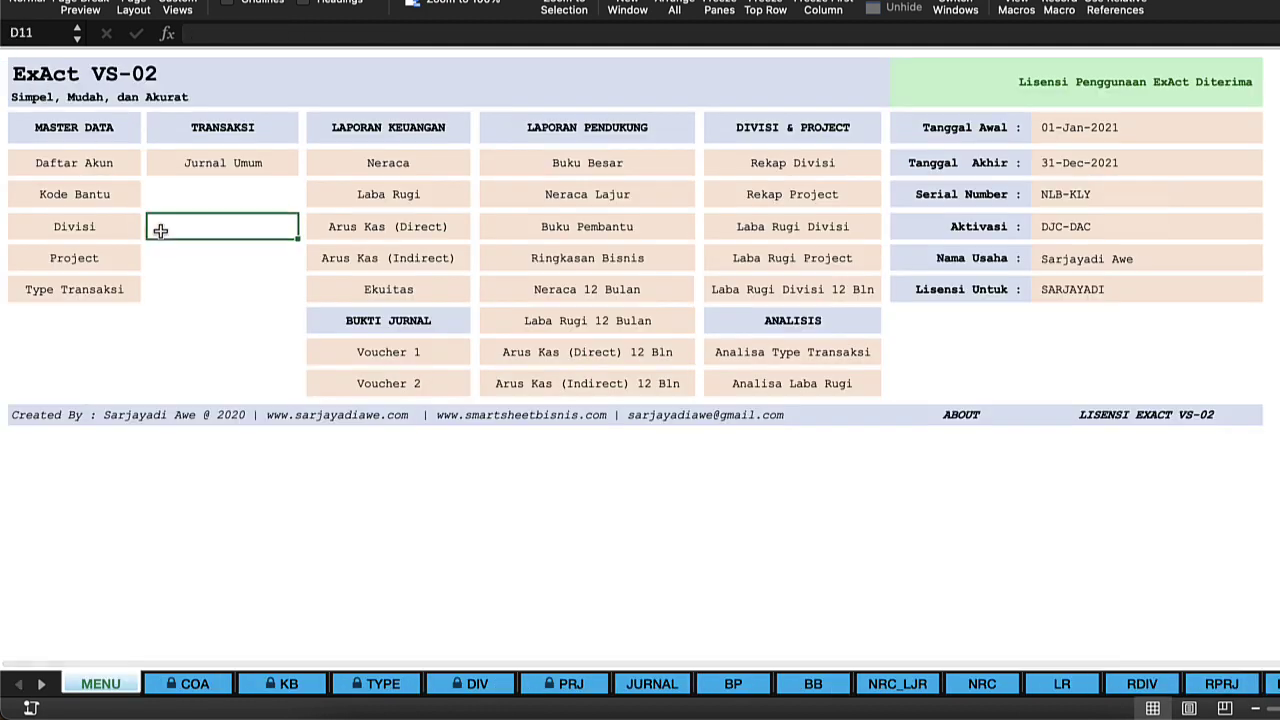
{"action": "left_click", "coordinate": [230, 197]}
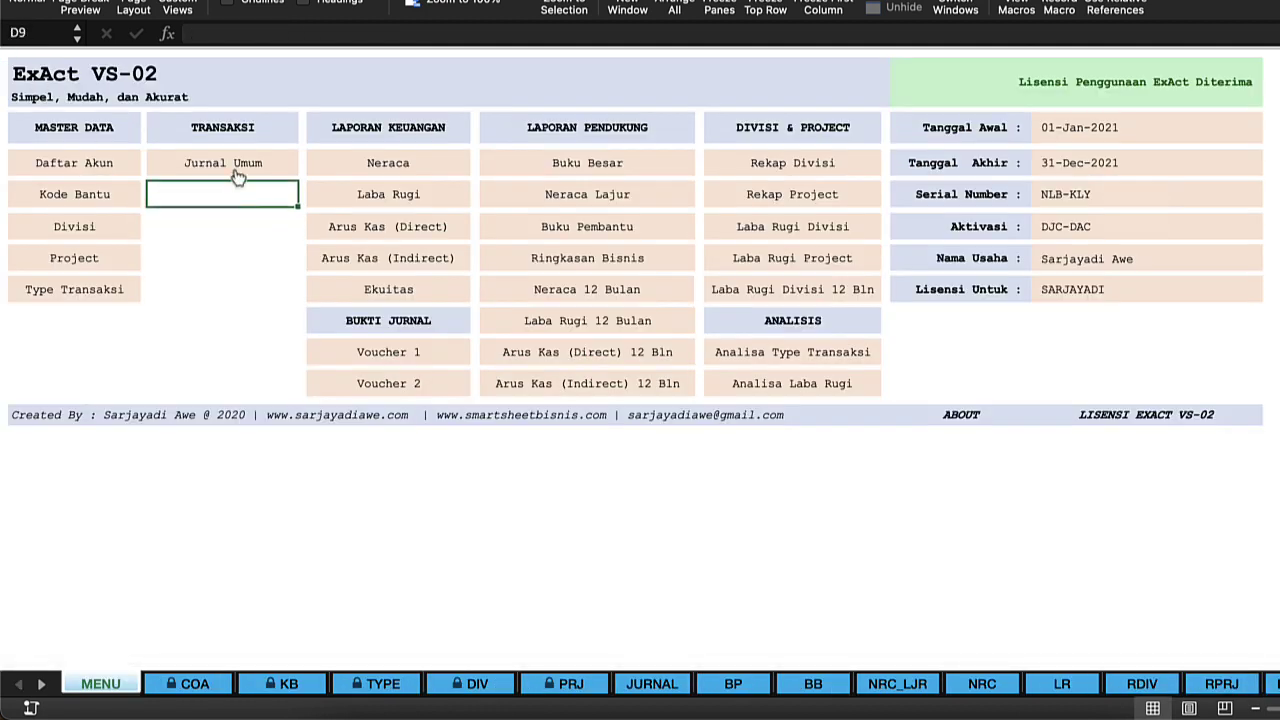
{"action": "left_click", "coordinate": [236, 165]}
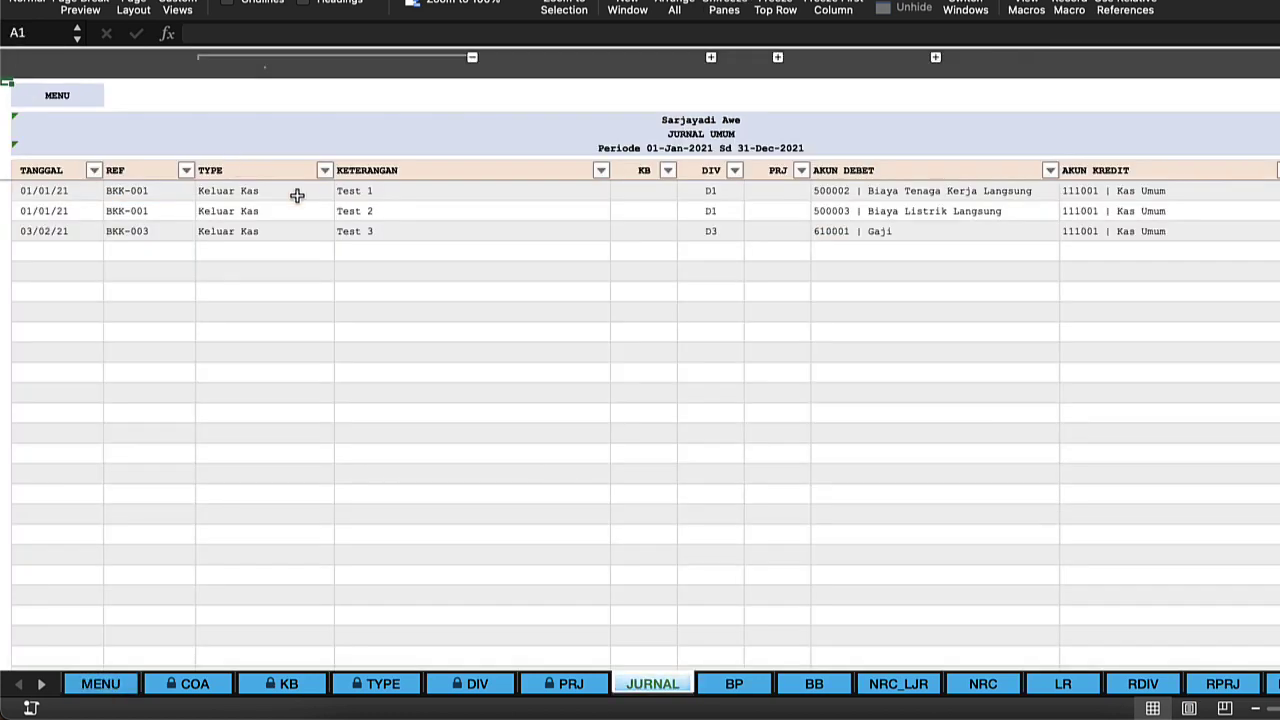
- Collapse the TYPE column so that KETERANGAN directly follows REF in the journal
{"action": "left_click", "coordinate": [363, 251]}
{"action": "left_click", "coordinate": [487, 182]}
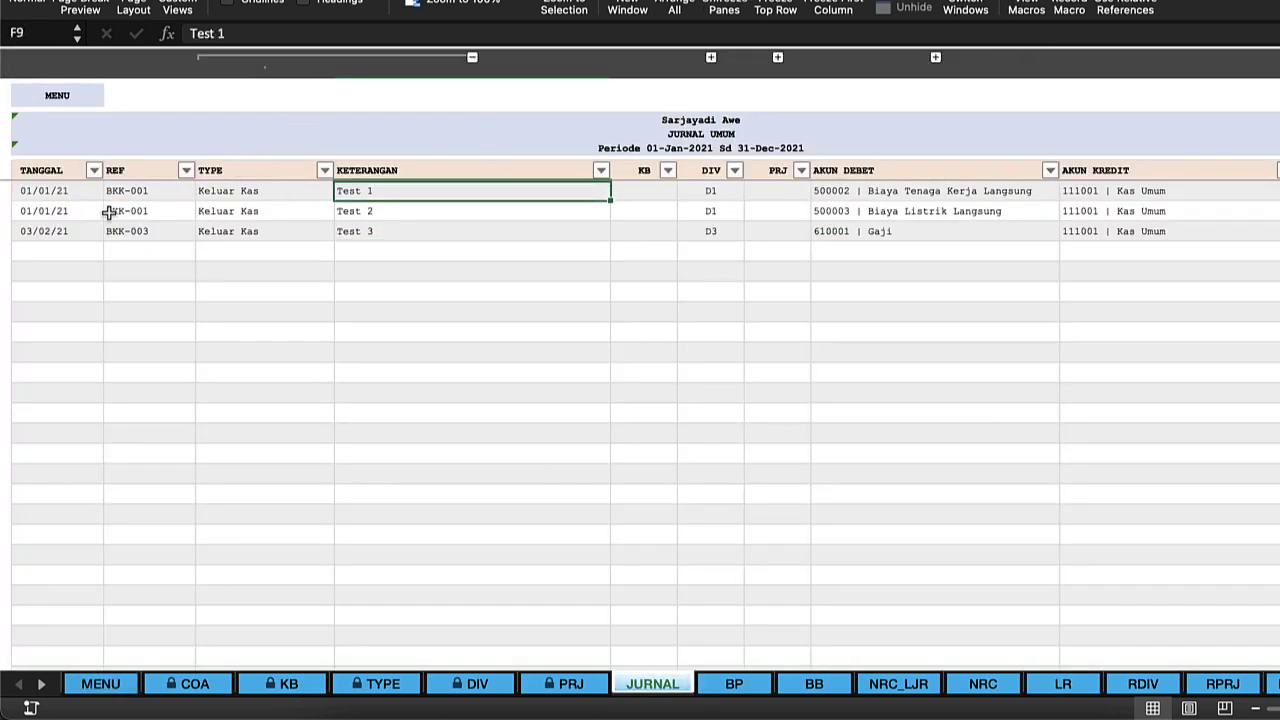
{"action": "left_click", "coordinate": [260, 211]}
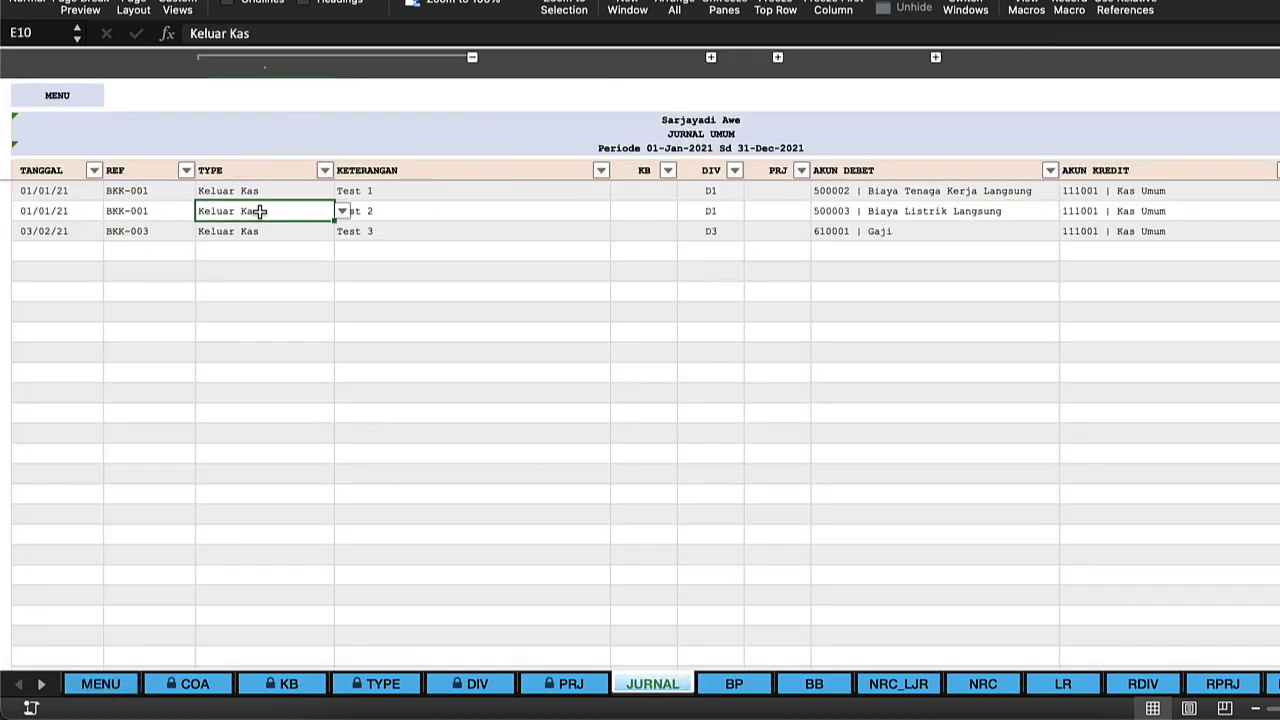
{"action": "left_click", "coordinate": [474, 58]}
{"action": "left_click", "coordinate": [371, 164]}
{"action": "left_click", "coordinate": [347, 231]}
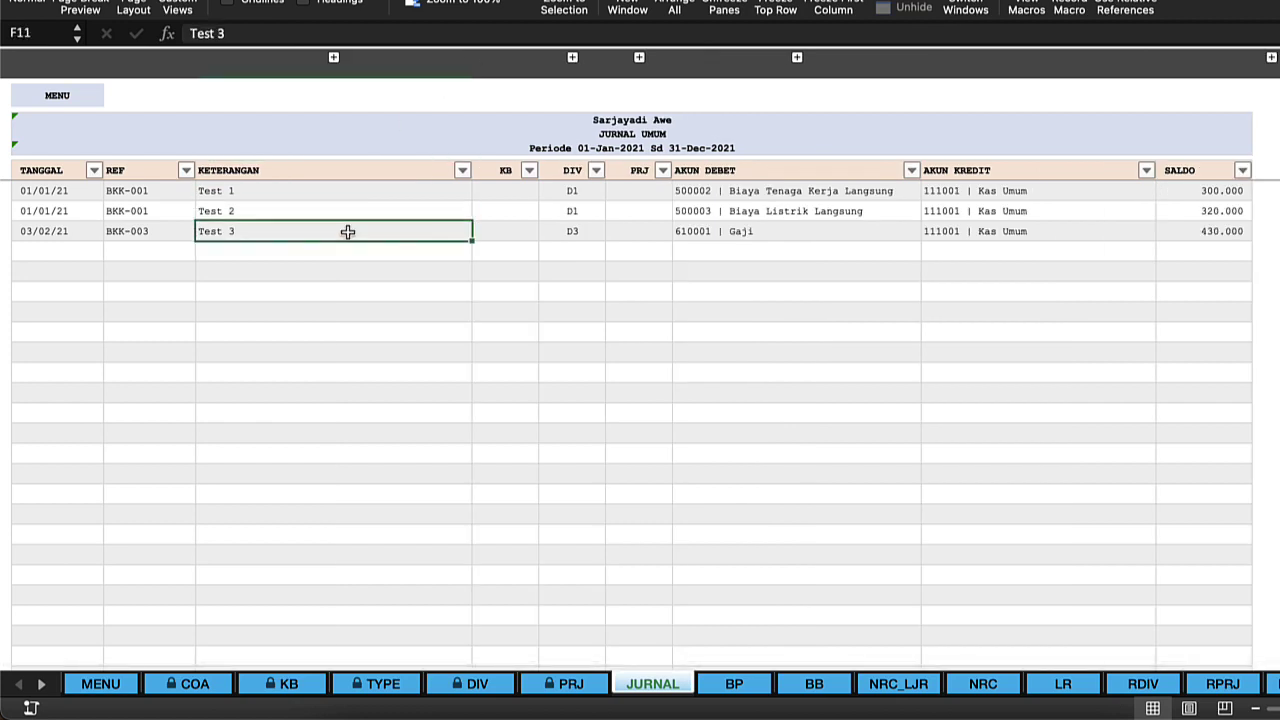
- Examine the KB cells and the AKUN DEBET accounts of the three journal entries
{"action": "left_click", "coordinate": [524, 190]}
{"action": "left_click", "coordinate": [528, 211]}
{"action": "left_click", "coordinate": [517, 192]}
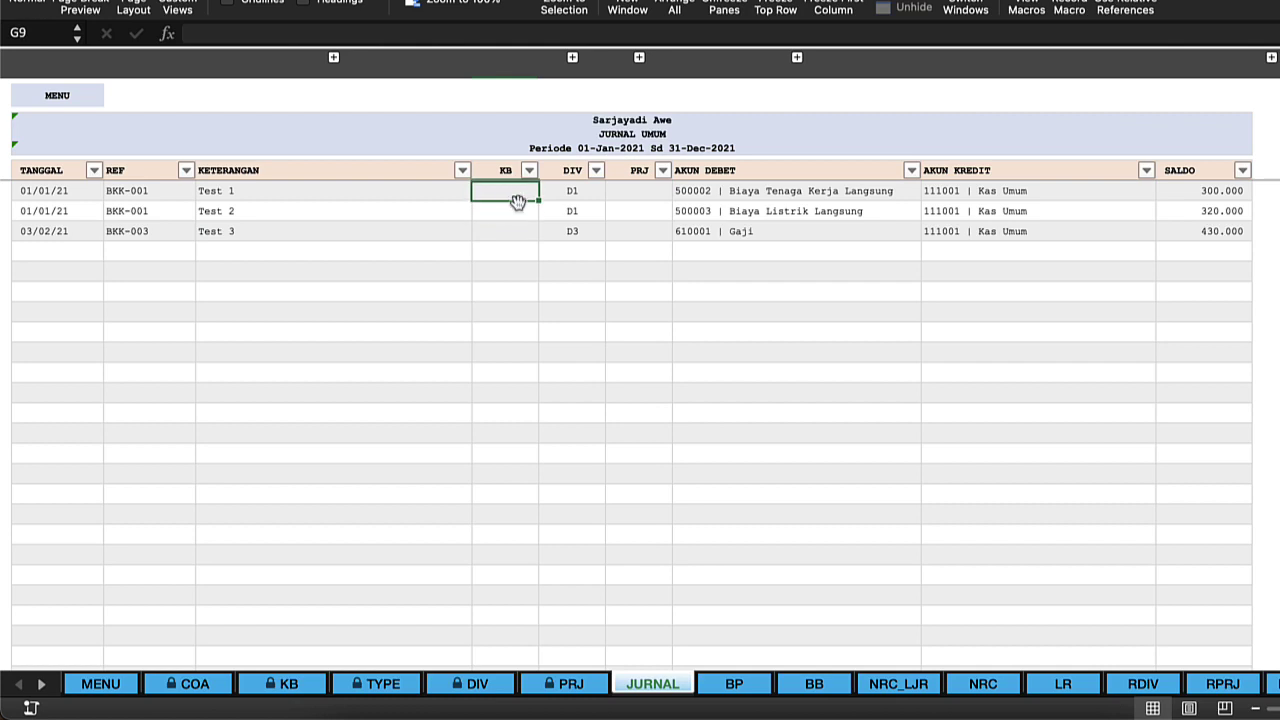
{"action": "left_click", "coordinate": [515, 211]}
{"action": "left_click", "coordinate": [517, 231]}
{"action": "left_click", "coordinate": [516, 192]}
{"action": "left_click", "coordinate": [518, 235]}
{"action": "left_click", "coordinate": [517, 192]}
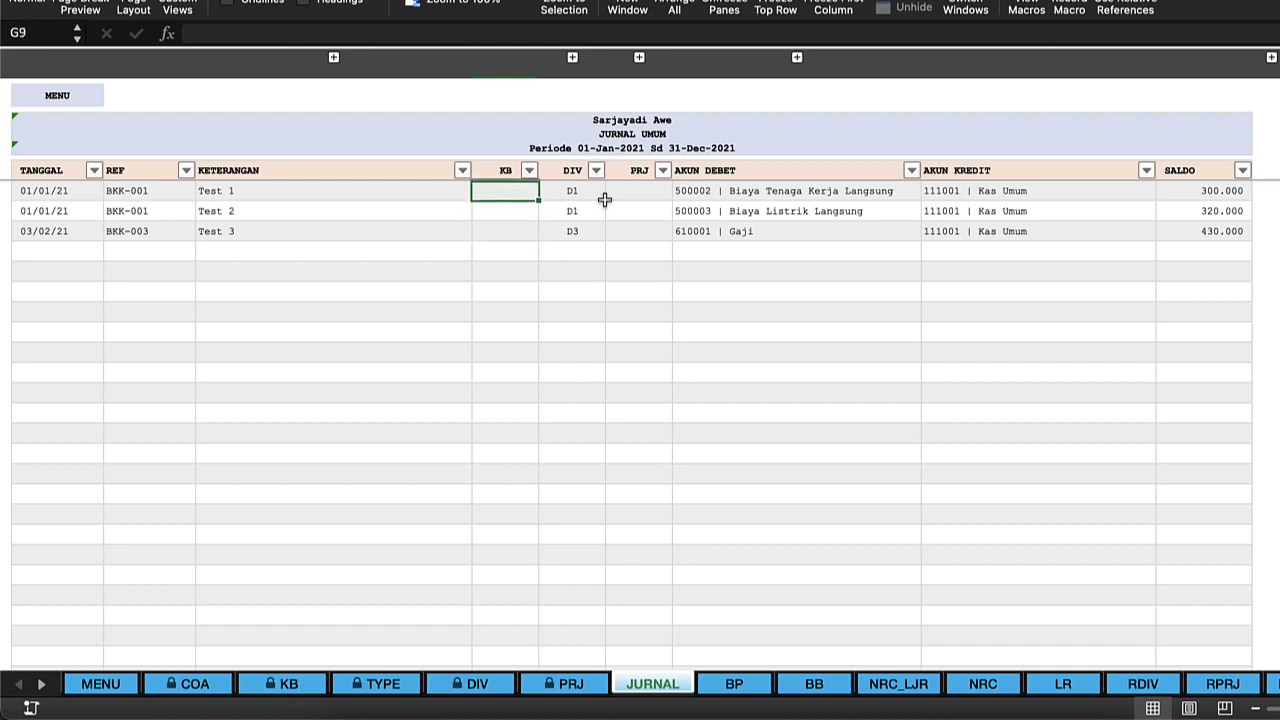
{"action": "left_click", "coordinate": [709, 192]}
{"action": "left_click", "coordinate": [715, 234]}
{"action": "left_click", "coordinate": [736, 196]}
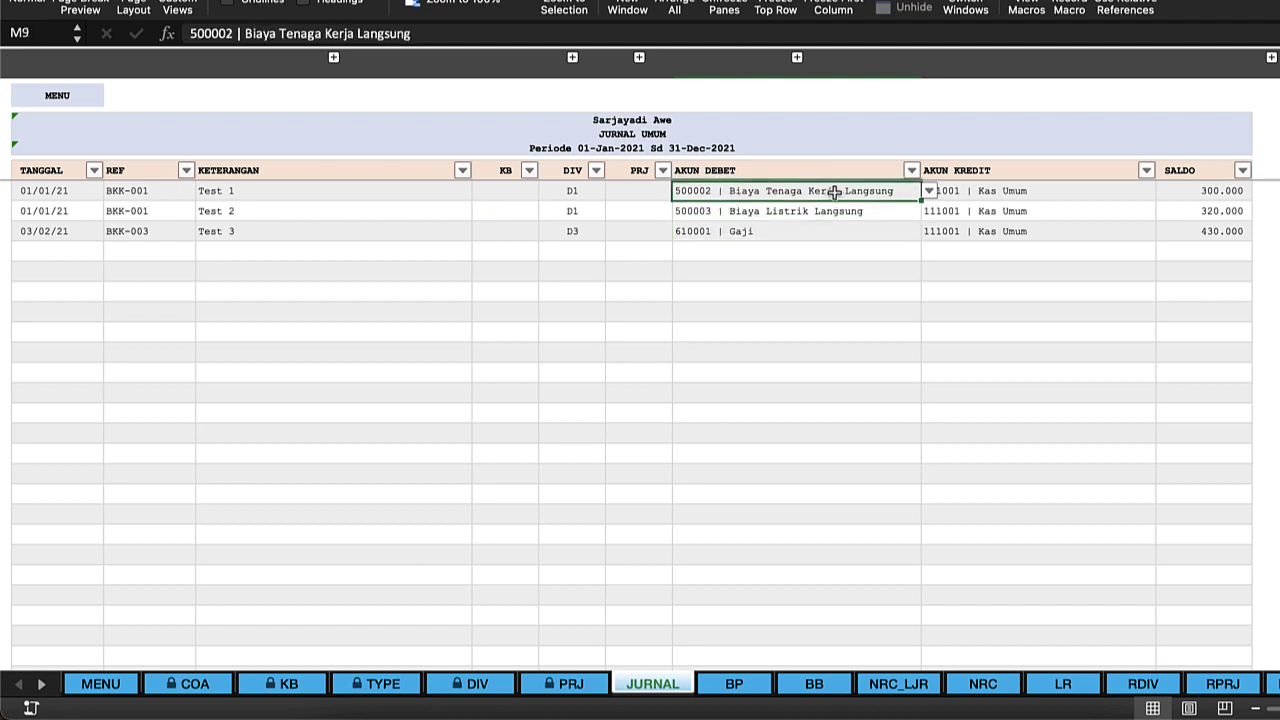
- Start a new journal entry below BKK-003 with the date 4/2/21 and the REF JU-001
{"action": "left_click", "coordinate": [958, 192]}
{"action": "left_click", "coordinate": [542, 190]}
{"action": "left_click", "coordinate": [491, 221]}
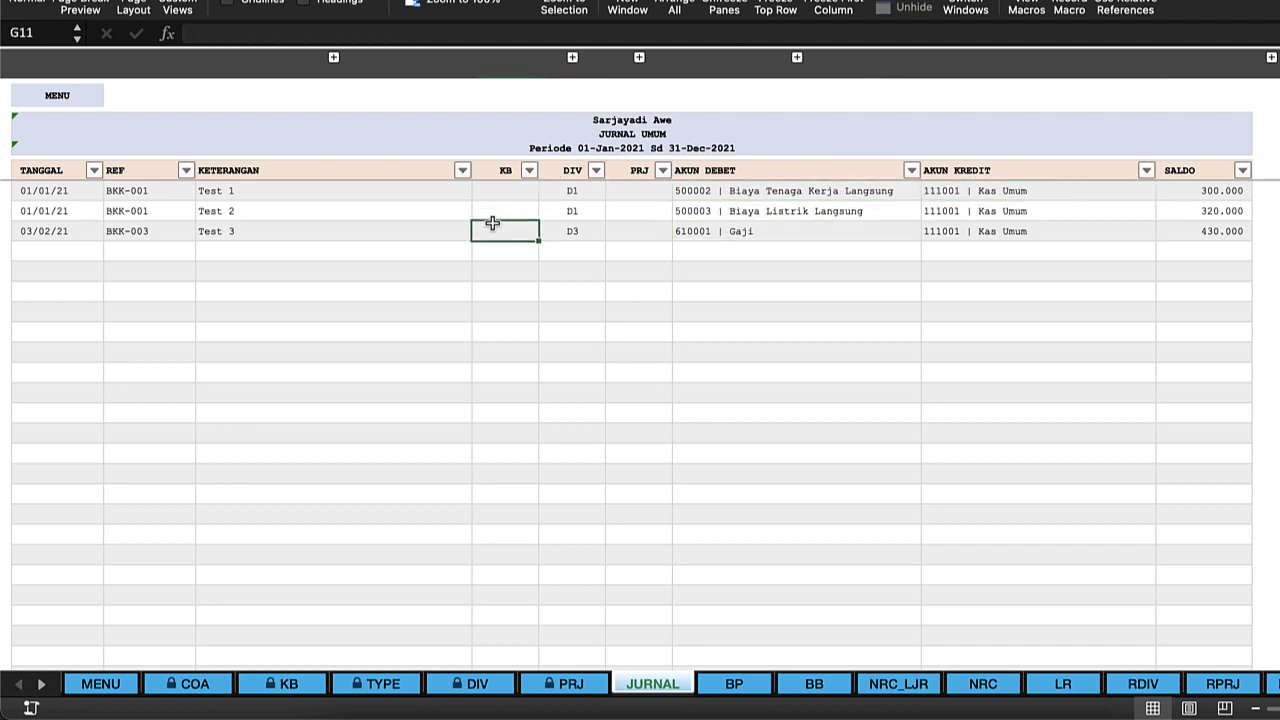
{"action": "left_click", "coordinate": [496, 252]}
{"action": "left_click", "coordinate": [36, 252]}
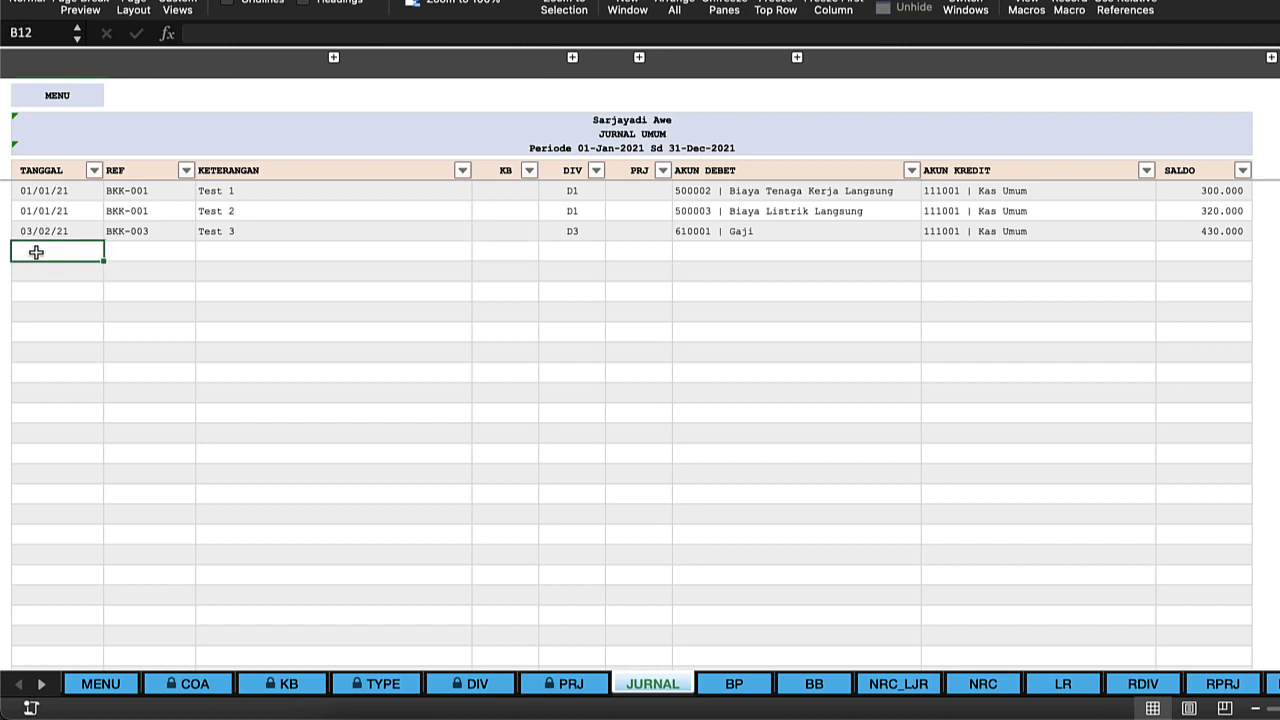
{"action": "type", "text": "4/2/21"}
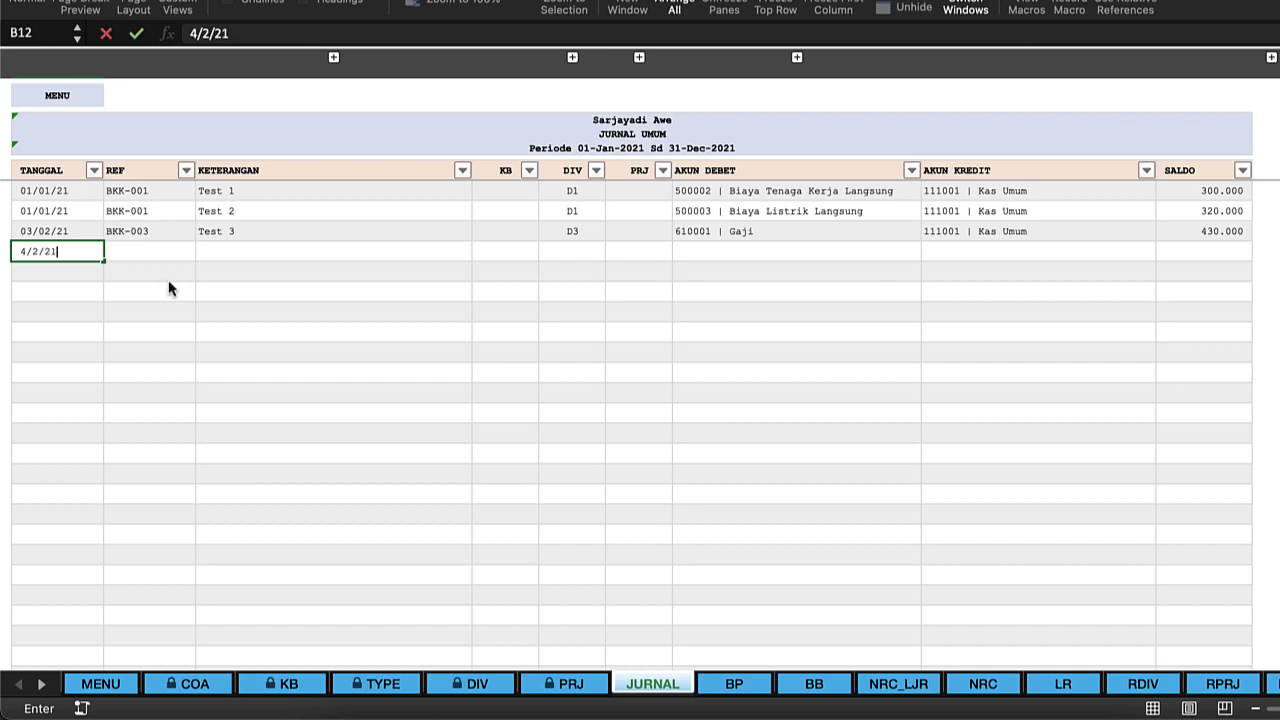
{"action": "key", "text": "Return"}
{"action": "left_click", "coordinate": [143, 248]}
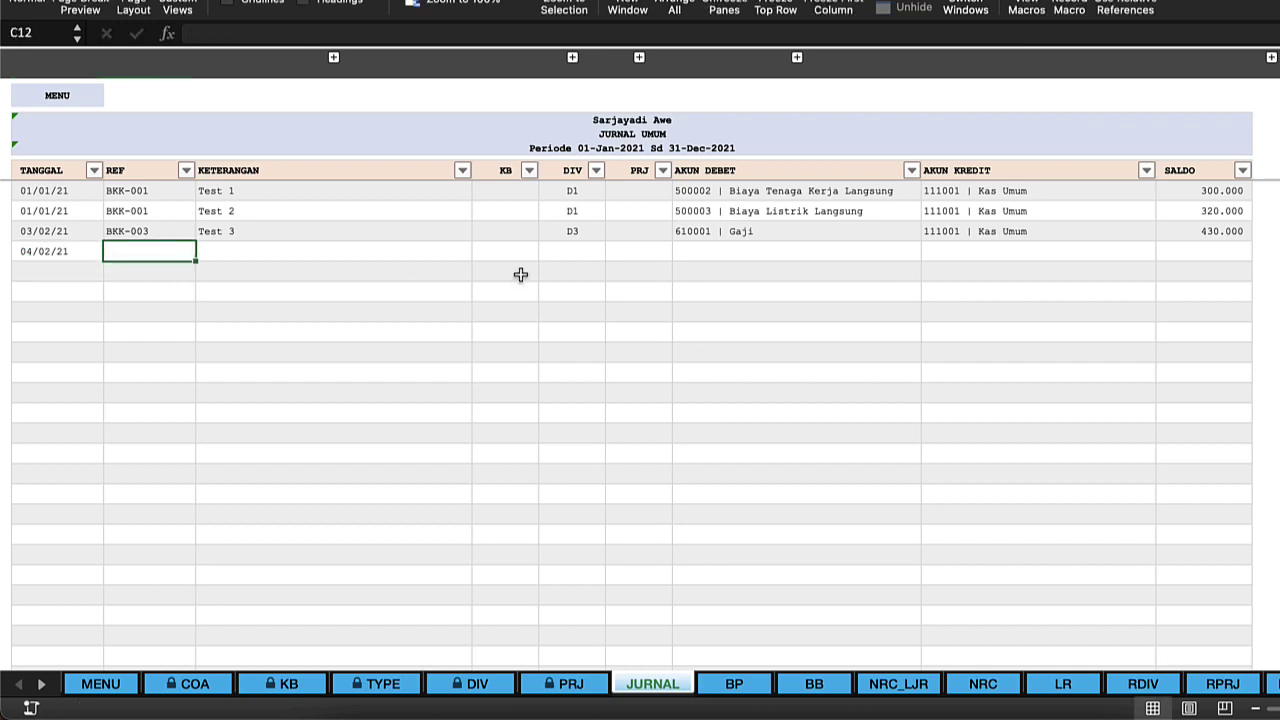
{"action": "type", "text": "B"}
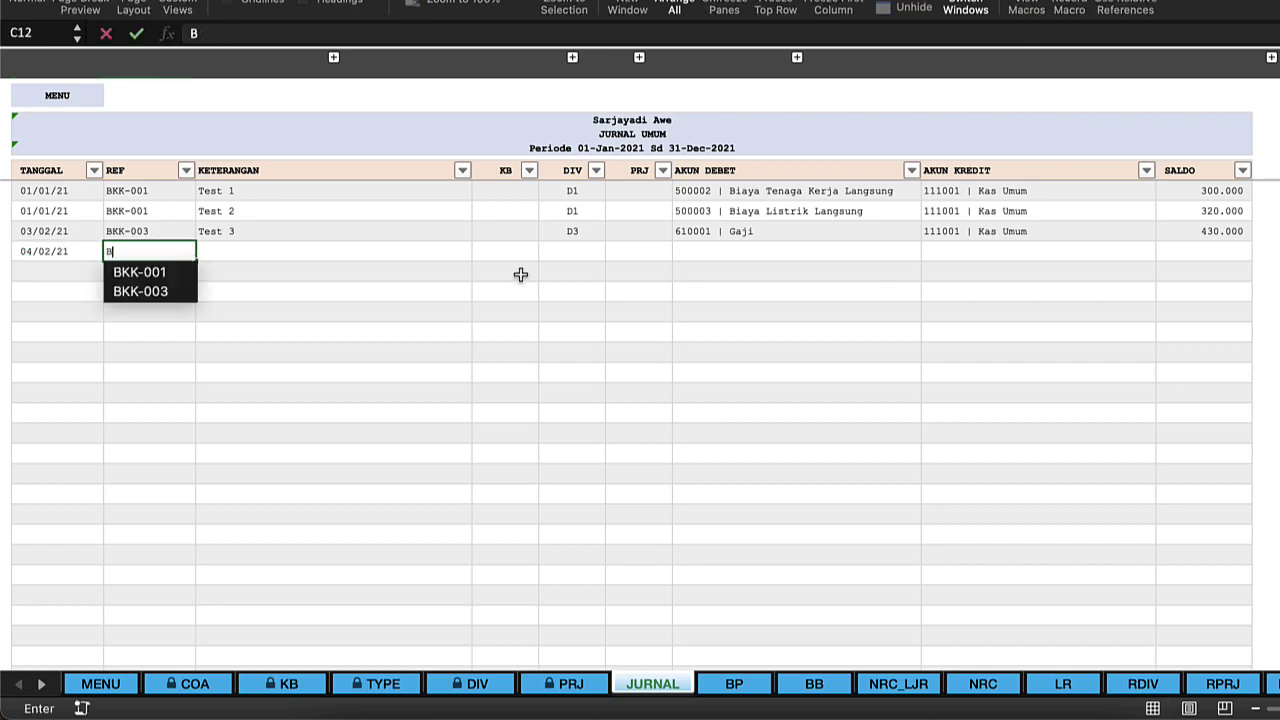
{"action": "key", "text": "BackSpace"}
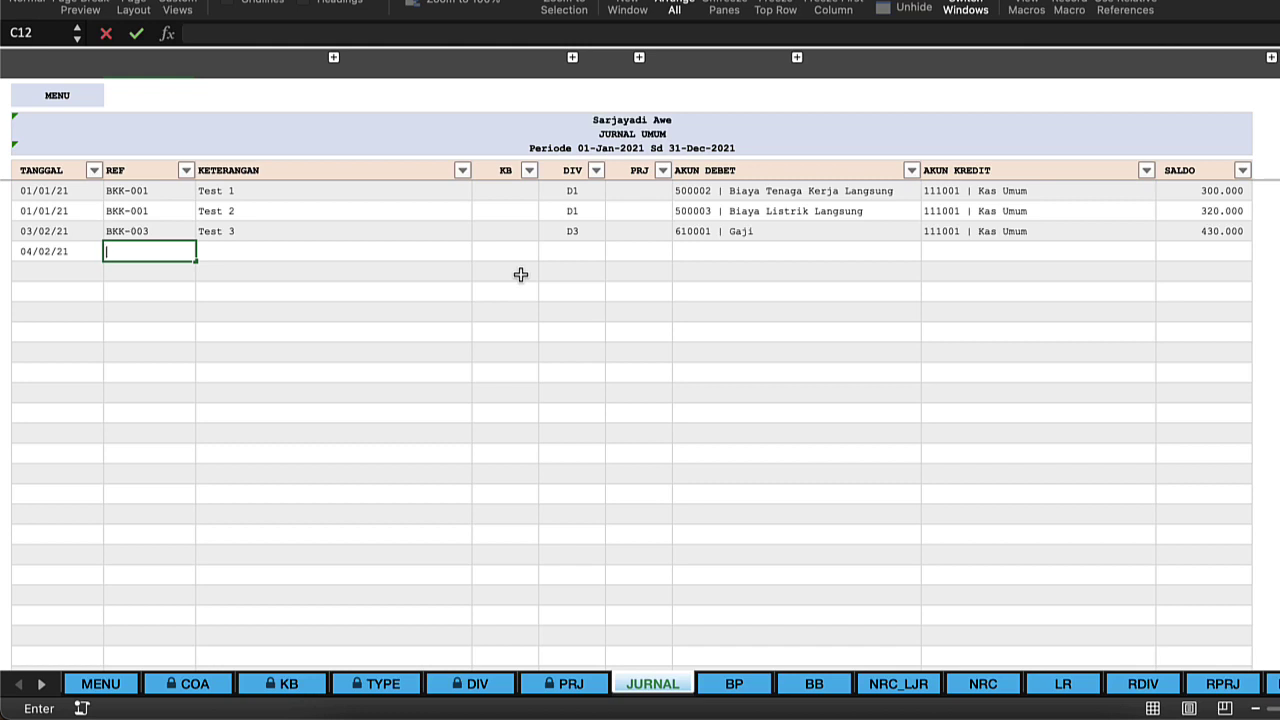
{"action": "type", "text": "JU-001"}
{"action": "key", "text": "Return"}
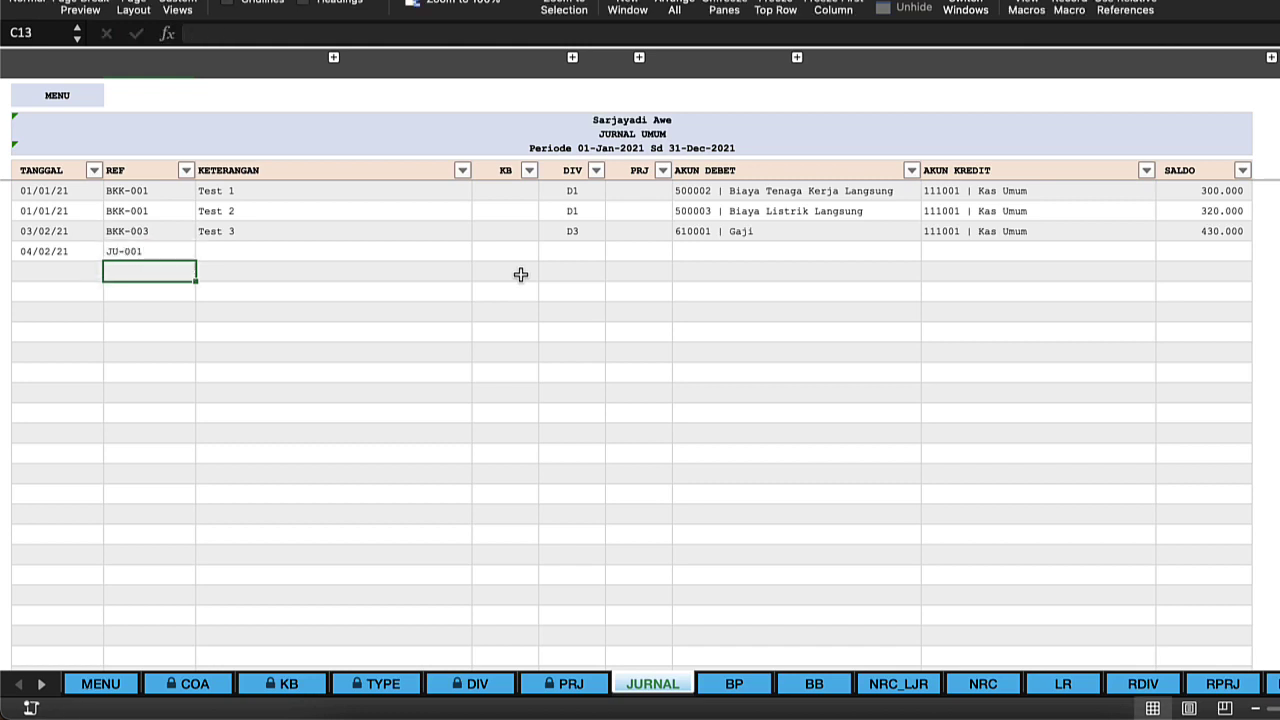
- Enter Penjualan Kredit as the KETERANGAN of the JU-001 entry
{"action": "left_click", "coordinate": [422, 248]}
{"action": "type", "text": "Penjualan Kredit"}
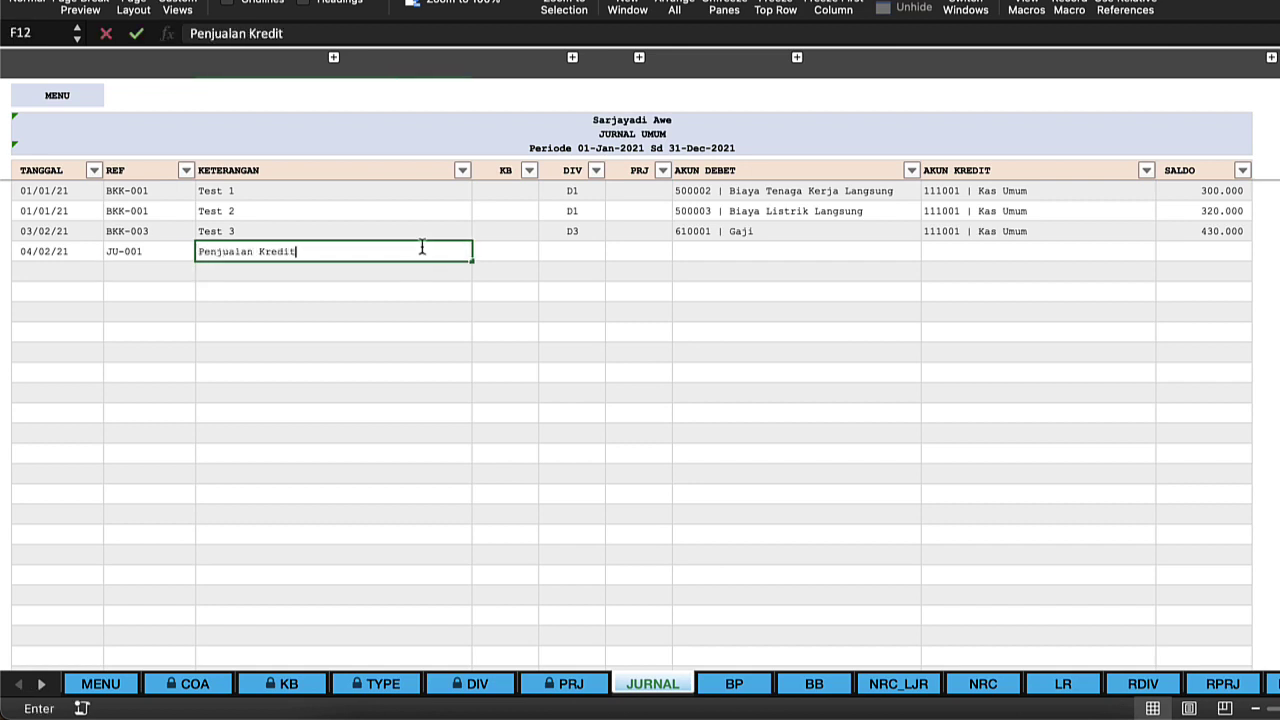
{"action": "key", "text": "Return"}
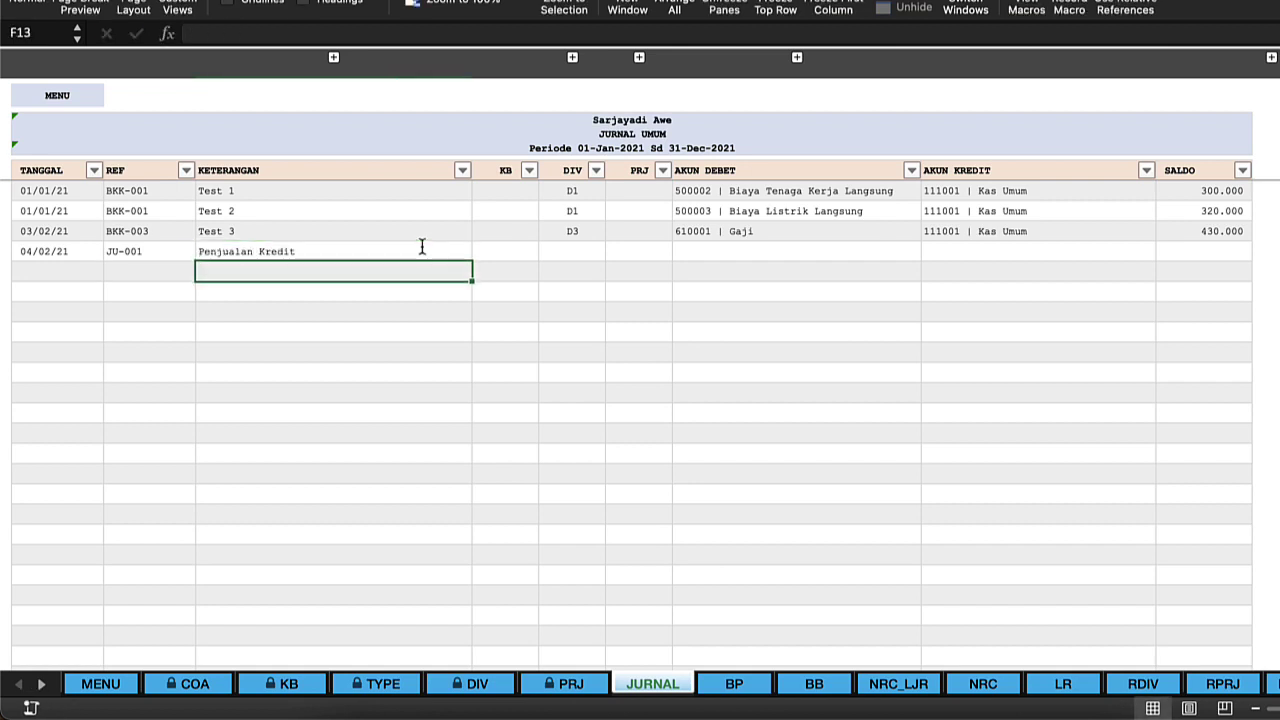
- Enter C-01 as the KB code of the JU-001 entry
{"action": "left_click", "coordinate": [502, 250]}
{"action": "type", "text": "C-"}
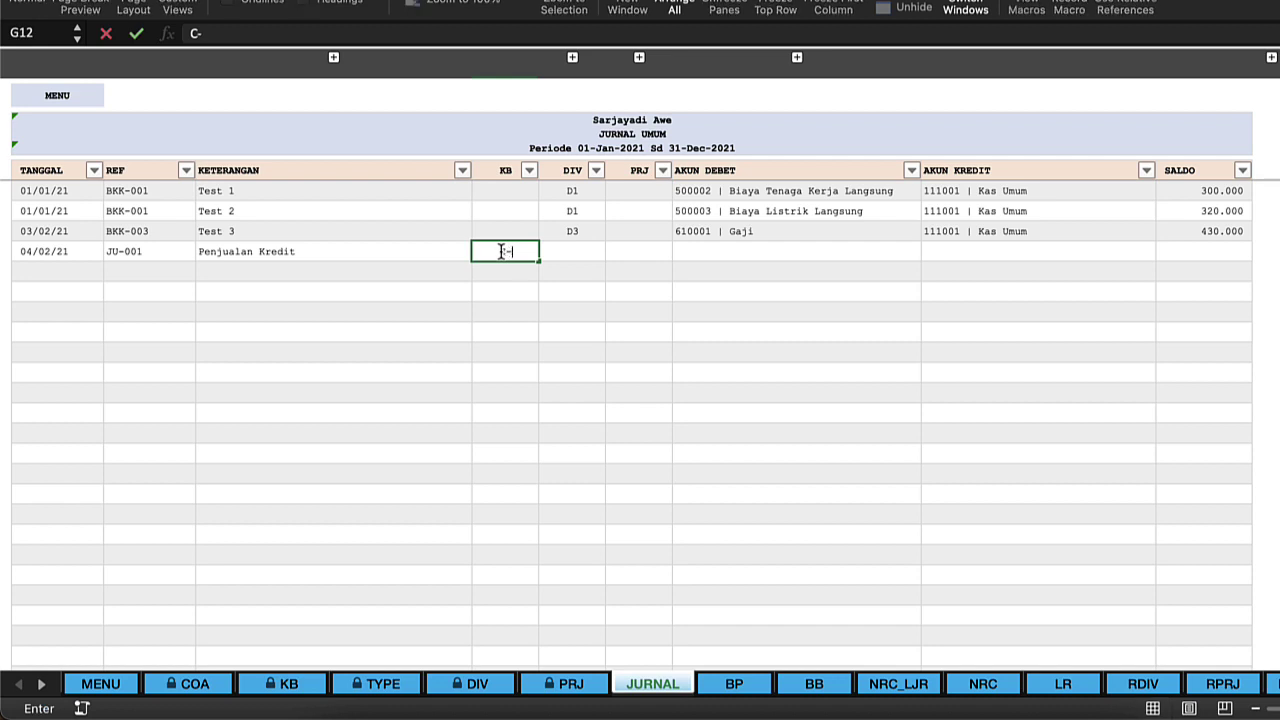
{"action": "type", "text": "01"}
{"action": "key", "text": "Return"}
{"action": "left_click", "coordinate": [415, 338]}
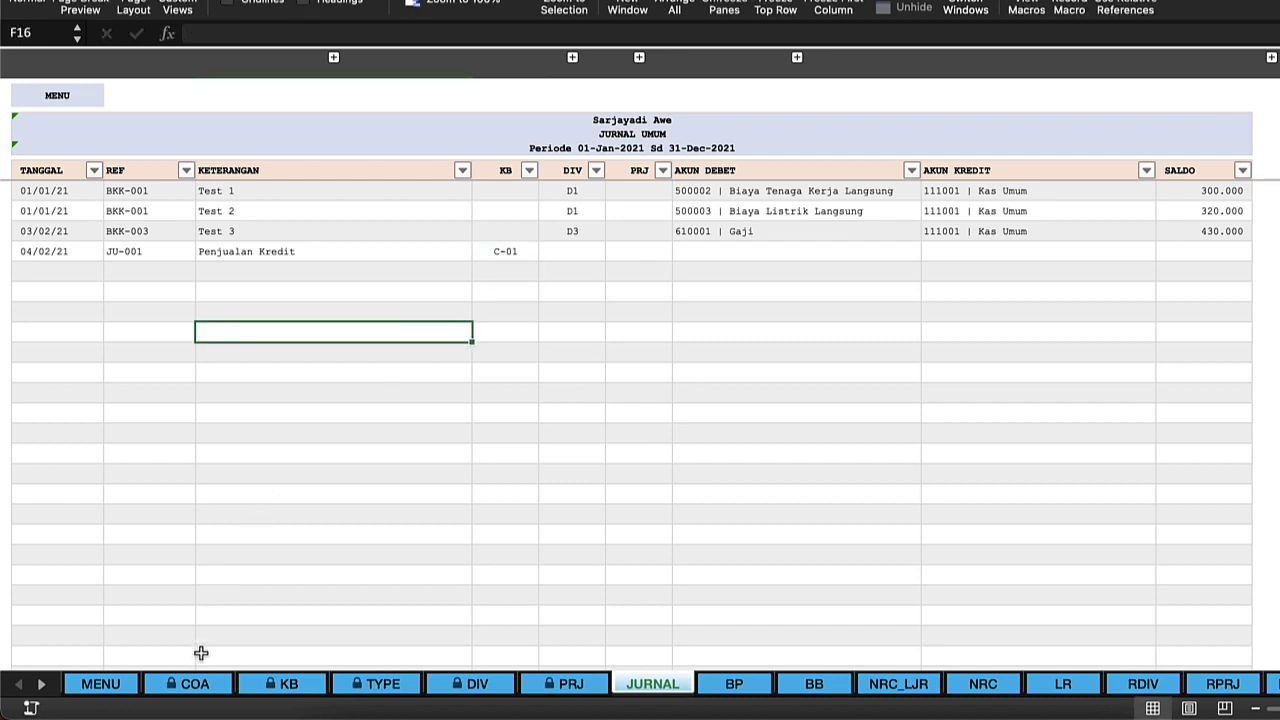
- Look up the receivable codes in the Kode Bantu list and return to the main menu
{"action": "left_click", "coordinate": [57, 95]}
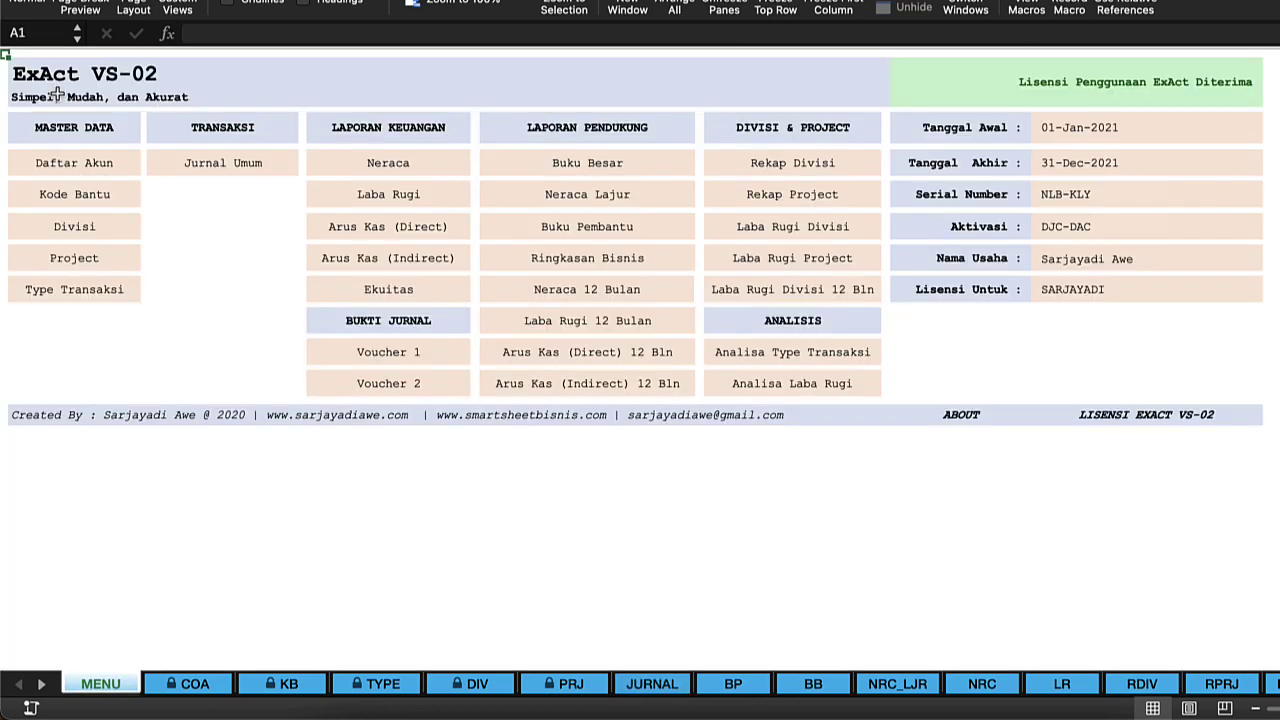
{"action": "left_click", "coordinate": [80, 198]}
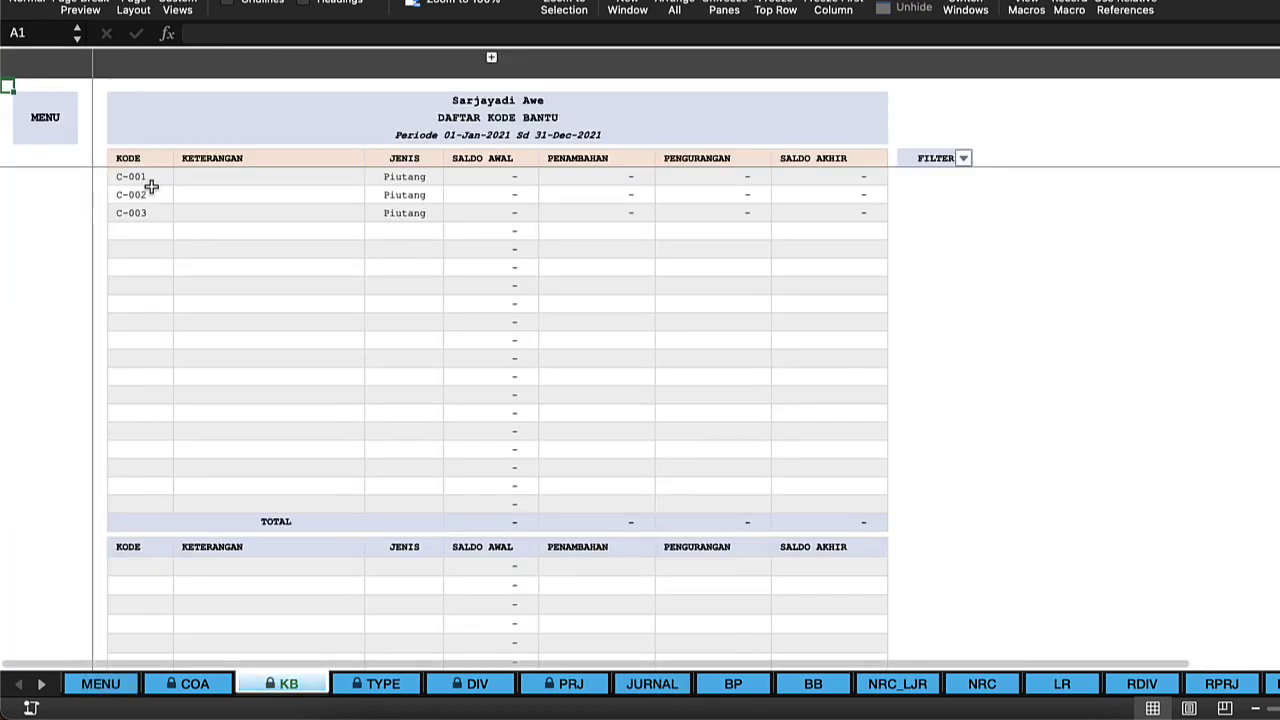
{"action": "left_click", "coordinate": [148, 178]}
{"action": "left_click", "coordinate": [56, 126]}
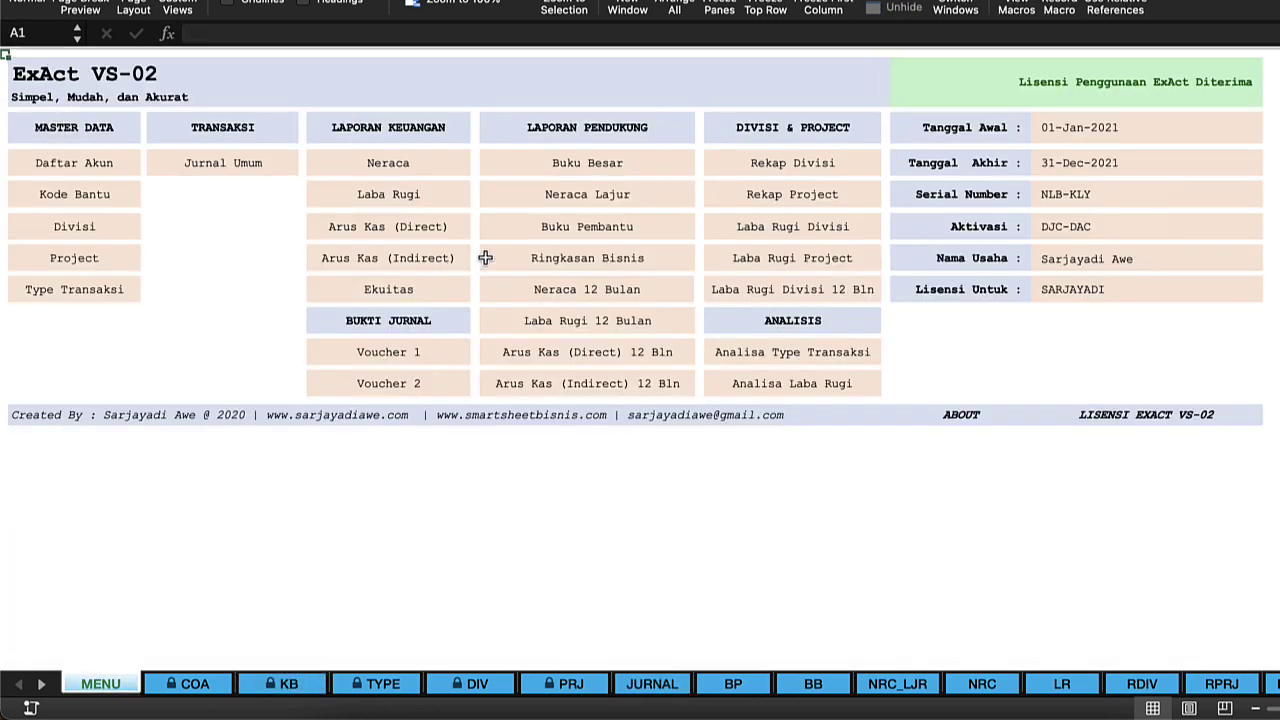
- Reopen Jurnal Umum and set the KB code of the JU-001 entry to C-001
{"action": "left_click", "coordinate": [262, 168]}
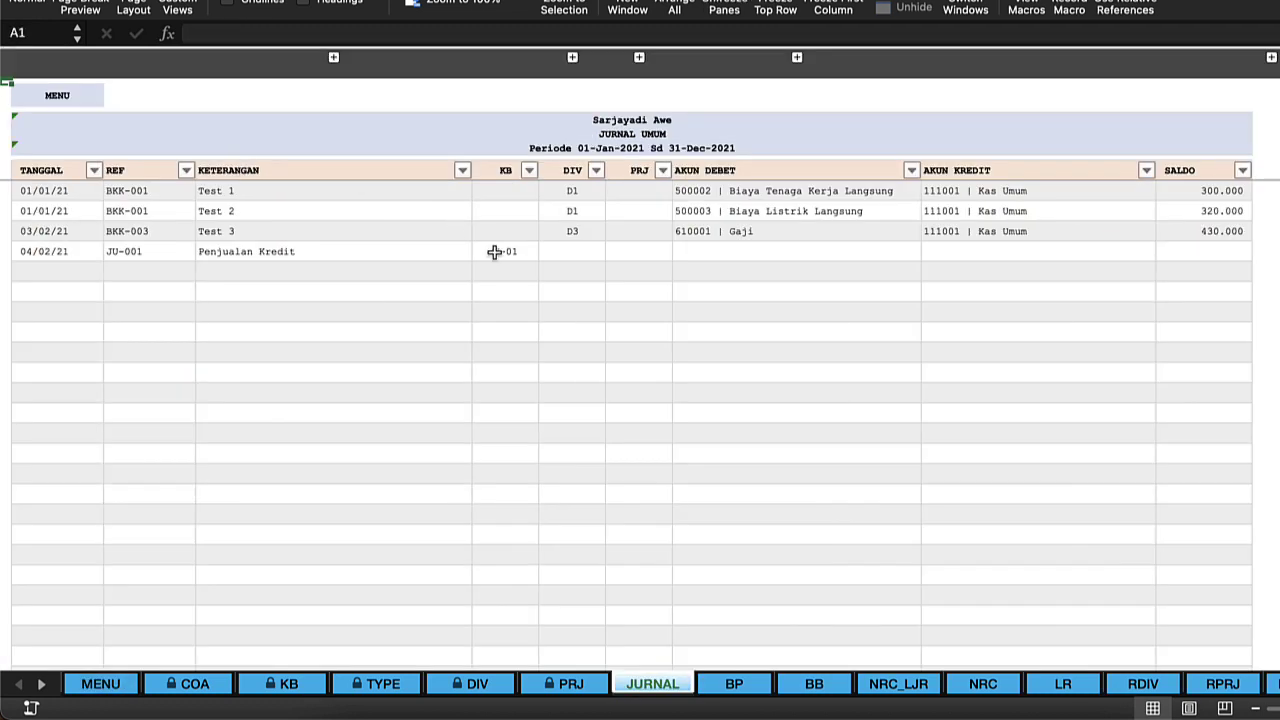
{"action": "left_click", "coordinate": [494, 252]}
{"action": "type", "text": "C"}
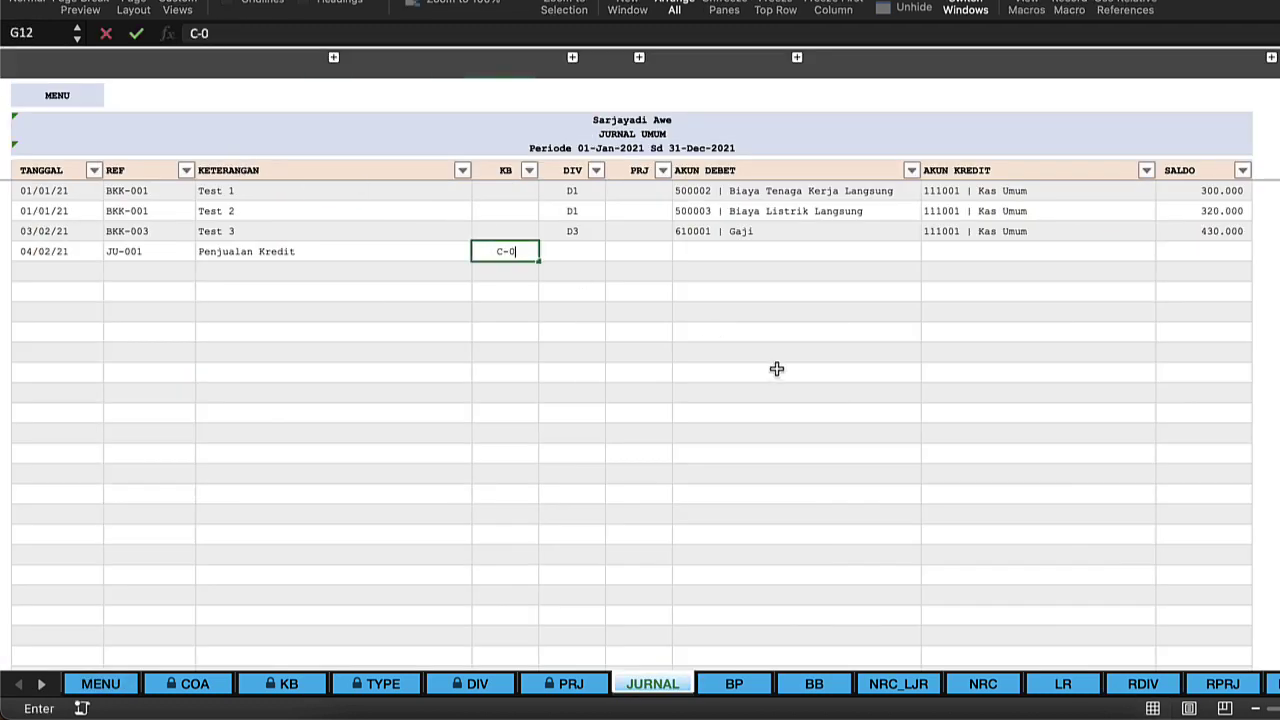
{"action": "type", "text": "-001"}
{"action": "key", "text": "Return"}
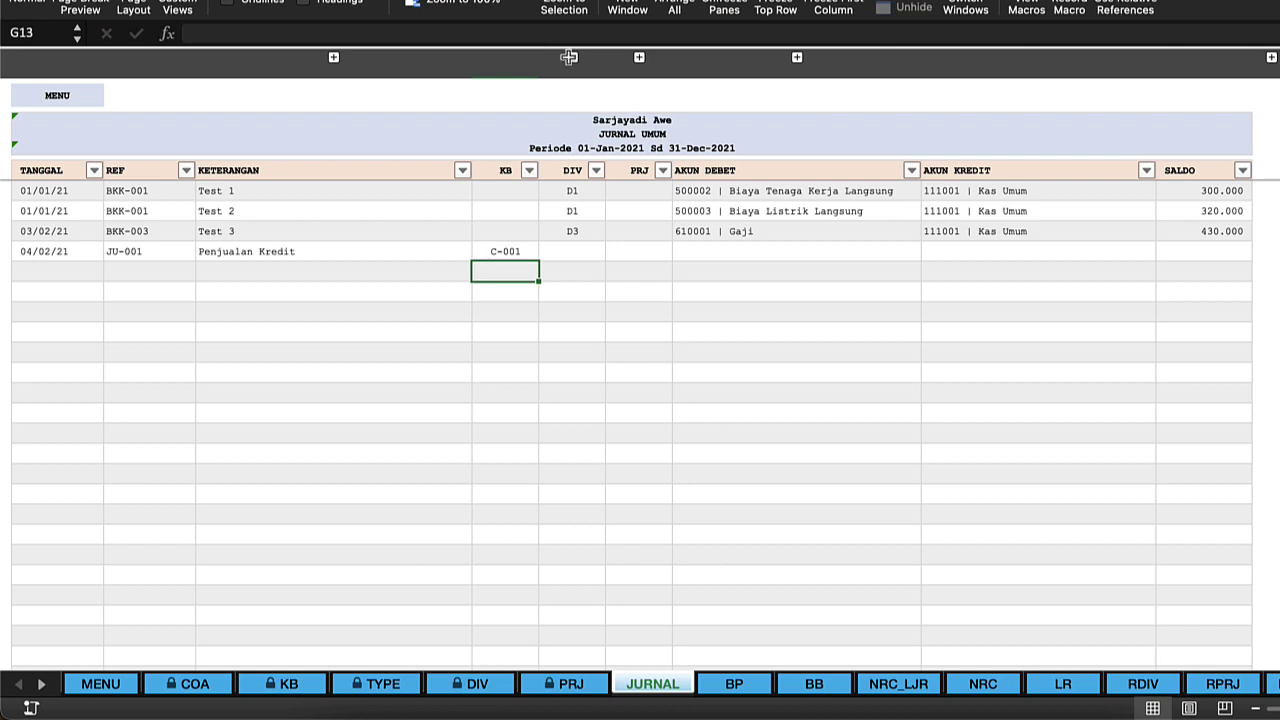
{"action": "left_click", "coordinate": [509, 253]}
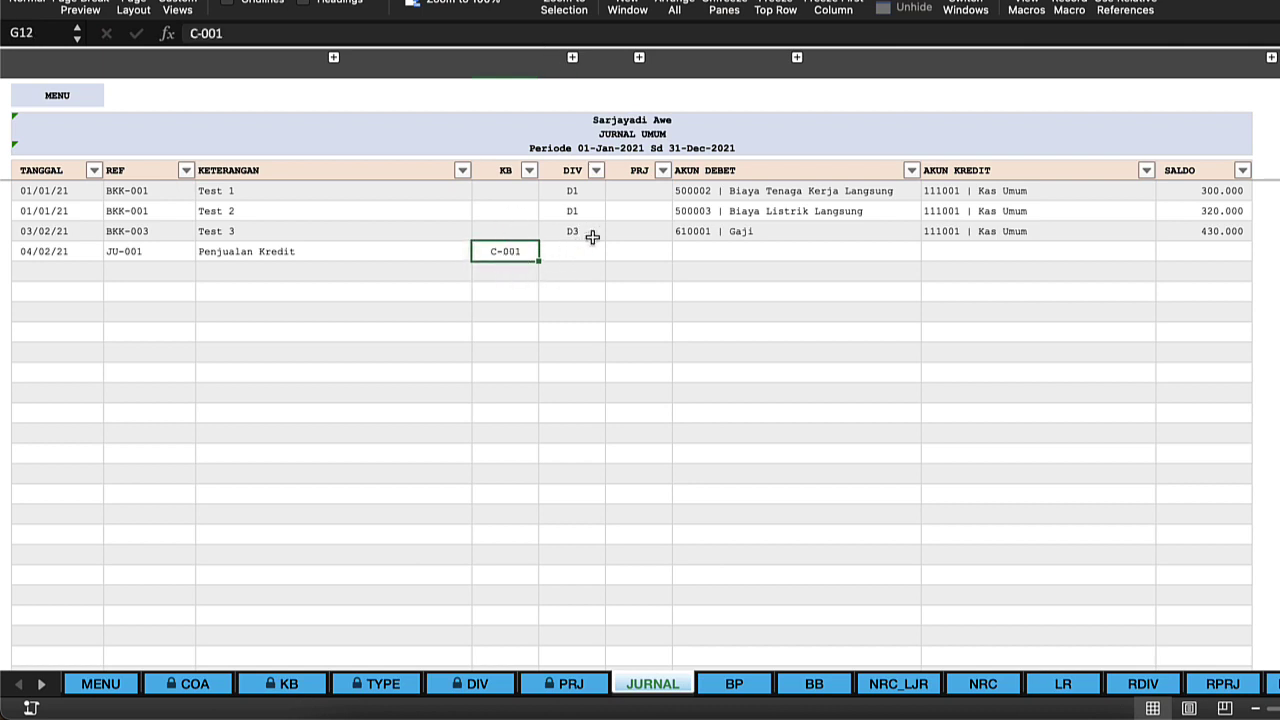
{"action": "left_click", "coordinate": [520, 214]}
{"action": "left_click", "coordinate": [520, 270]}
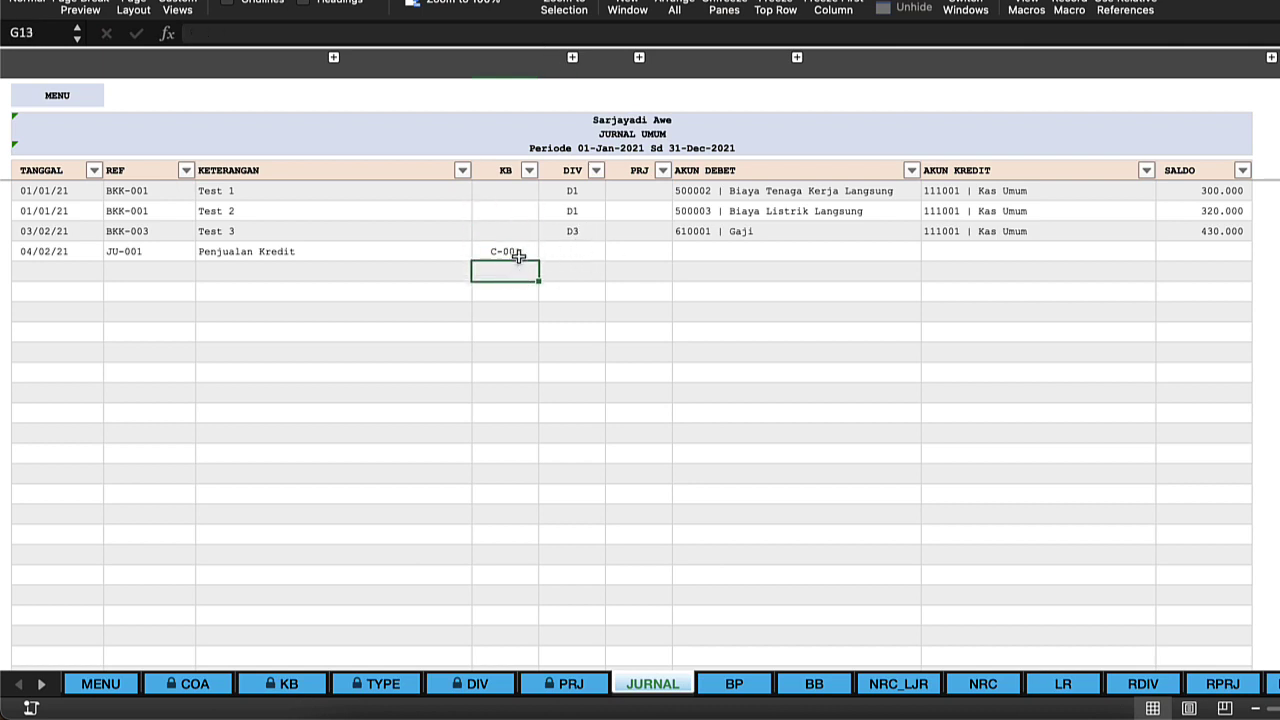
{"action": "left_click", "coordinate": [517, 234]}
{"action": "left_click", "coordinate": [514, 248]}
{"action": "left_click", "coordinate": [522, 211]}
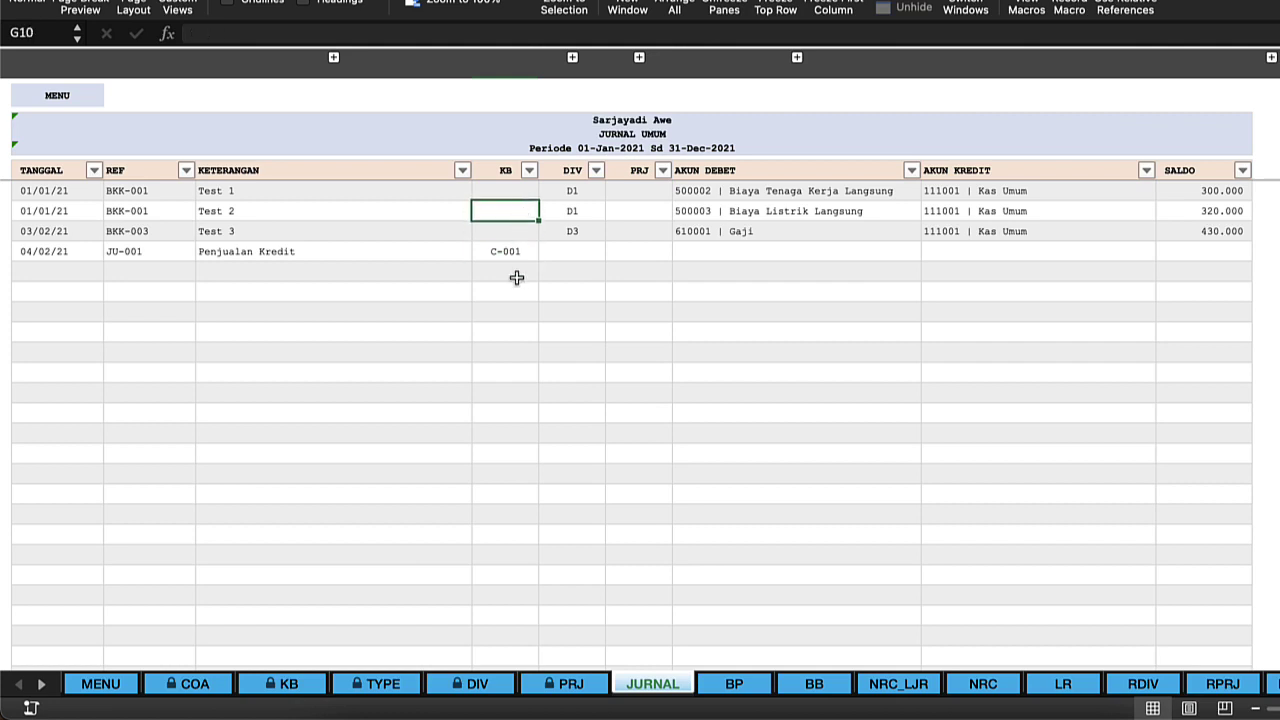
{"action": "left_click", "coordinate": [508, 255]}
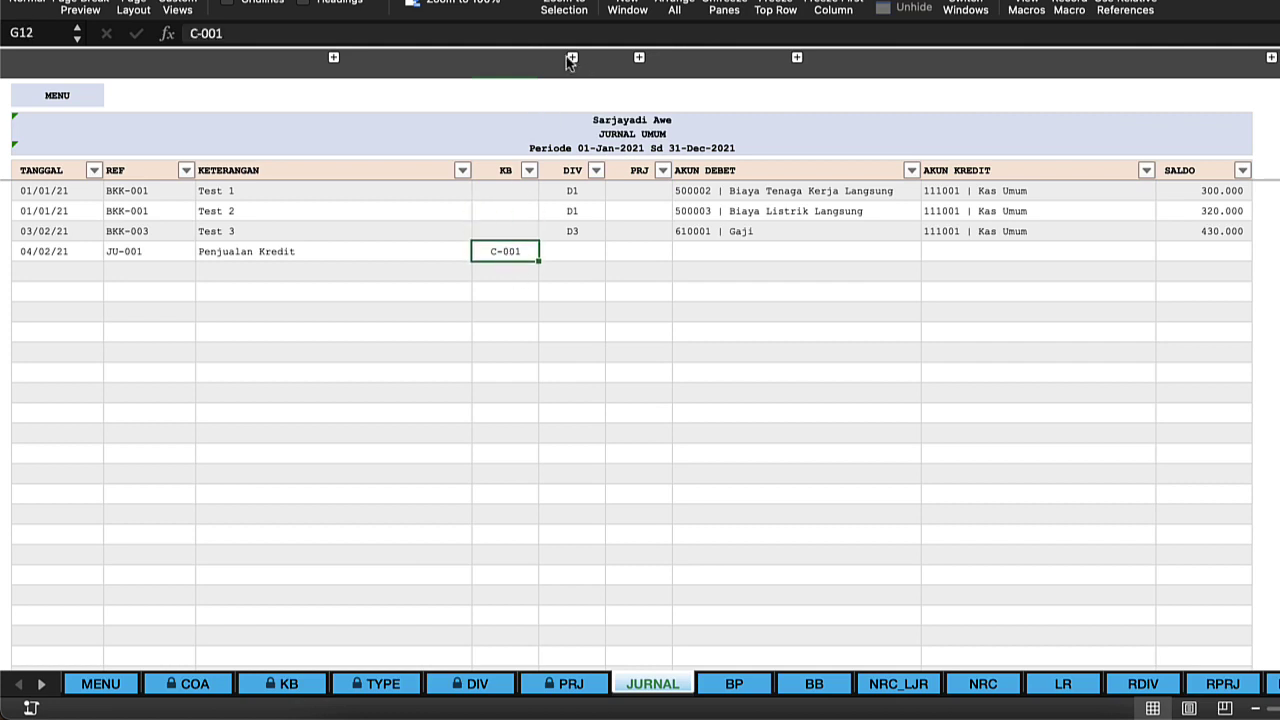
- Expand the hidden column beside KB and examine its lookup formulas for the BKK-003 and JU-001 entries
{"action": "left_click", "coordinate": [570, 57]}
{"action": "left_click", "coordinate": [579, 246]}
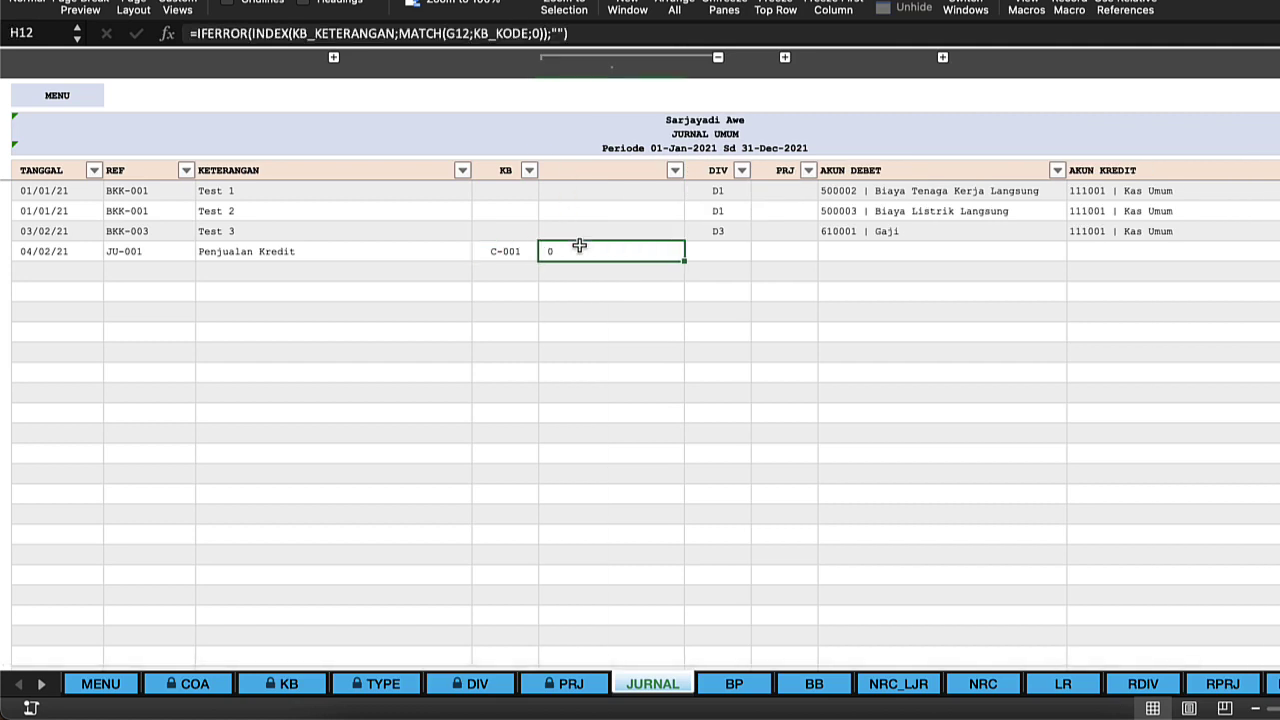
{"action": "left_click", "coordinate": [594, 216]}
{"action": "left_click", "coordinate": [594, 240]}
{"action": "left_click", "coordinate": [594, 256]}
{"action": "double_click", "coordinate": [607, 231]}
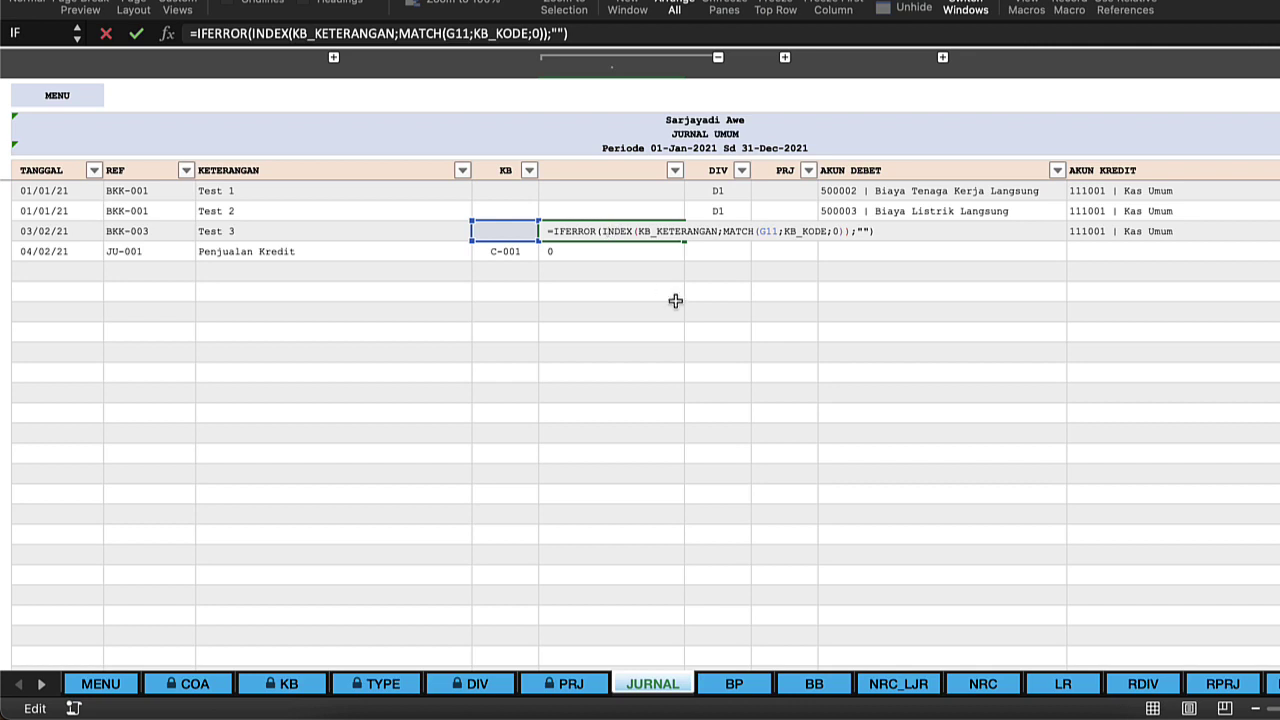
{"action": "key", "text": "Return"}
{"action": "left_click", "coordinate": [486, 266]}
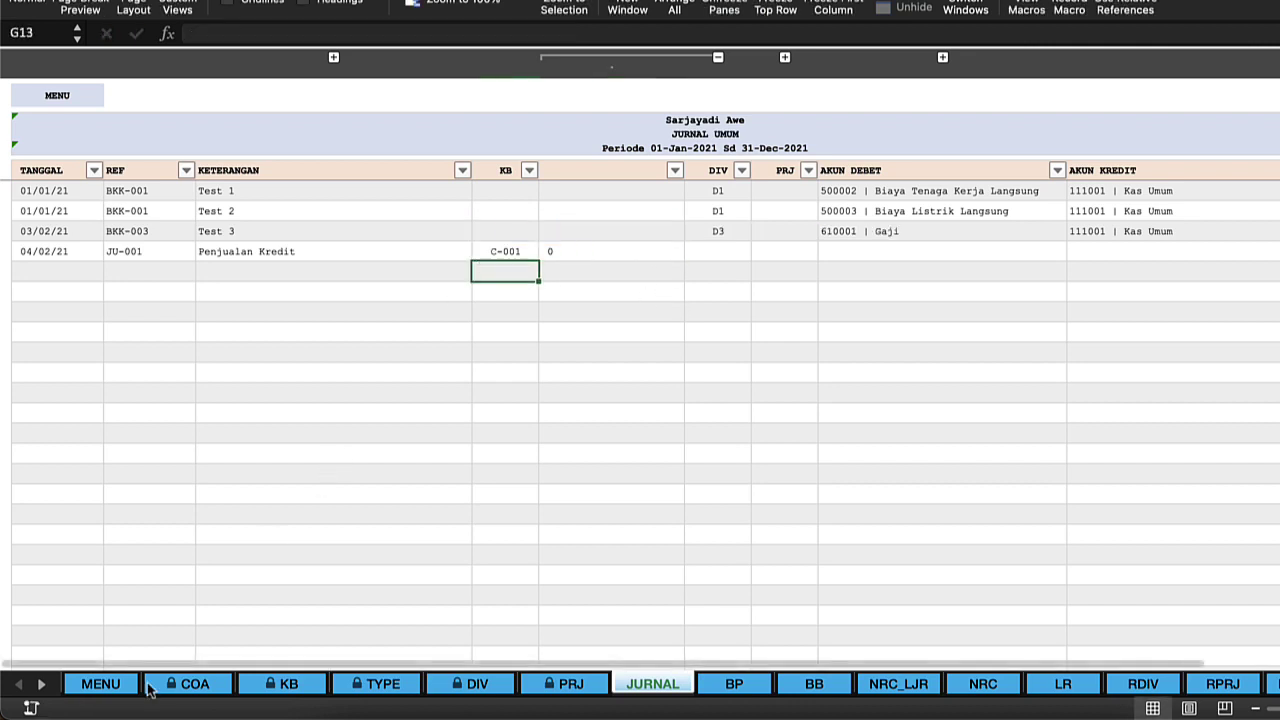
- Enter Toko ABC as the KETERANGAN of code C-001 in the Kode Bantu list
{"action": "left_click", "coordinate": [185, 688]}
{"action": "left_click", "coordinate": [267, 690]}
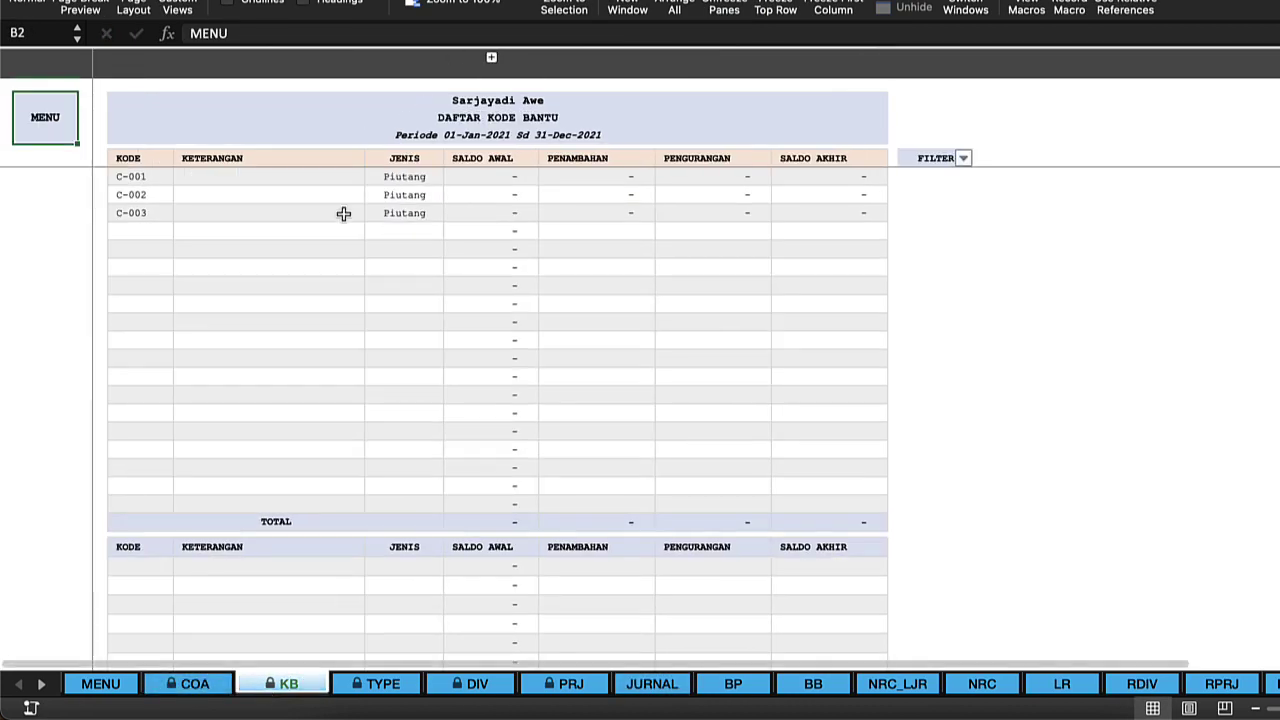
{"action": "left_click", "coordinate": [306, 174]}
{"action": "type", "text": "Na"}
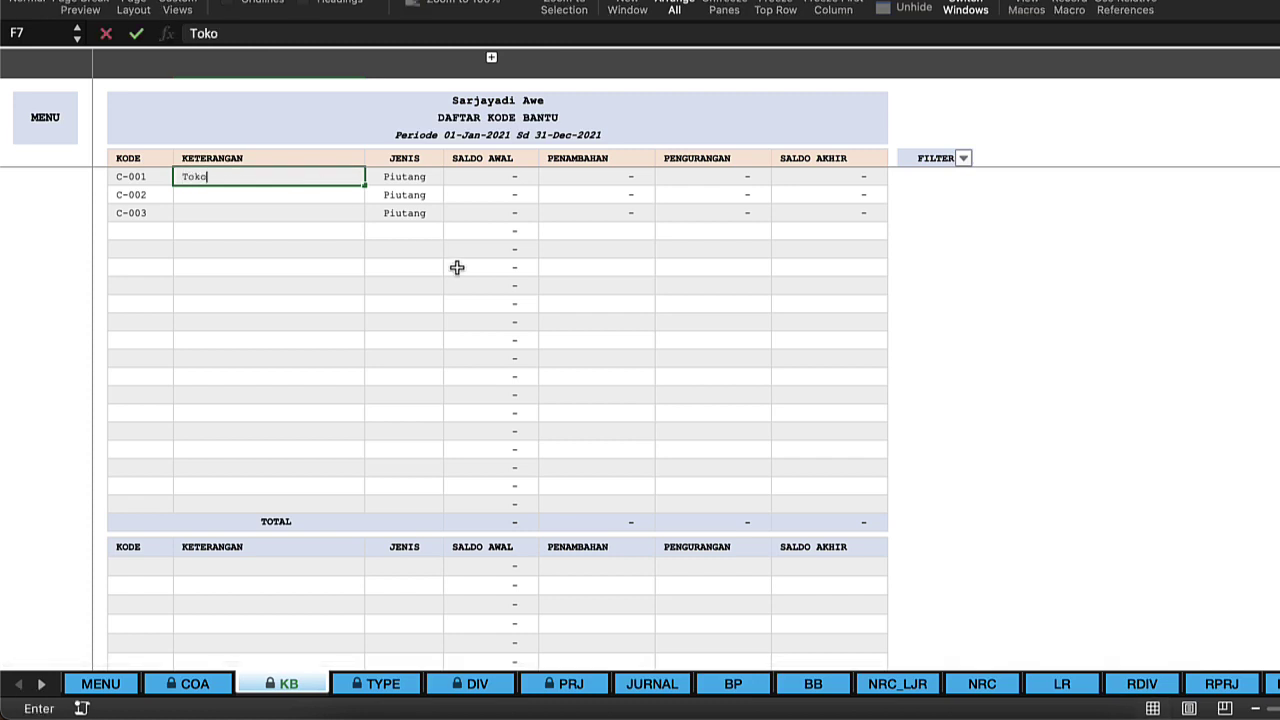
{"action": "type", "text": "C"}
{"action": "key", "text": "Return"}
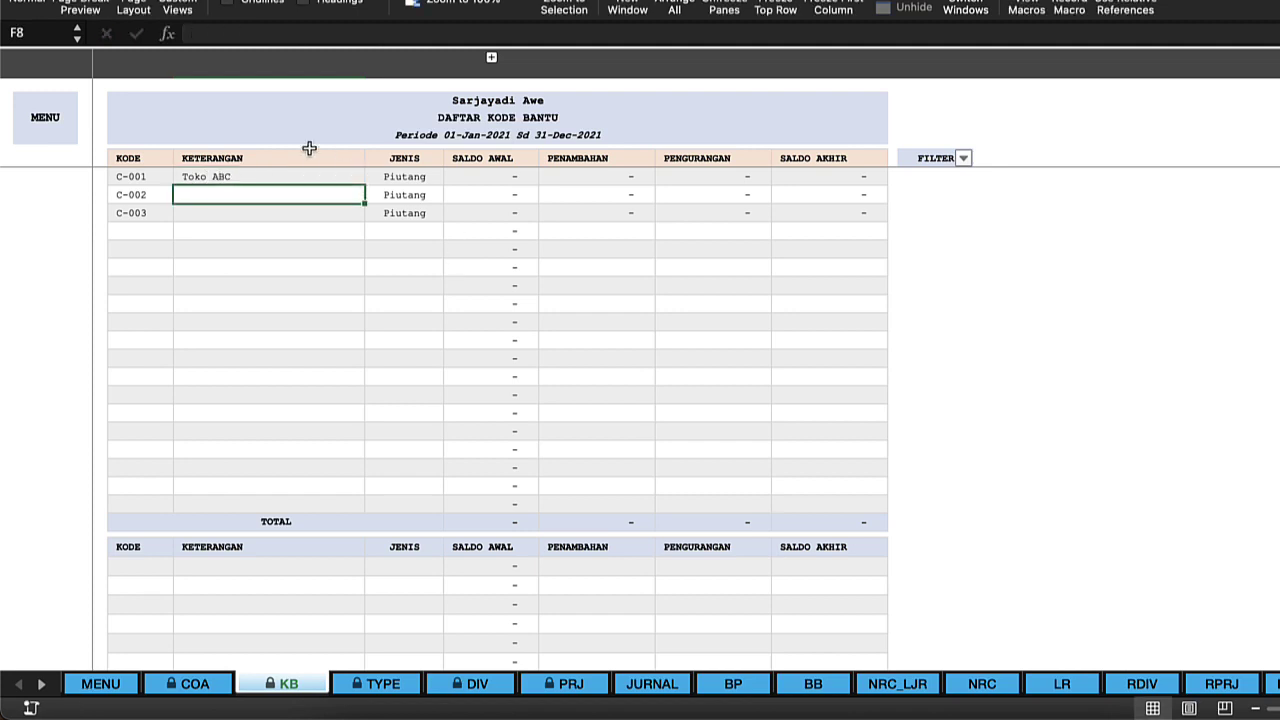
- Return to Jurnal Umum through the main menu and check the KB description of JU-001, collapsing its column again
{"action": "left_click", "coordinate": [57, 121]}
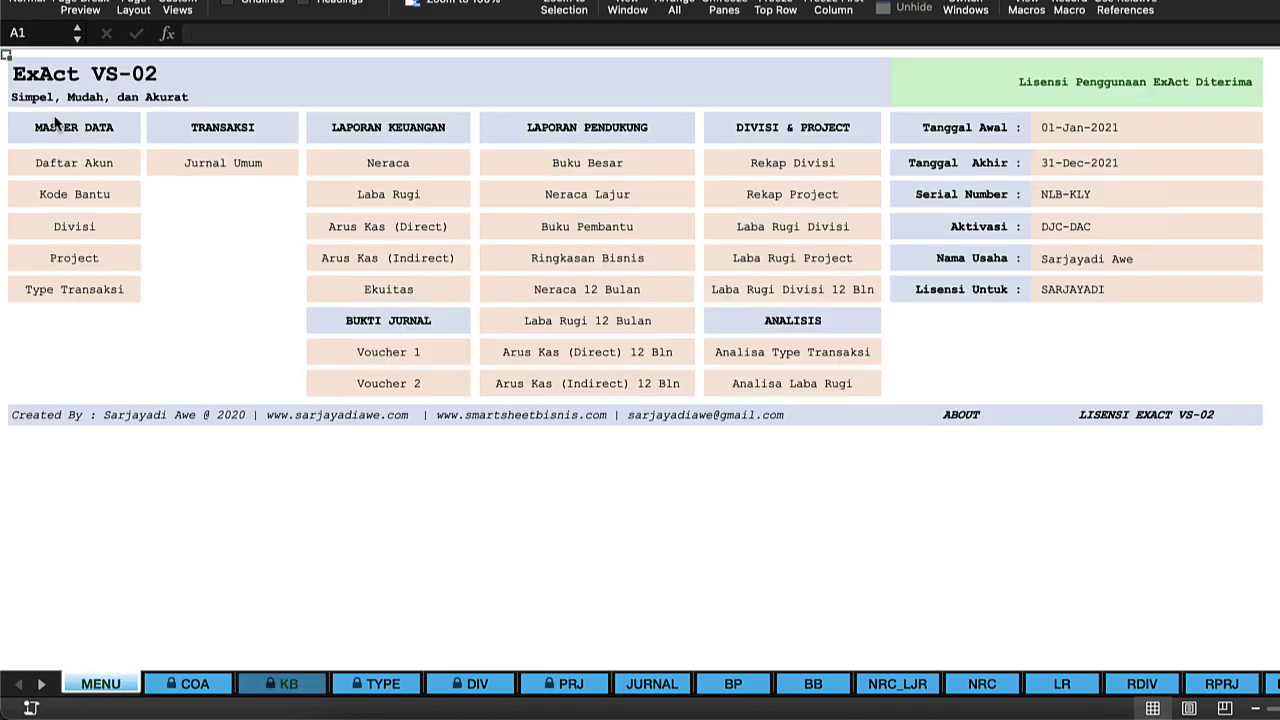
{"action": "left_click", "coordinate": [222, 155]}
{"action": "left_click", "coordinate": [229, 222]}
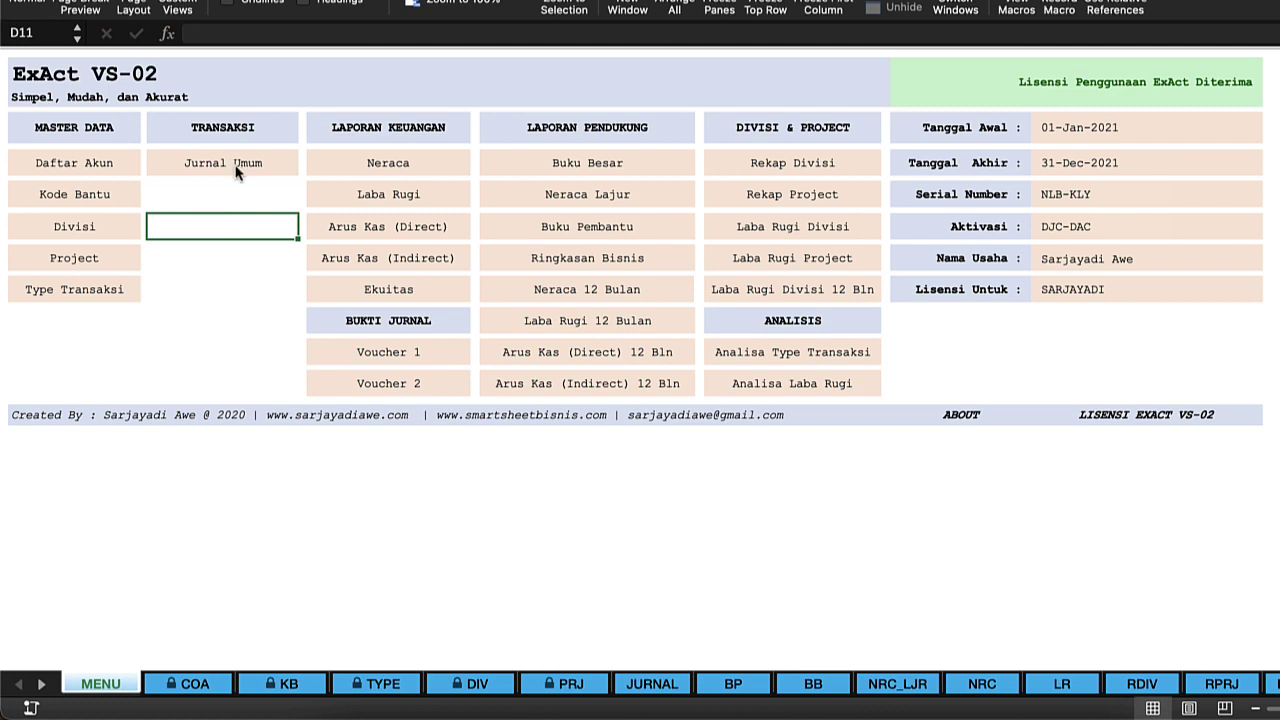
{"action": "left_click", "coordinate": [236, 172]}
{"action": "left_click", "coordinate": [603, 252]}
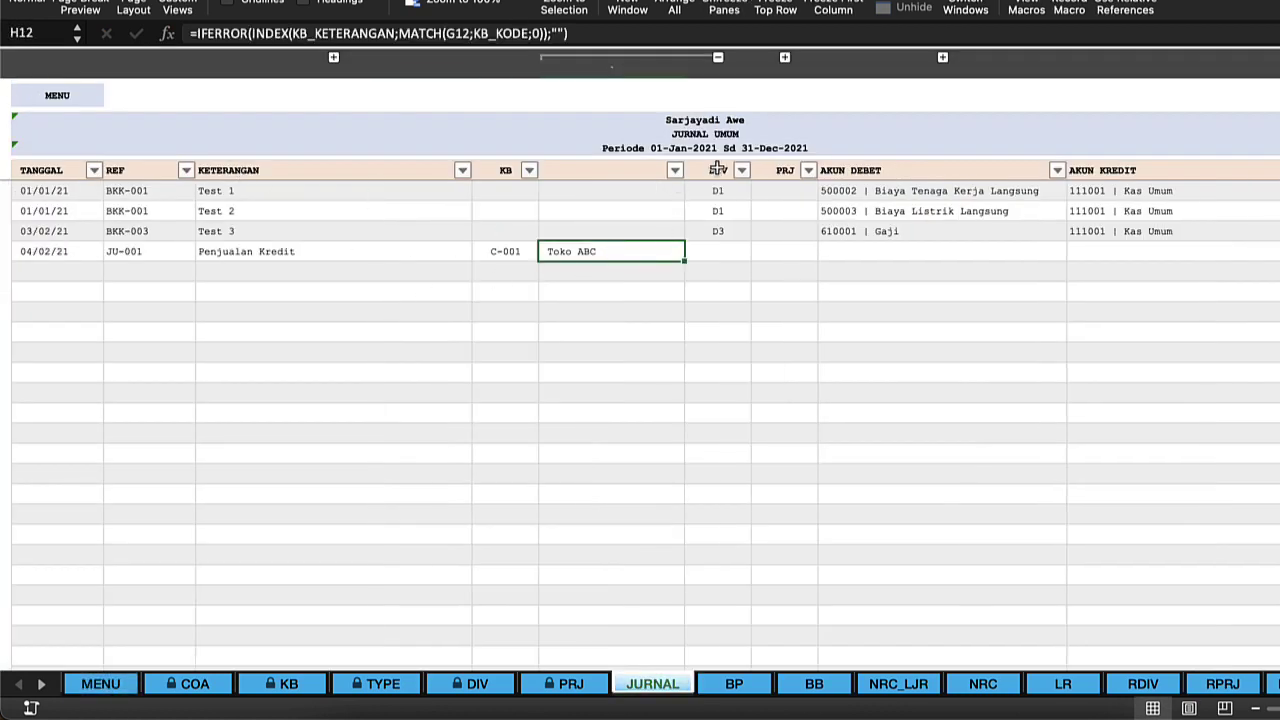
{"action": "left_click", "coordinate": [718, 58]}
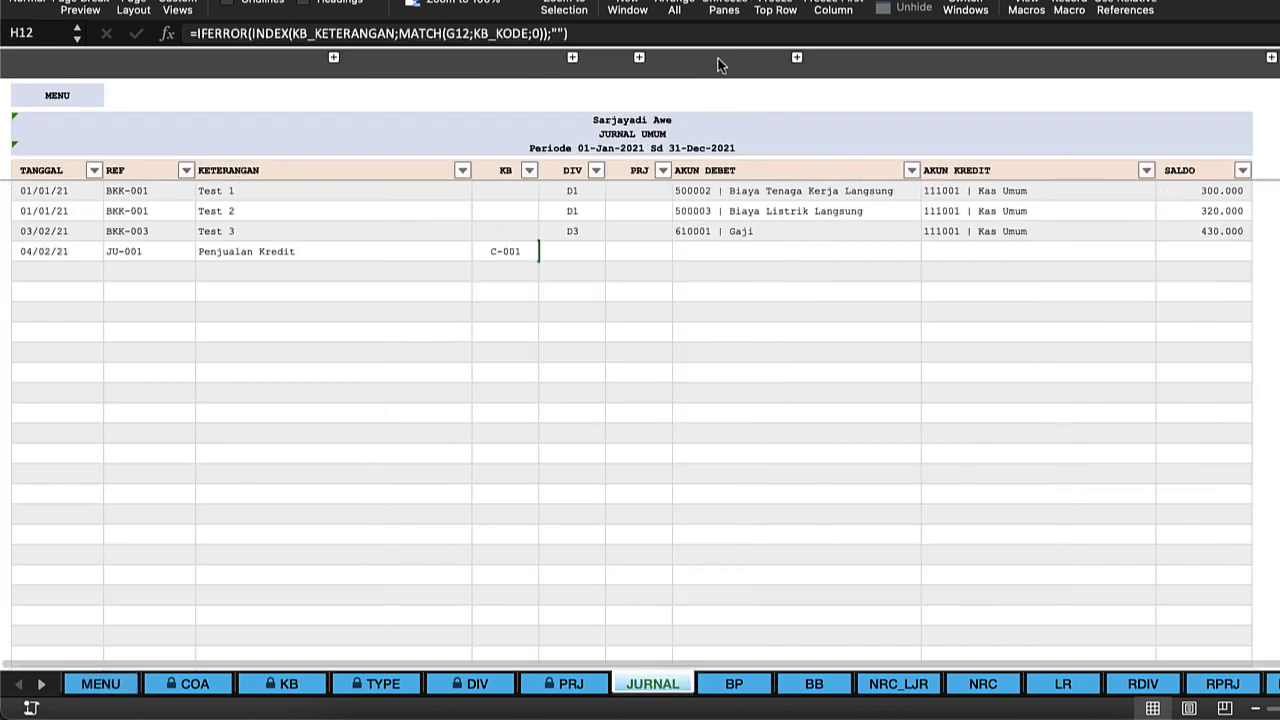
- Set the DIV of the JU-001 entry to D1, using the divisions of the other journal entries as reference
{"action": "left_click", "coordinate": [571, 231]}
{"action": "left_click", "coordinate": [564, 263]}
{"action": "left_click", "coordinate": [573, 234]}
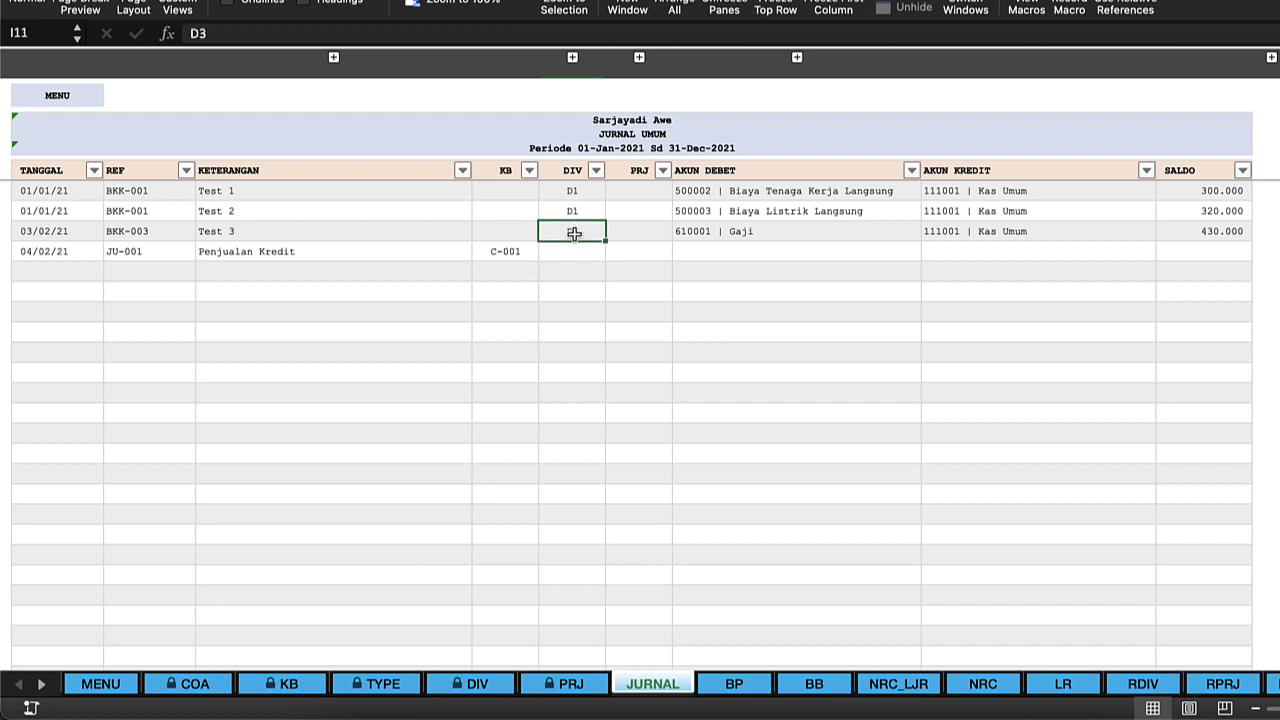
{"action": "left_click", "coordinate": [646, 254]}
{"action": "left_click", "coordinate": [725, 252]}
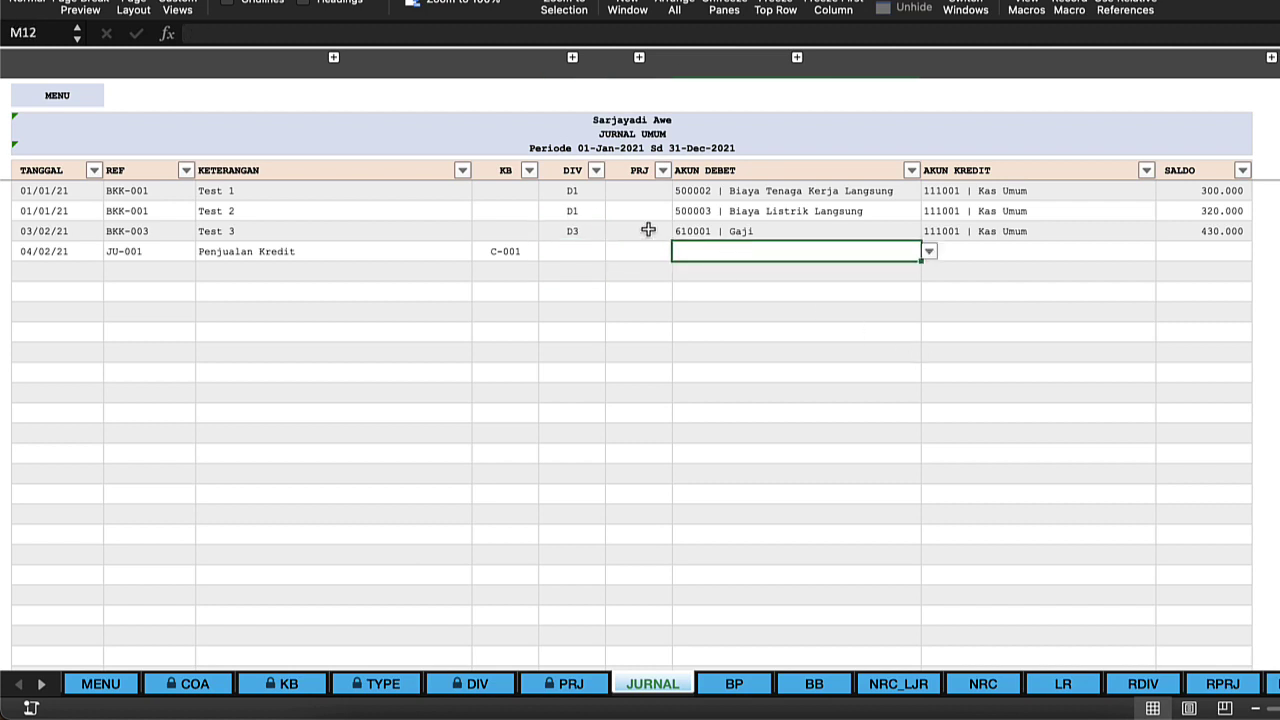
{"action": "left_click", "coordinate": [608, 256]}
{"action": "left_click", "coordinate": [566, 255]}
{"action": "type", "text": "D1"}
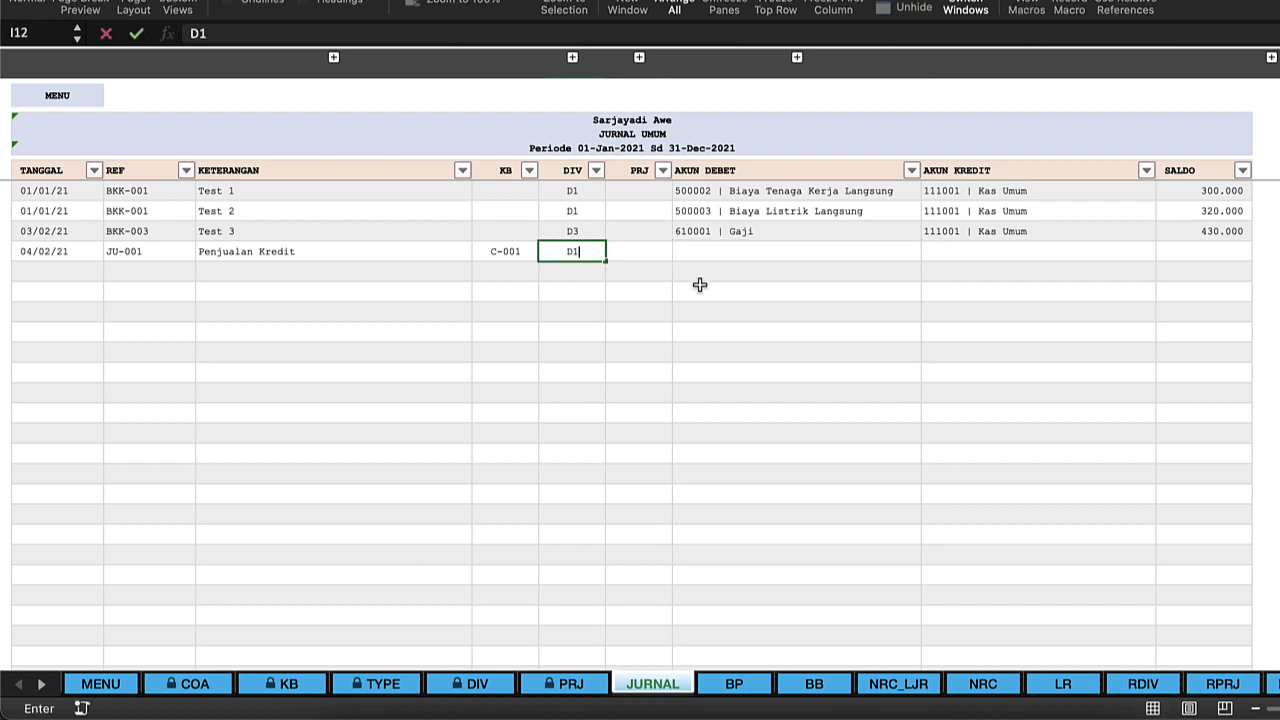
{"action": "key", "text": "Return"}
{"action": "left_click", "coordinate": [572, 185]}
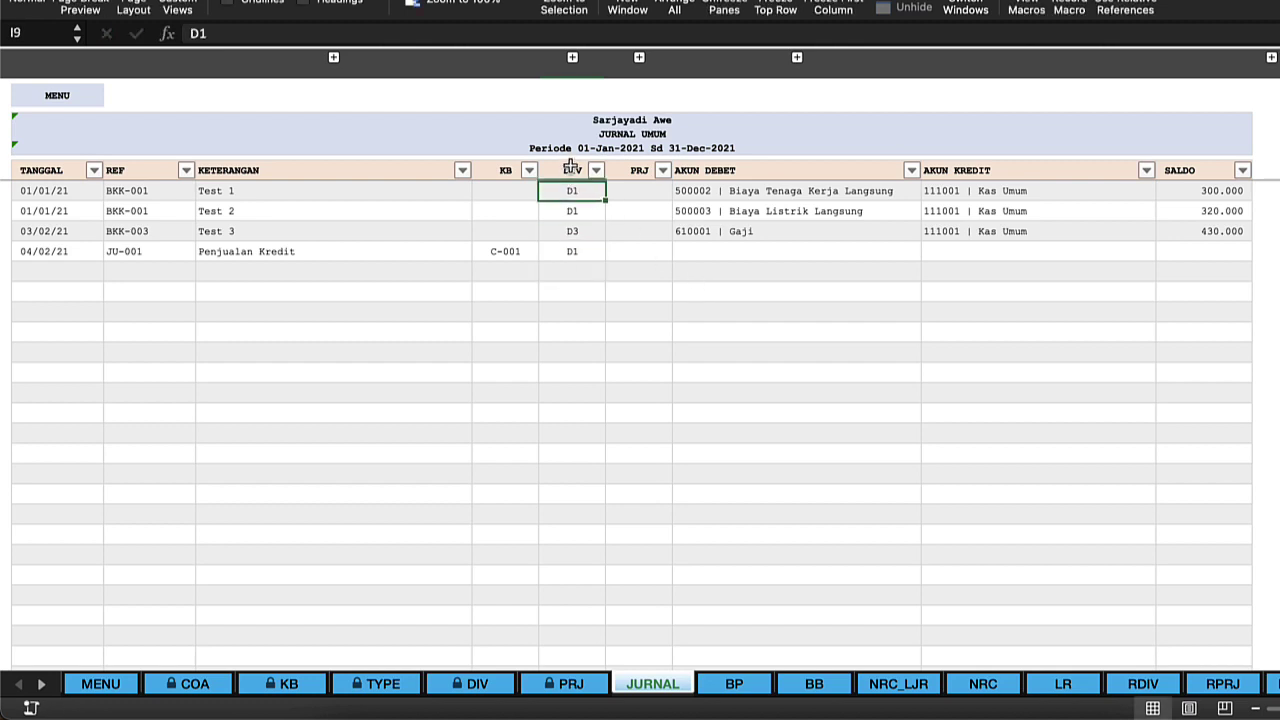
- Review the division codes in the DIV column for the Test 1, Test 2, Test 3 and JU-001 entries
{"action": "left_click", "coordinate": [570, 167]}
{"action": "left_click", "coordinate": [573, 190]}
{"action": "left_click", "coordinate": [571, 166]}
{"action": "left_click_drag", "start_coordinate": [573, 193], "coordinate": [578, 251]}
{"action": "left_click", "coordinate": [622, 218]}
{"action": "left_click", "coordinate": [576, 205]}
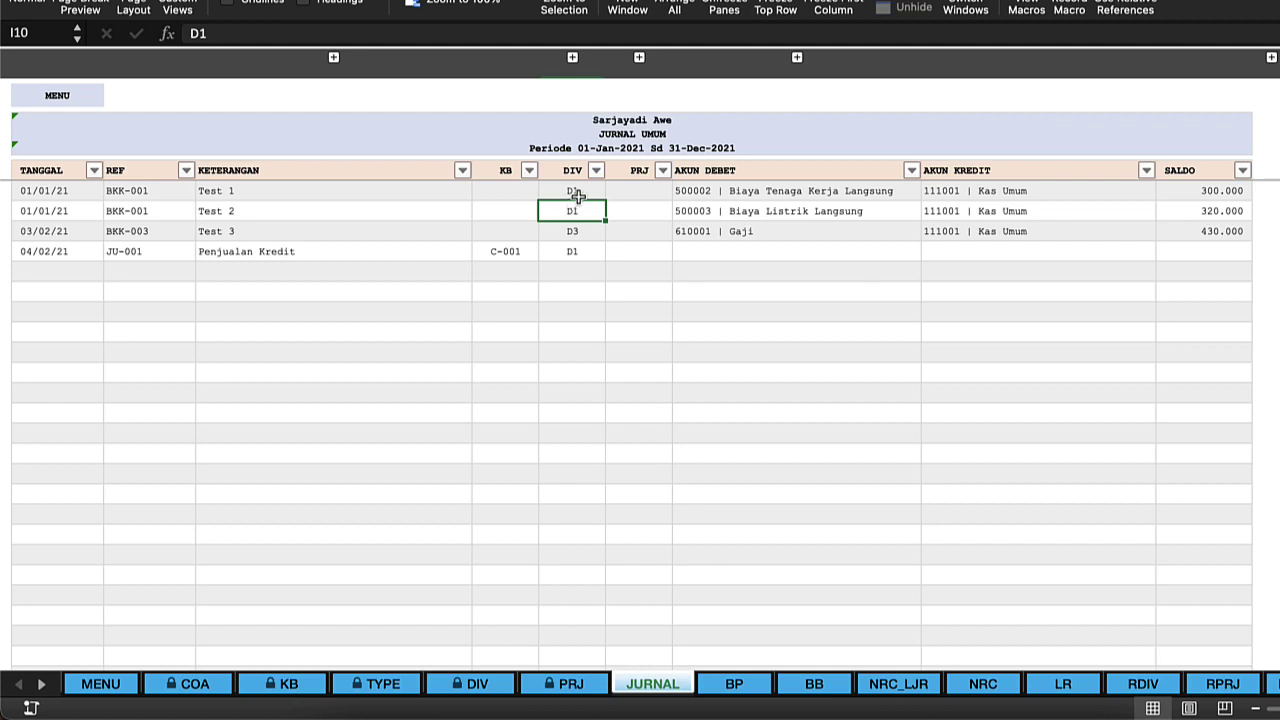
{"action": "left_click", "coordinate": [577, 194]}
{"action": "left_click", "coordinate": [586, 229]}
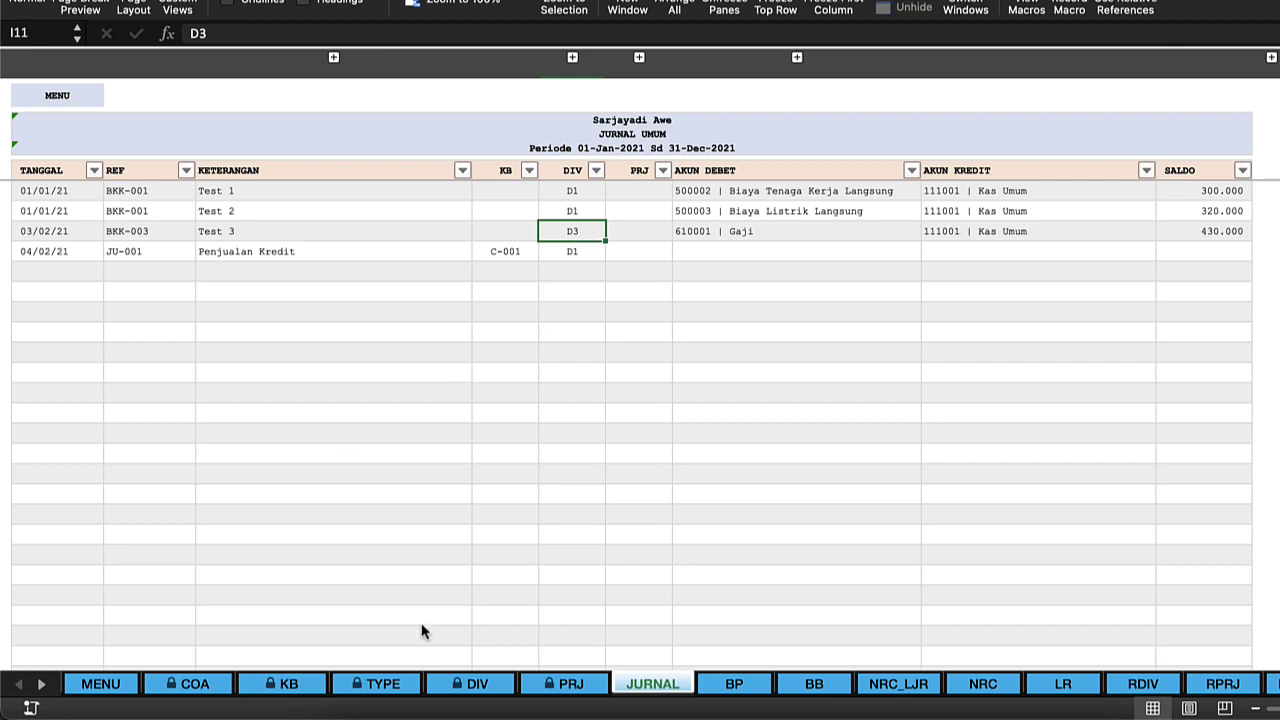
- Set the AKUN DEBET of the JU-001 entry to 111001 | Kas Umum, filtering the account list with Kas Um
{"action": "left_click", "coordinate": [666, 279]}
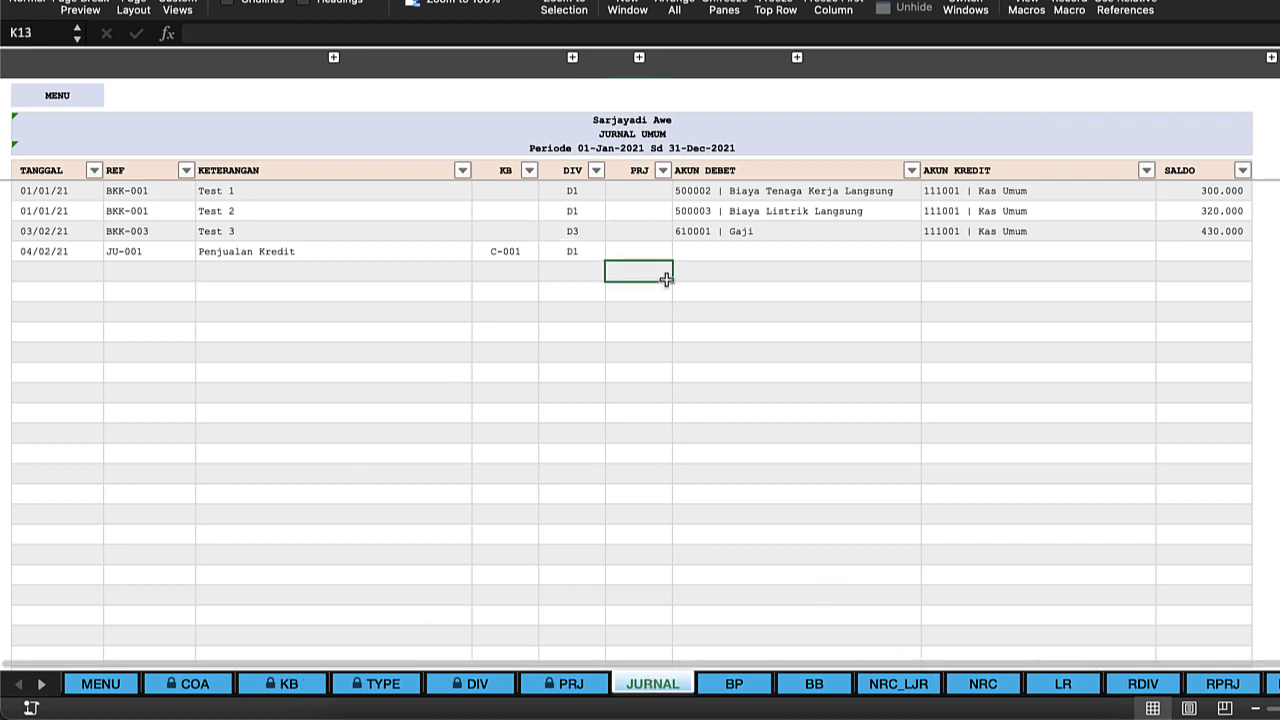
{"action": "left_click", "coordinate": [720, 266]}
{"action": "left_click", "coordinate": [746, 254]}
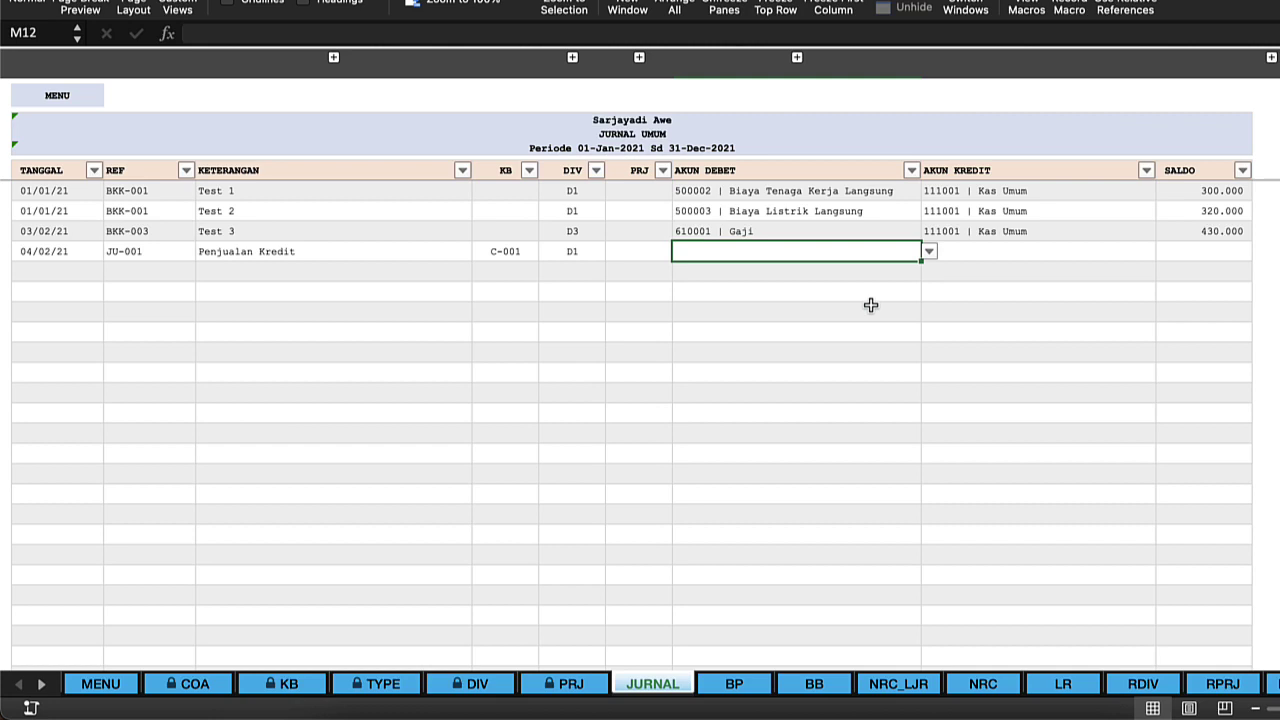
{"action": "type", "text": "Kas Um"}
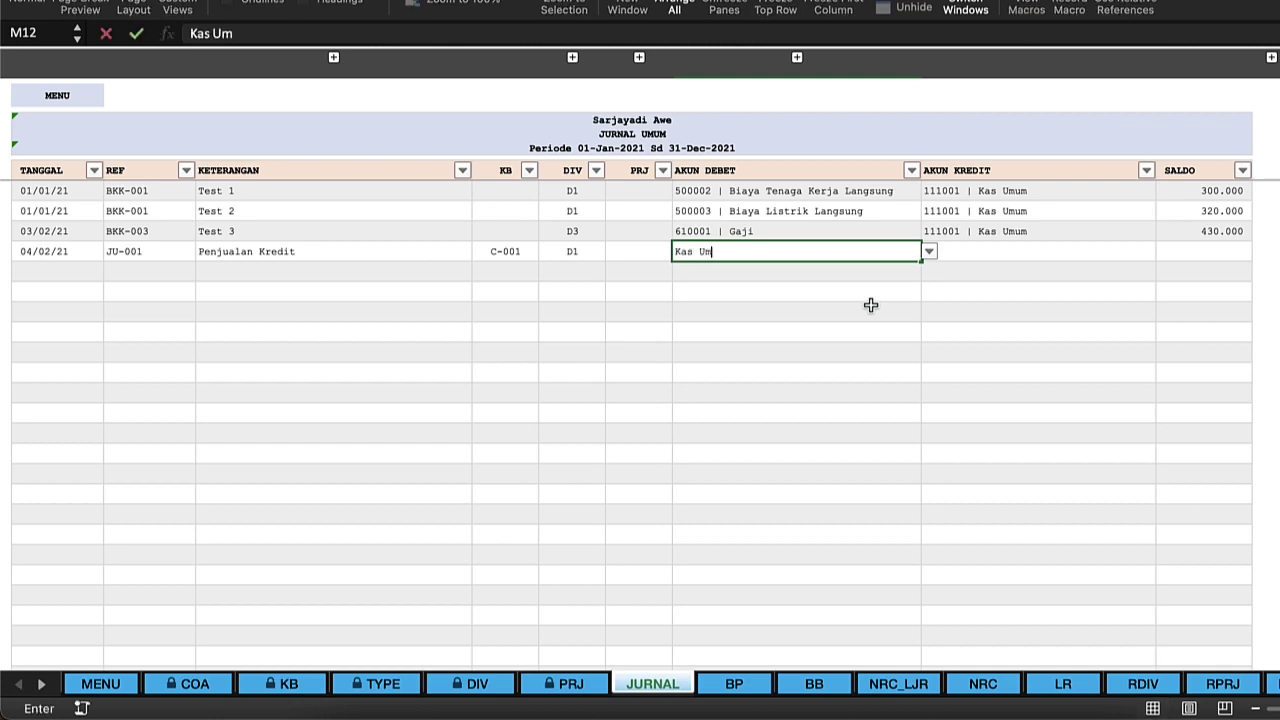
{"action": "key", "text": "Return"}
{"action": "key", "text": "Up"}
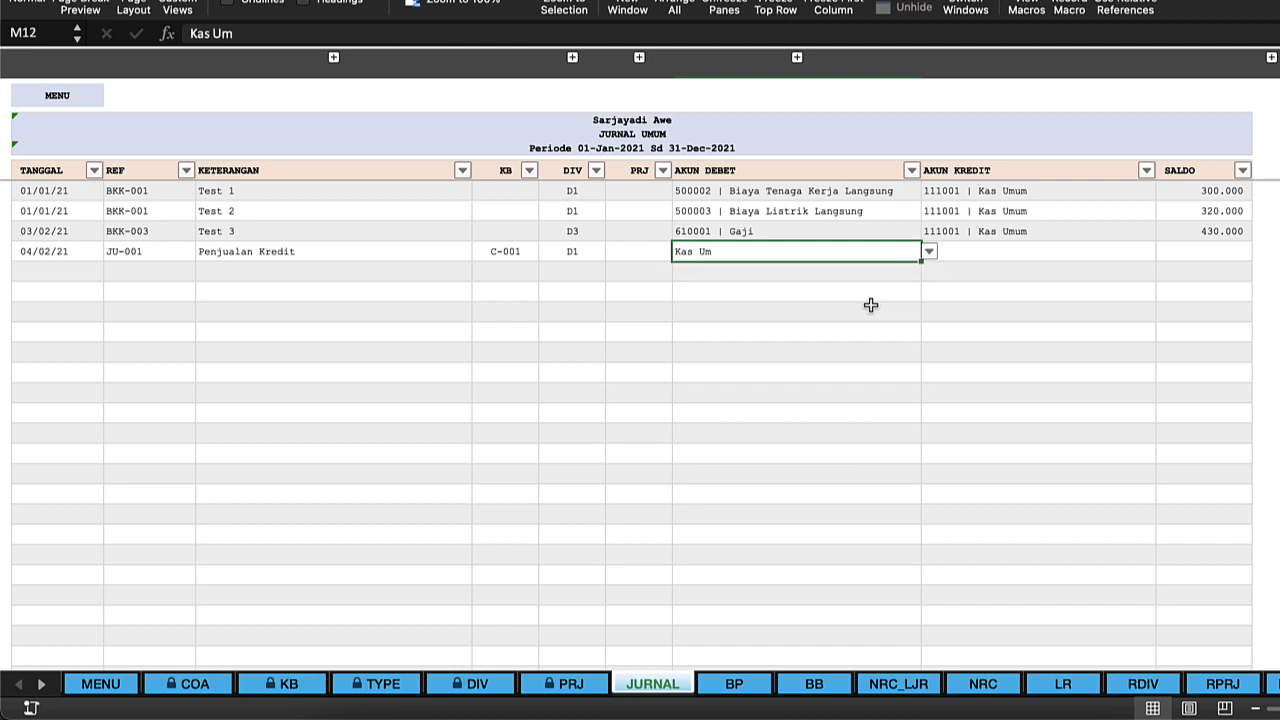
{"action": "left_click", "coordinate": [929, 256]}
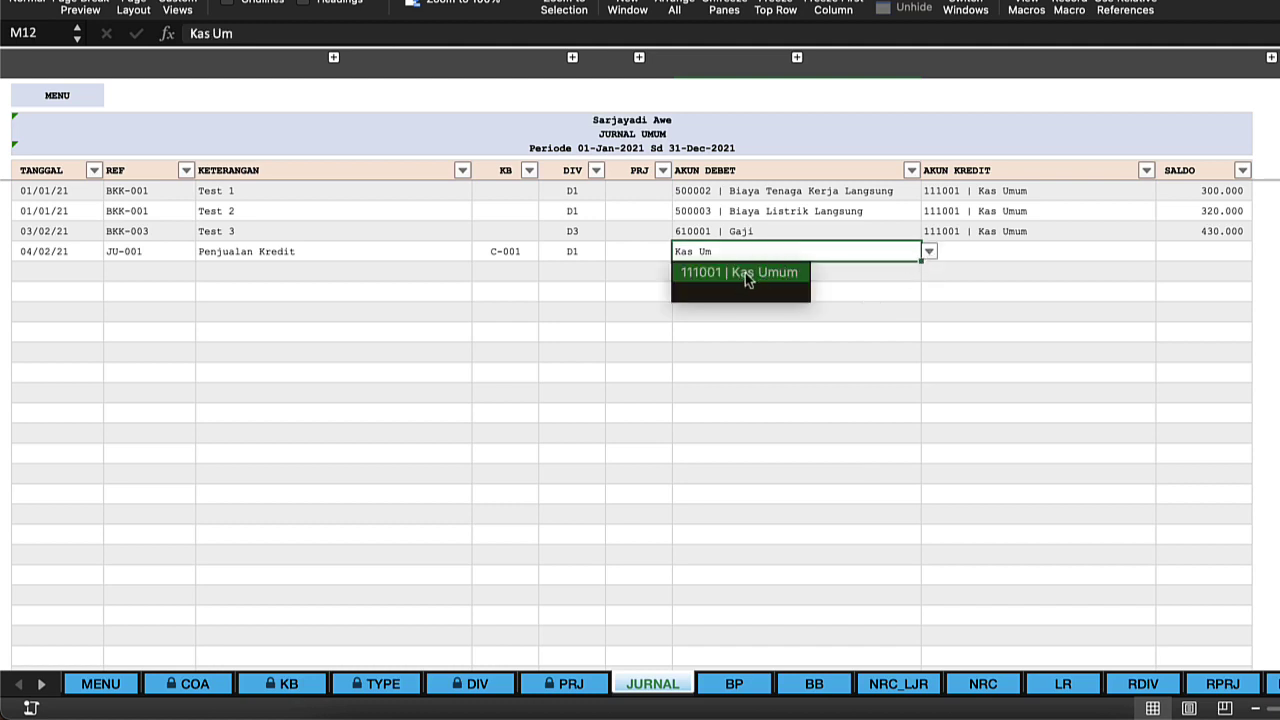
{"action": "left_click", "coordinate": [745, 272]}
{"action": "left_click", "coordinate": [840, 292]}
- Set the AKUN KREDIT of the JU-001 entry to 400001 | Pendapatan, filtering the account list with Pendapatan
{"action": "left_click", "coordinate": [977, 255]}
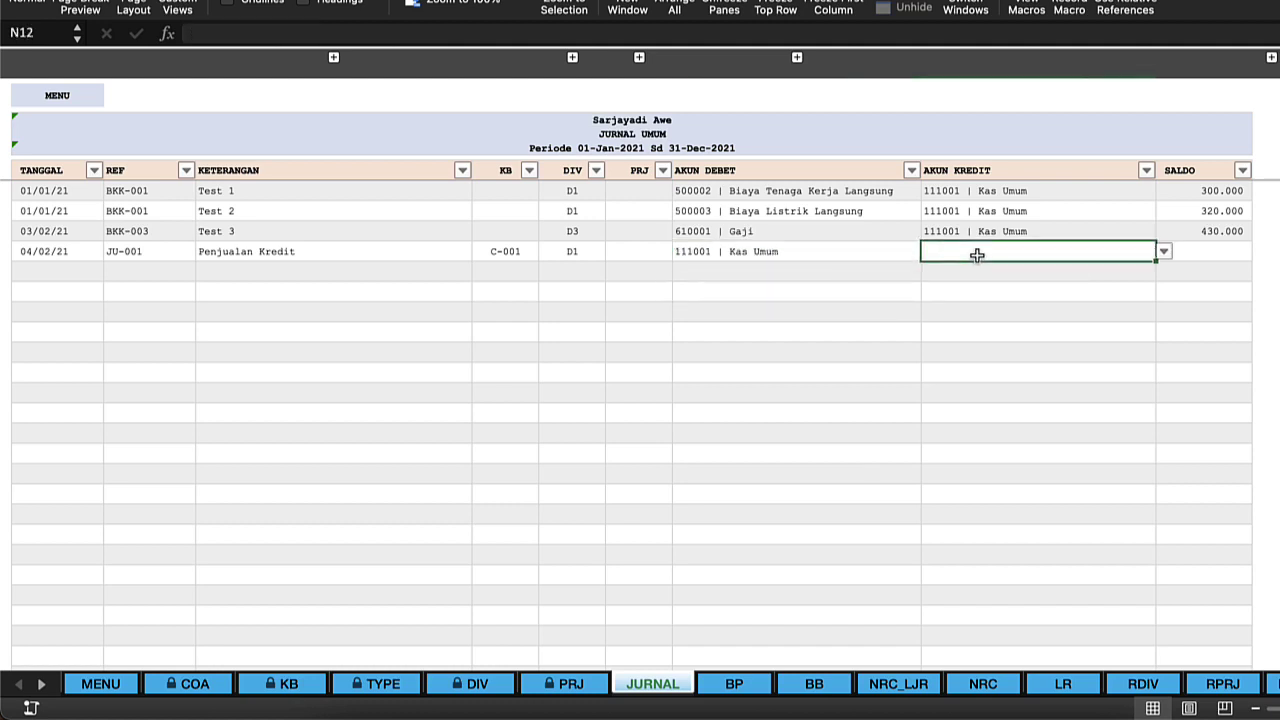
{"action": "type", "text": "Pendapatan"}
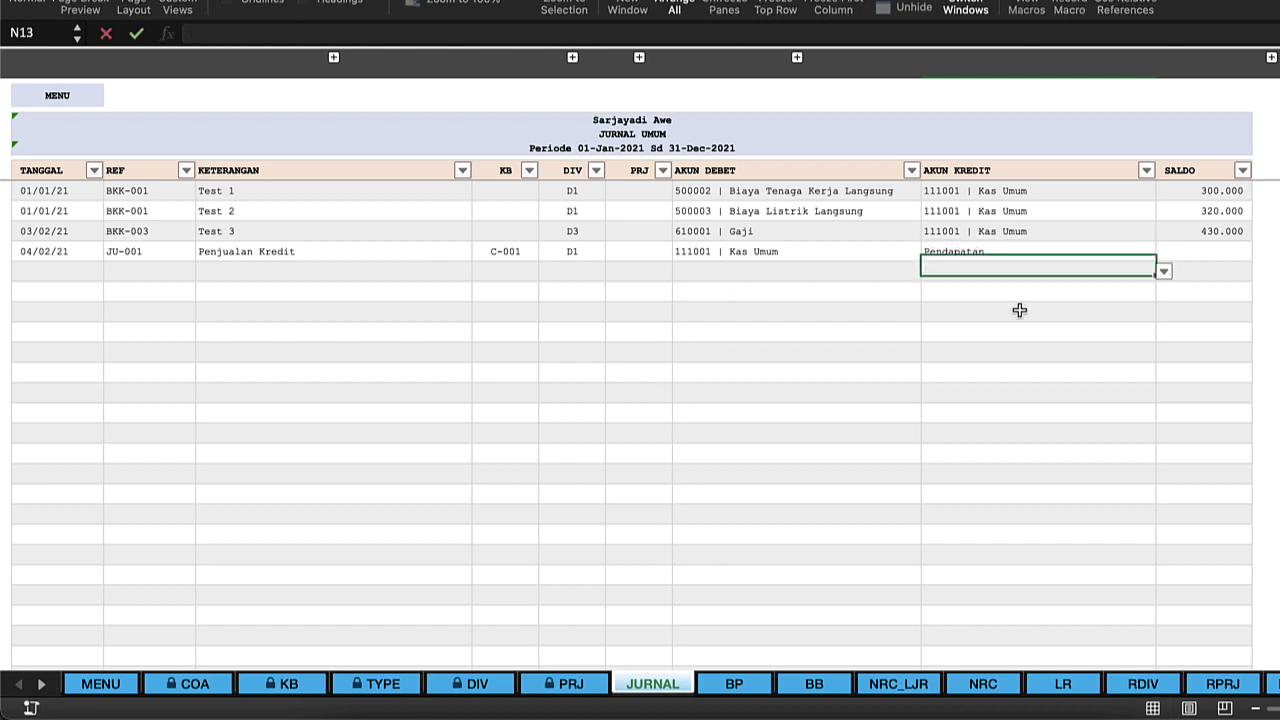
{"action": "left_click", "coordinate": [1165, 255]}
{"action": "left_click", "coordinate": [1165, 255]}
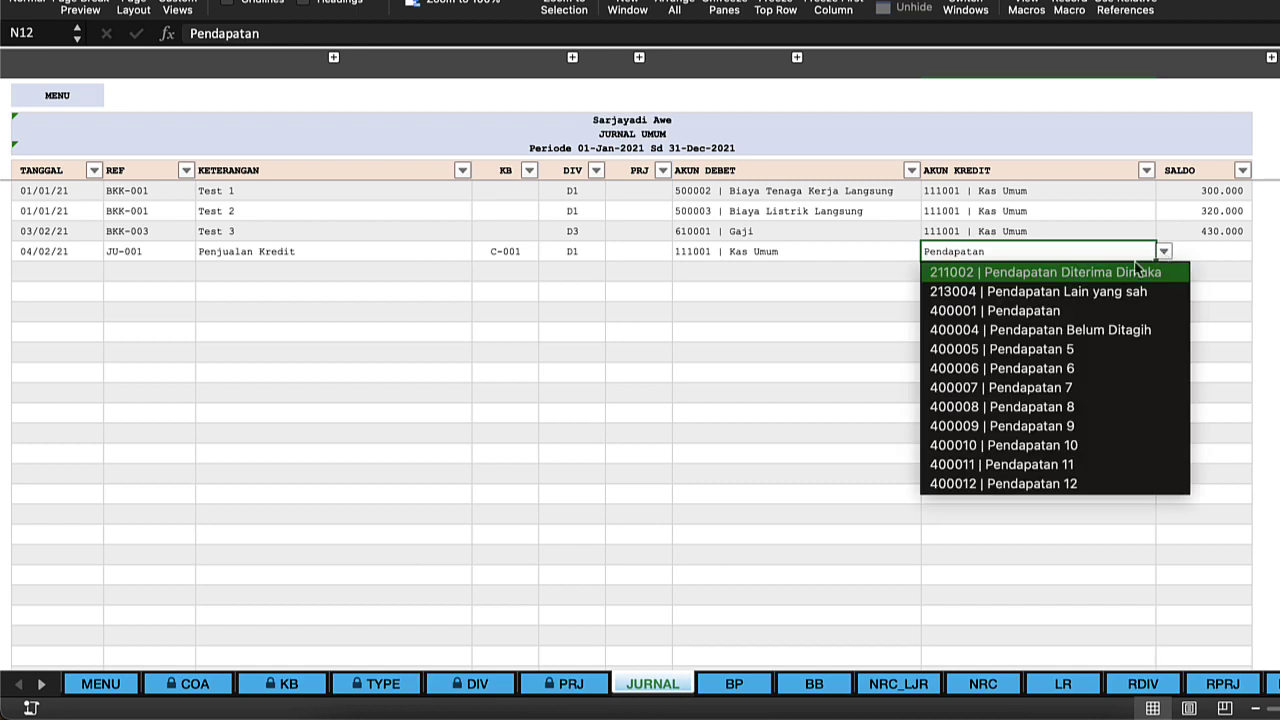
{"action": "left_click", "coordinate": [1028, 316]}
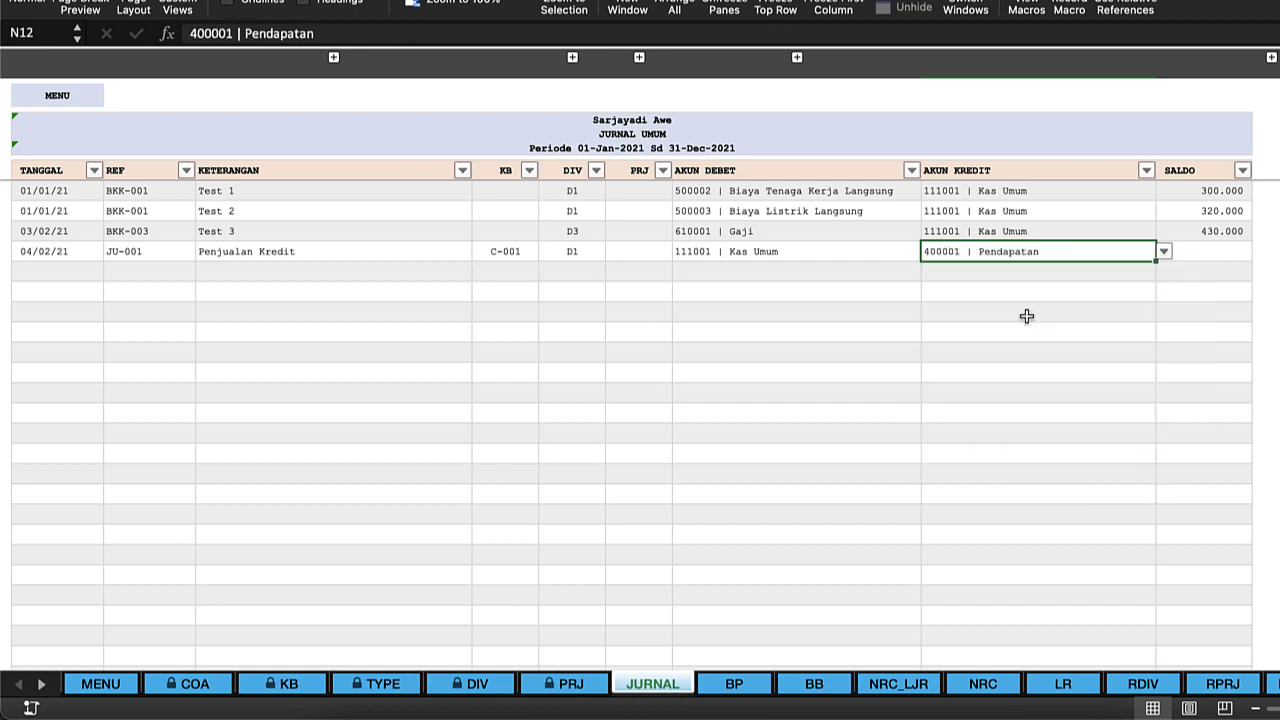
- Enter 1000000 as the SALDO of the JU-001 entry
{"action": "left_click", "coordinate": [1186, 257]}
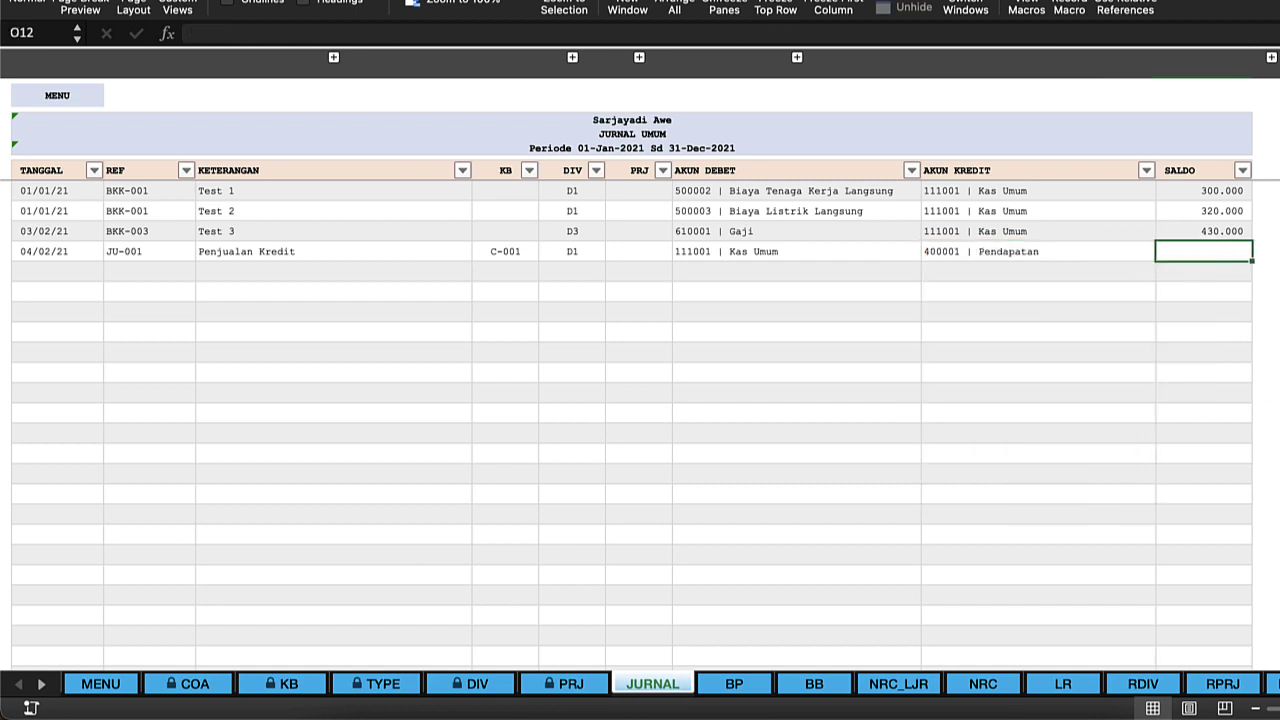
{"action": "type", "text": "1000000"}
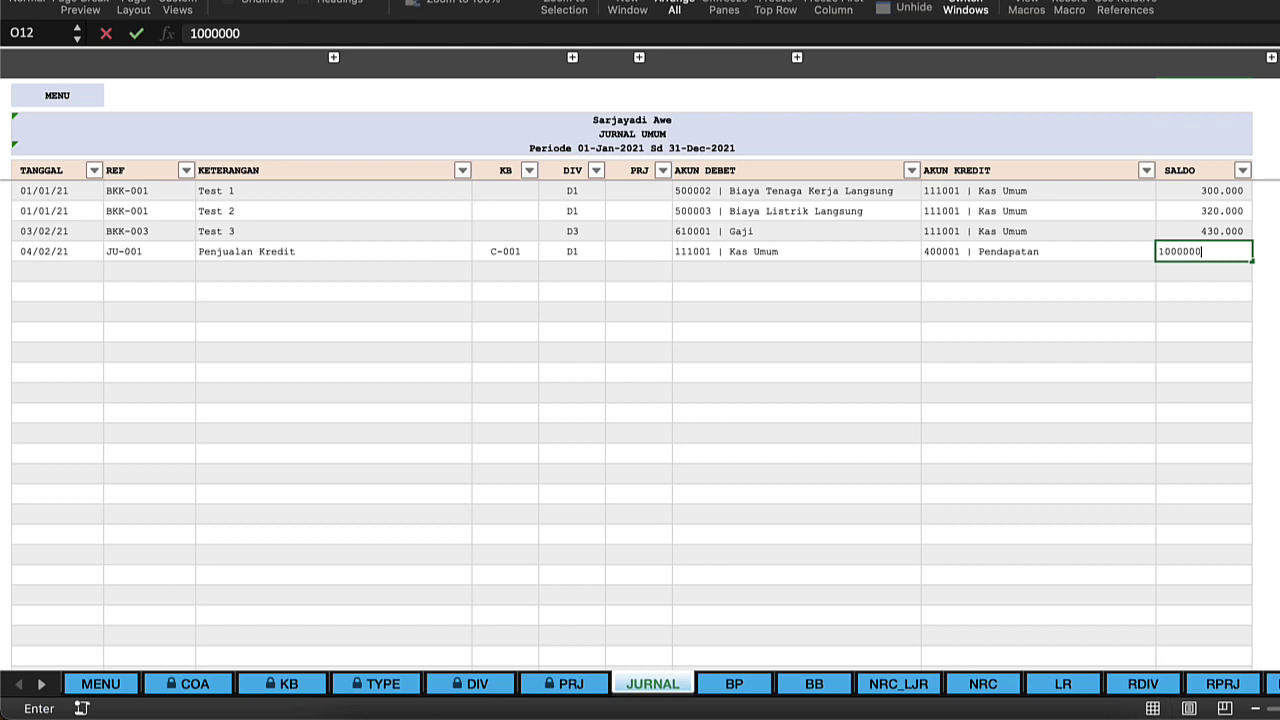
{"action": "key", "text": "Return"}
{"action": "left_click", "coordinate": [1086, 310]}
- Examine the PRJ column together with the debit and credit accounts of the journal entries
{"action": "left_click", "coordinate": [806, 231]}
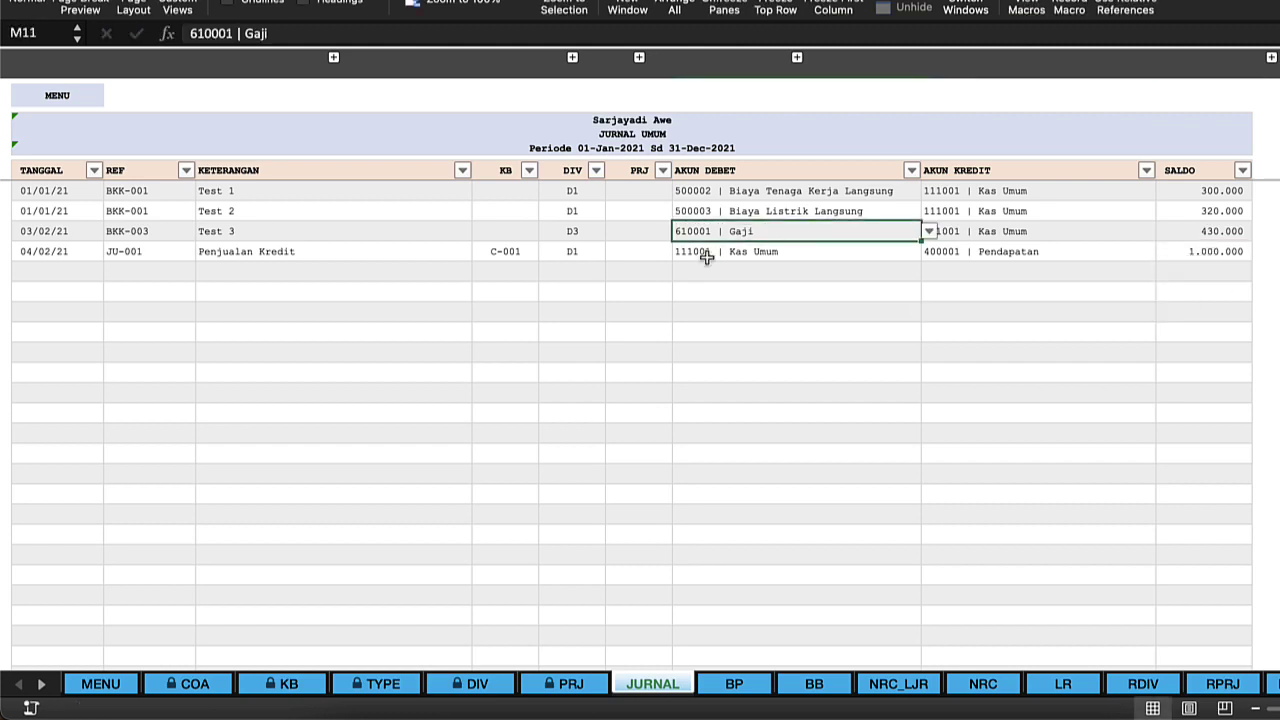
{"action": "left_click", "coordinate": [706, 256]}
{"action": "left_click", "coordinate": [620, 251]}
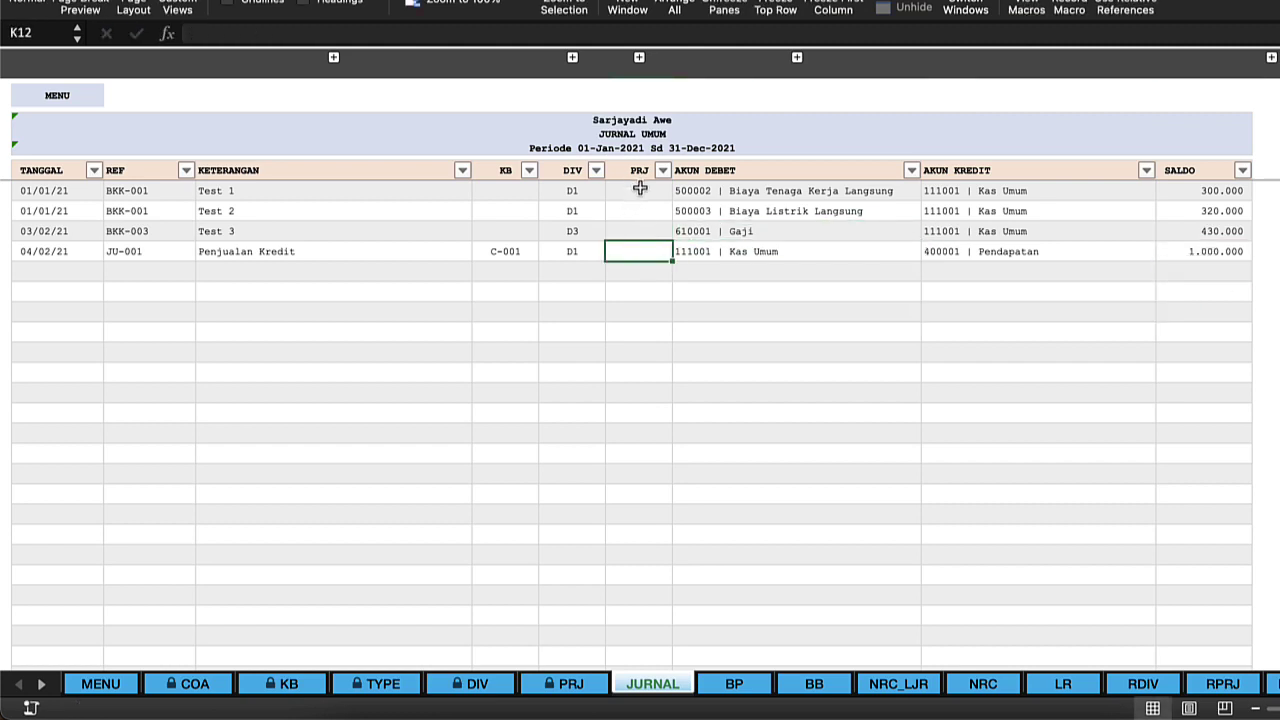
{"action": "left_click", "coordinate": [643, 226]}
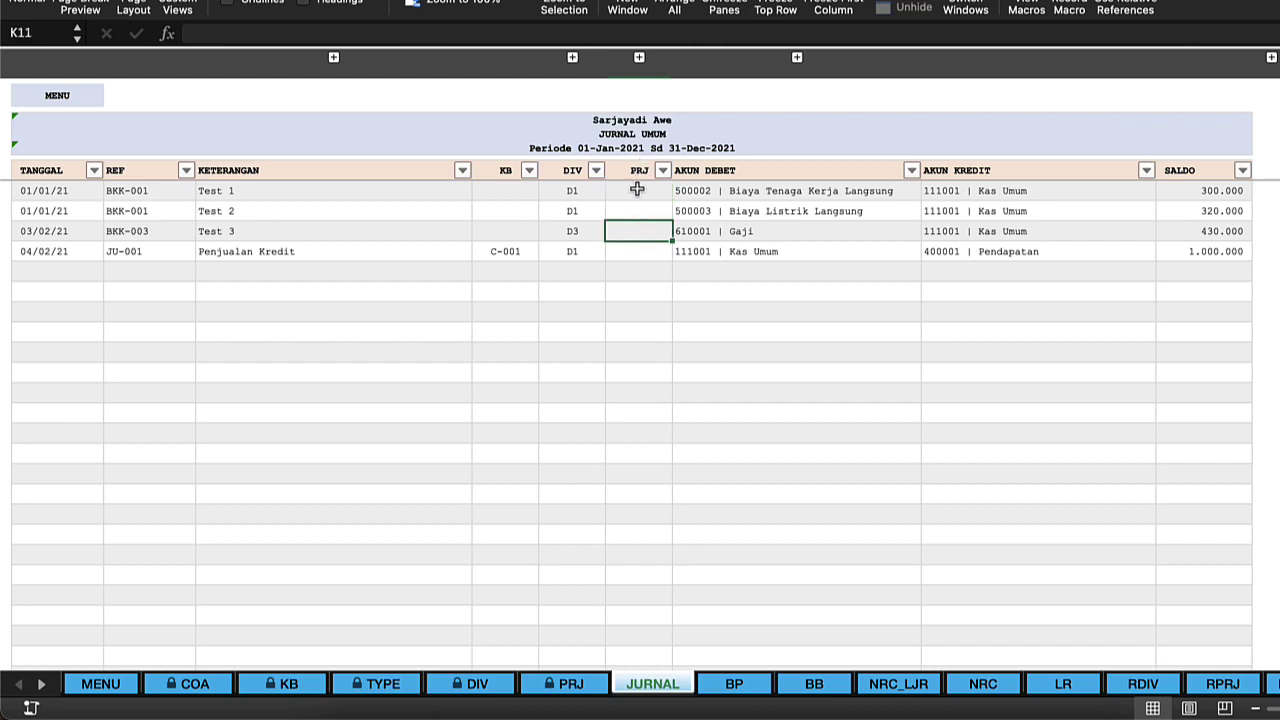
{"action": "left_click", "coordinate": [643, 251]}
{"action": "left_click", "coordinate": [1011, 254]}
{"action": "left_click", "coordinate": [733, 190]}
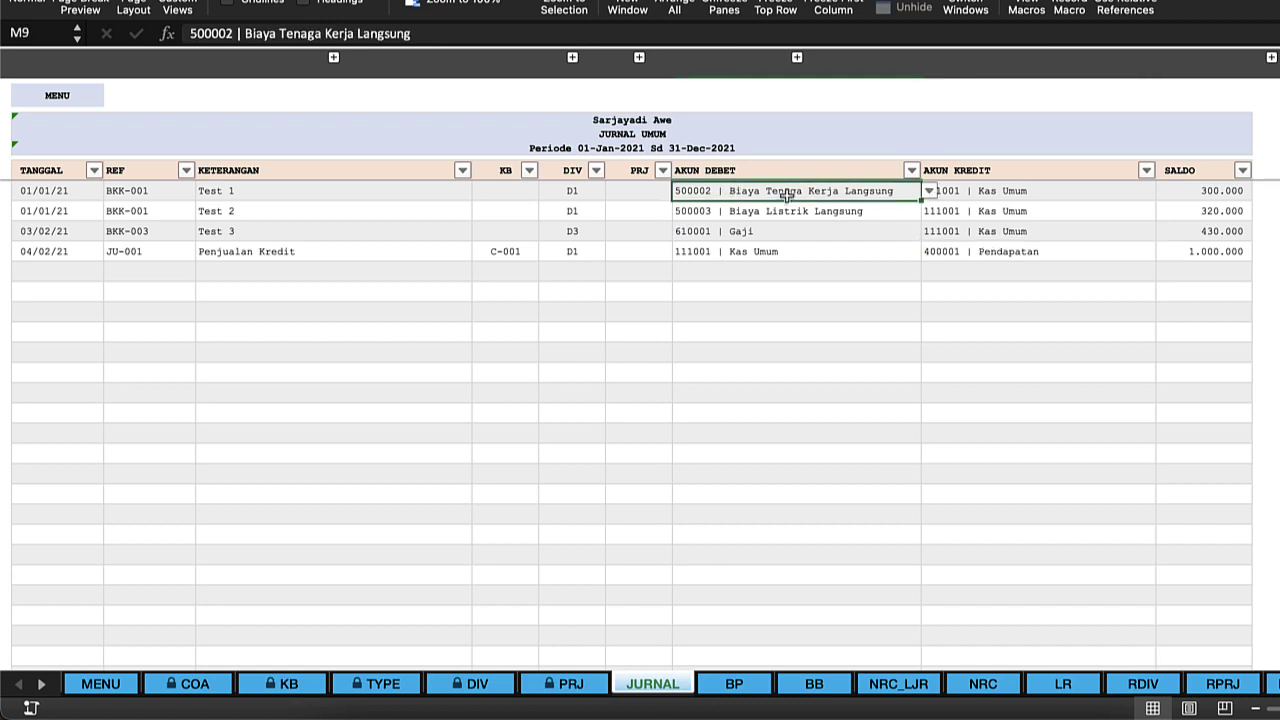
{"action": "left_click", "coordinate": [957, 253]}
{"action": "left_click", "coordinate": [616, 250]}
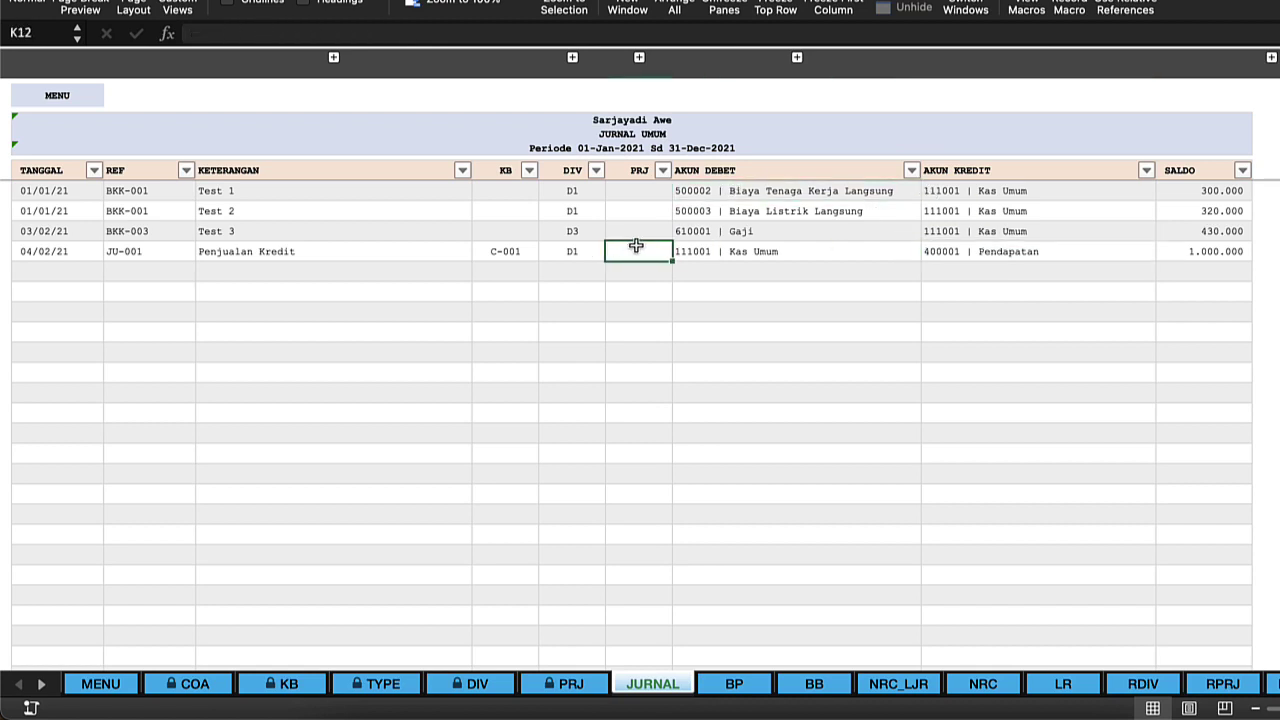
{"action": "left_click", "coordinate": [500, 311]}
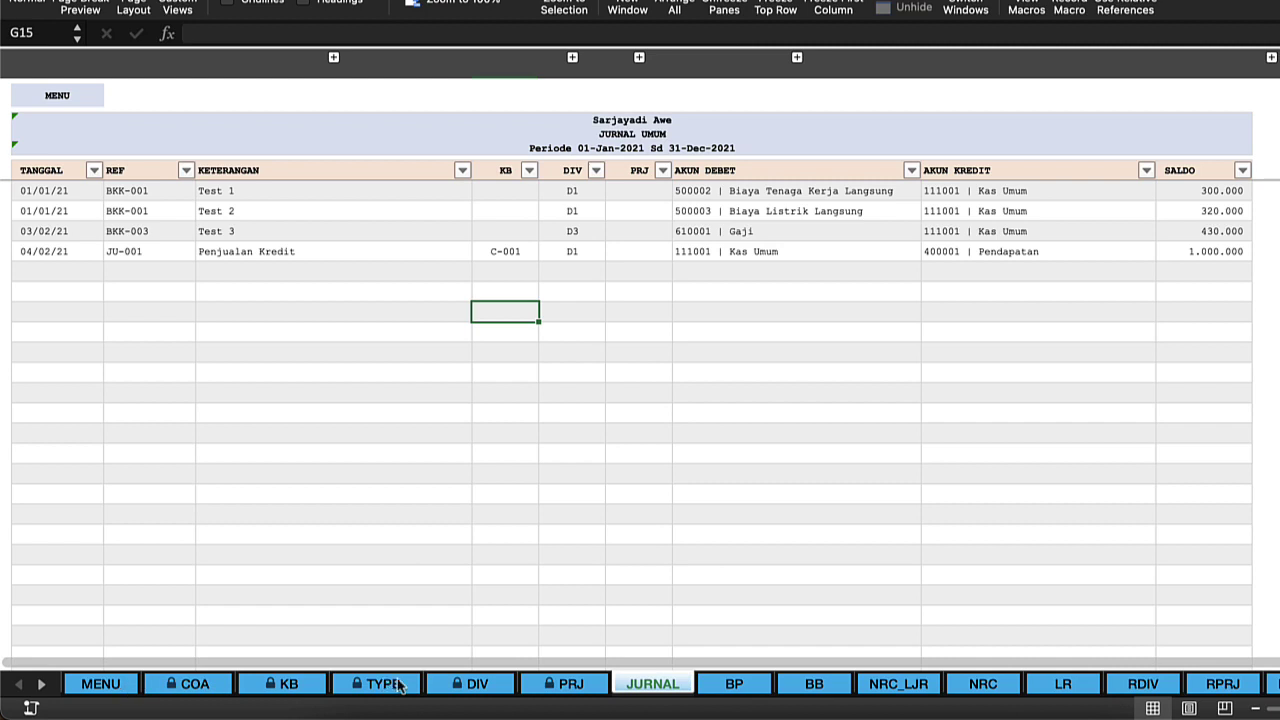
- Open the Daftar Project list through the main menu and go to its first KODE cell
{"action": "left_click", "coordinate": [64, 104]}
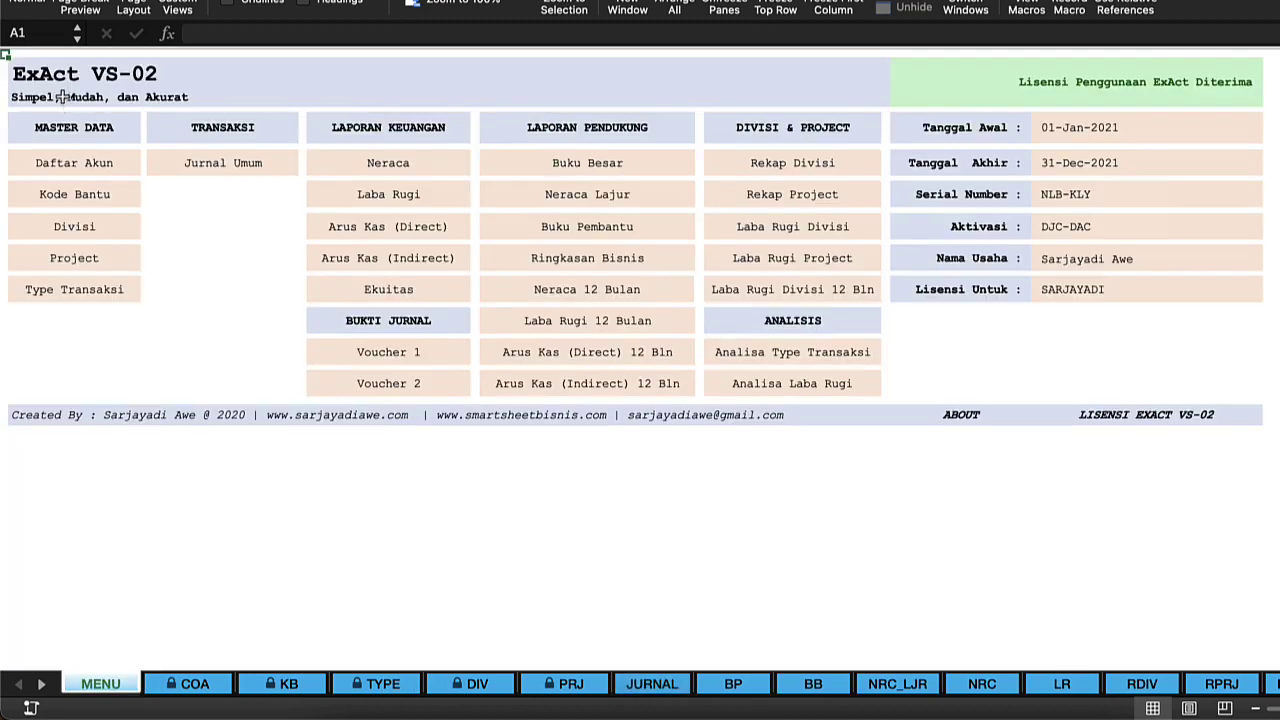
{"action": "left_click", "coordinate": [86, 266]}
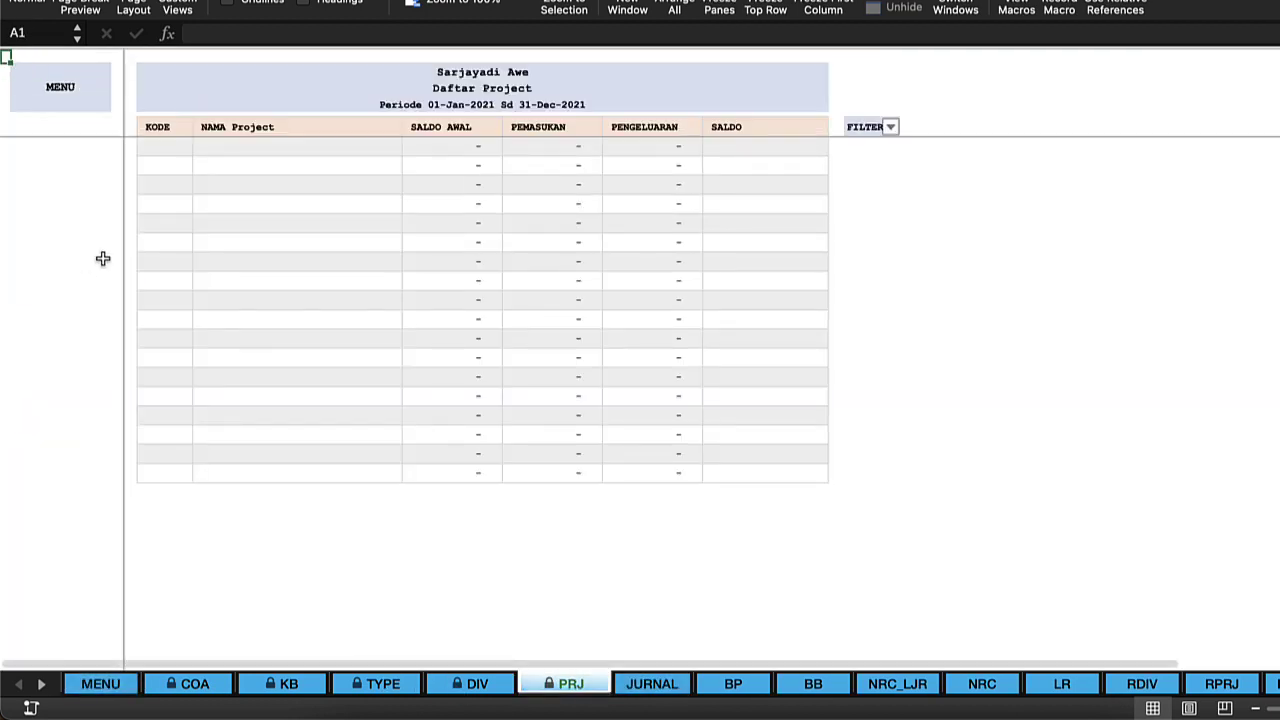
{"action": "left_click", "coordinate": [251, 151]}
{"action": "left_click", "coordinate": [167, 154]}
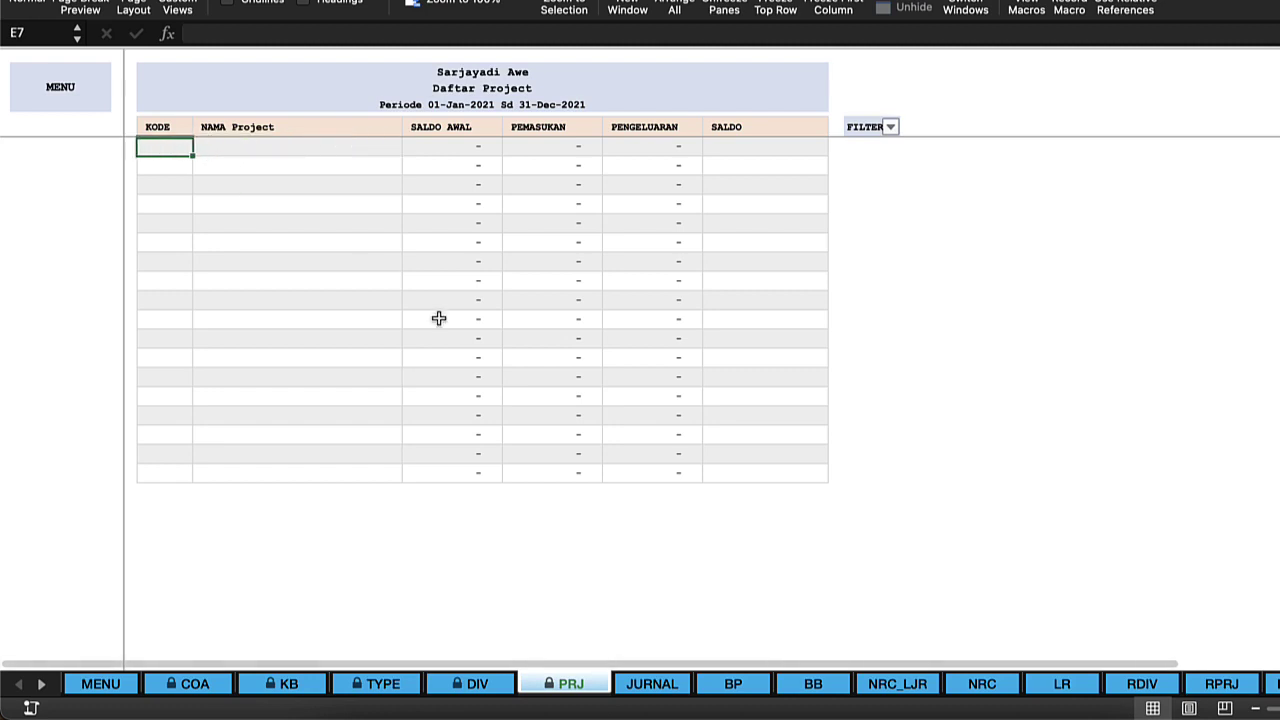
- Enter P-01 as the KODE of the first project
{"action": "type", "text": "P"}
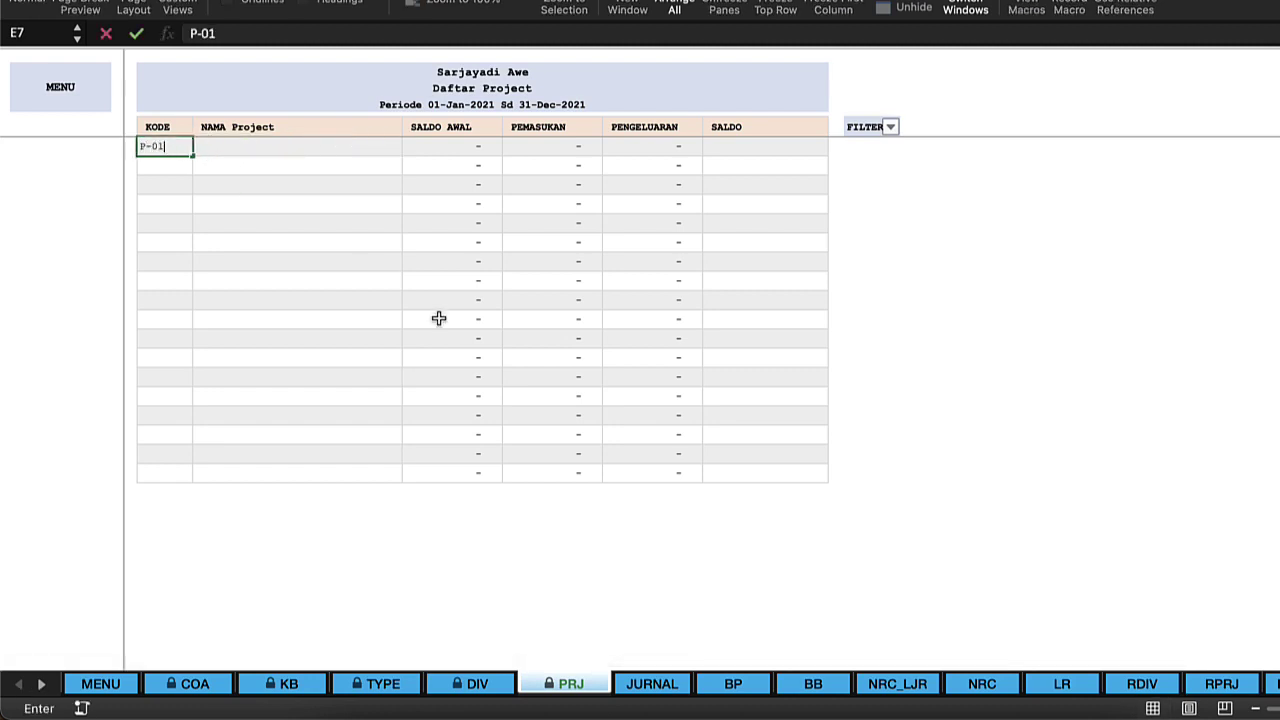
{"action": "type", "text": "-01"}
{"action": "key", "text": "Return"}
{"action": "key", "text": "Down"}
{"action": "key", "text": "Up"}
{"action": "key", "text": "Up"}
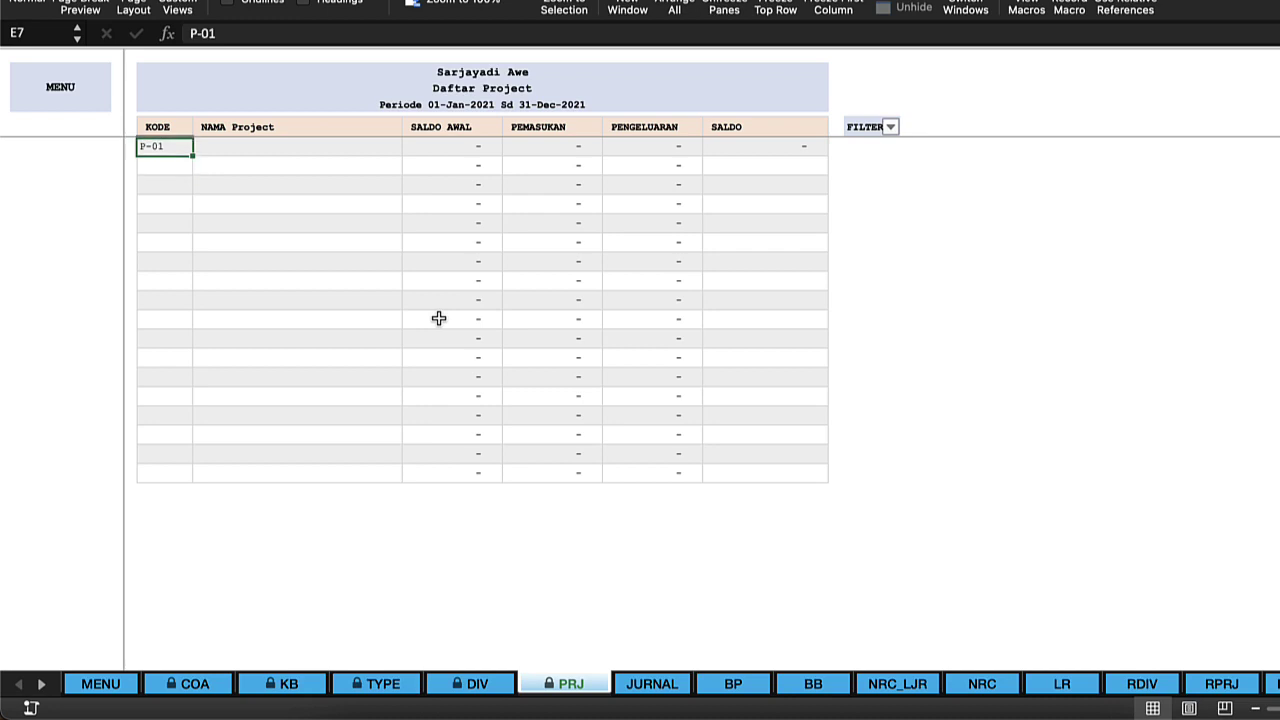
- Enter the first project with KODE P01 and the name Project Pertama
{"action": "type", "text": "P01"}
{"action": "key", "text": "Return"}
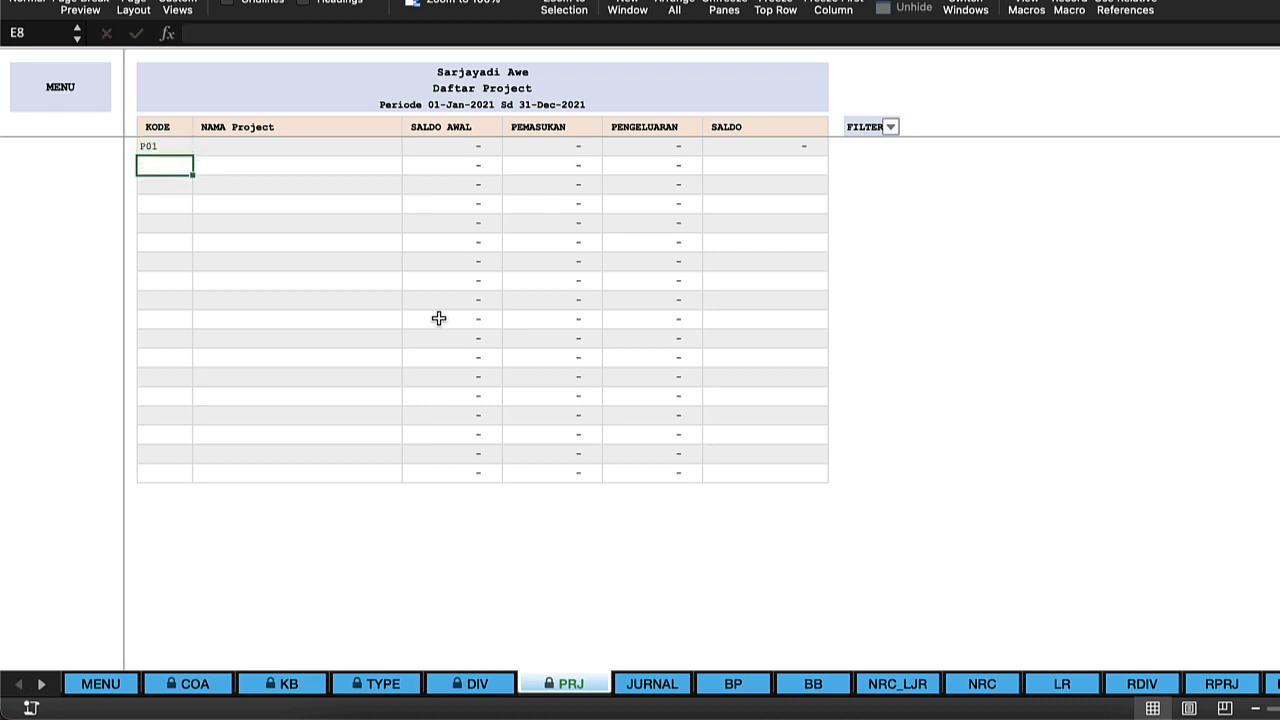
{"action": "left_click", "coordinate": [306, 148]}
{"action": "type", "text": "Proje"}
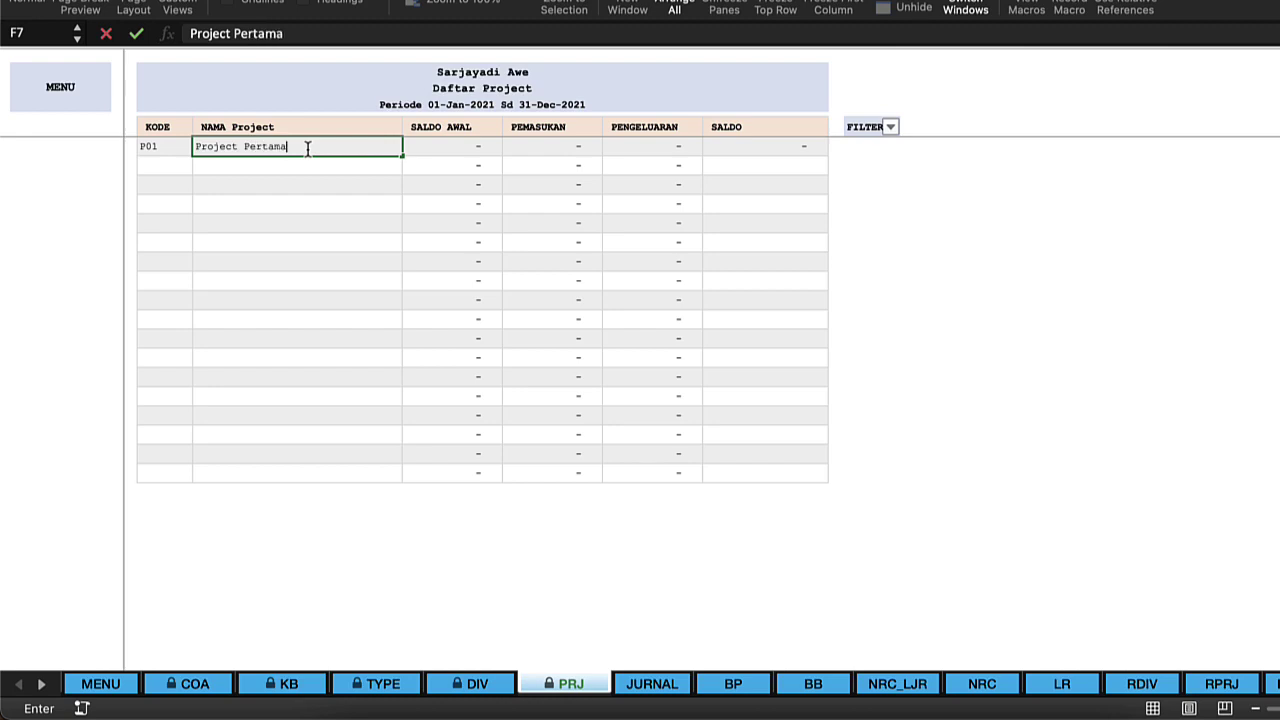
{"action": "type", "text": "ct Pertama"}
{"action": "key", "text": "Return"}
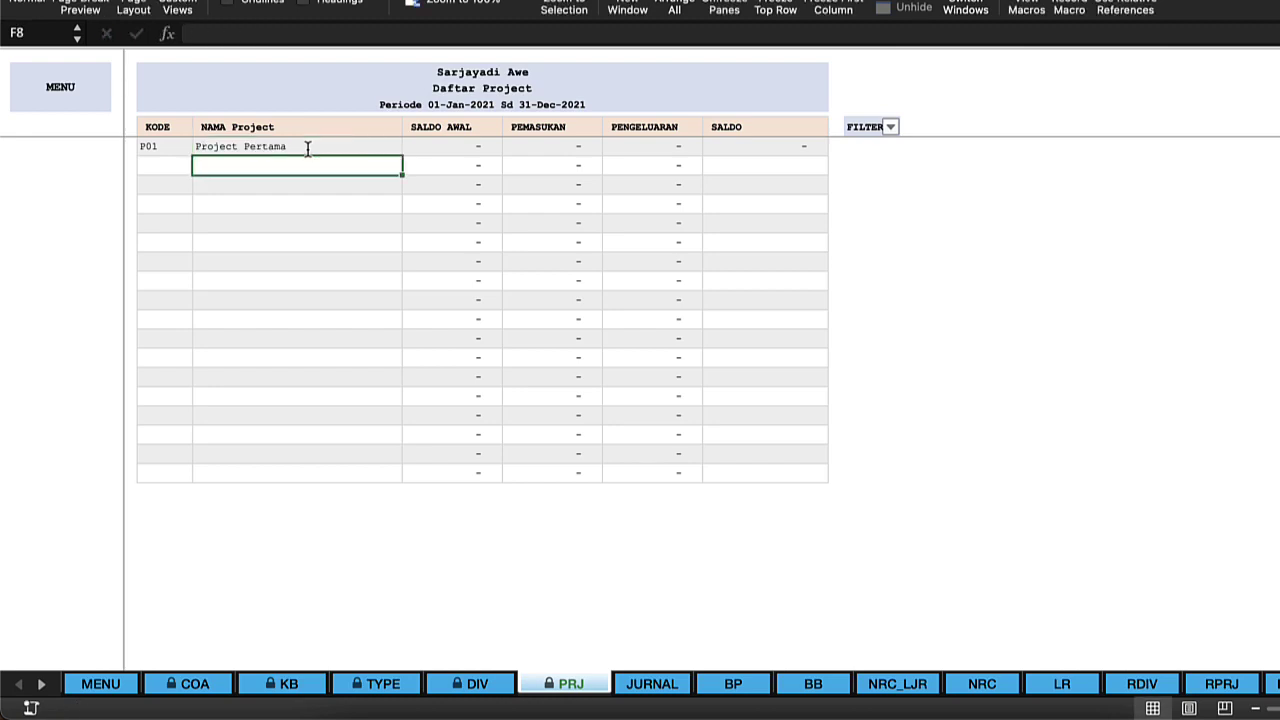
- Return to Jurnal Umum through the main menu and set the PRJ of the JU-001 entry to P01
{"action": "left_click", "coordinate": [70, 100]}
{"action": "left_click", "coordinate": [245, 172]}
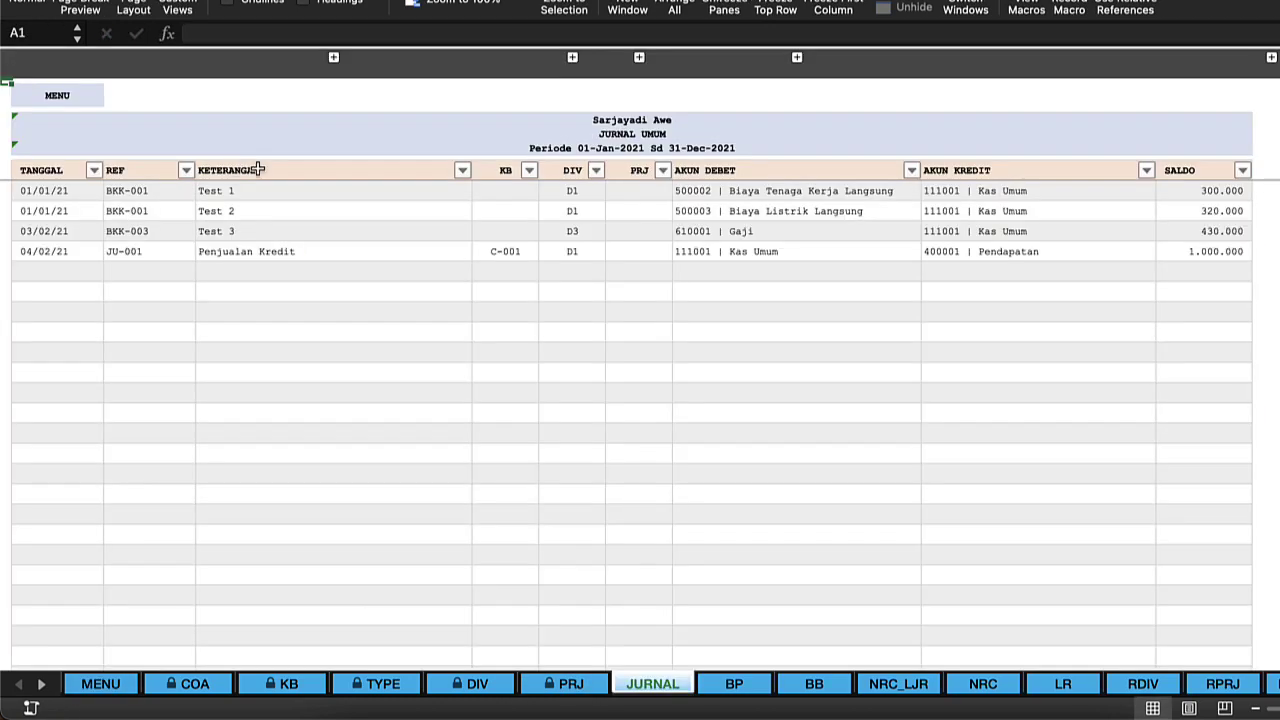
{"action": "left_click", "coordinate": [649, 253]}
{"action": "type", "text": "P"}
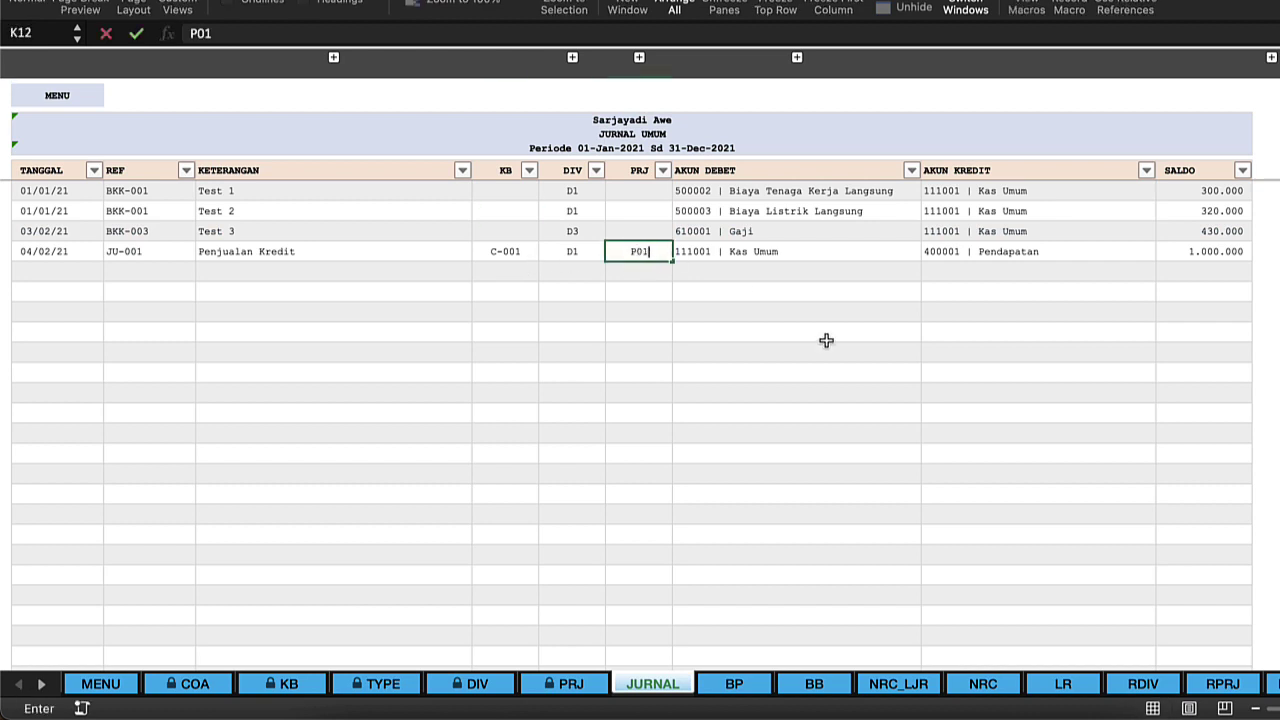
{"action": "type", "text": "01"}
{"action": "key", "text": "Return"}
- Set the PRJ of the Test 1 entry to P01
{"action": "left_click", "coordinate": [641, 190]}
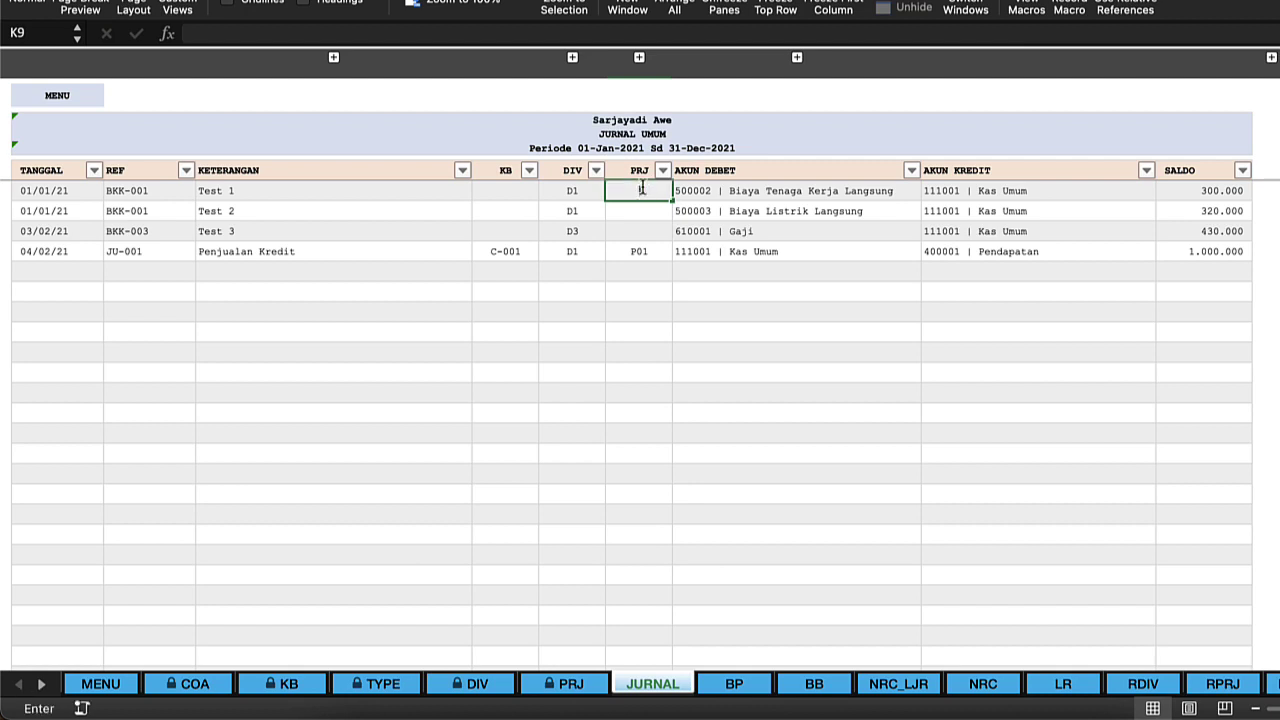
{"action": "type", "text": "P01"}
{"action": "key", "text": "Return"}
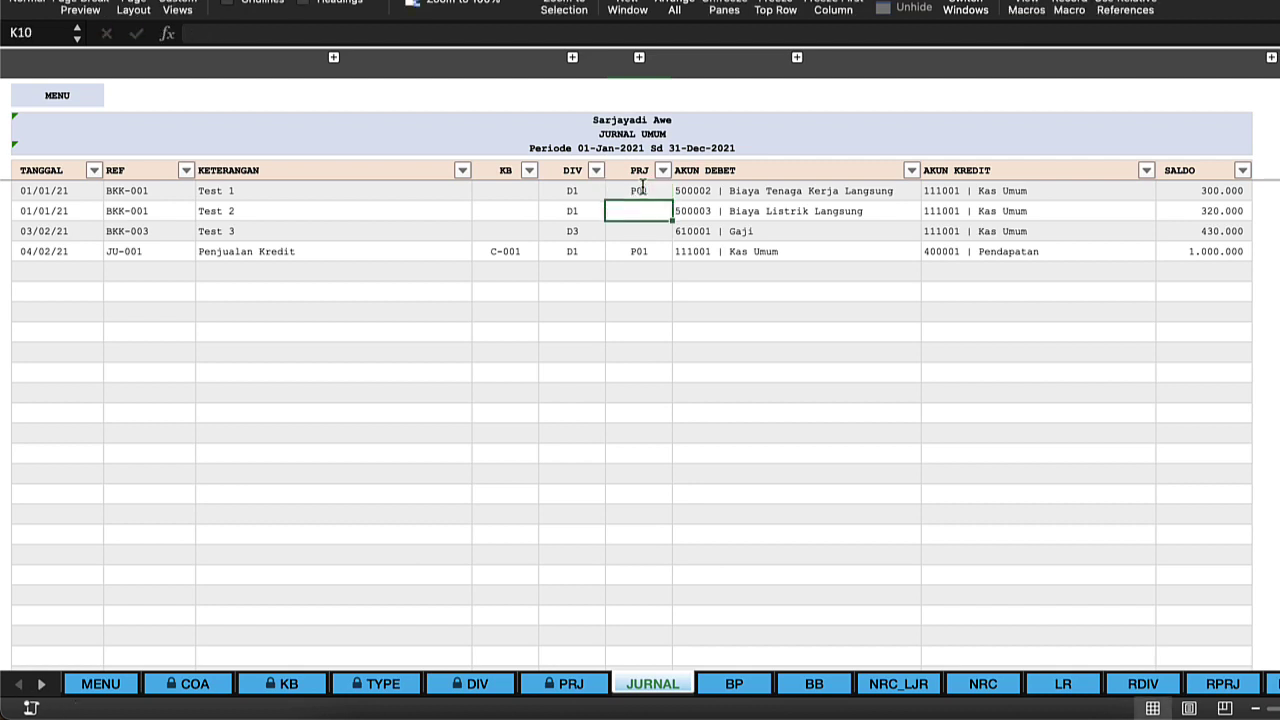
- Check the accounts of the Test 1 and Test 2 entries, and reopen Daftar Project to view the totals of P01
{"action": "left_click", "coordinate": [789, 213]}
{"action": "left_click", "coordinate": [977, 214]}
{"action": "left_click", "coordinate": [799, 211]}
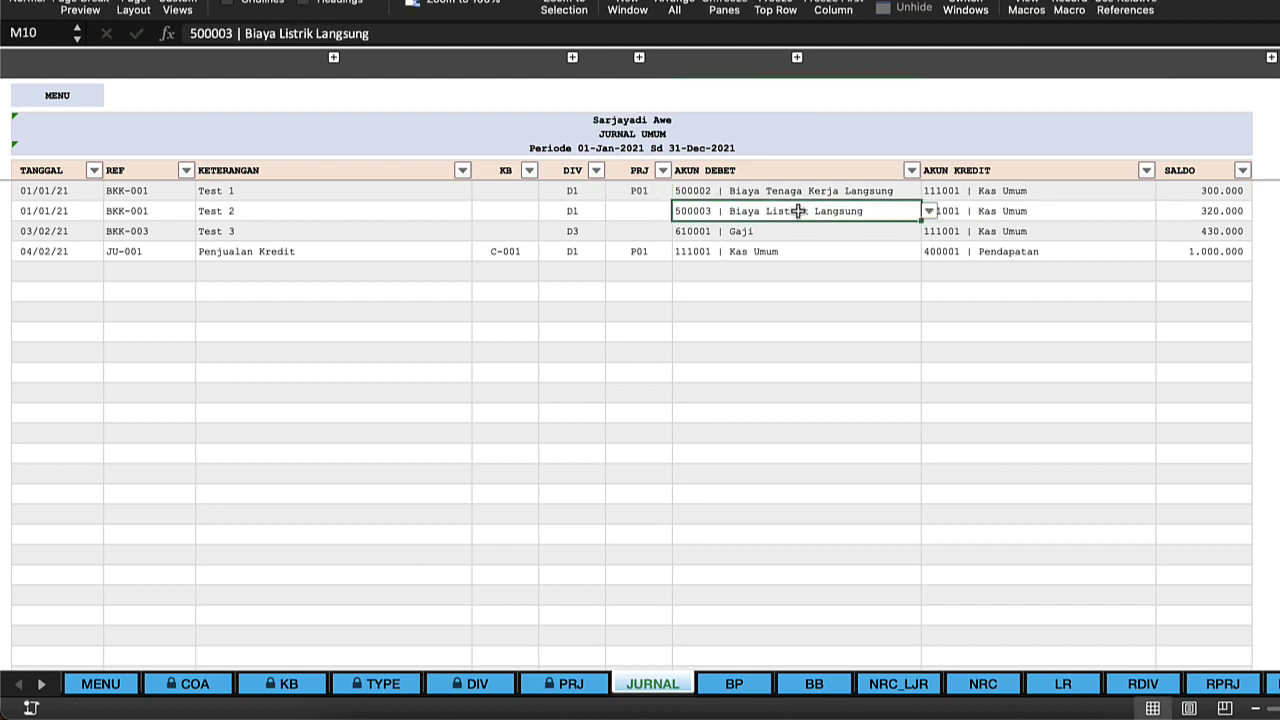
{"action": "left_click", "coordinate": [796, 189]}
{"action": "left_click", "coordinate": [622, 184]}
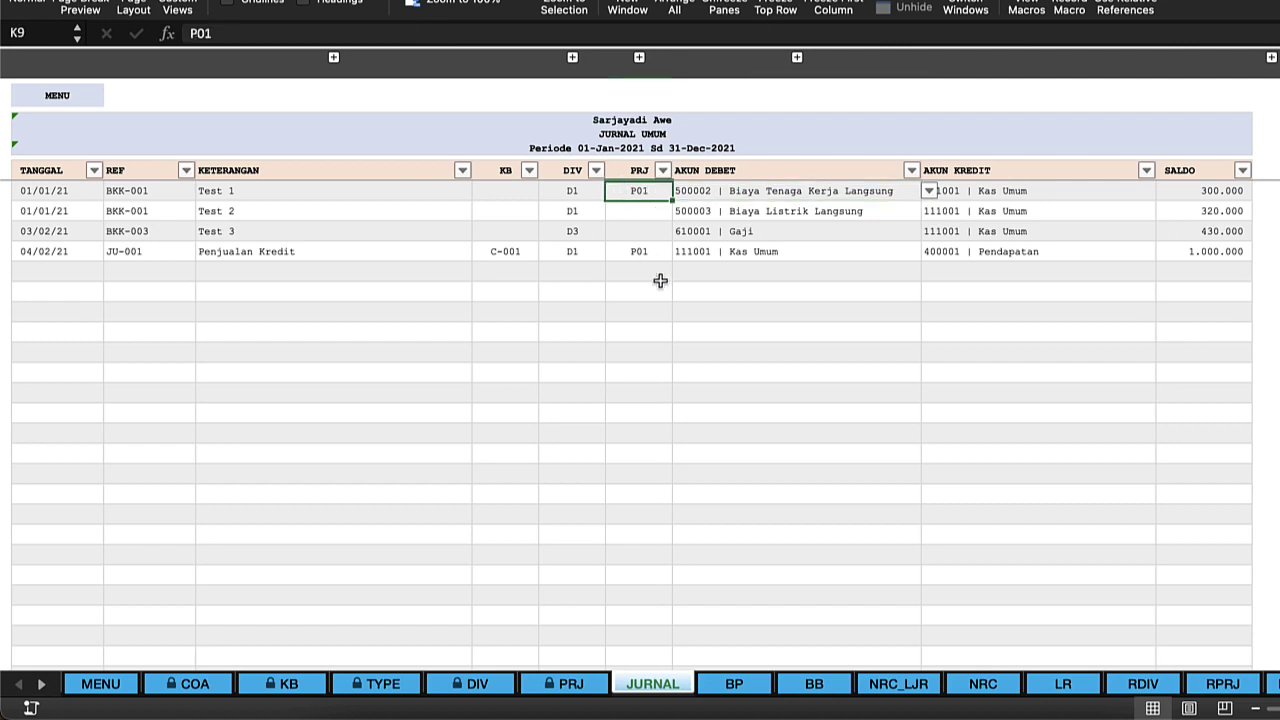
{"action": "left_click", "coordinate": [557, 308]}
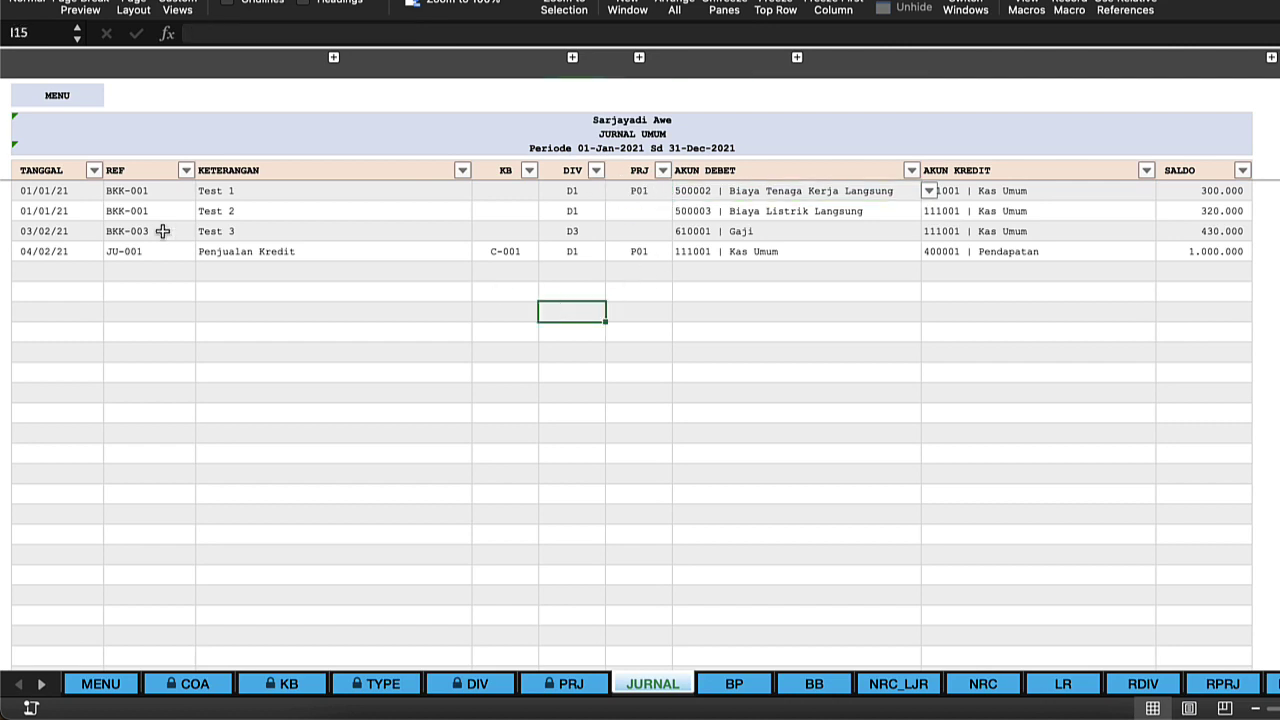
{"action": "left_click", "coordinate": [58, 97]}
{"action": "left_click", "coordinate": [78, 258]}
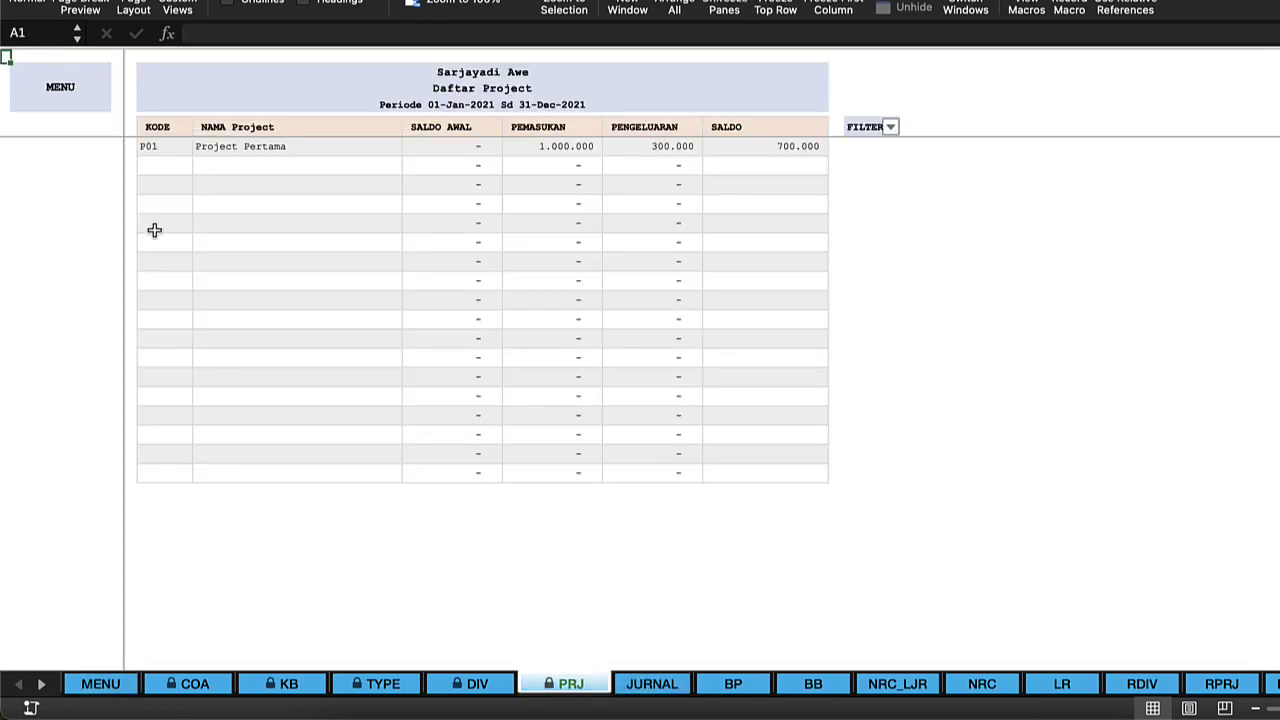
- Check the PEMASUKAN and PENGELUARAN totals of project P01 in Daftar Project
{"action": "left_click", "coordinate": [372, 168]}
{"action": "left_click", "coordinate": [545, 164]}
{"action": "left_click", "coordinate": [572, 147]}
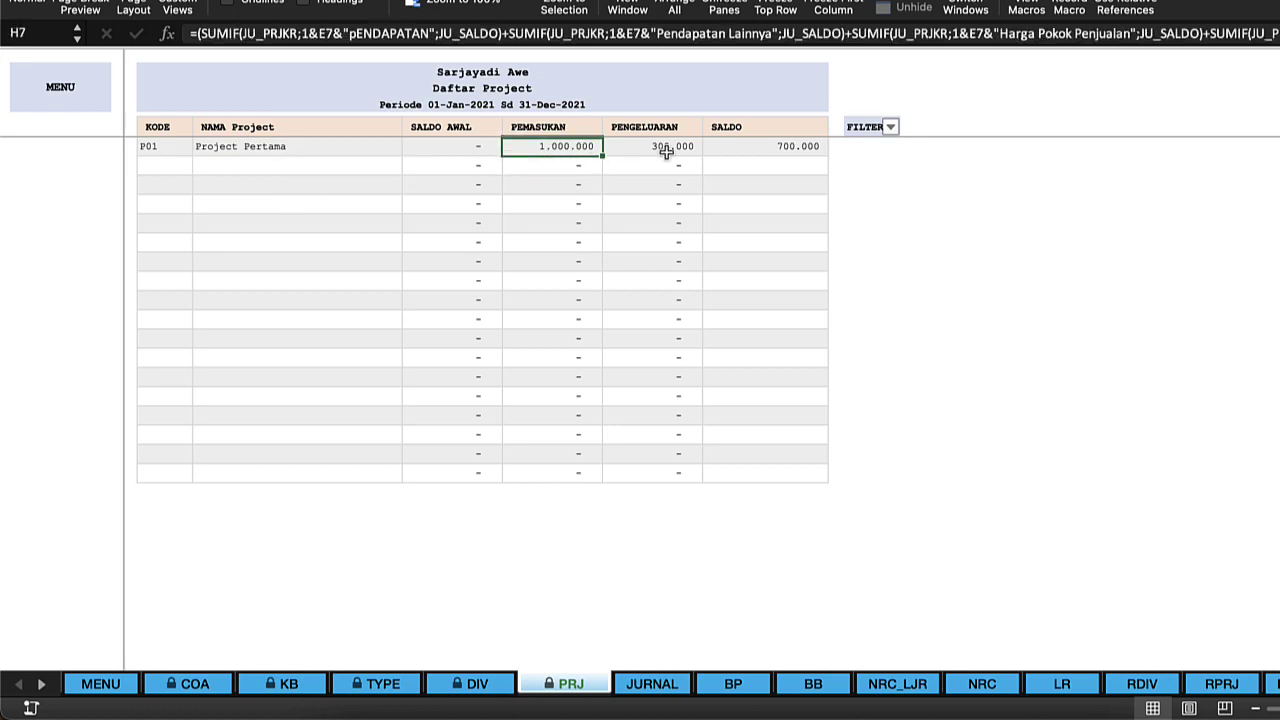
{"action": "left_click", "coordinate": [666, 150]}
- Open Daftar Divisi through the main menu and examine the PEMASUKAN and PENGELUARAN totals of DIV 1 and DIV 3
{"action": "left_click", "coordinate": [60, 86]}
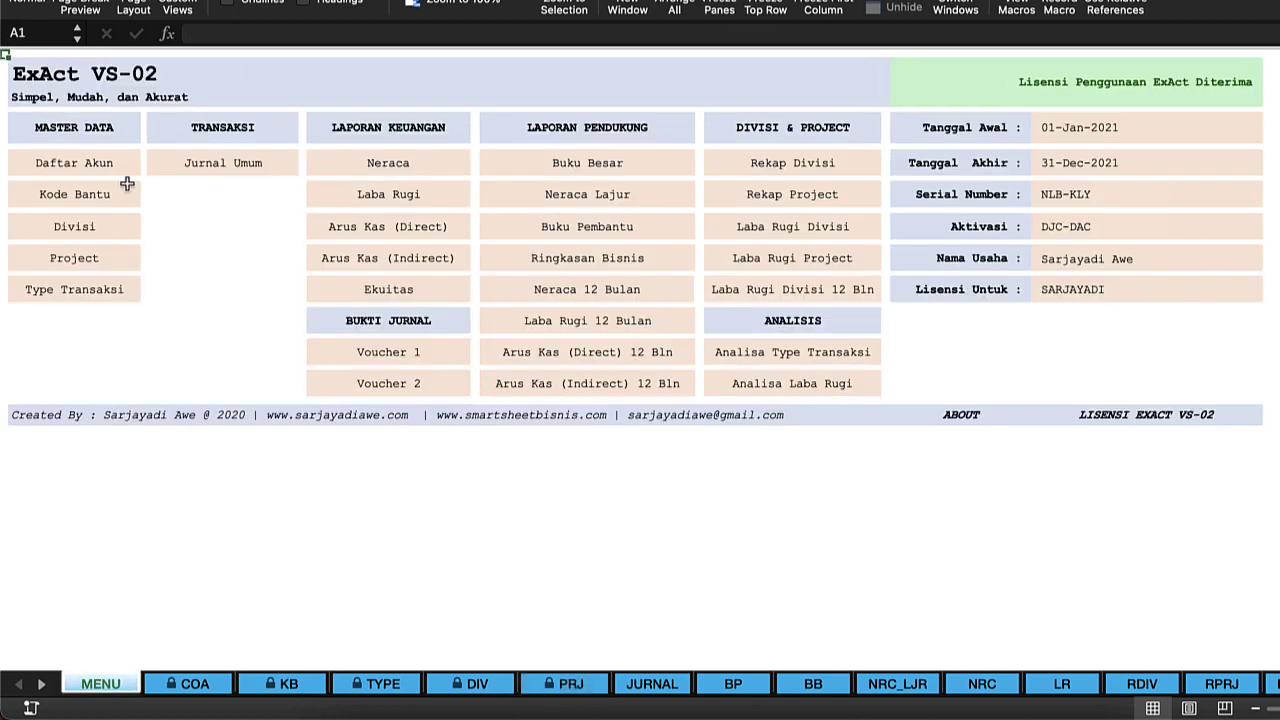
{"action": "left_click", "coordinate": [86, 226]}
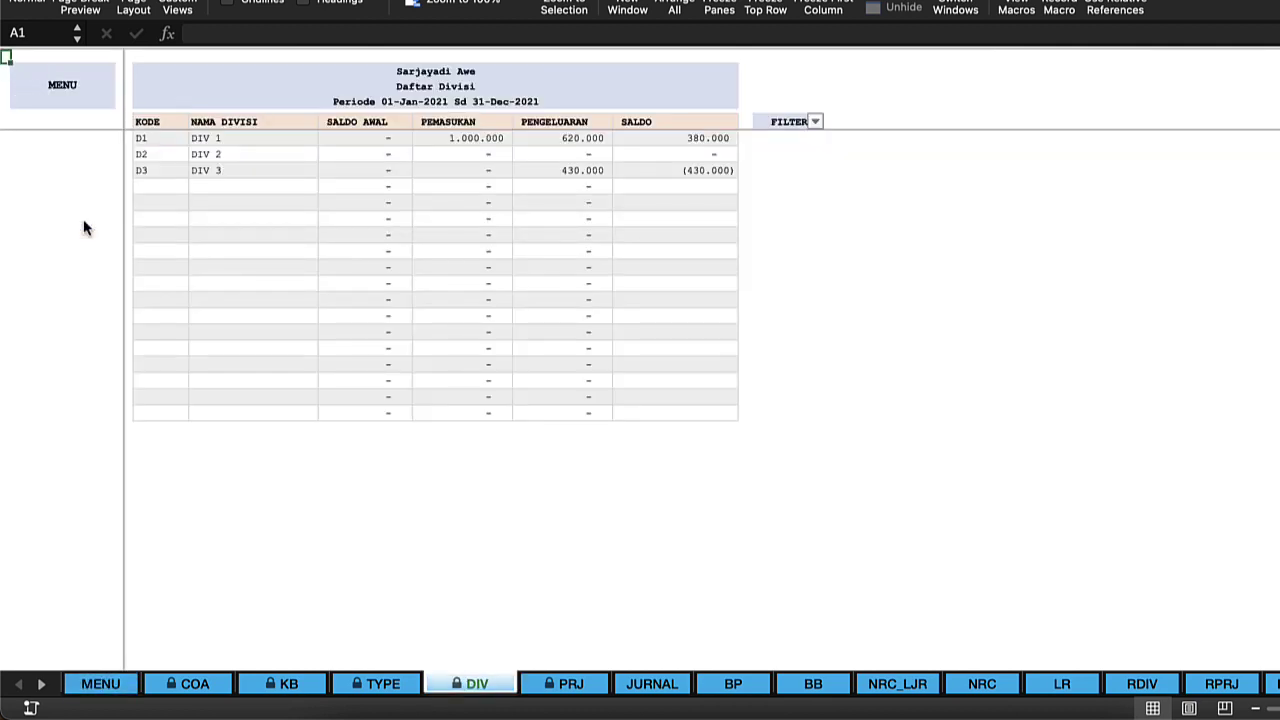
{"action": "left_click", "coordinate": [366, 213]}
{"action": "left_click", "coordinate": [562, 176]}
{"action": "left_click", "coordinate": [452, 176]}
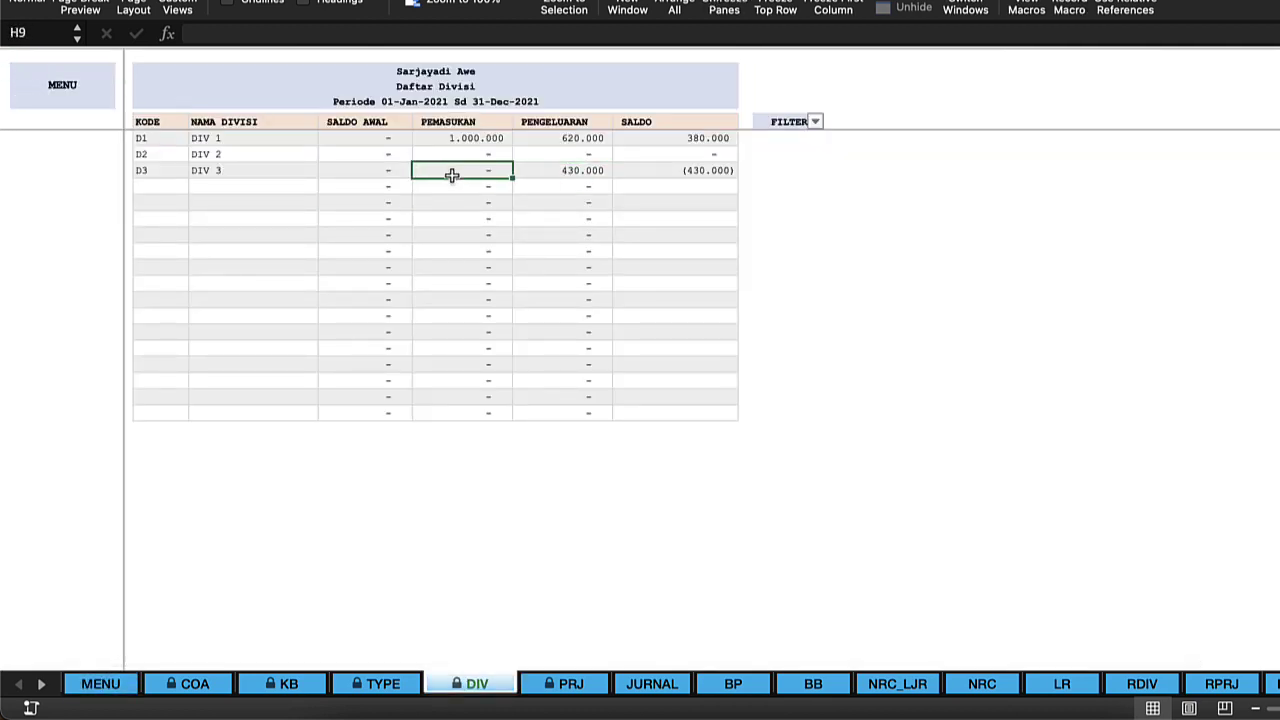
{"action": "left_click", "coordinate": [457, 143]}
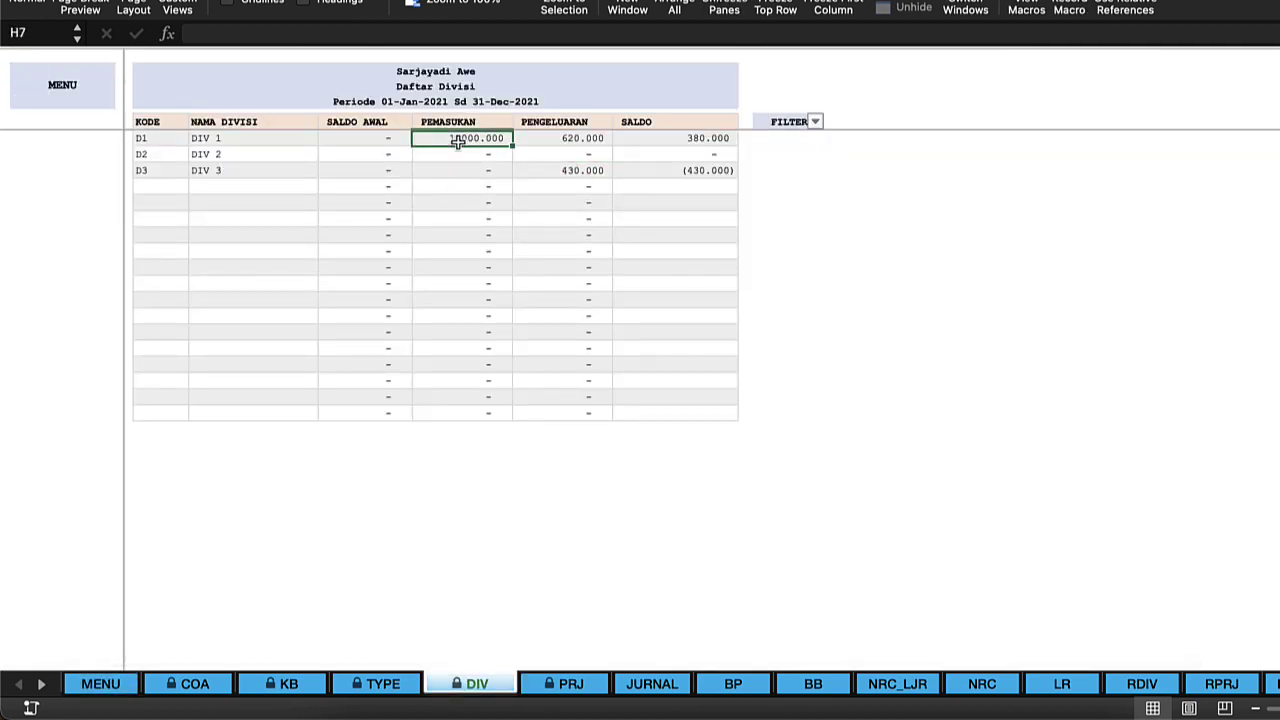
{"action": "left_click", "coordinate": [287, 144]}
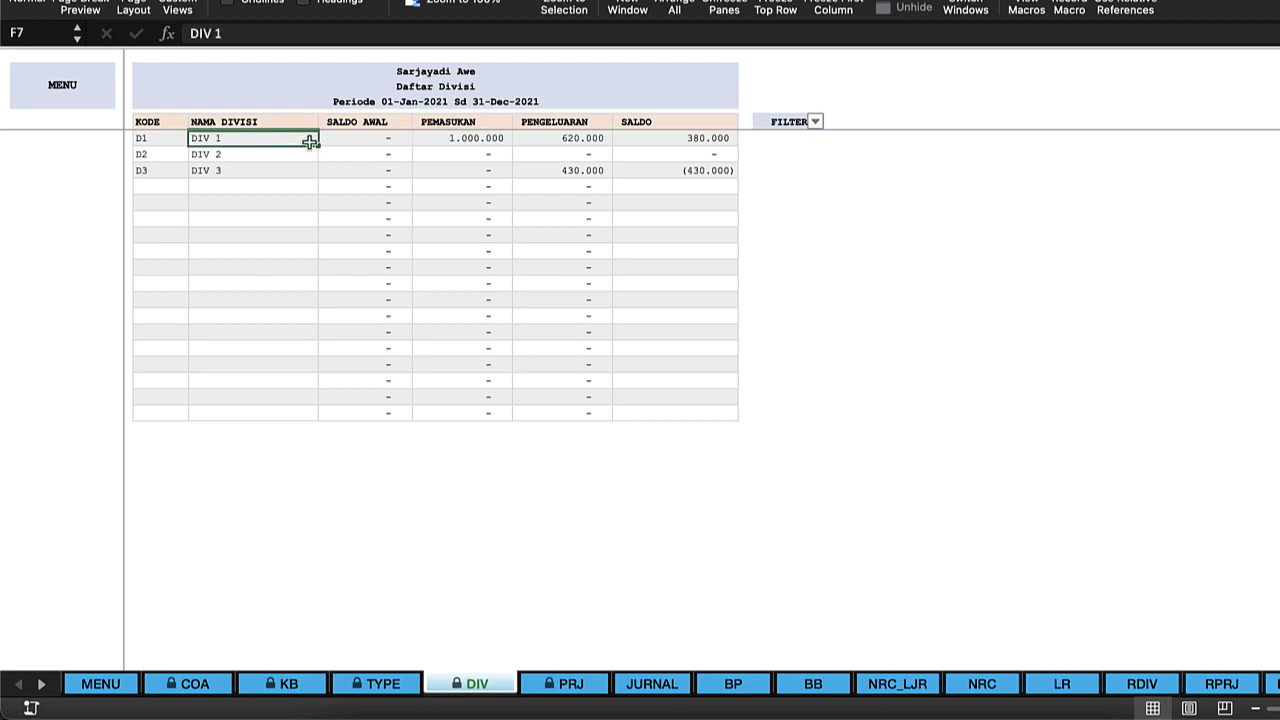
{"action": "left_click", "coordinate": [494, 137]}
{"action": "left_click", "coordinate": [598, 138]}
- Return to Jurnal Umum through the main menu and review the debit and credit accounts of the four entries
{"action": "left_click", "coordinate": [83, 107]}
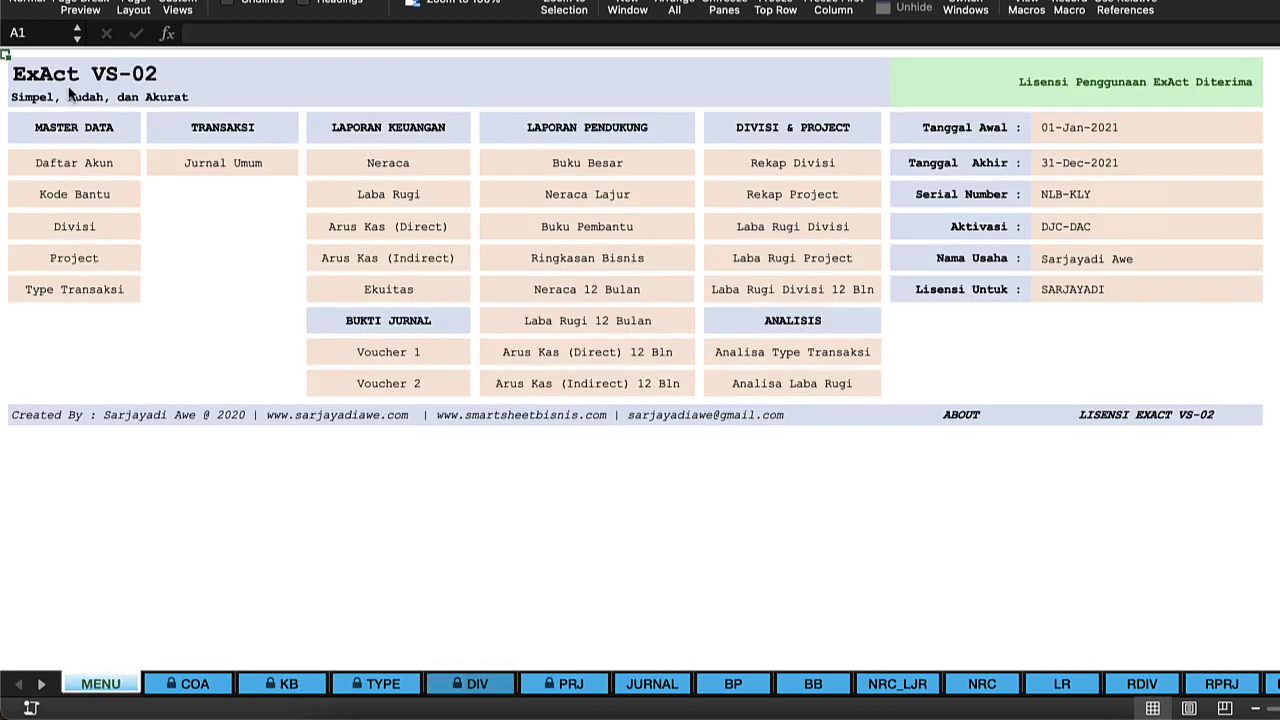
{"action": "left_click", "coordinate": [243, 168]}
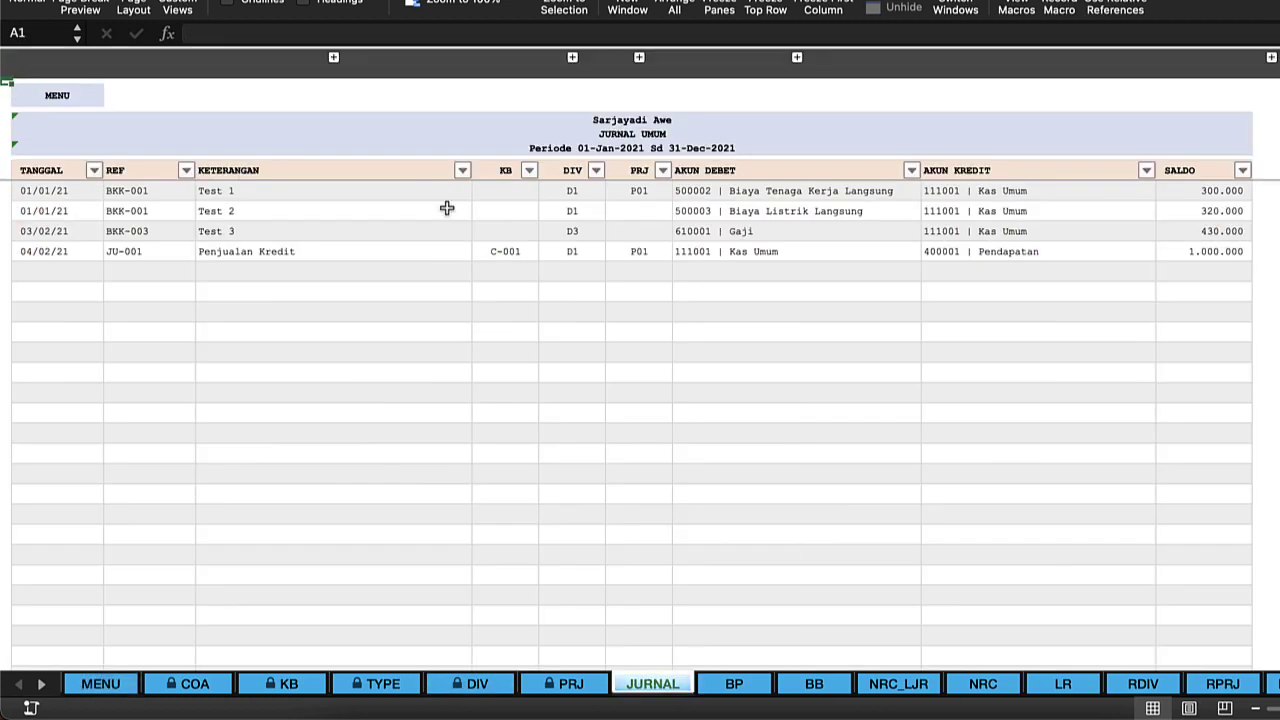
{"action": "left_click", "coordinate": [651, 277]}
{"action": "left_click", "coordinate": [703, 264]}
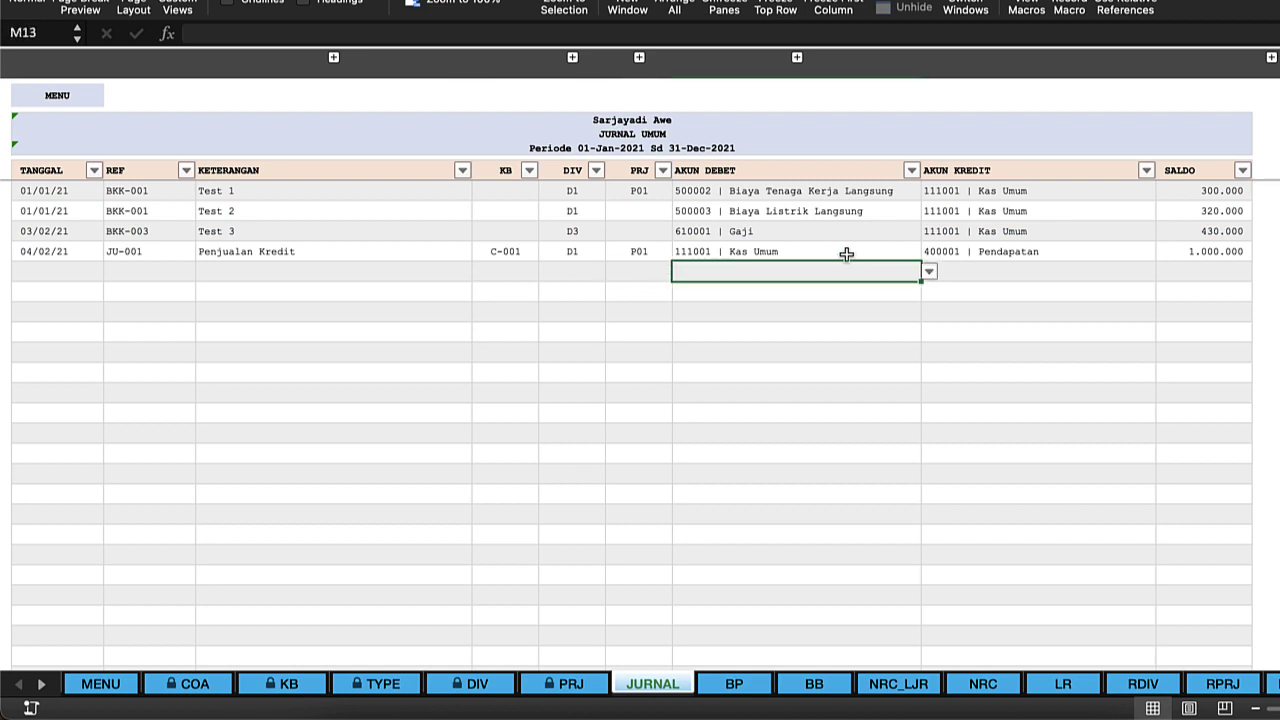
{"action": "left_click", "coordinate": [846, 254]}
{"action": "left_click", "coordinate": [971, 251]}
{"action": "left_click", "coordinate": [595, 291]}
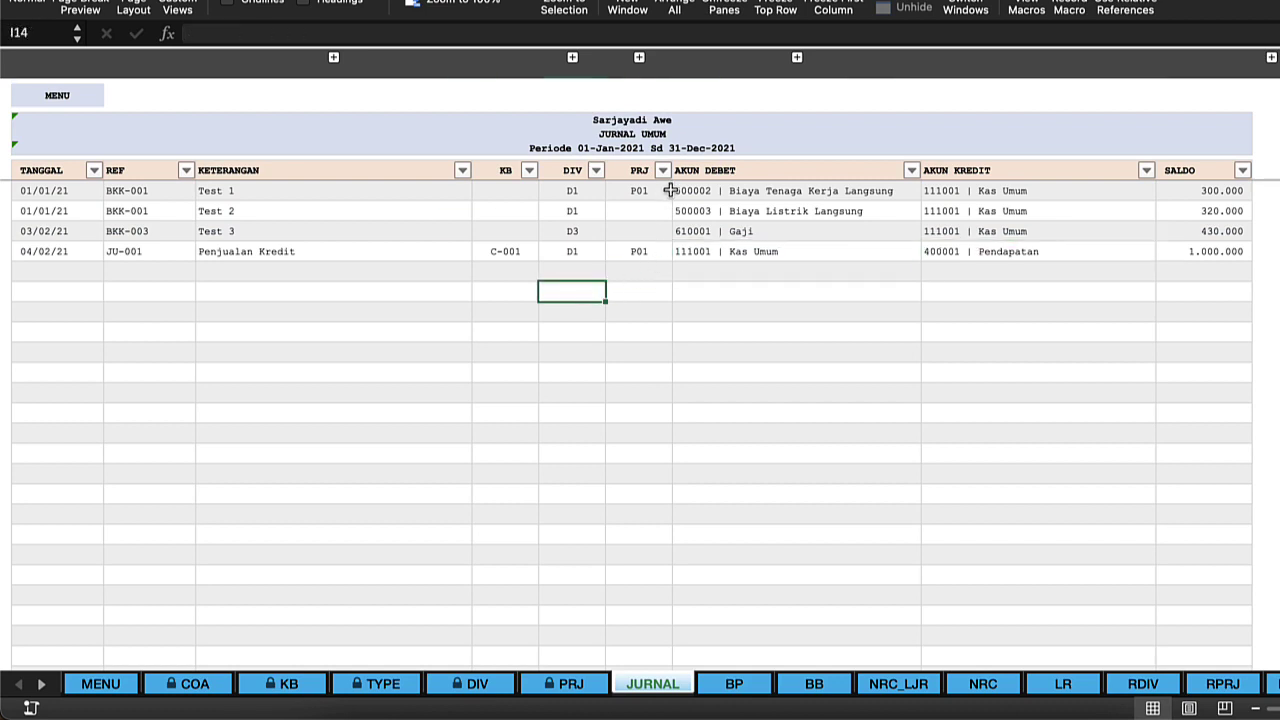
{"action": "left_click", "coordinate": [728, 190]}
{"action": "left_click_drag", "start_coordinate": [732, 190], "coordinate": [754, 252]}
{"action": "left_click", "coordinate": [772, 249]}
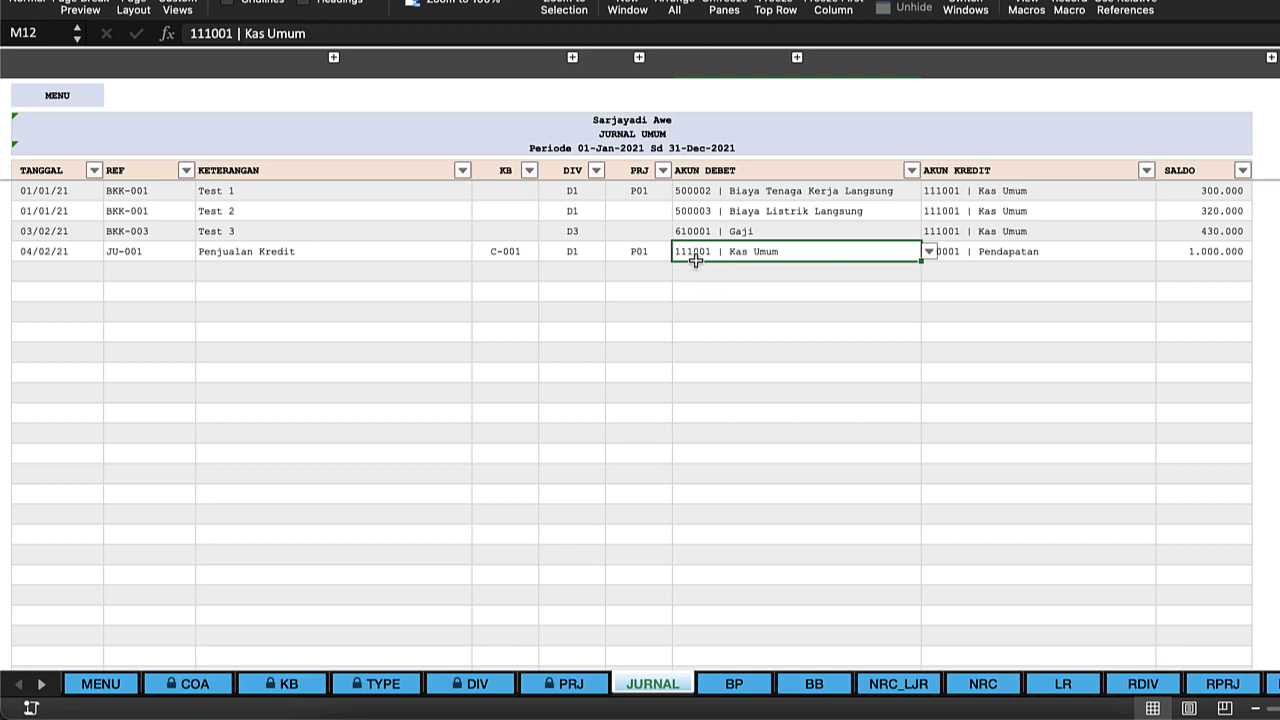
- Replace the AKUN DEBET of the JU-001 entry with only the account code 111001
{"action": "left_click", "coordinate": [747, 343]}
{"action": "key", "text": "Up"}
{"action": "key", "text": "Up"}
{"action": "key", "text": "Up"}
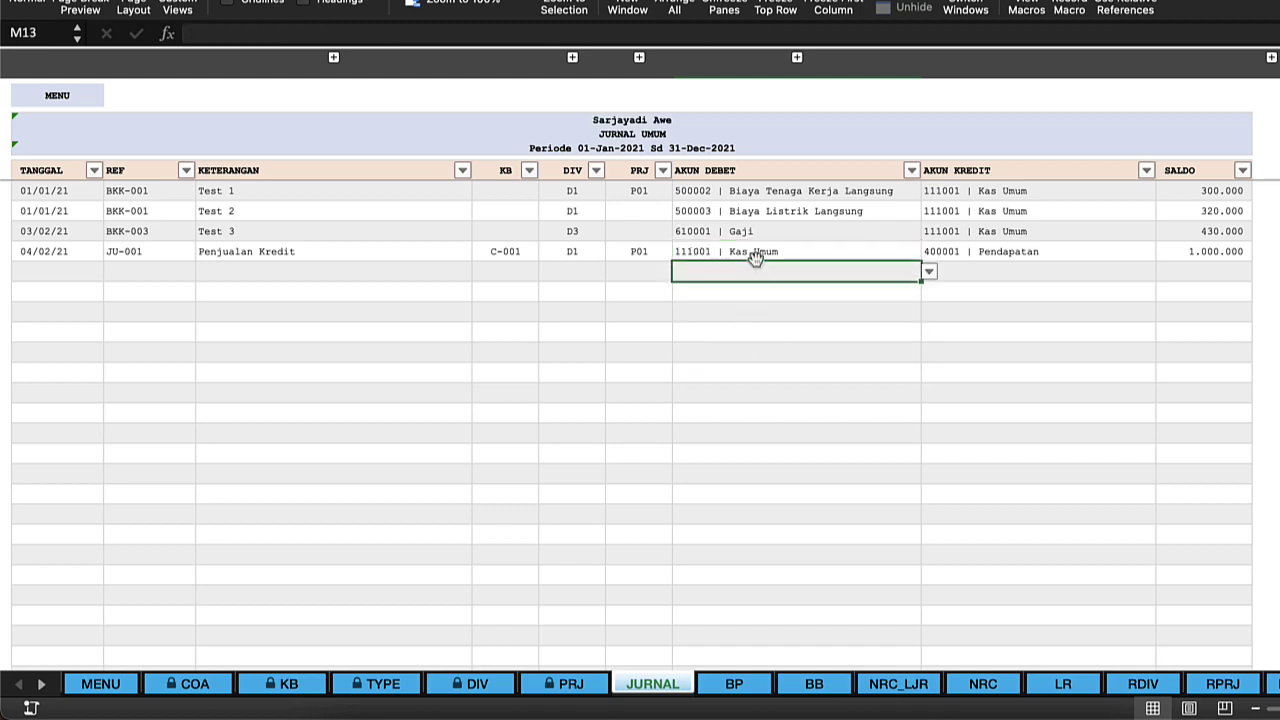
{"action": "left_click", "coordinate": [788, 248]}
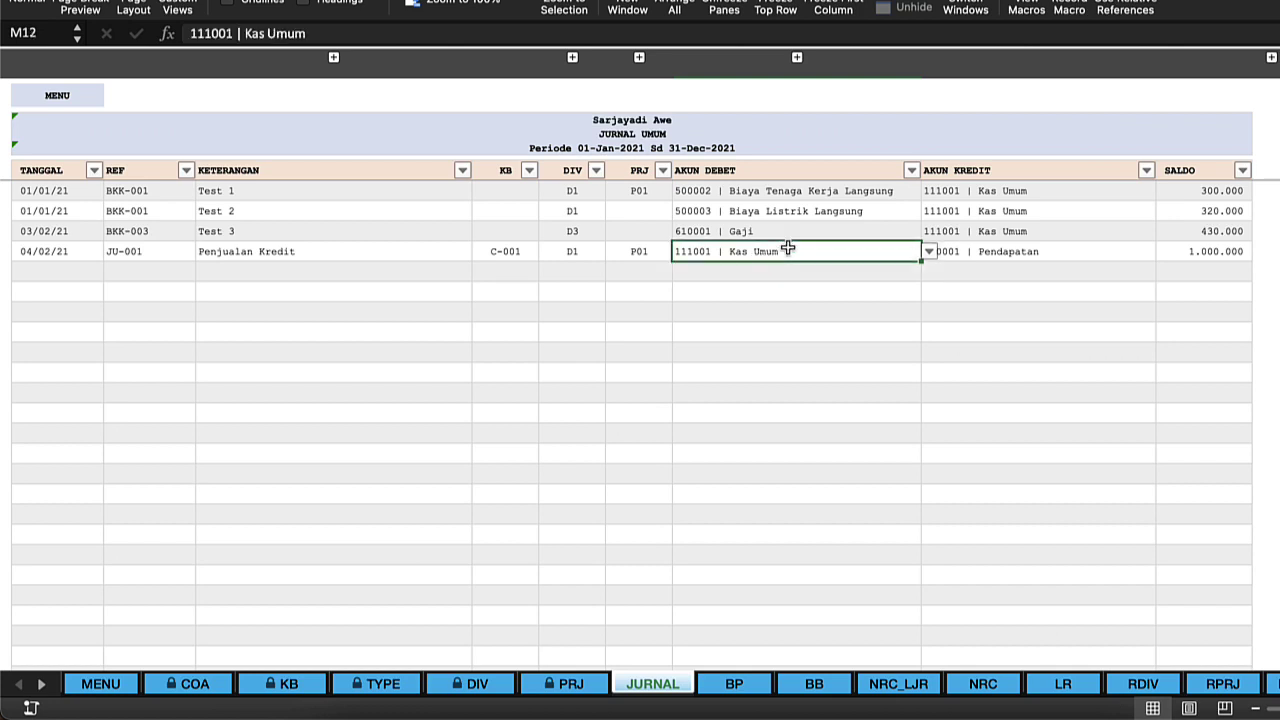
{"action": "type", "text": "11"}
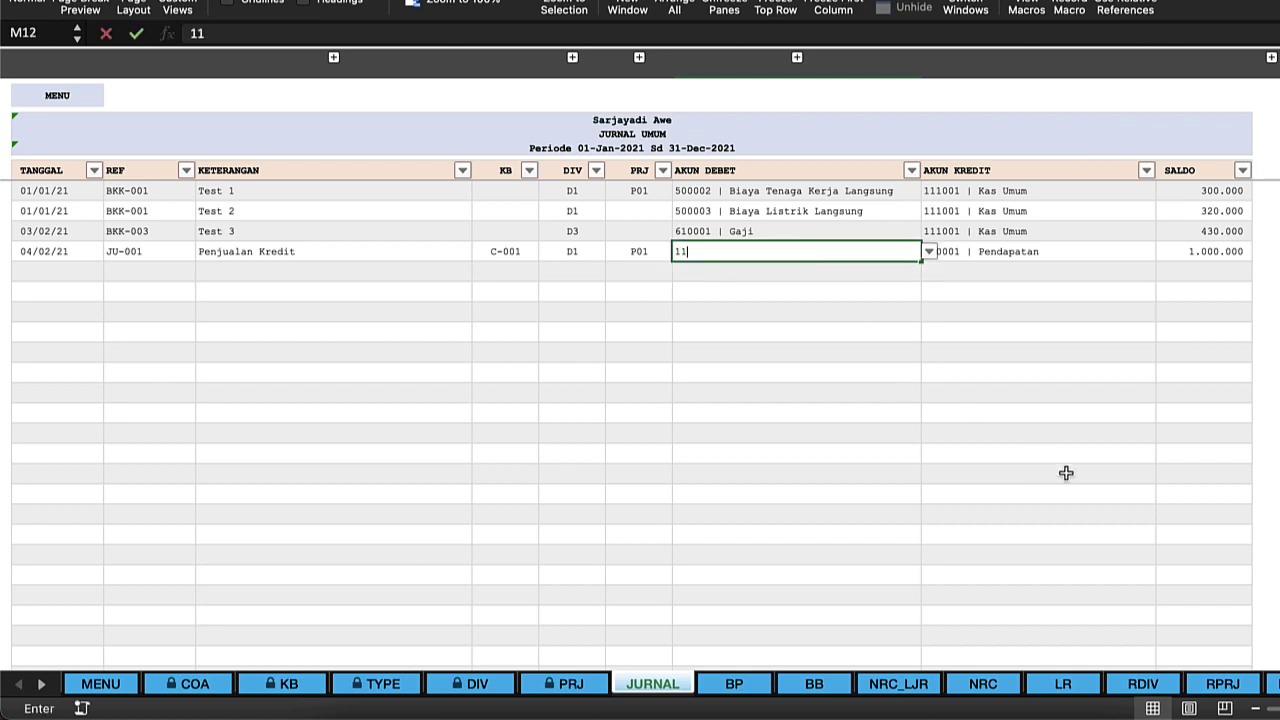
{"action": "type", "text": "1001"}
{"action": "key", "text": "Return"}
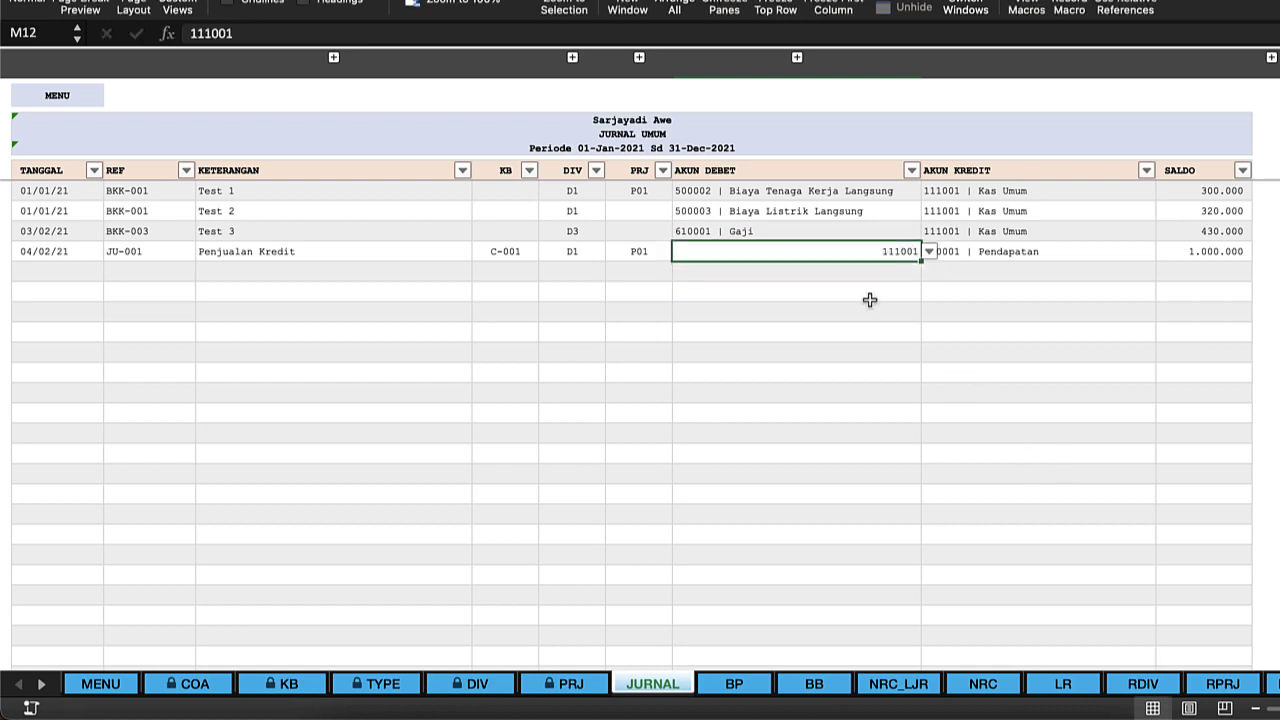
{"action": "left_click", "coordinate": [760, 288]}
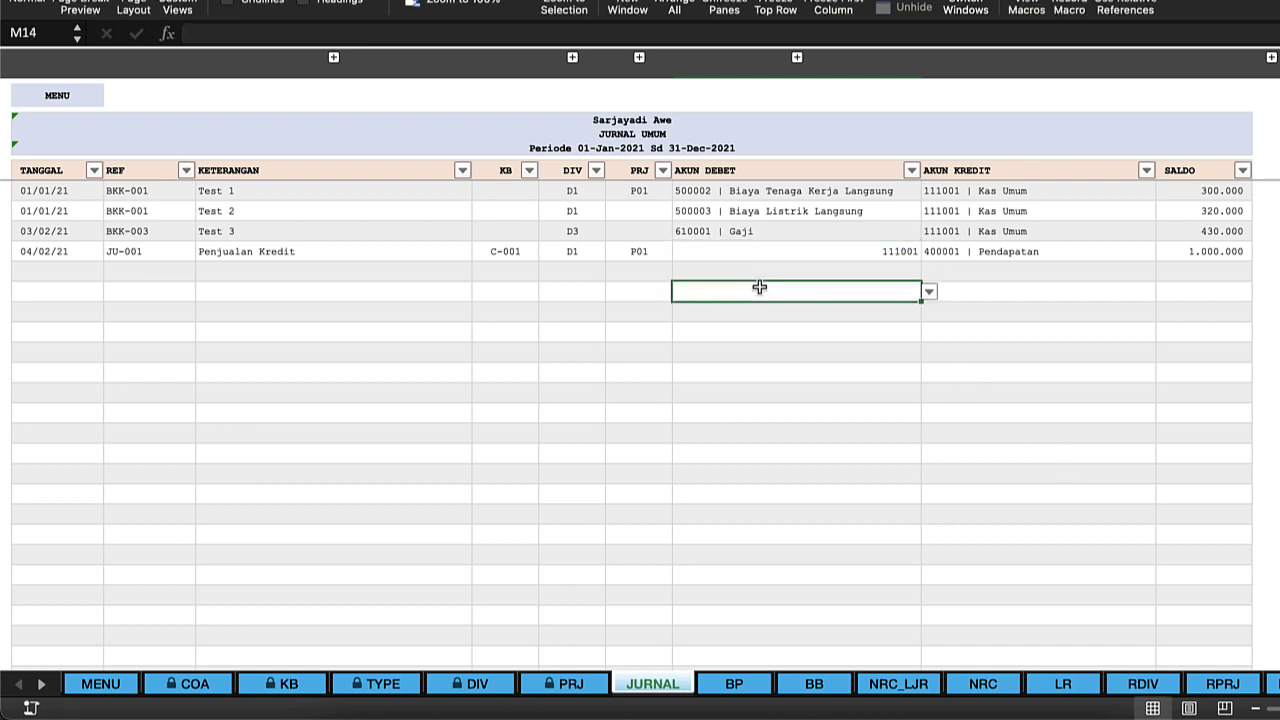
- Look at the Daftar Akun sheet and check the debit movement of Kas Umum in Neraca Lajur
{"action": "left_click", "coordinate": [819, 251]}
{"action": "left_click", "coordinate": [196, 685]}
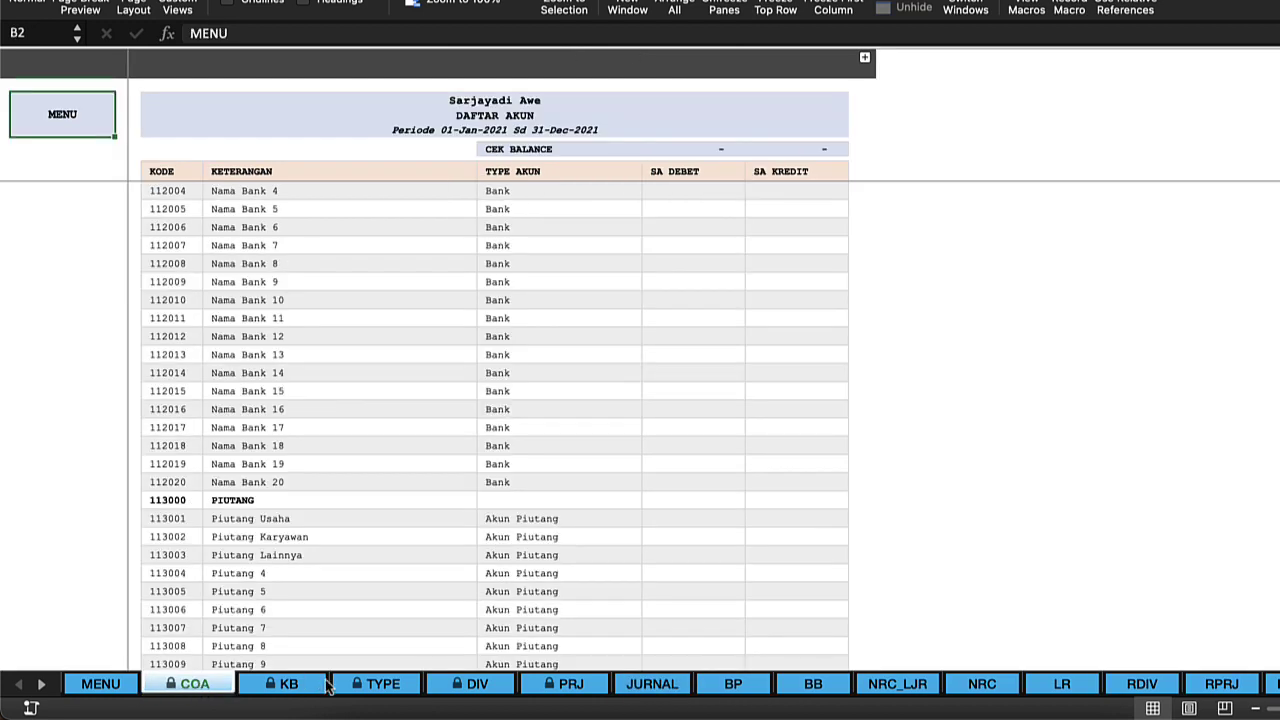
{"action": "left_click", "coordinate": [655, 684]}
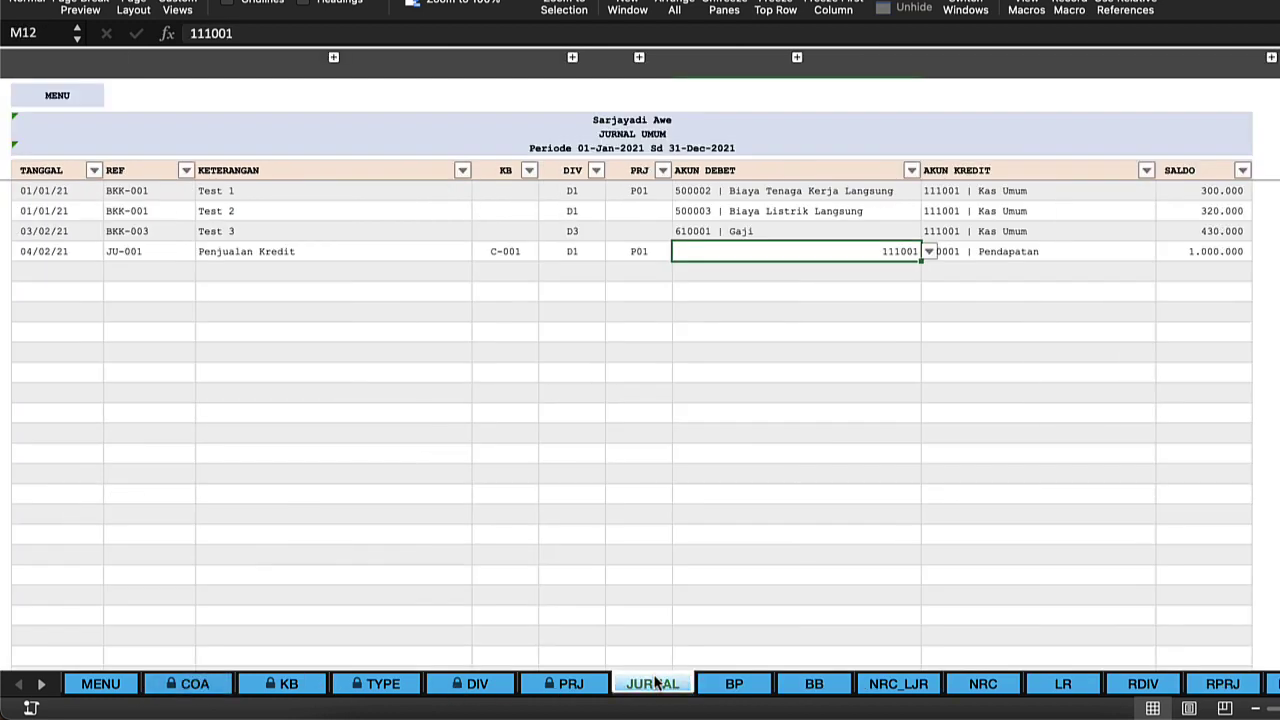
{"action": "left_click", "coordinate": [878, 686]}
{"action": "left_click", "coordinate": [606, 389]}
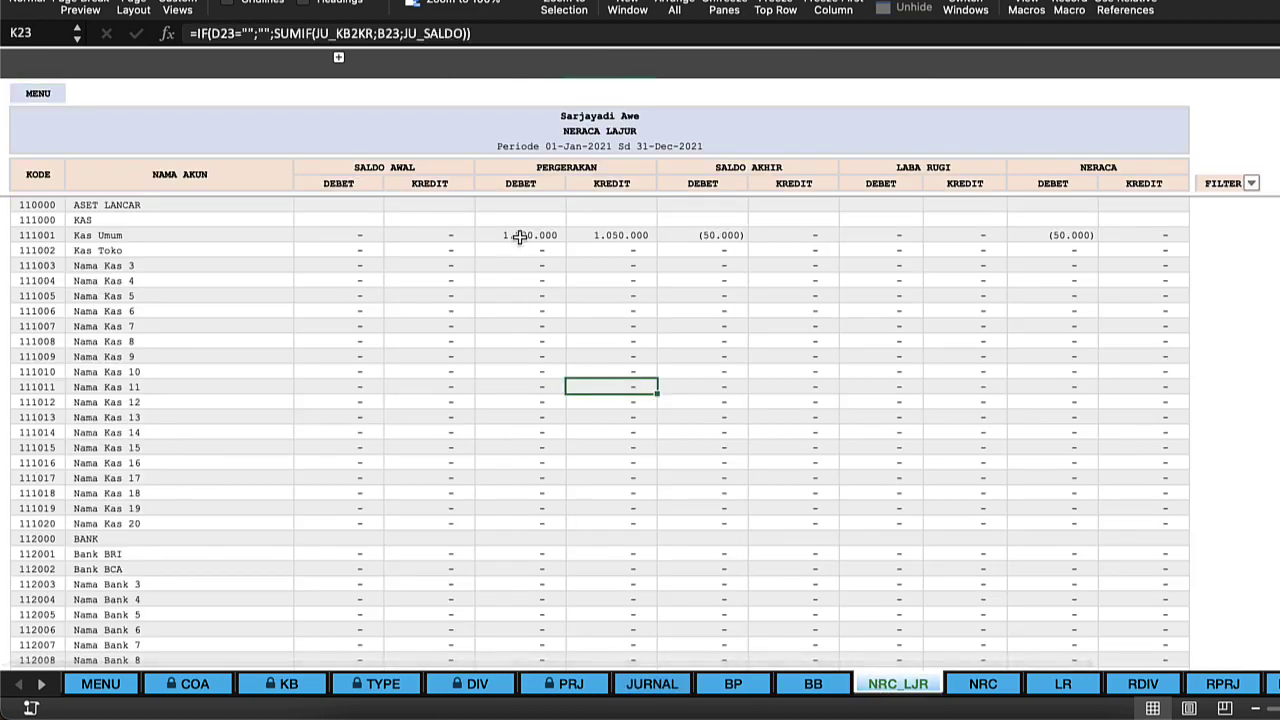
{"action": "left_click", "coordinate": [519, 236]}
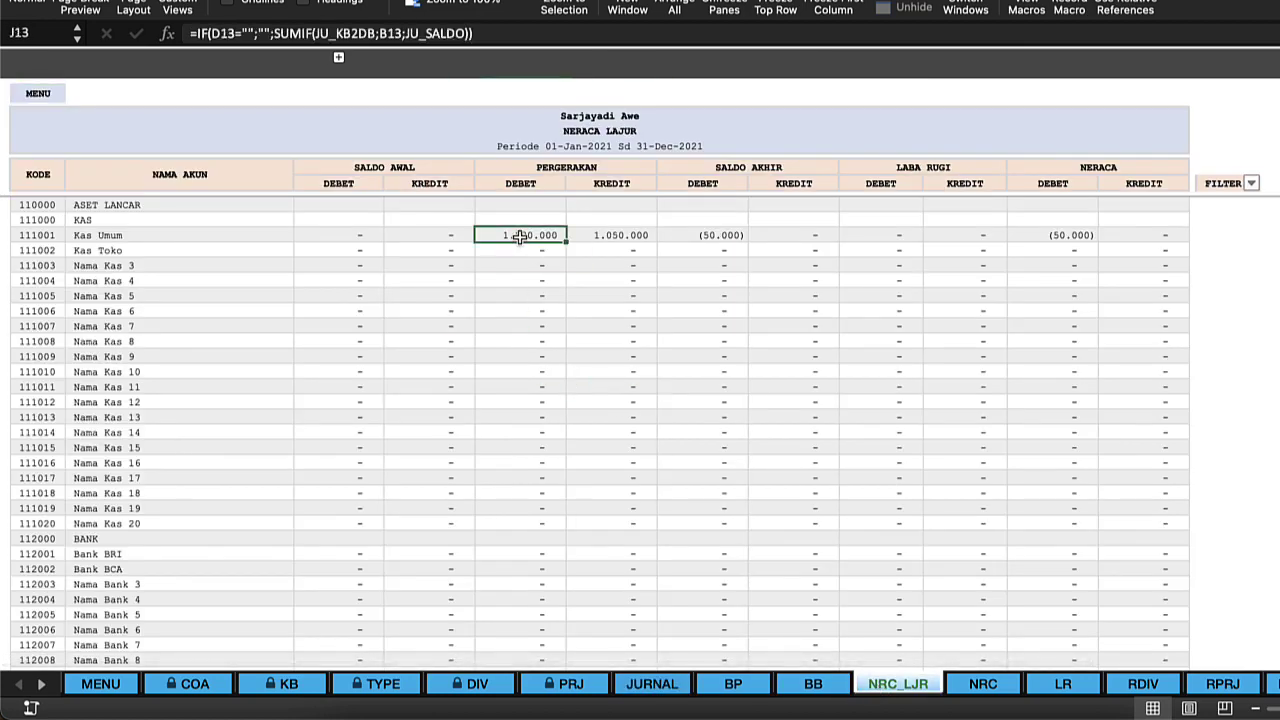
- Return to Jurnal Umum through the main menu and restore the JU-001 entry's AKUN DEBET to 111001 | Kas Umum
{"action": "left_click", "coordinate": [40, 95]}
{"action": "left_click", "coordinate": [226, 171]}
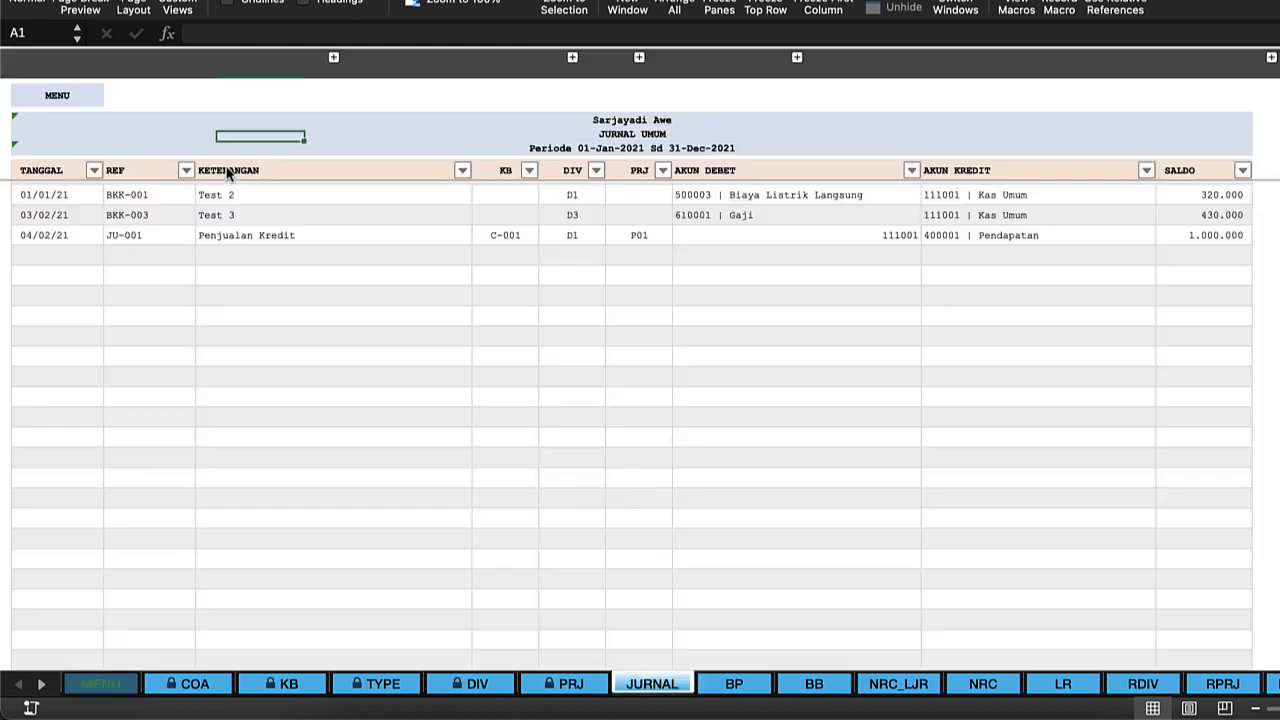
{"action": "left_click", "coordinate": [767, 251]}
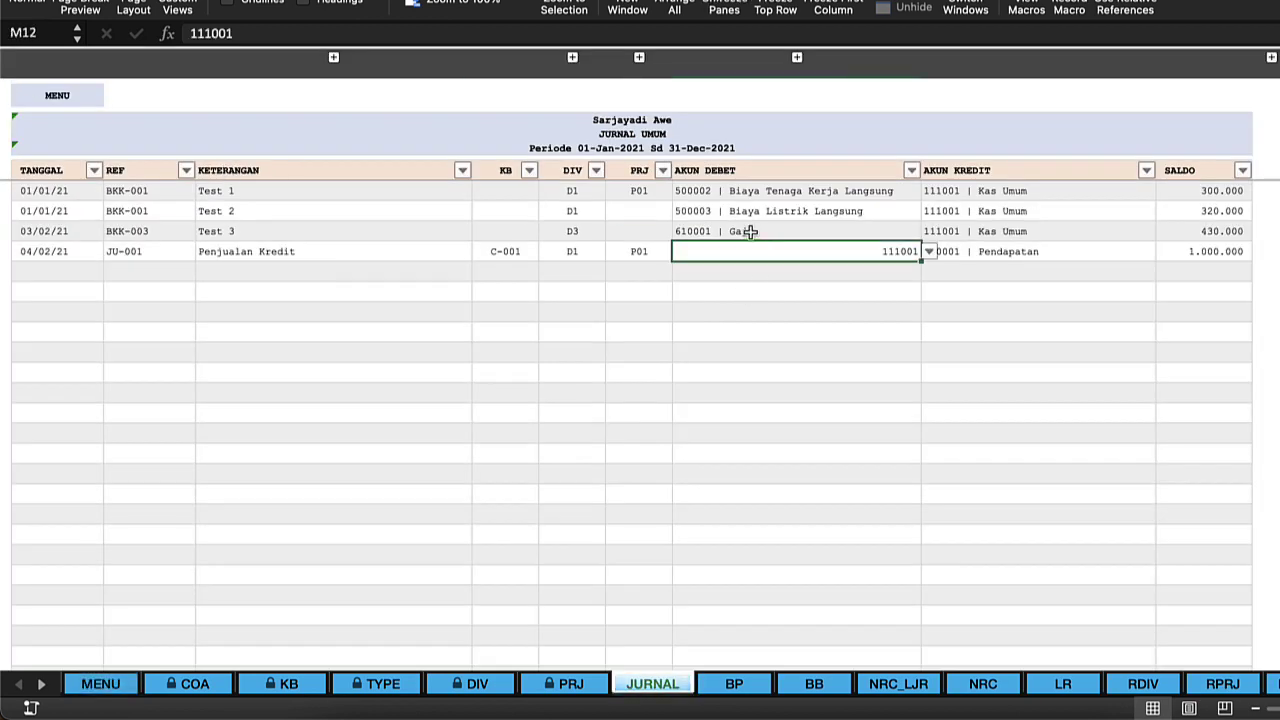
{"action": "left_click", "coordinate": [750, 231]}
{"action": "left_click", "coordinate": [813, 255]}
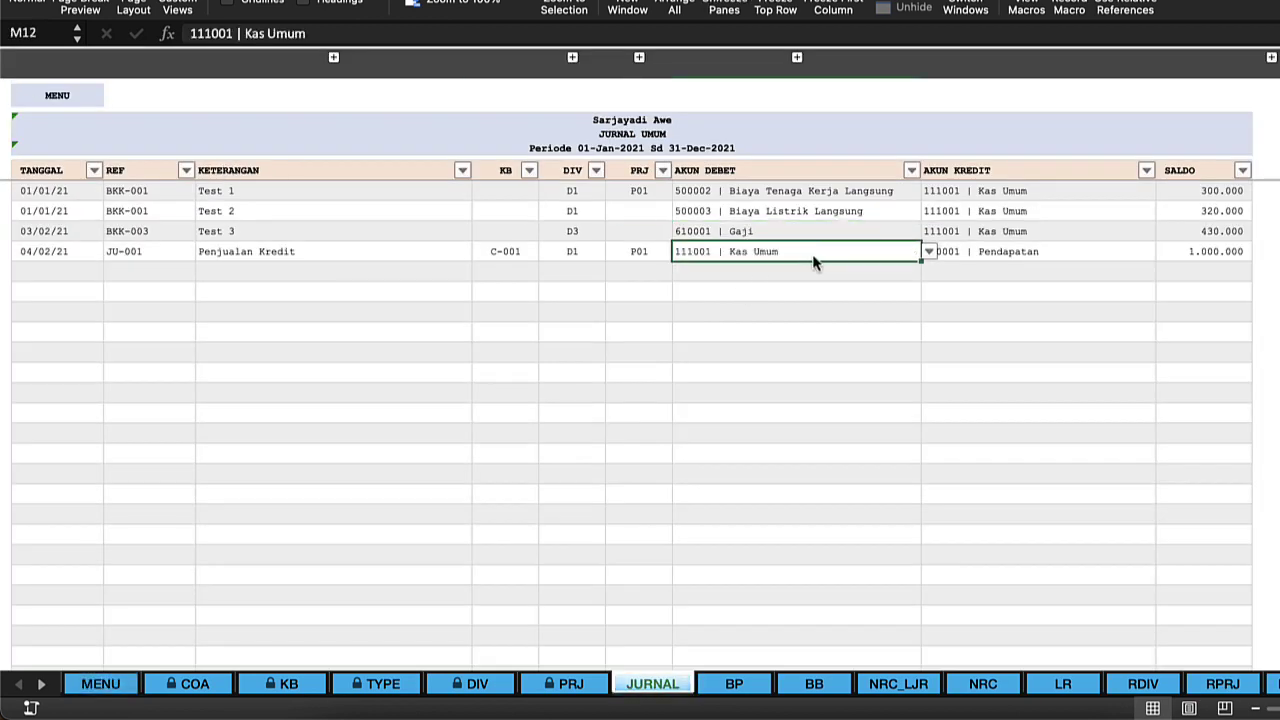
- View the account choices for AKUN DEBET in the first empty row and check the JU-001 entry's AKUN KREDIT
{"action": "left_click", "coordinate": [745, 296]}
{"action": "left_click", "coordinate": [748, 251]}
{"action": "left_click", "coordinate": [812, 266]}
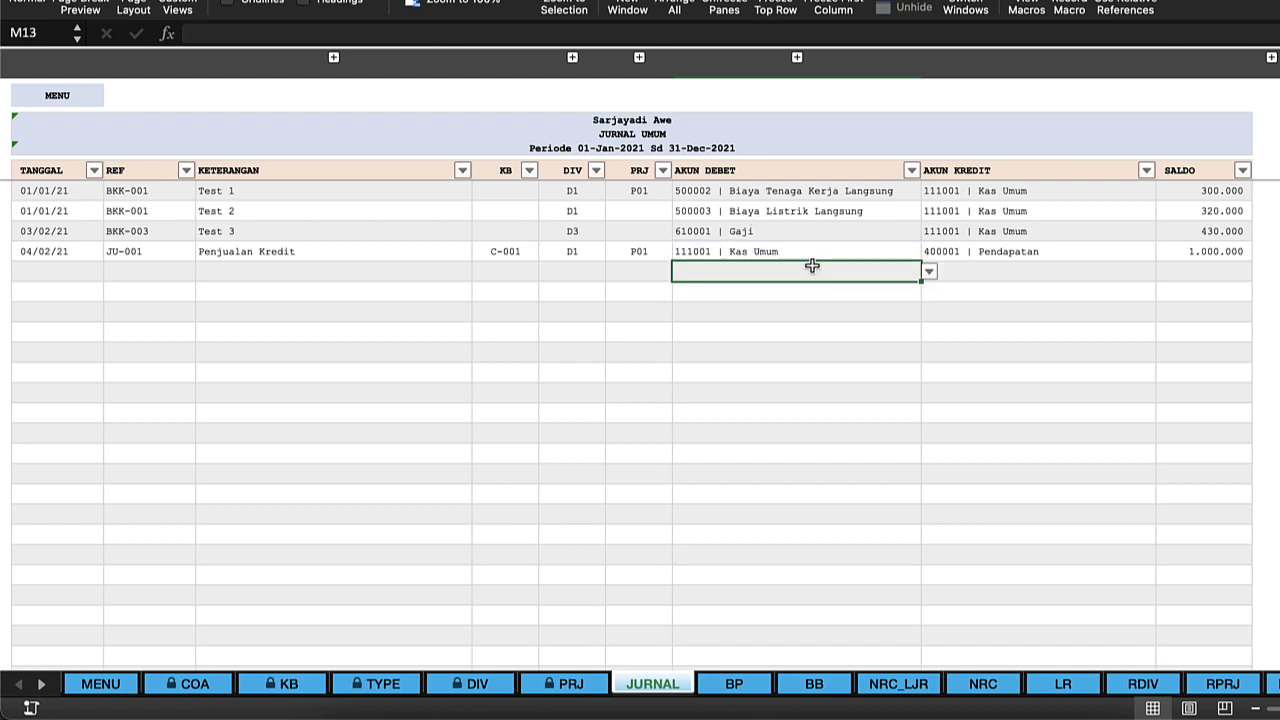
{"action": "left_click", "coordinate": [929, 273]}
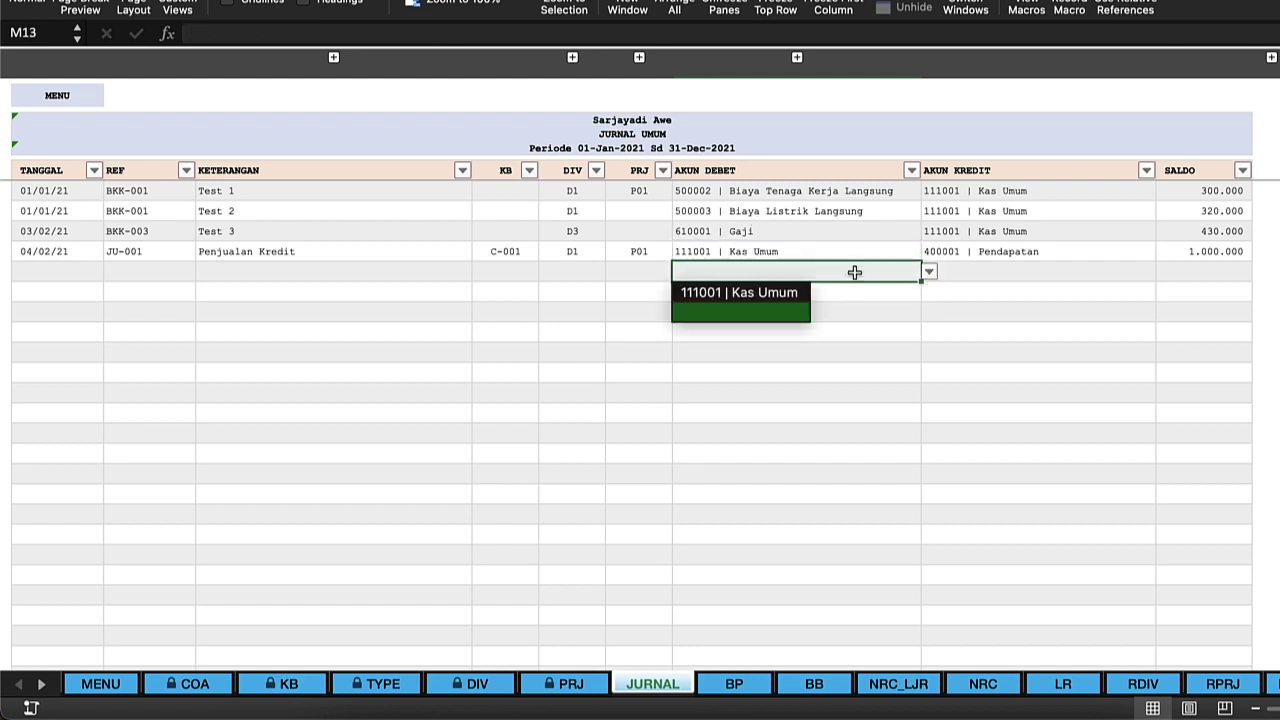
{"action": "left_click", "coordinate": [855, 270]}
{"action": "left_click", "coordinate": [972, 251]}
{"action": "left_click", "coordinate": [997, 283]}
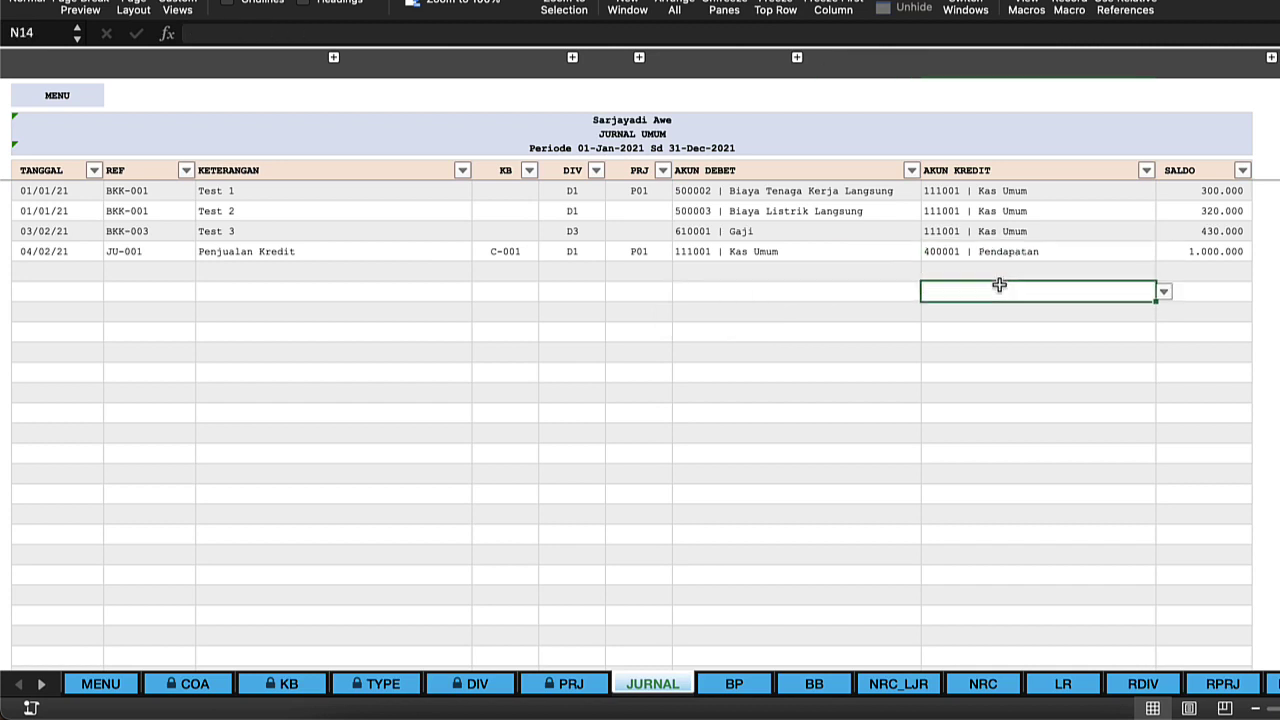
{"action": "left_click", "coordinate": [965, 258]}
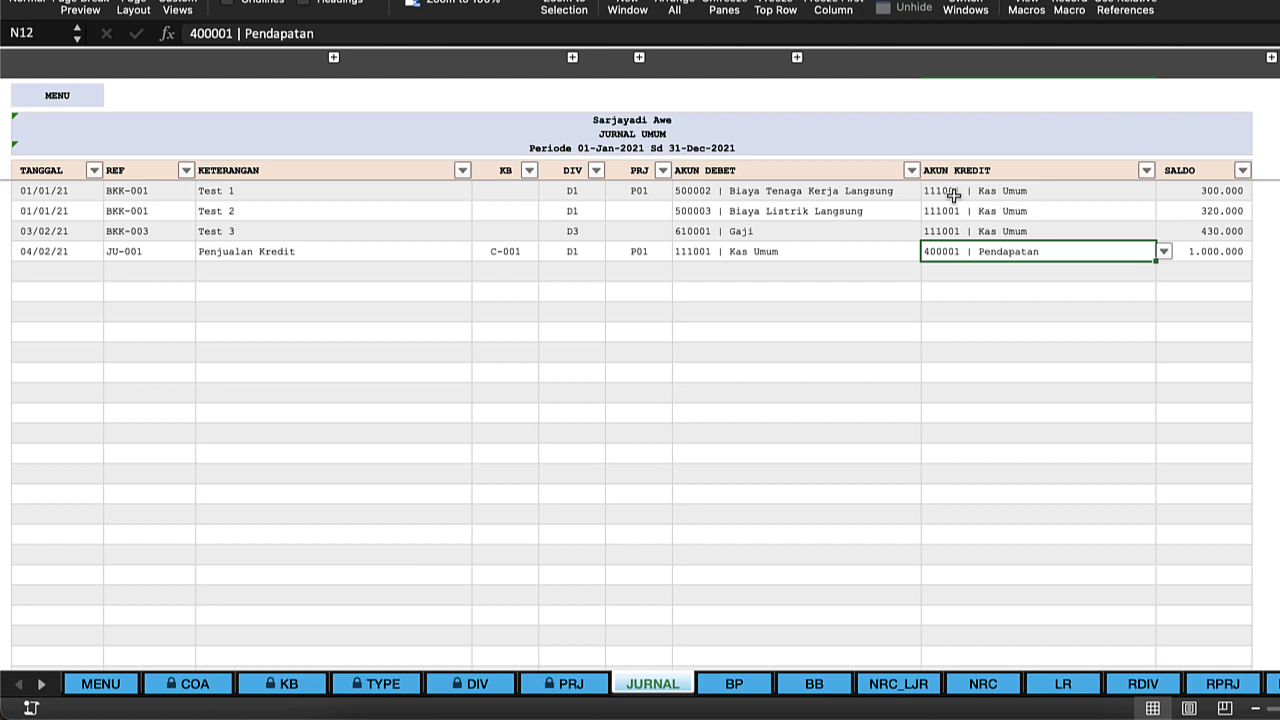
- Compare the code-and-name format of the AKUN DEBET values in the Test 1, Test 3 and JU-001 entries
{"action": "left_click", "coordinate": [866, 197]}
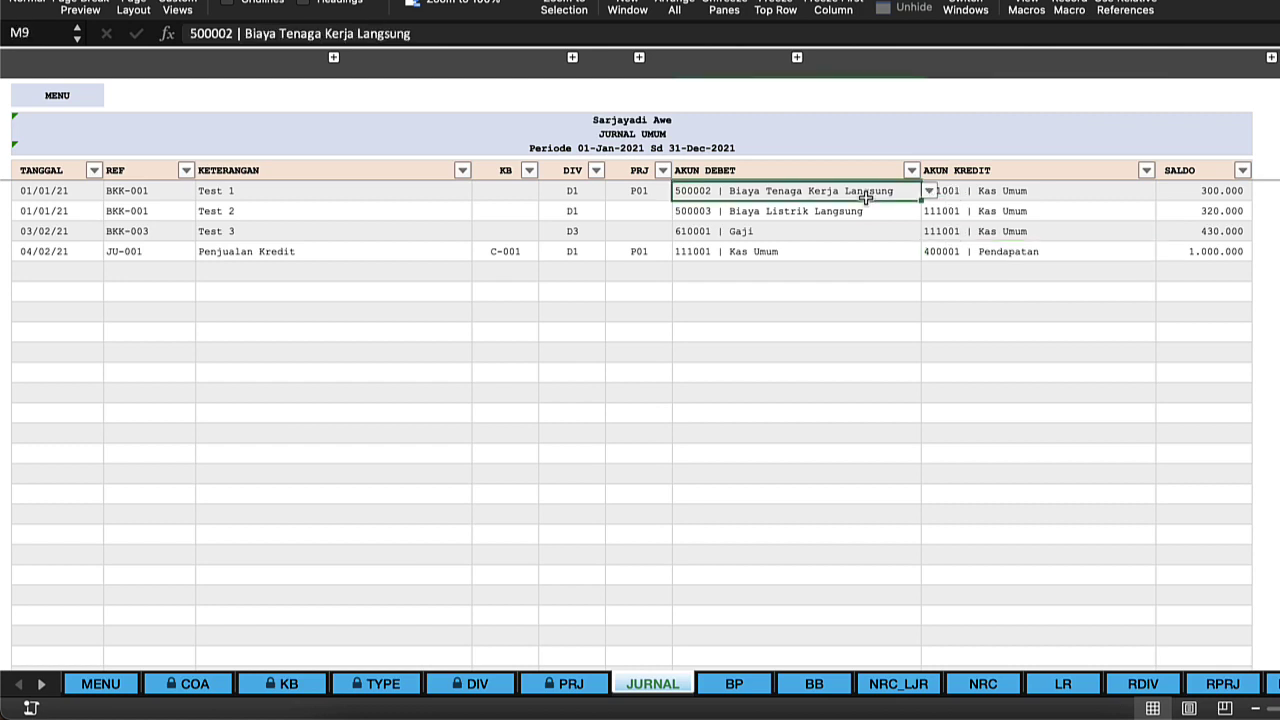
{"action": "left_click", "coordinate": [871, 234]}
{"action": "left_click", "coordinate": [813, 268]}
{"action": "left_click", "coordinate": [815, 247]}
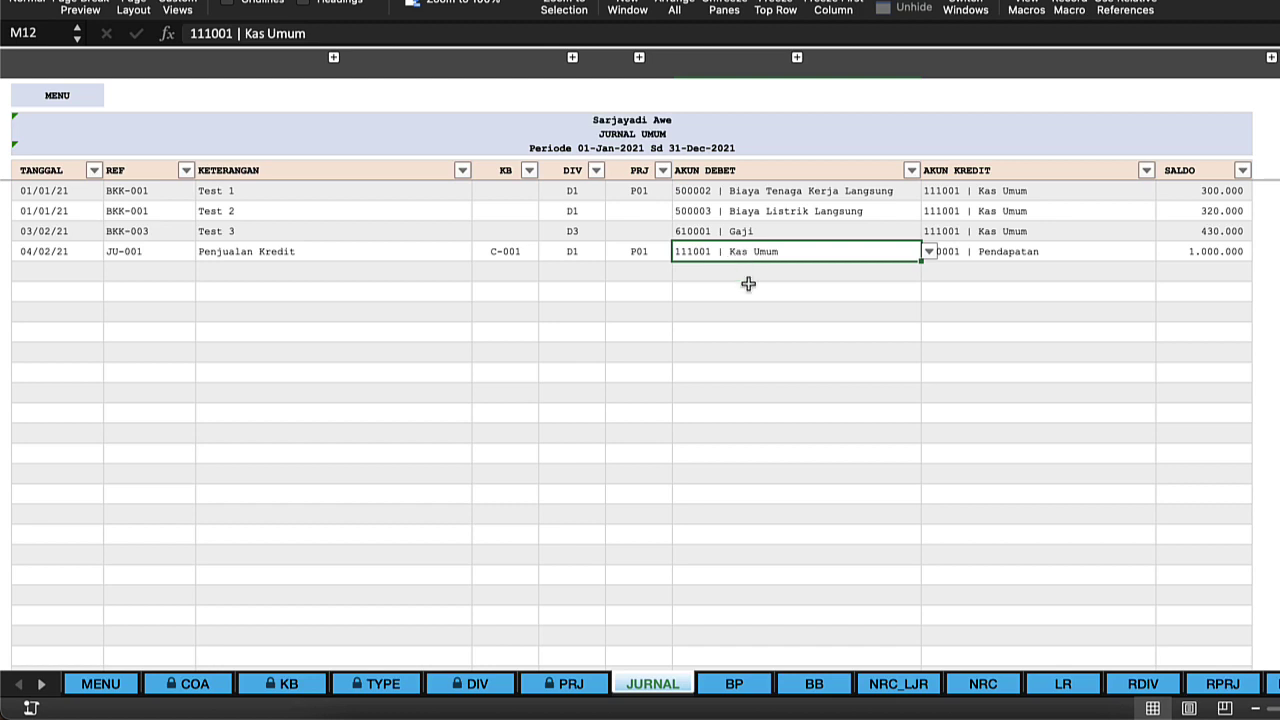
{"action": "left_click", "coordinate": [748, 285]}
{"action": "left_click", "coordinate": [768, 263]}
{"action": "left_click", "coordinate": [809, 253]}
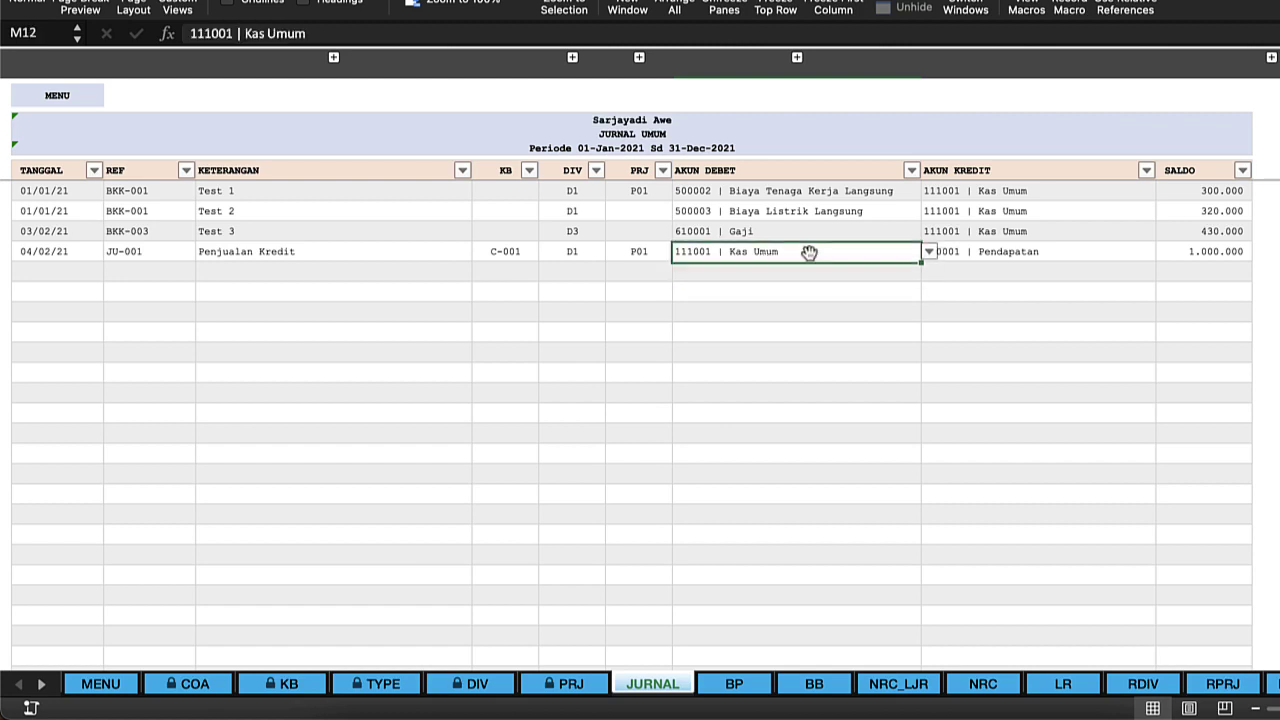
{"action": "left_click", "coordinate": [860, 280]}
{"action": "left_click", "coordinate": [778, 192]}
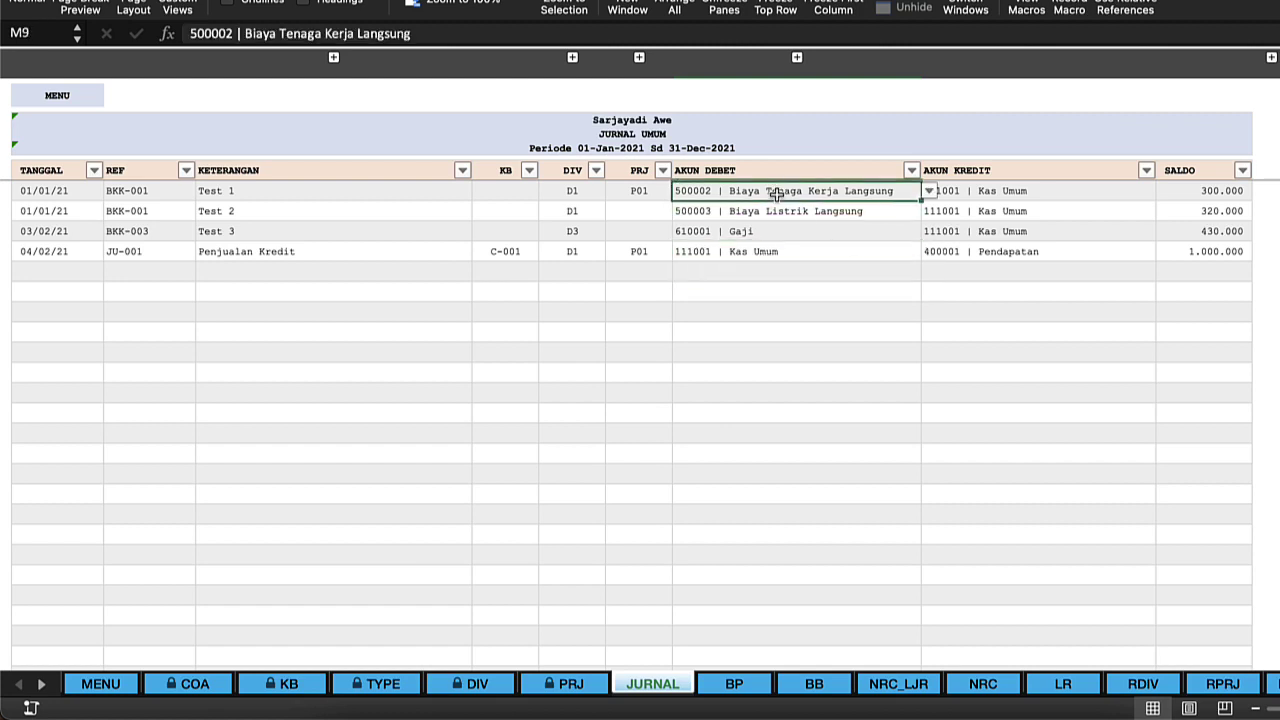
{"action": "left_click", "coordinate": [594, 291]}
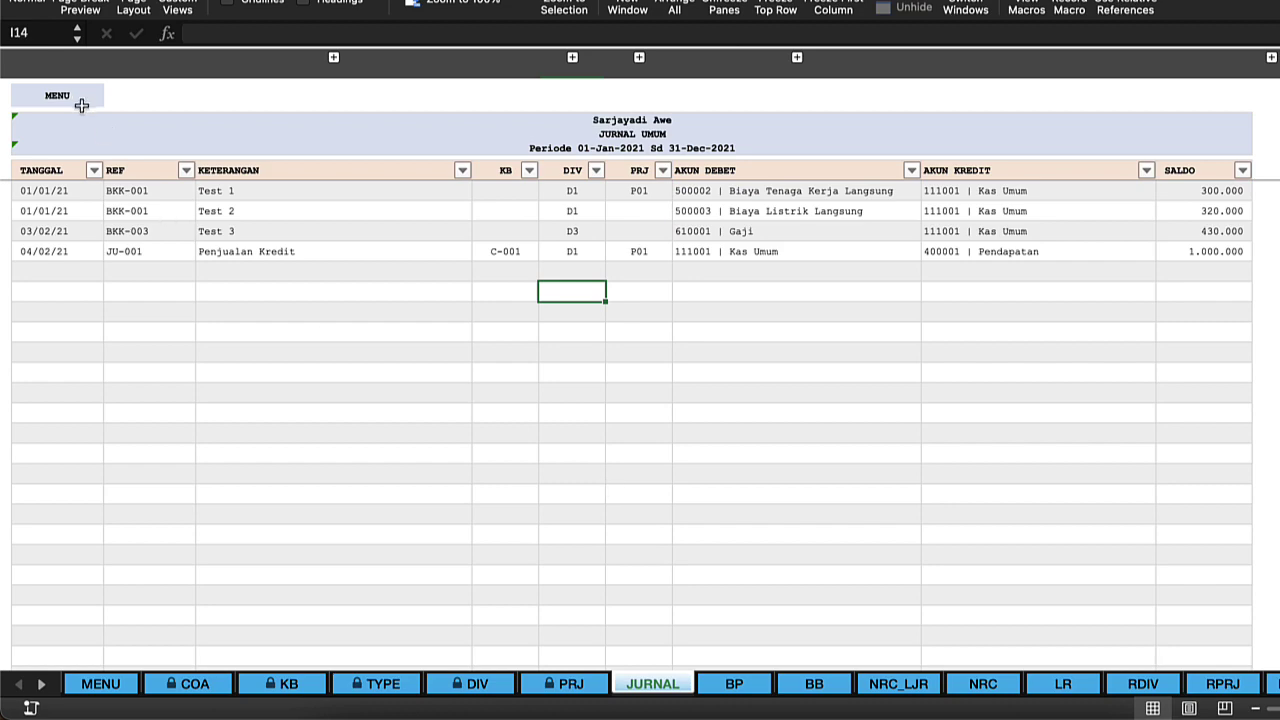
{"action": "left_click", "coordinate": [706, 249]}
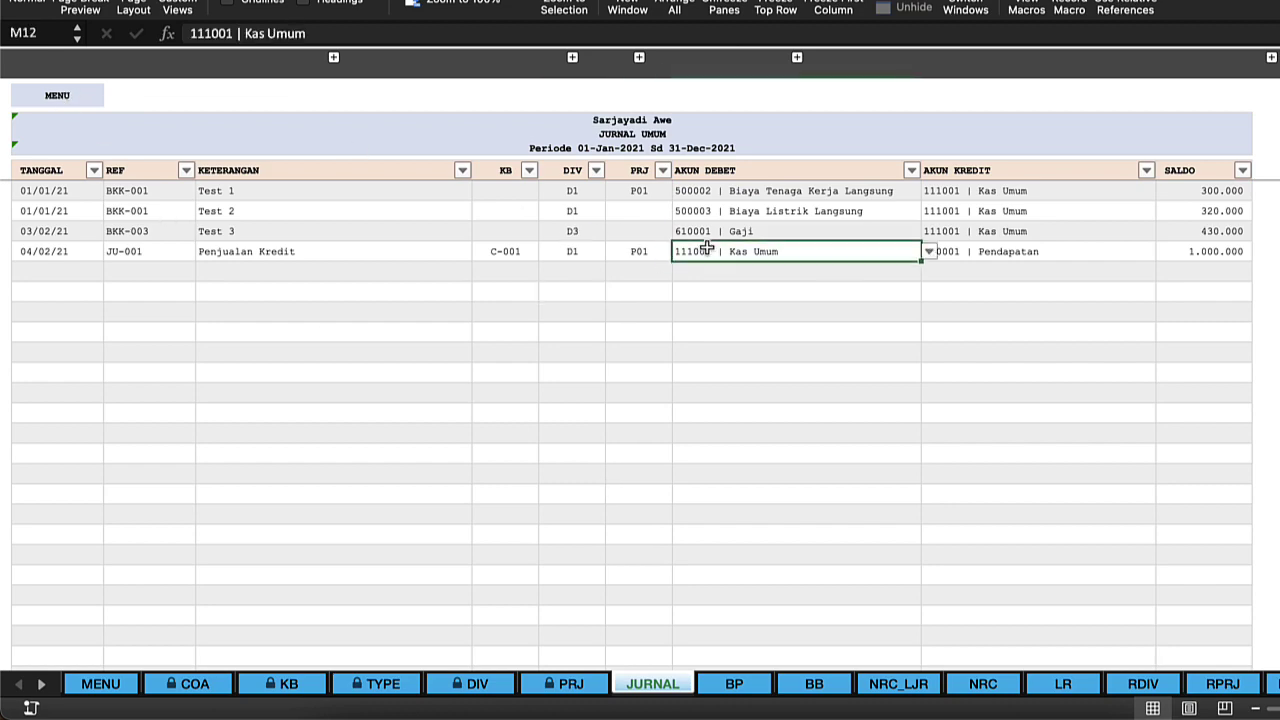
- Open the Neraca report through the main menu and look at the SALDO BERJALAN of the cash accounts
{"action": "left_click", "coordinate": [81, 101]}
{"action": "left_click", "coordinate": [372, 162]}
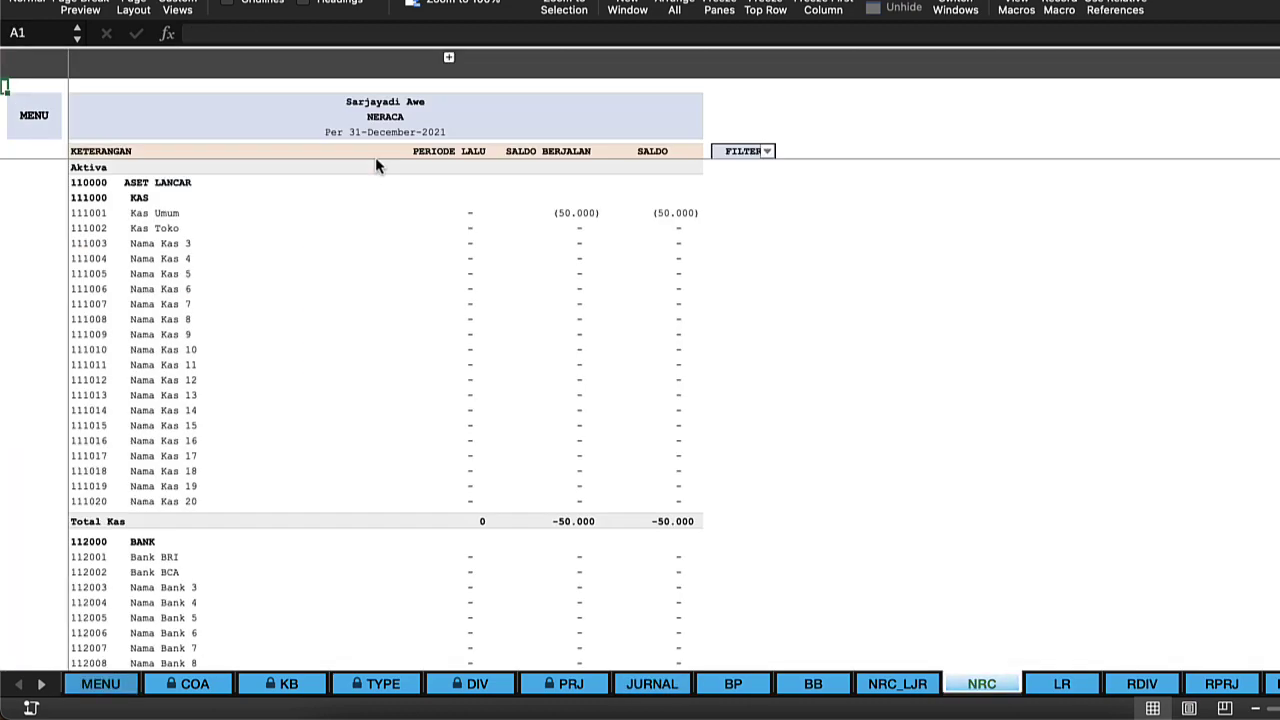
{"action": "left_click", "coordinate": [511, 274]}
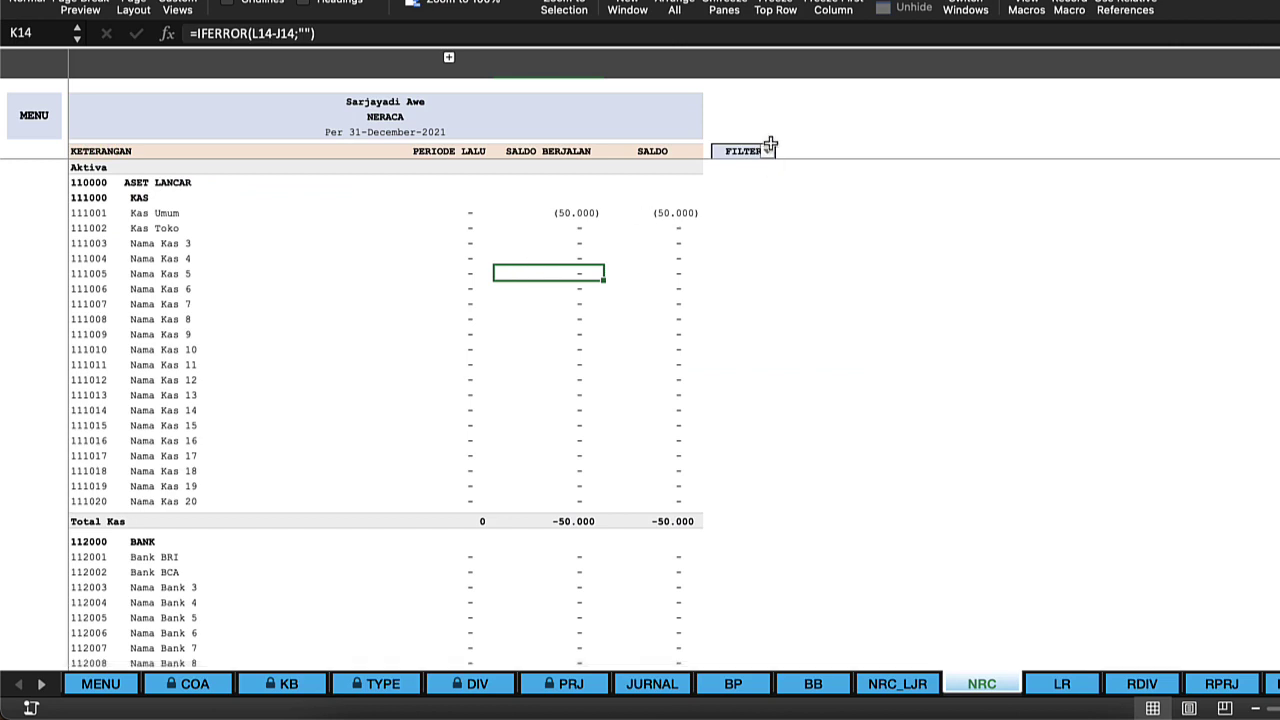
- Check the SALDO BERJALAN and SALDO of Kas Umum in the Neraca report
{"action": "left_click", "coordinate": [547, 287]}
{"action": "left_click", "coordinate": [576, 215]}
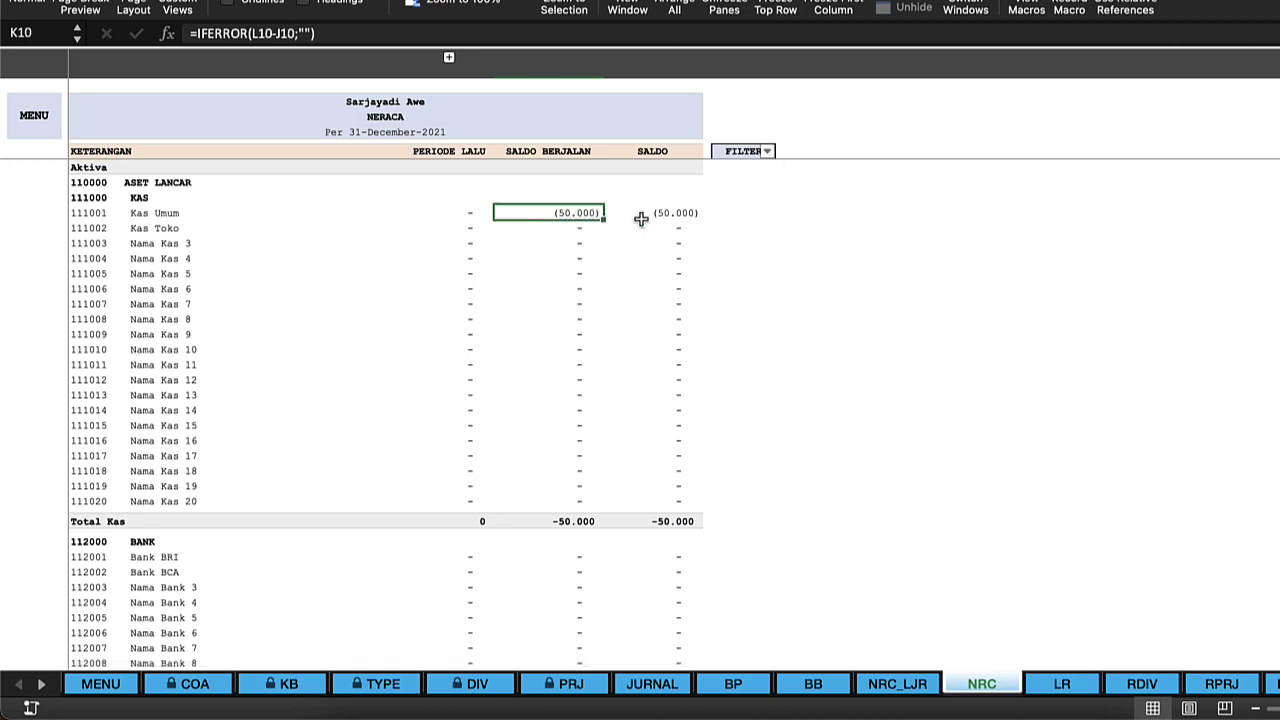
{"action": "left_click", "coordinate": [664, 215]}
{"action": "left_click", "coordinate": [557, 256]}
- Return to Jurnal Umum through the main menu and set the JU-001 entry's SALDO to 2.000.000
{"action": "left_click", "coordinate": [32, 120]}
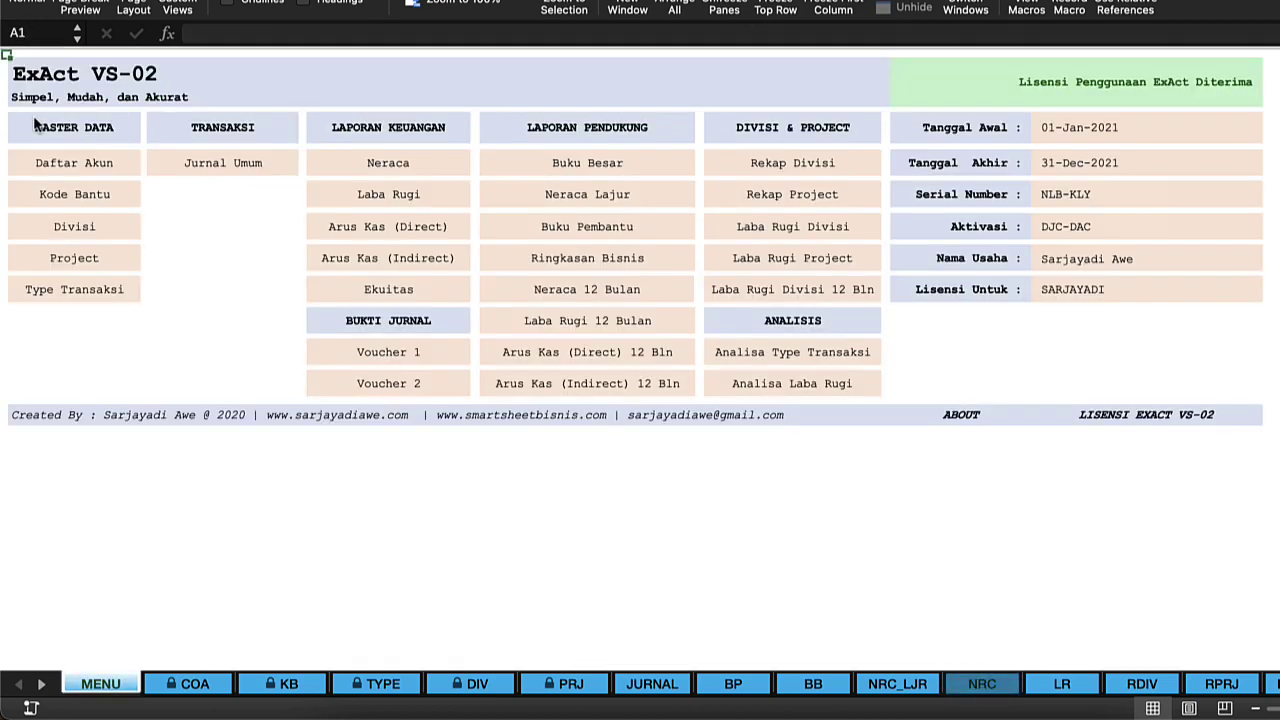
{"action": "left_click", "coordinate": [284, 215]}
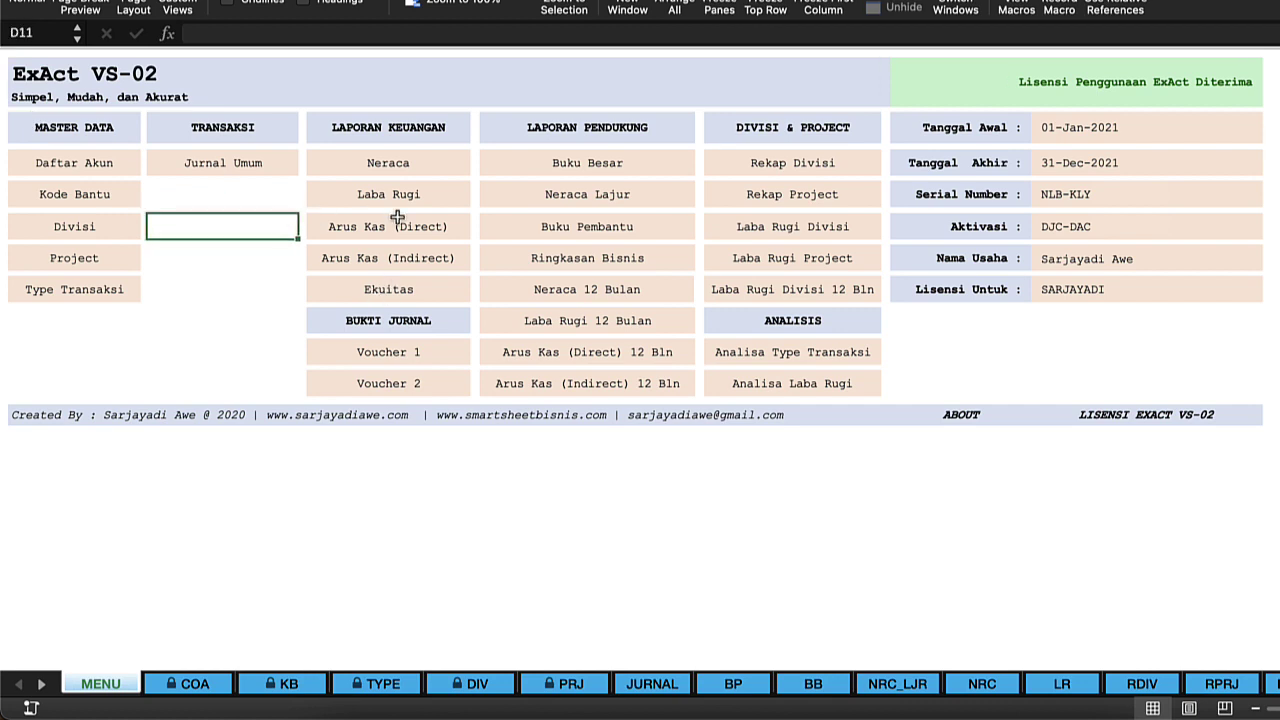
{"action": "left_click", "coordinate": [204, 176]}
{"action": "left_click", "coordinate": [588, 251]}
{"action": "left_click", "coordinate": [1116, 254]}
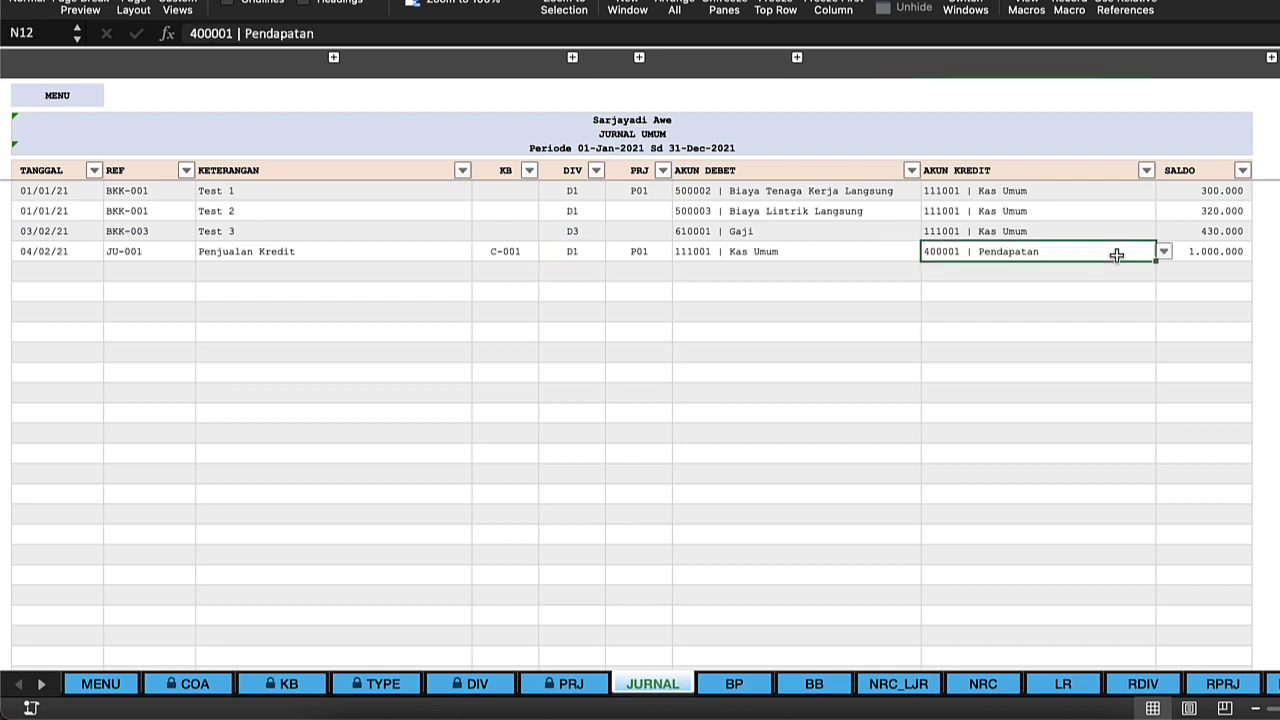
{"action": "left_click", "coordinate": [1199, 254]}
{"action": "double_click", "coordinate": [1199, 254]}
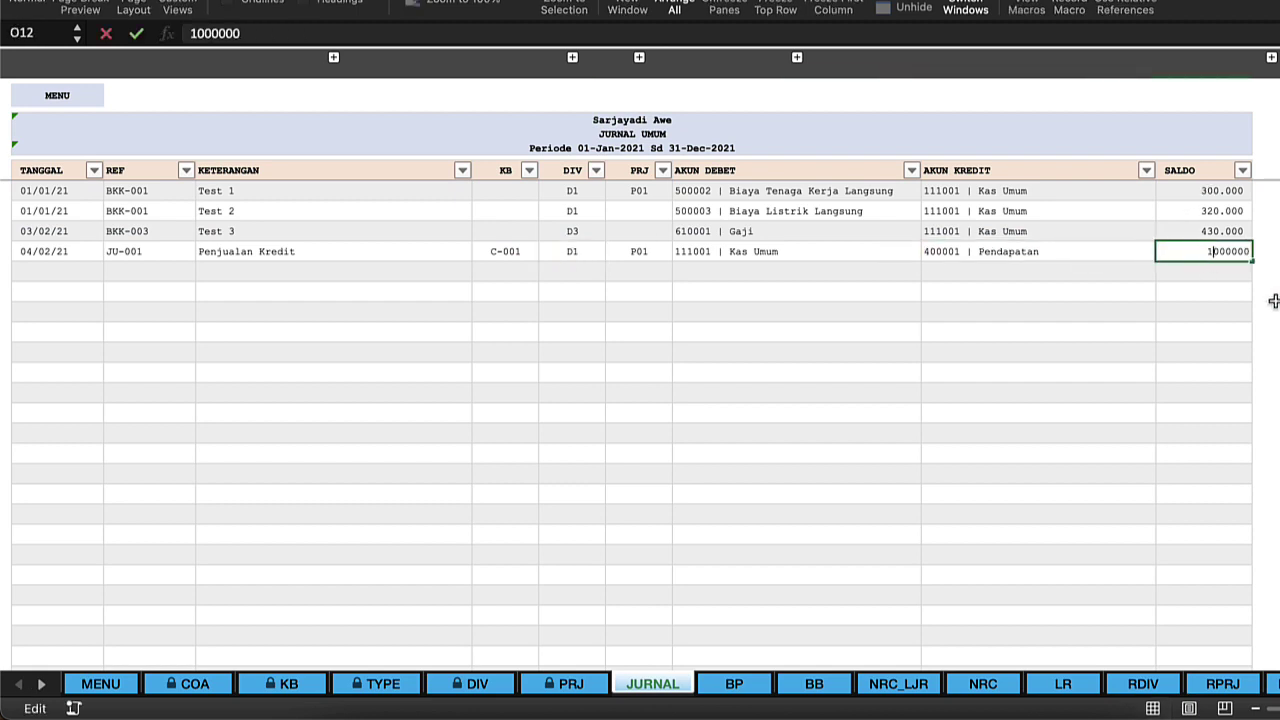
{"action": "key", "text": "Return"}
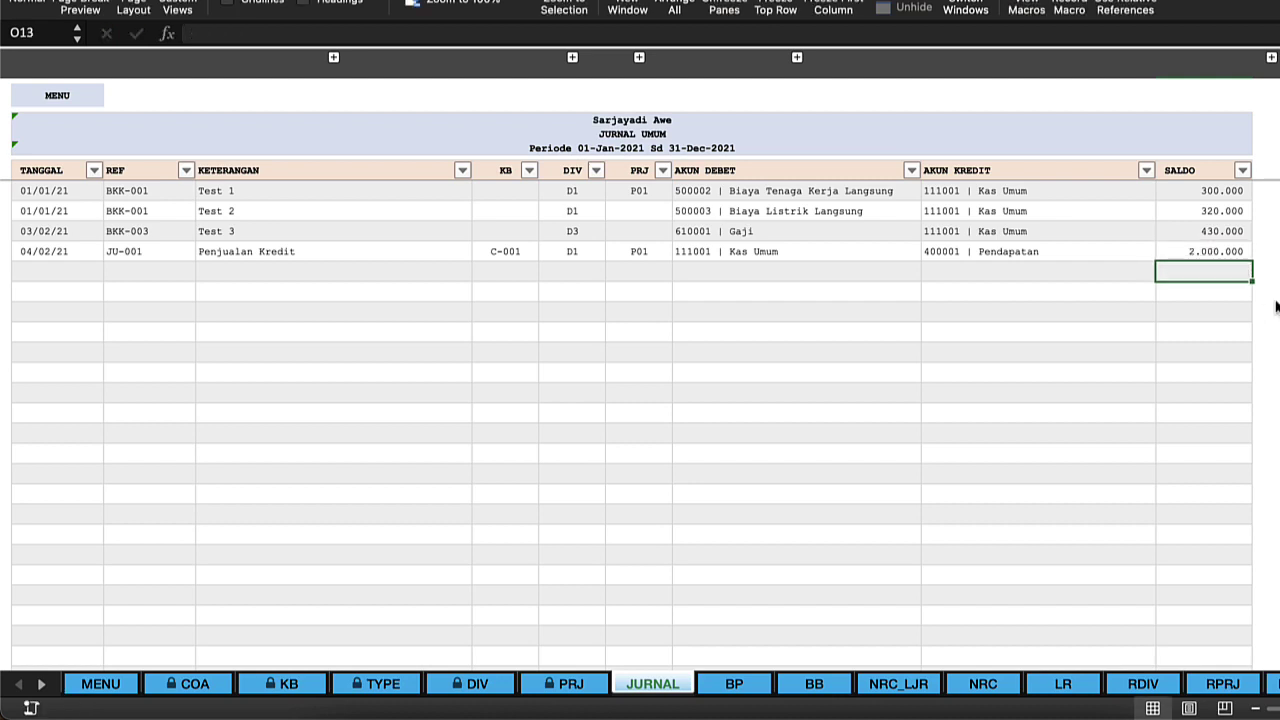
{"action": "left_click", "coordinate": [1005, 265]}
- Open the Neraca report through the main menu and check the SALDO BERJALAN and SALDO of Kas Umum
{"action": "left_click", "coordinate": [36, 95]}
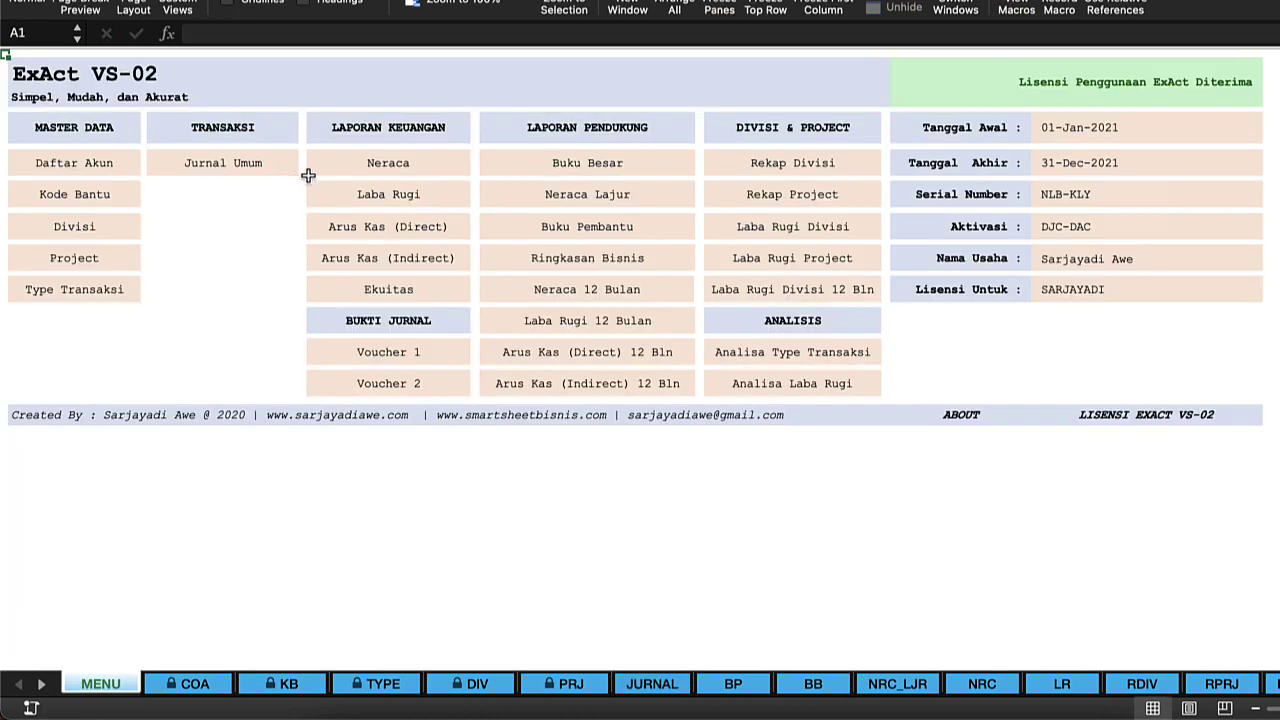
{"action": "left_click", "coordinate": [389, 168]}
{"action": "left_click", "coordinate": [587, 225]}
{"action": "left_click", "coordinate": [584, 213]}
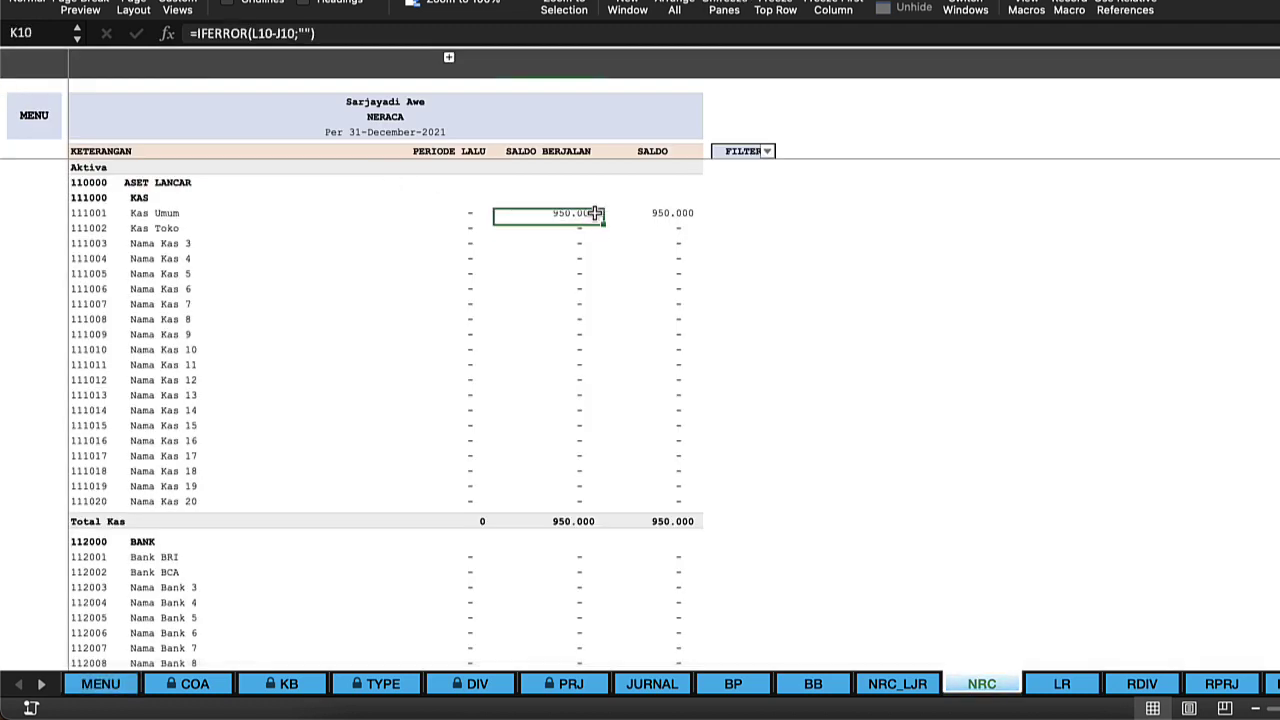
{"action": "left_click", "coordinate": [686, 213]}
- Filter the Neraca report to show only rows with filter value 1, leaving out 0
{"action": "left_click", "coordinate": [767, 153]}
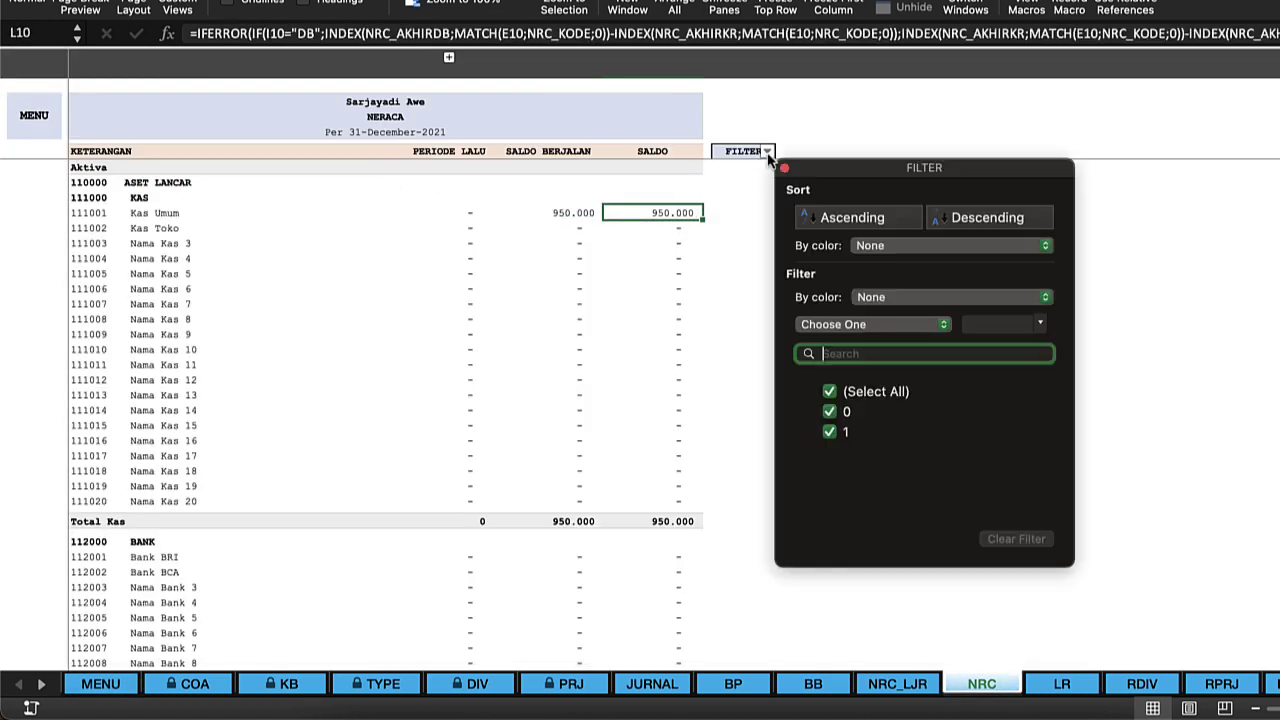
{"action": "left_click", "coordinate": [830, 412]}
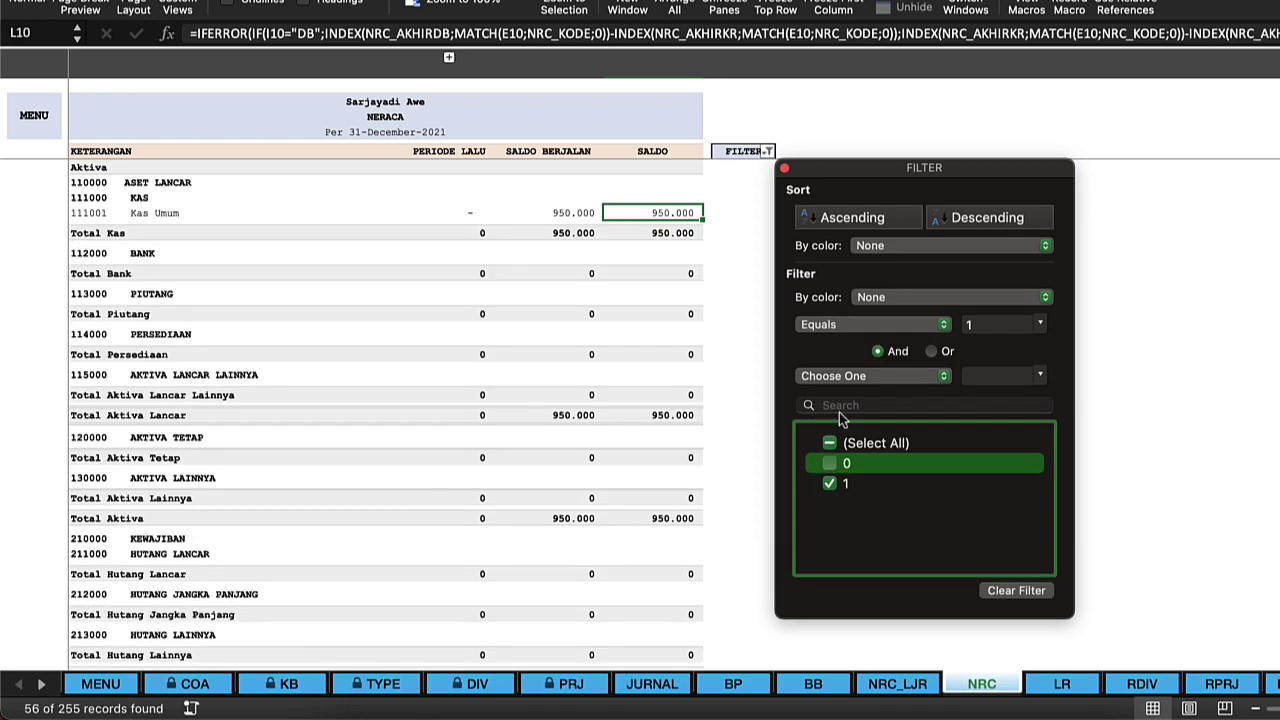
{"action": "key", "text": "Escape"}
- Review the filtered Neraca from Aktiva down to Total Kewajiban dan Modal and compare the totals
{"action": "left_click", "coordinate": [591, 401]}
{"action": "scroll", "coordinate": [593, 400], "scroll_direction": "down", "scroll_amount": 5}
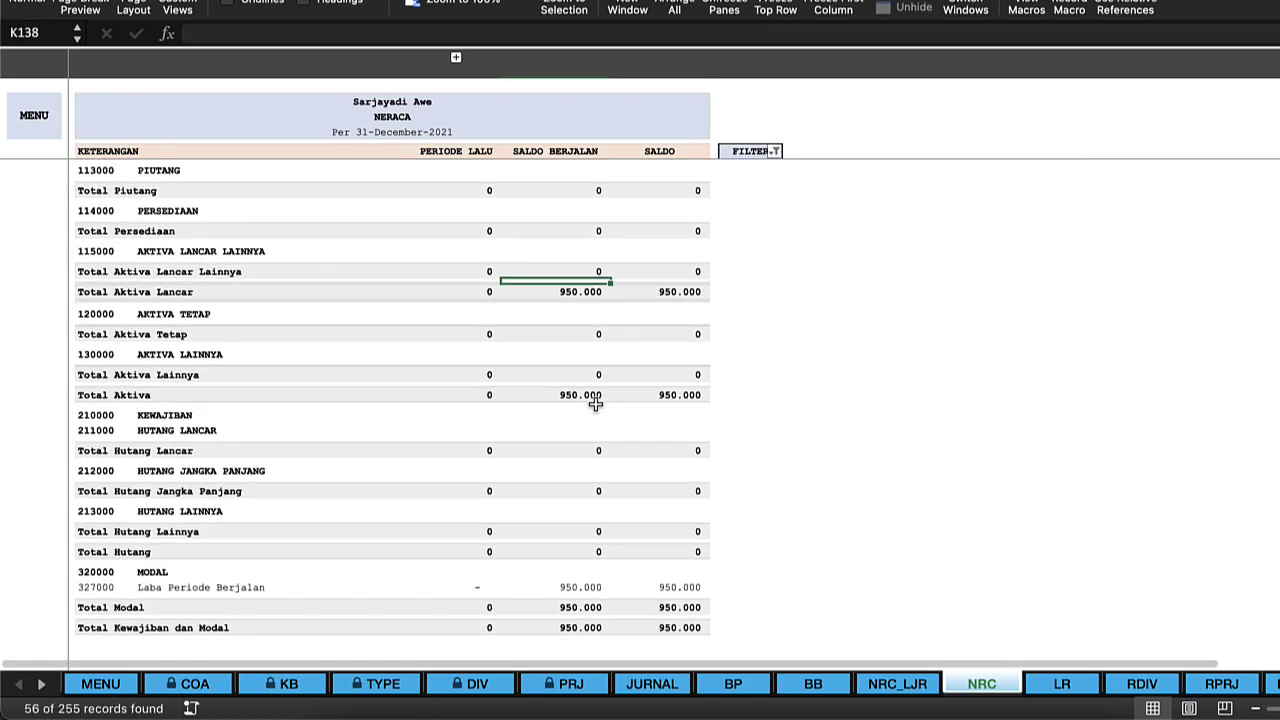
{"action": "scroll", "coordinate": [595, 403], "scroll_direction": "up", "scroll_amount": 6}
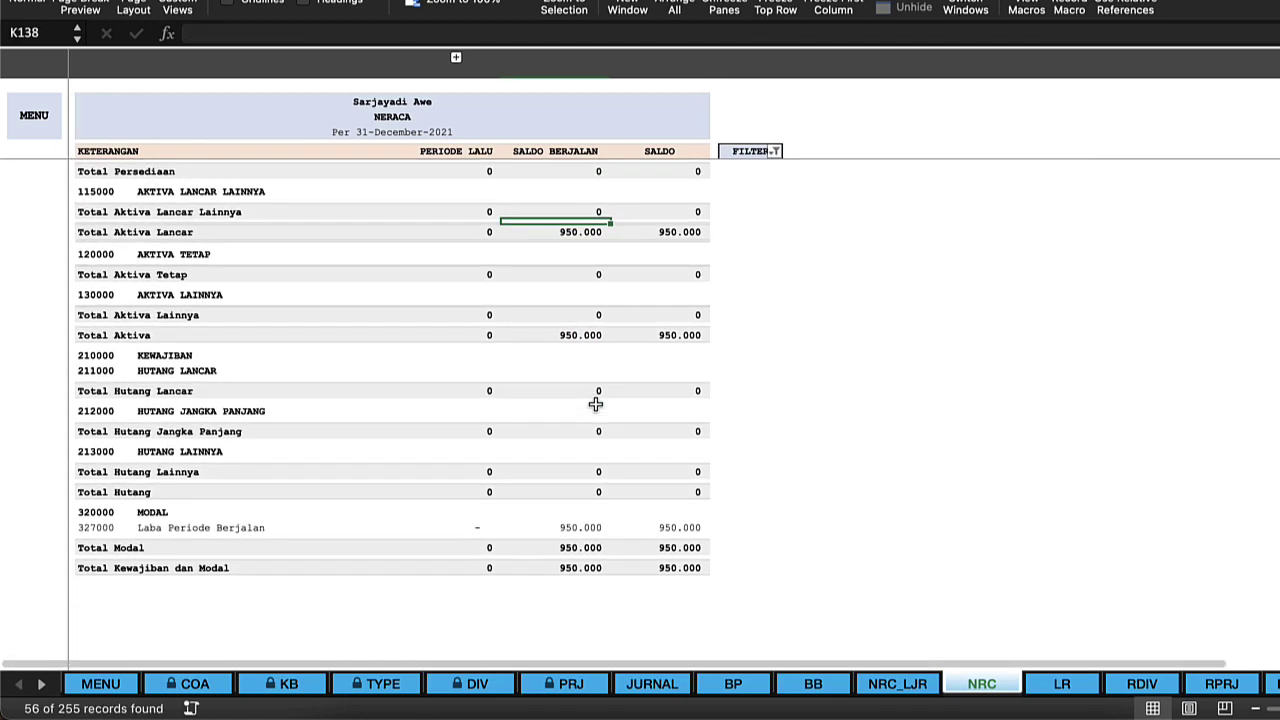
{"action": "scroll", "coordinate": [595, 403], "scroll_direction": "up", "scroll_amount": 5}
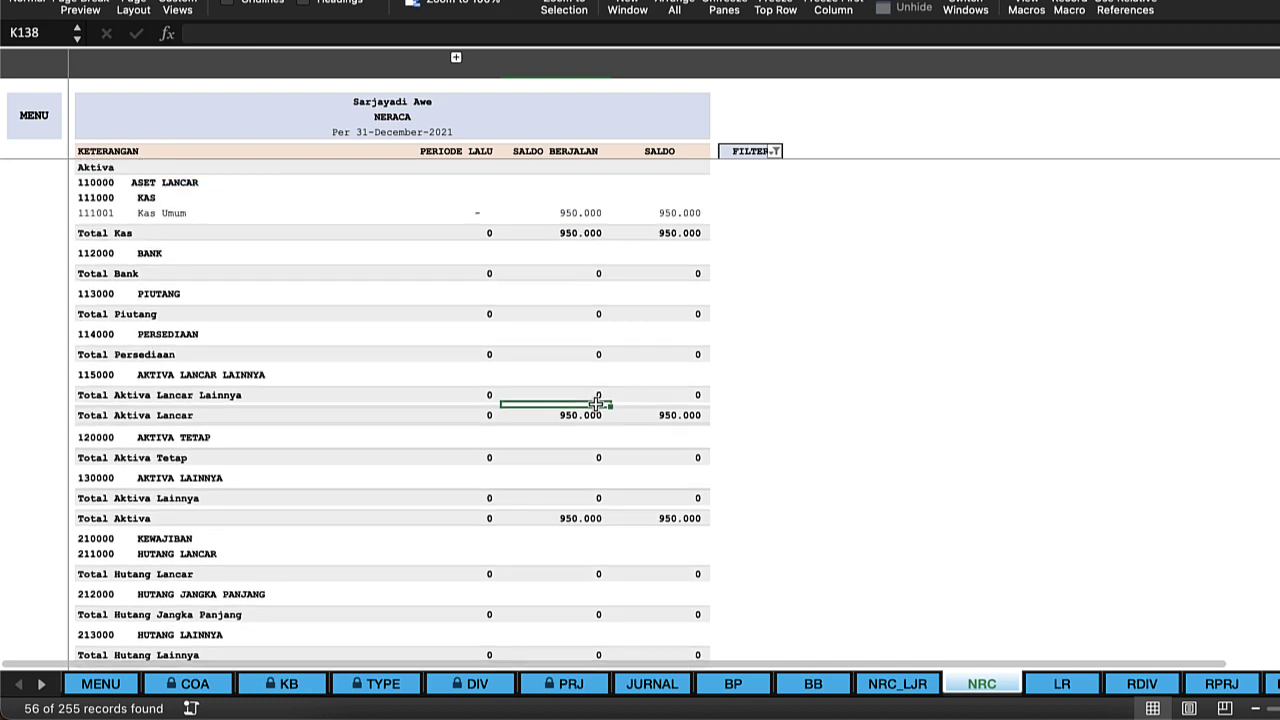
{"action": "scroll", "coordinate": [595, 403], "scroll_direction": "down", "scroll_amount": 3}
{"action": "left_click", "coordinate": [651, 310]}
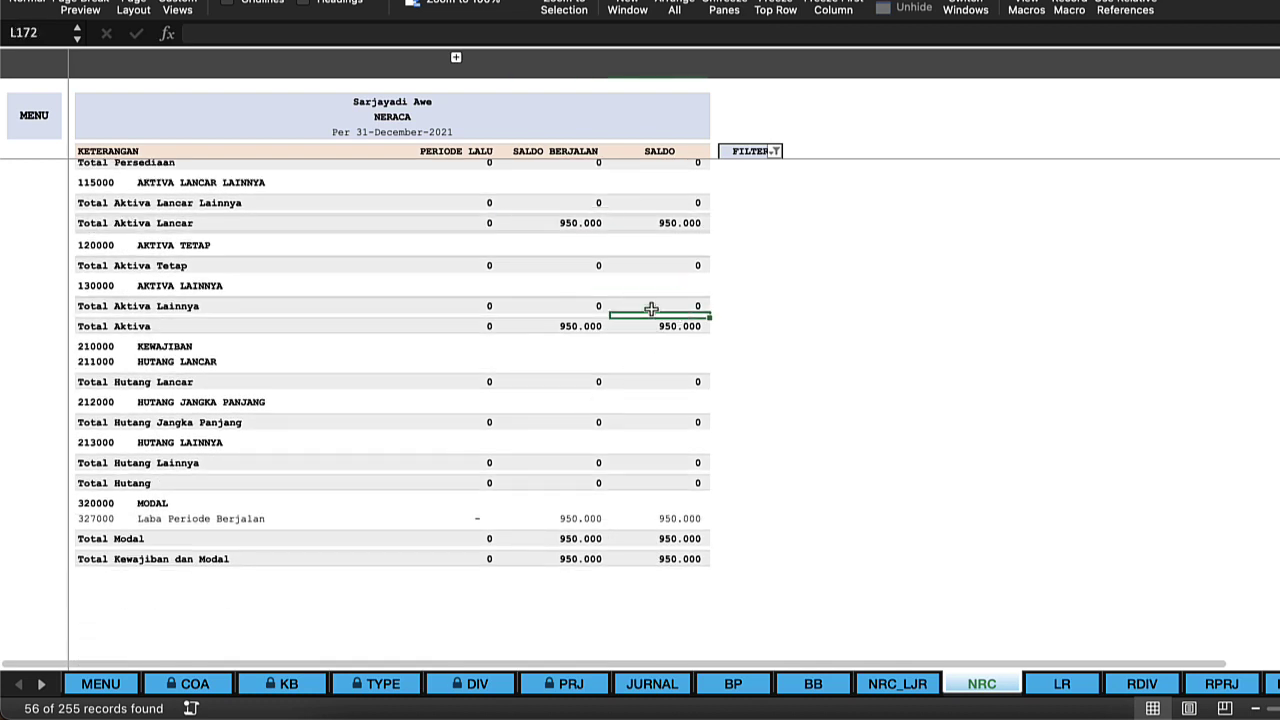
- Open the Laba Rugi report through the main menu and filter it to rows with value 1, excluding 0
{"action": "left_click", "coordinate": [47, 132]}
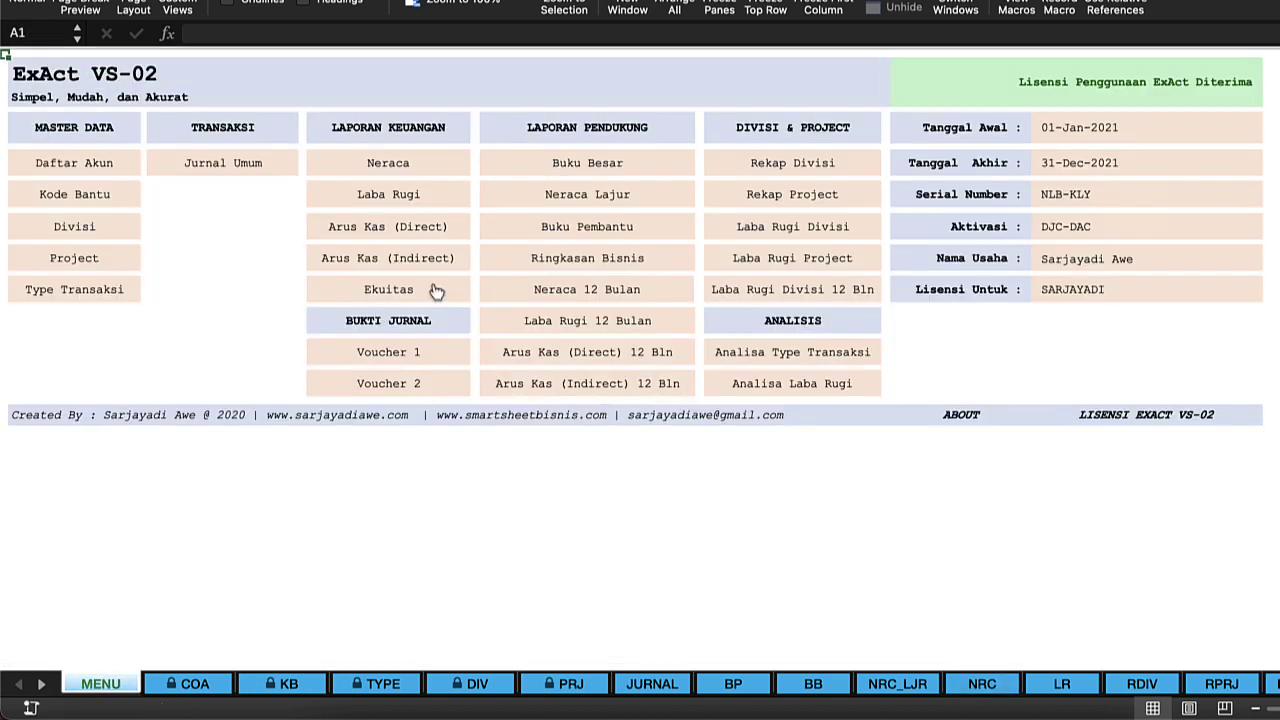
{"action": "left_click", "coordinate": [424, 200]}
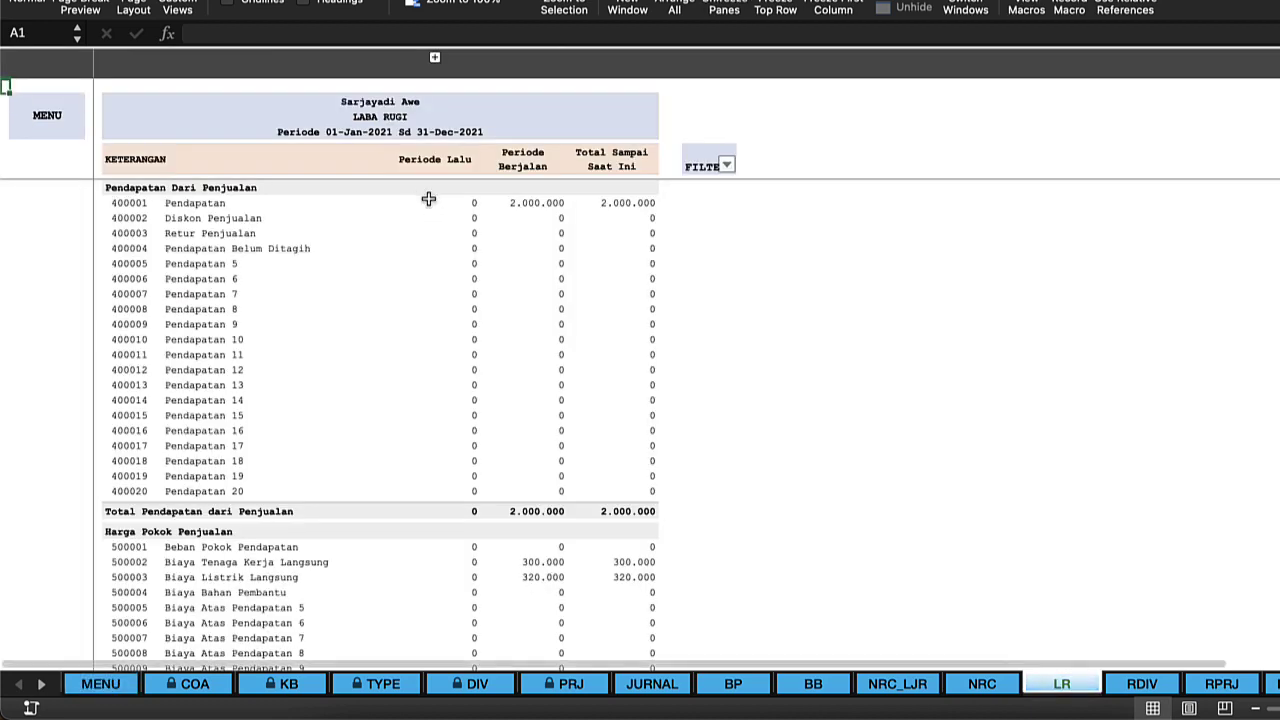
{"action": "left_click", "coordinate": [728, 168]}
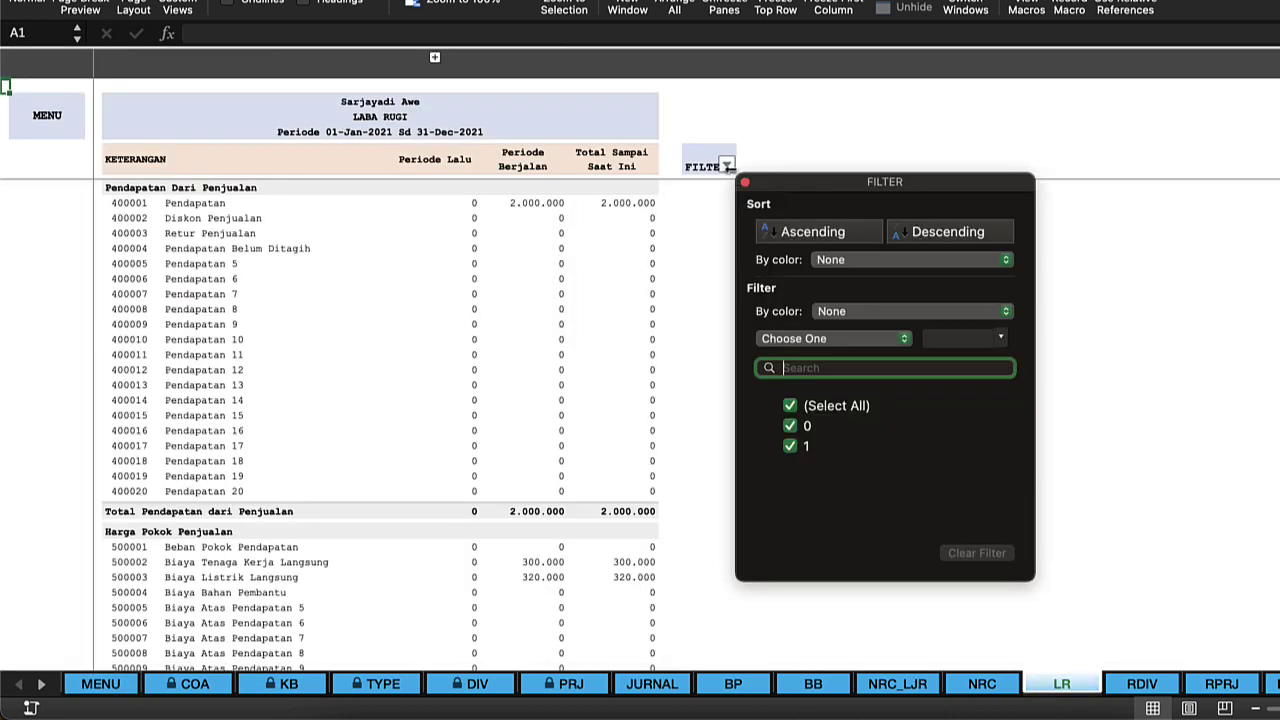
{"action": "left_click", "coordinate": [791, 424]}
- Look over the filtered Laba Rugi report and view its print preview without printing
{"action": "left_click", "coordinate": [520, 346]}
{"action": "left_click", "coordinate": [512, 435]}
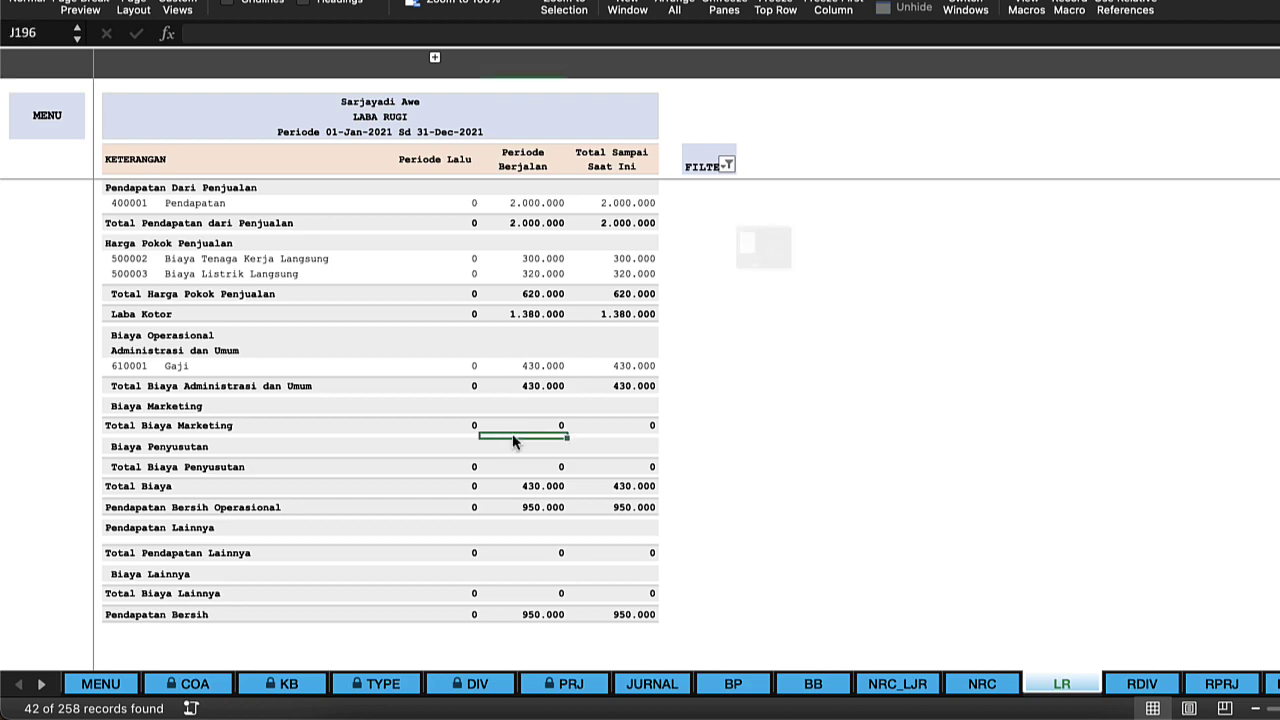
{"action": "key", "text": "super+p"}
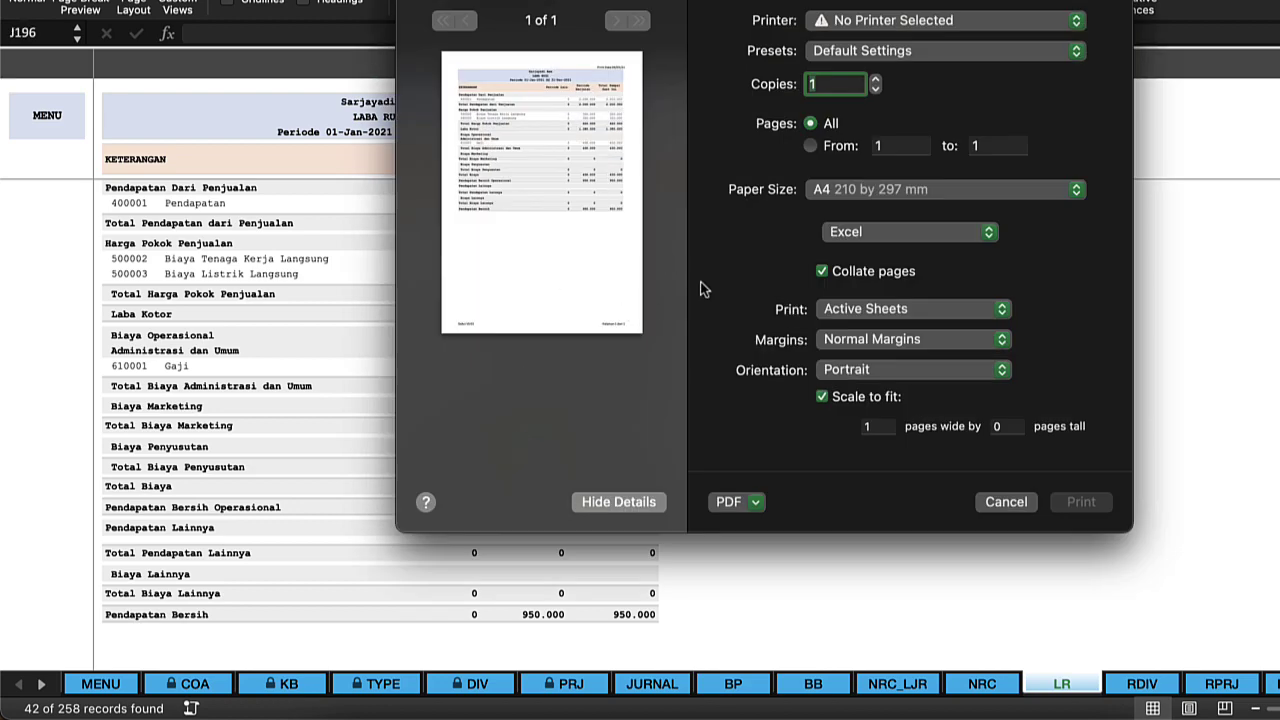
{"action": "left_click", "coordinate": [1006, 502]}
- Open the Arus Kas (Direct) report through the main menu and look at its closing cash section
{"action": "left_click", "coordinate": [56, 124]}
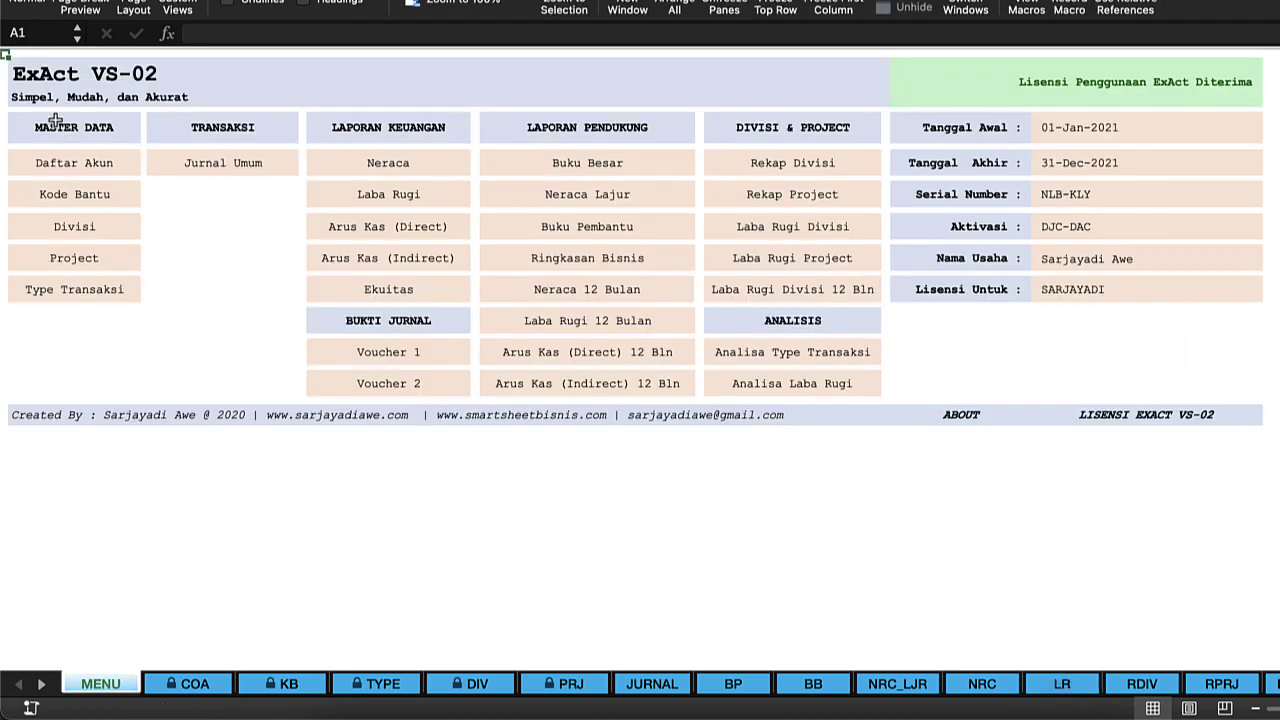
{"action": "left_click", "coordinate": [357, 236]}
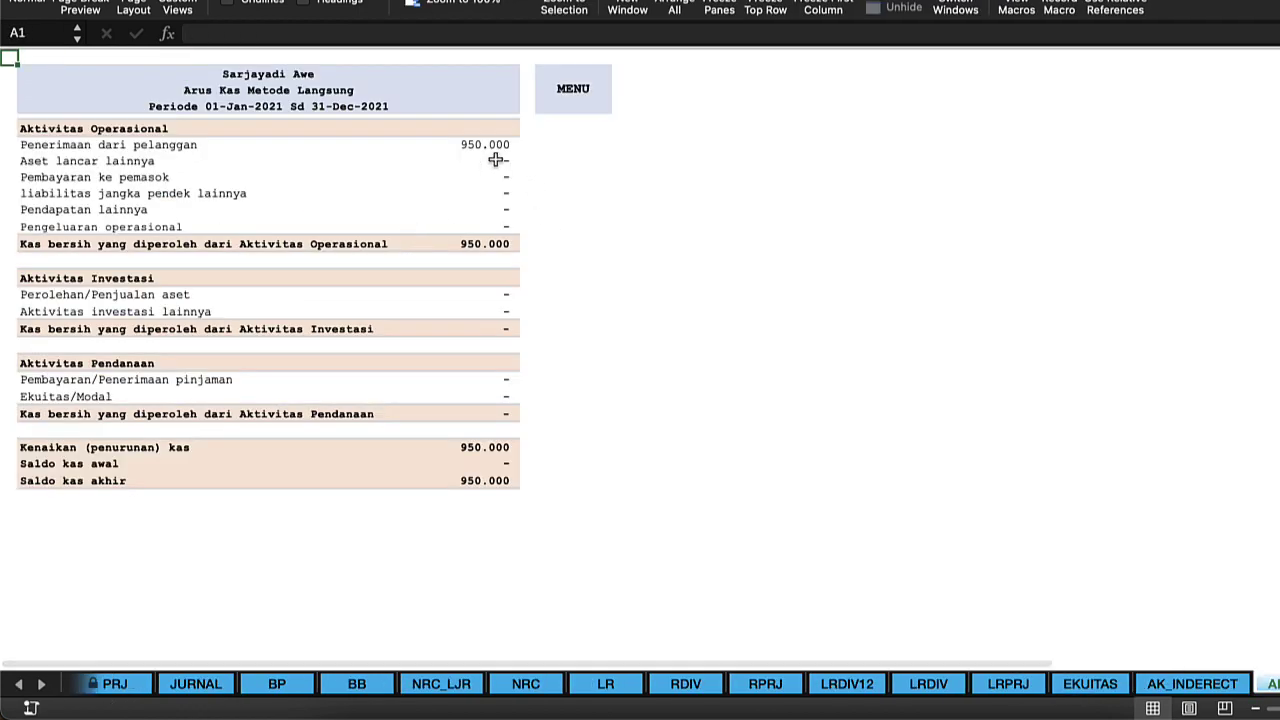
{"action": "left_click", "coordinate": [486, 463]}
- Open the Ekuitas report through the main menu and examine the capital changes, including Laba Periode Berjalan
{"action": "left_click", "coordinate": [590, 100]}
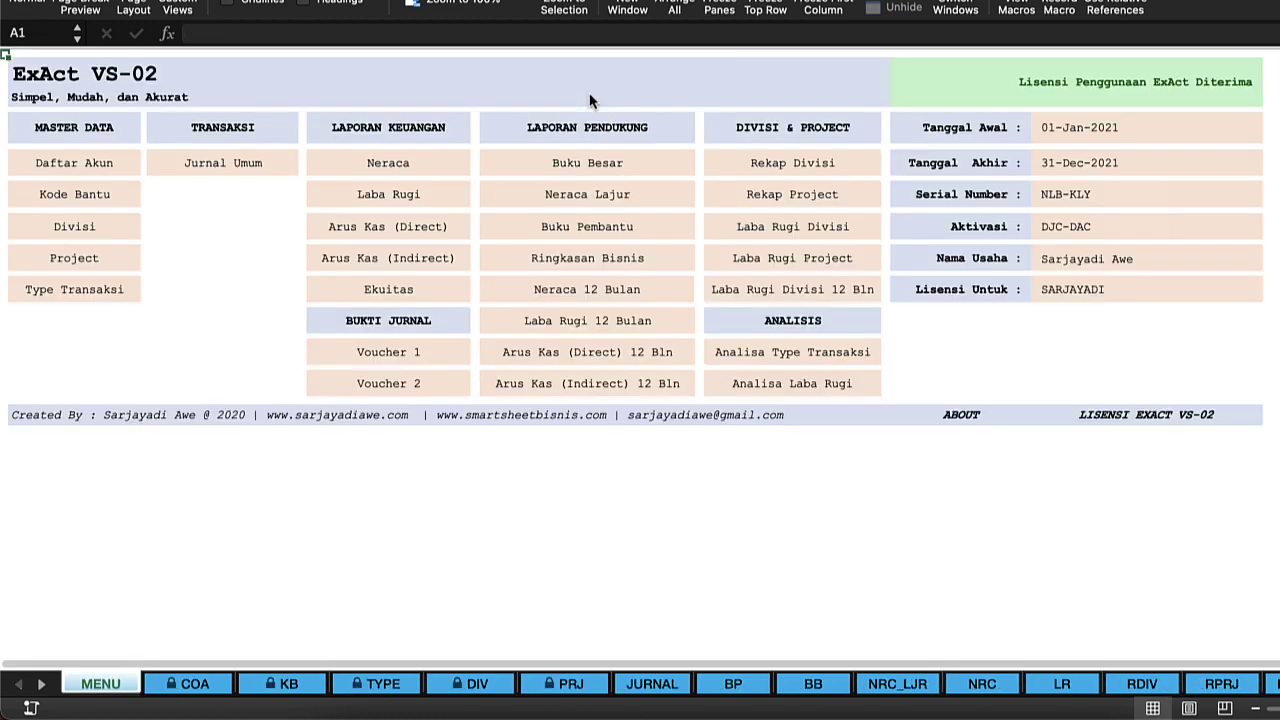
{"action": "left_click", "coordinate": [400, 293]}
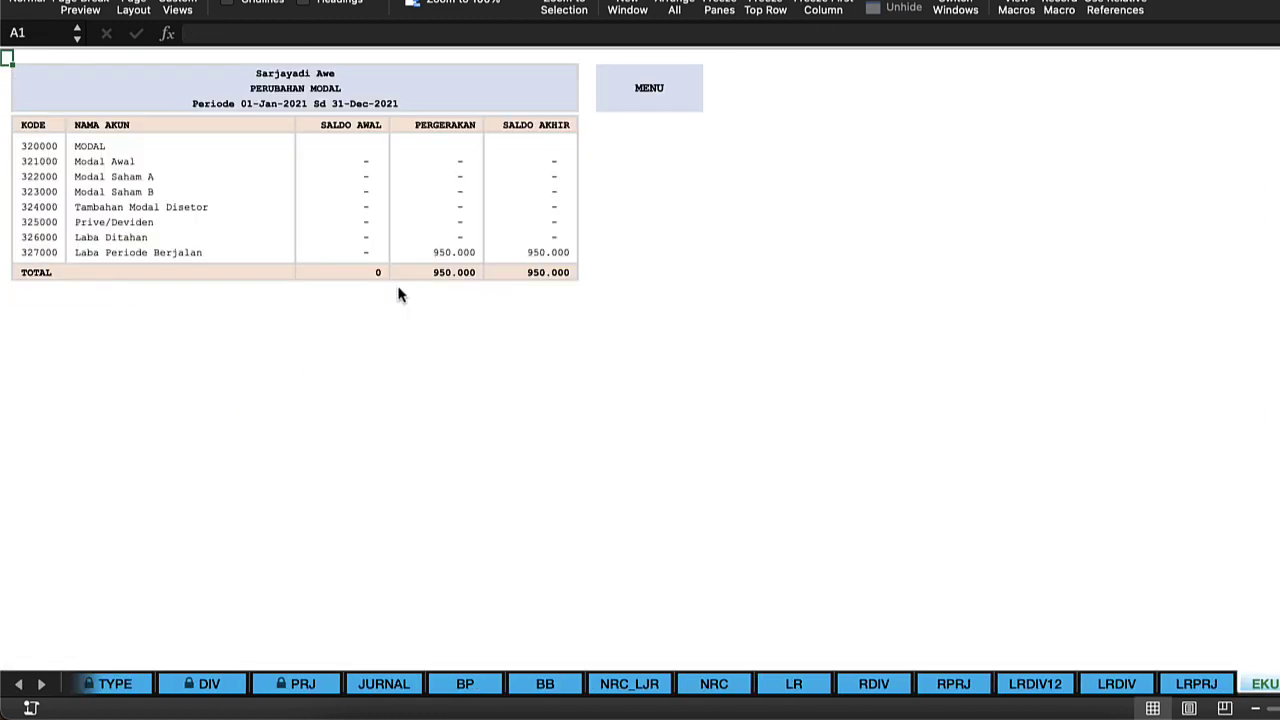
{"action": "left_click", "coordinate": [492, 251]}
{"action": "left_click", "coordinate": [659, 98]}
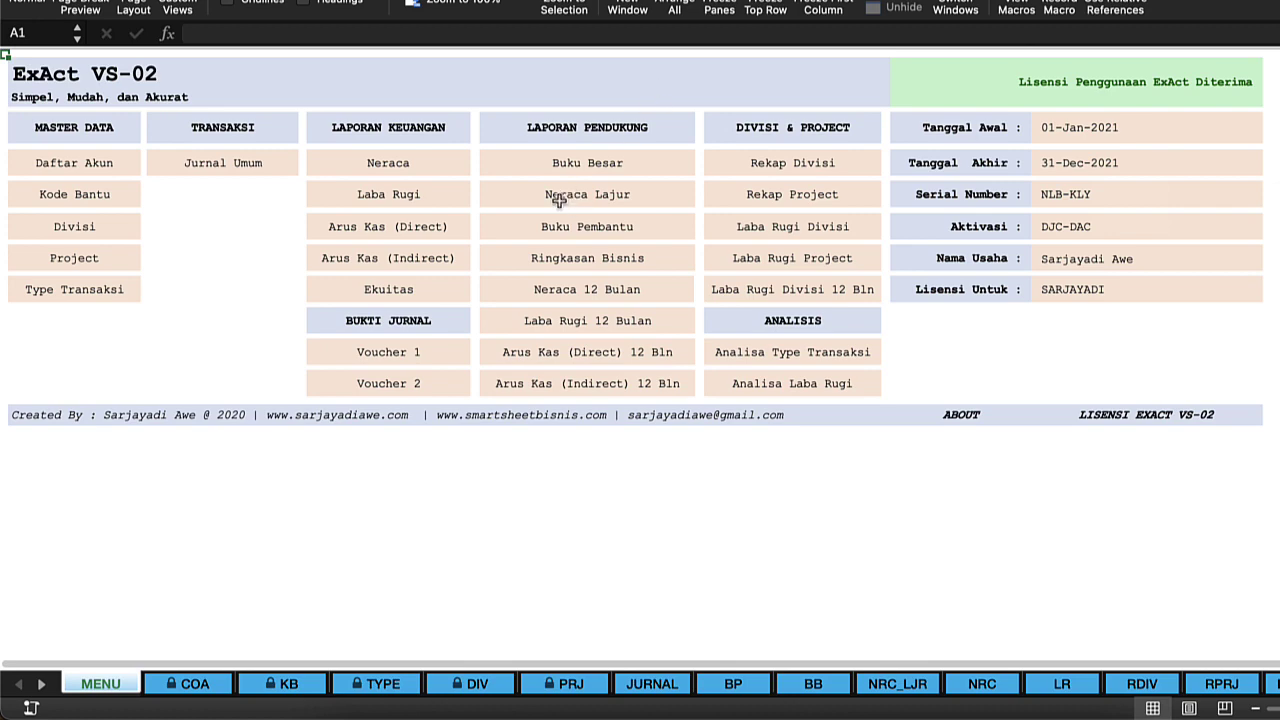
{"action": "left_click", "coordinate": [398, 290]}
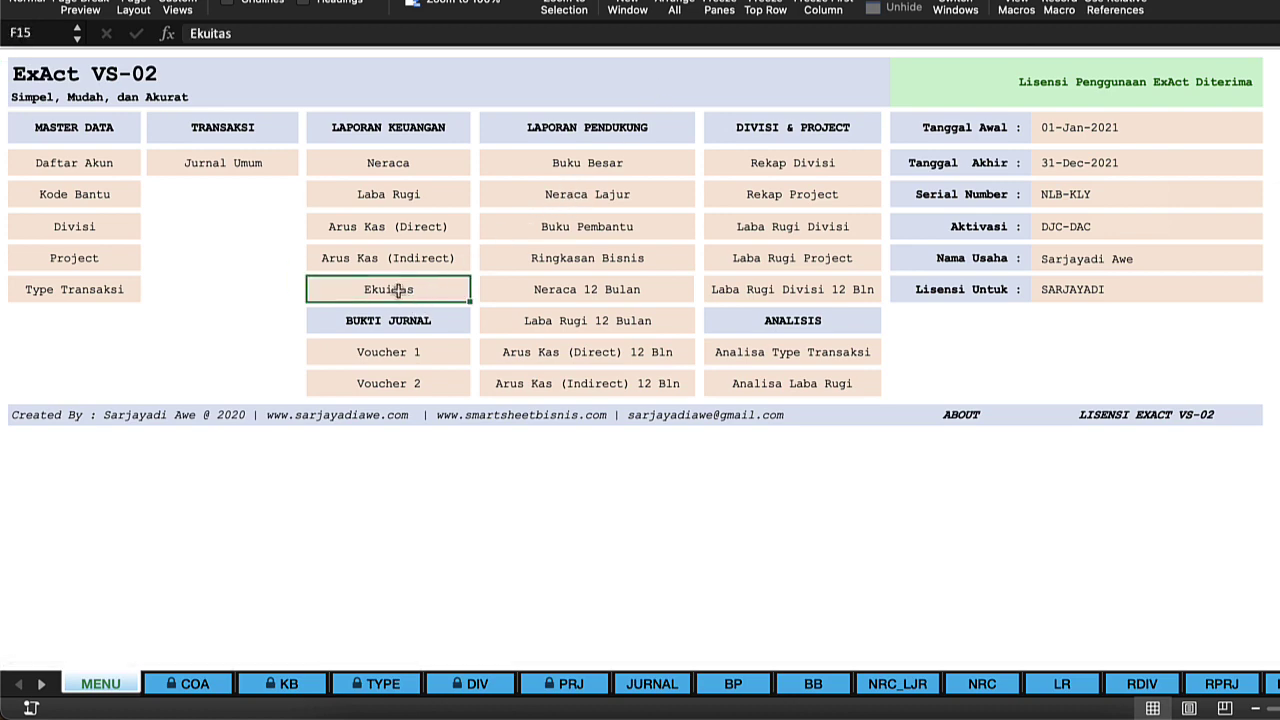
{"action": "left_click", "coordinate": [410, 299]}
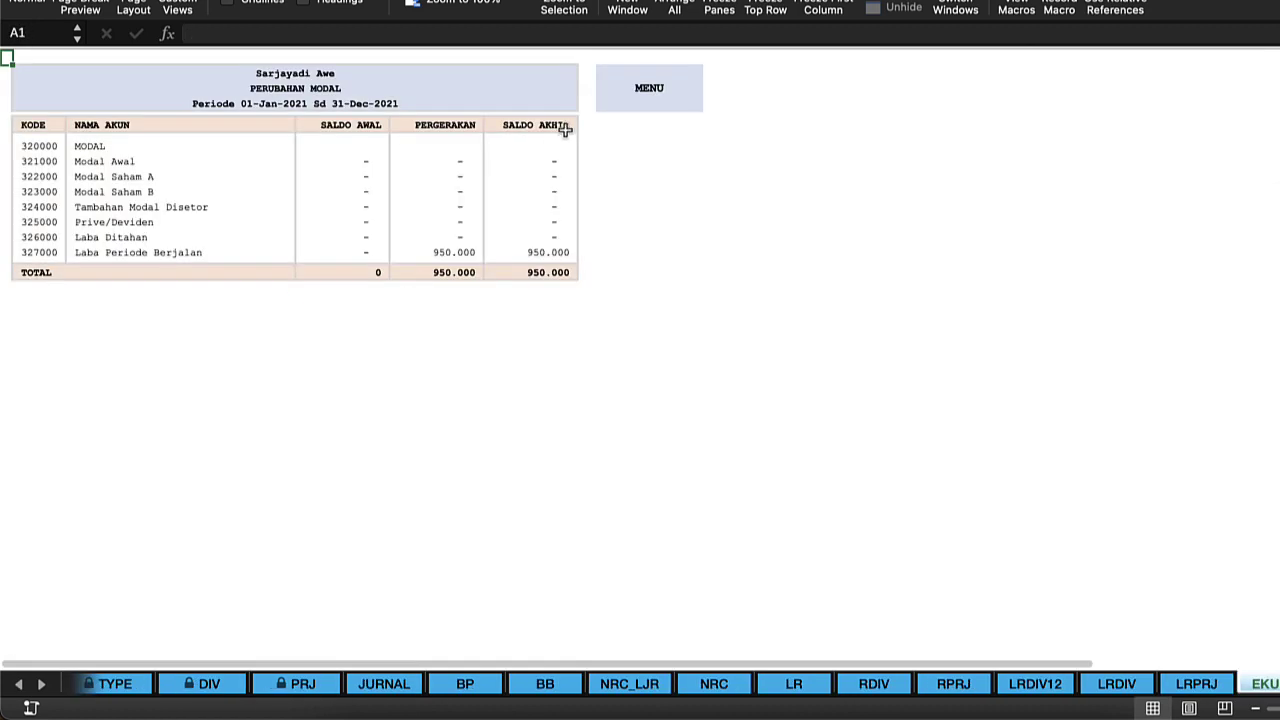
- Open the Buku Besar report through the main menu and look at its AKUN selection
{"action": "left_click", "coordinate": [641, 93]}
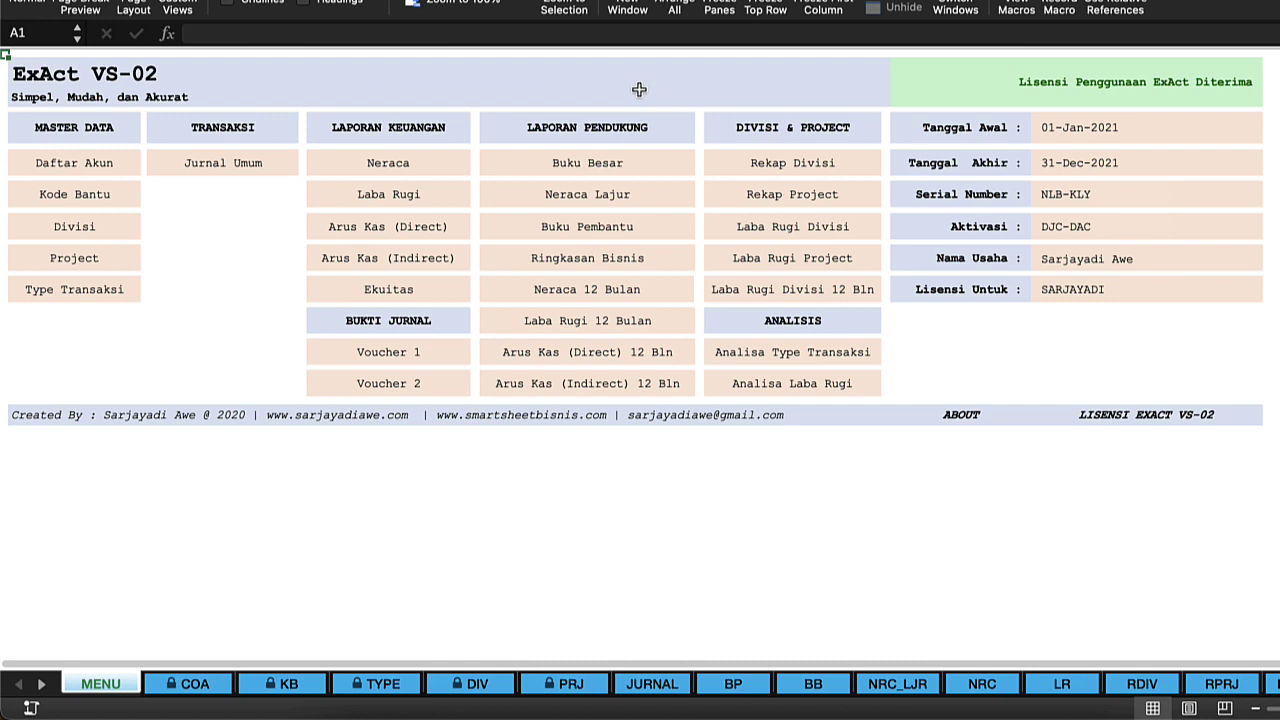
{"action": "left_click", "coordinate": [605, 163]}
{"action": "left_click", "coordinate": [940, 141]}
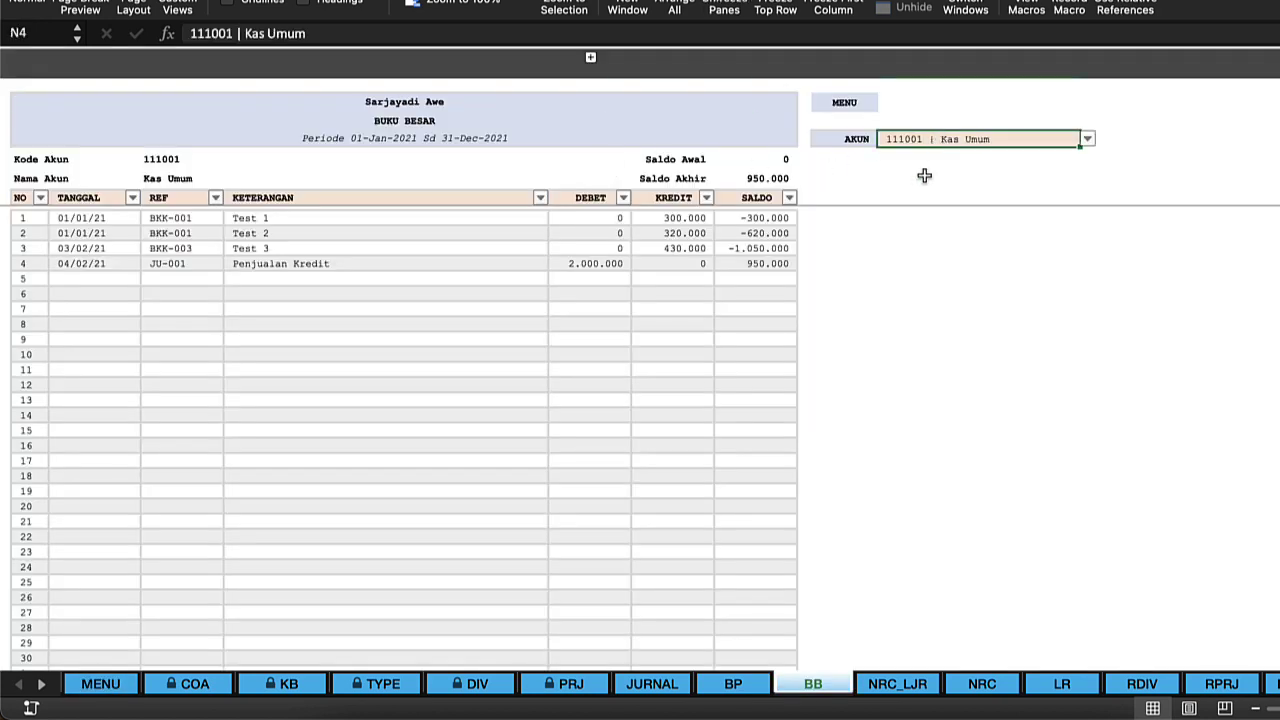
{"action": "left_click", "coordinate": [923, 177]}
- Search the Buku Besar AKUN choices for "pendapatan" and select 400001 | Pendapatan to show its ledger
{"action": "left_click", "coordinate": [952, 135]}
{"action": "type", "text": "pend"}
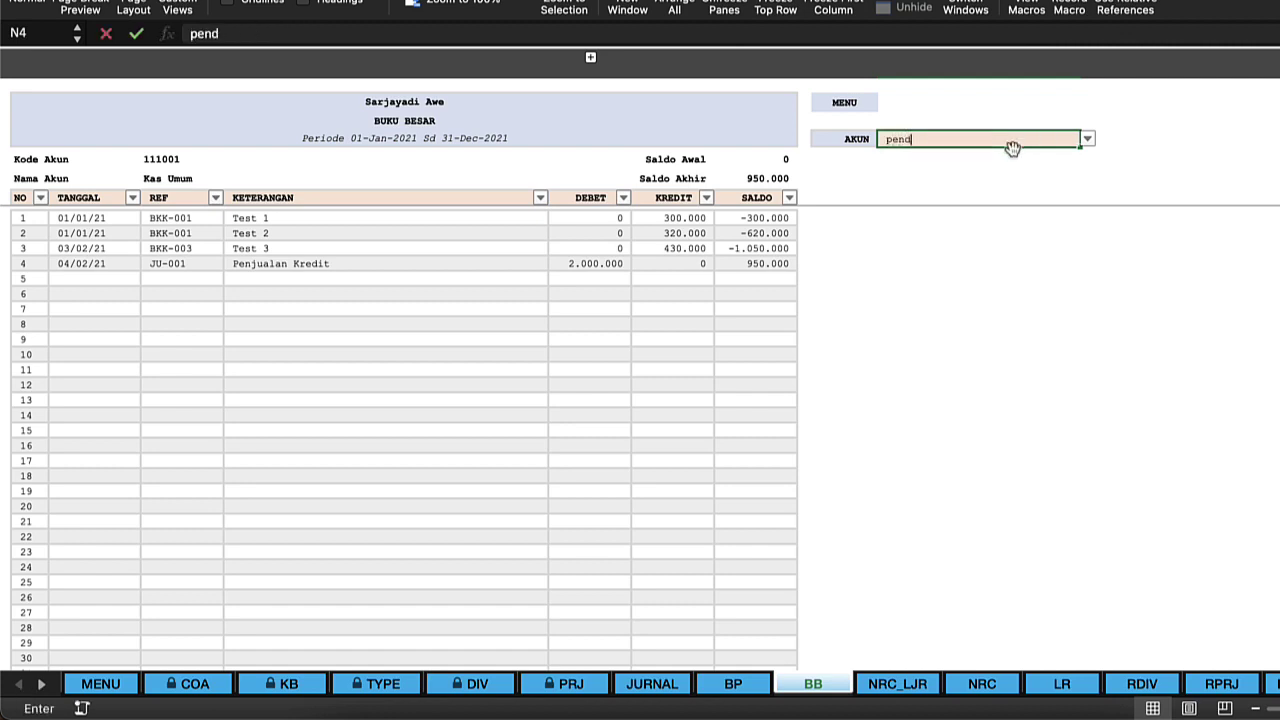
{"action": "type", "text": "apatan"}
{"action": "key", "text": "Return"}
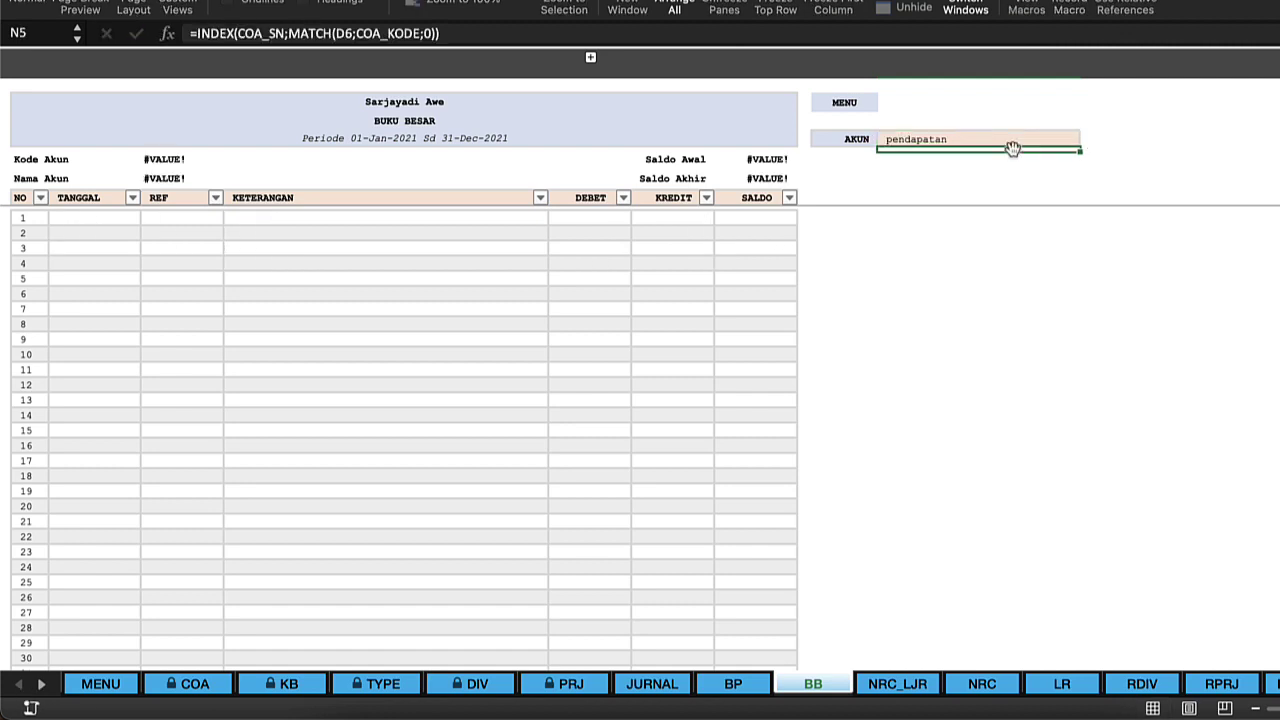
{"action": "left_click", "coordinate": [1013, 147]}
{"action": "left_click", "coordinate": [1086, 143]}
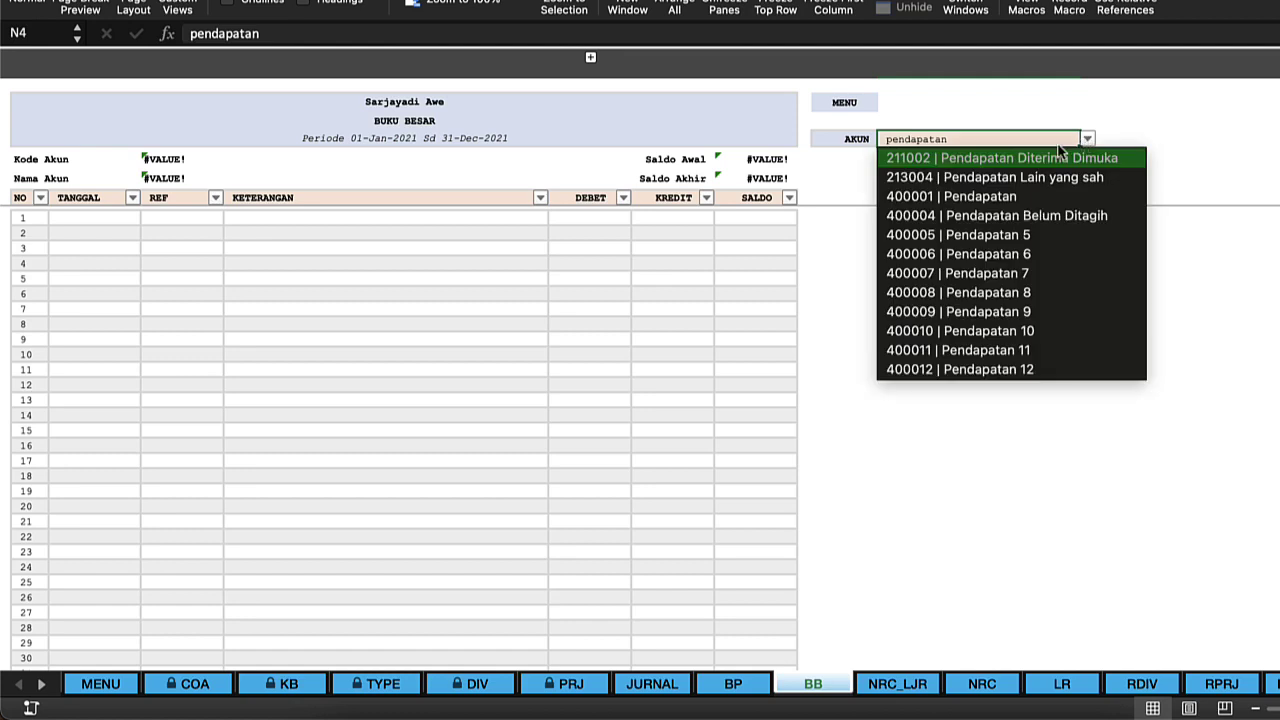
{"action": "left_click", "coordinate": [916, 197]}
{"action": "left_click", "coordinate": [730, 265]}
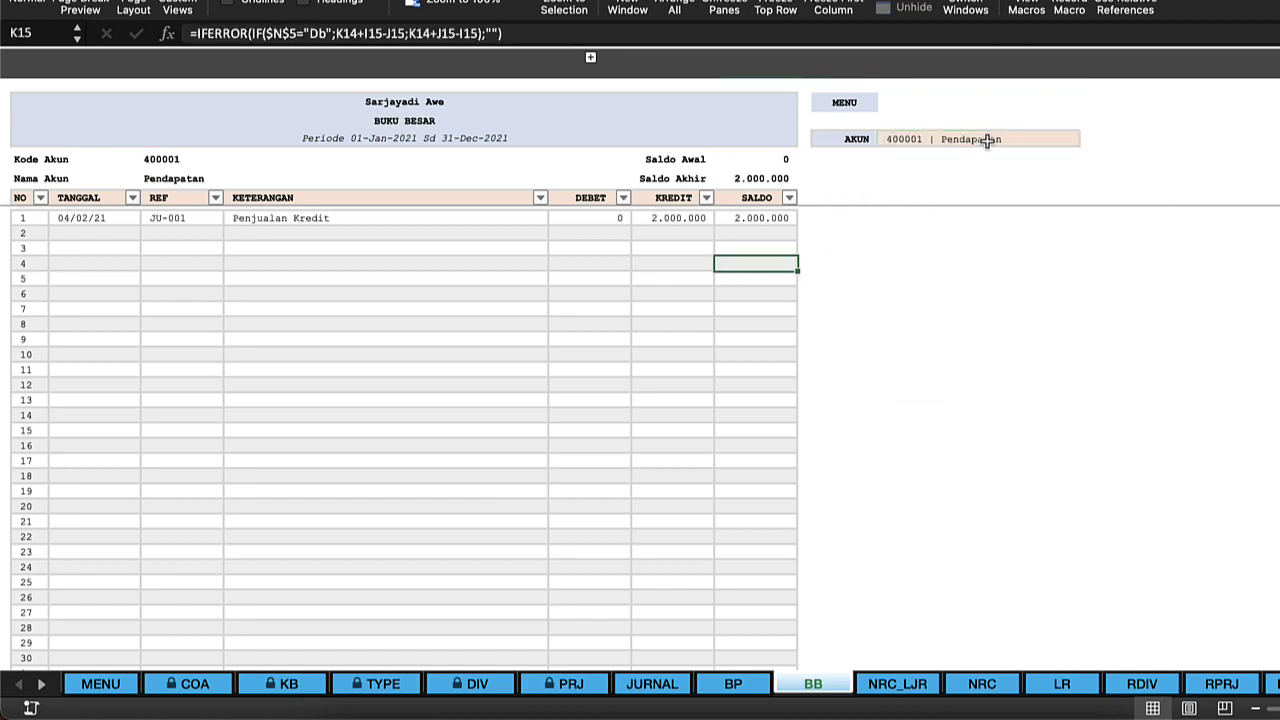
- Search the Buku Besar AKUN choices for "kas" and view the matching cash accounts
{"action": "left_click", "coordinate": [987, 141]}
{"action": "type", "text": "kas"}
{"action": "key", "text": "Return"}
{"action": "left_click", "coordinate": [987, 141]}
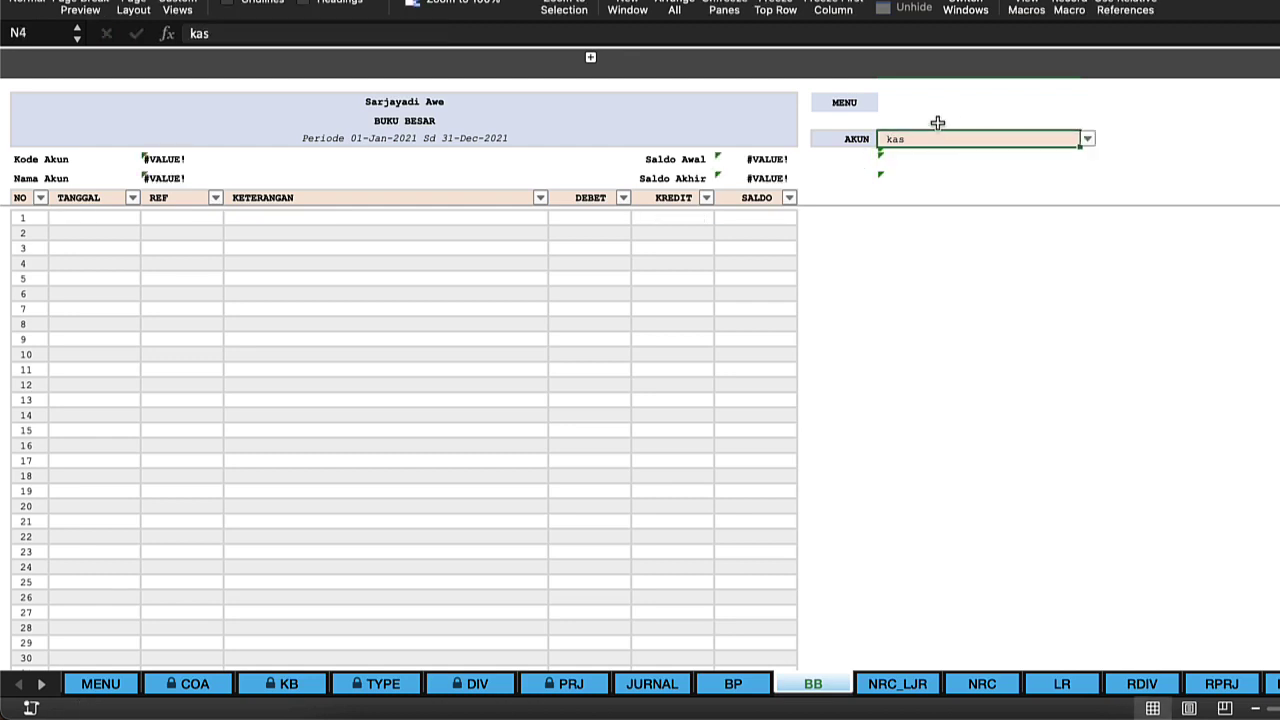
{"action": "left_click", "coordinate": [937, 122]}
{"action": "left_click", "coordinate": [940, 140]}
{"action": "double_click", "coordinate": [972, 143]}
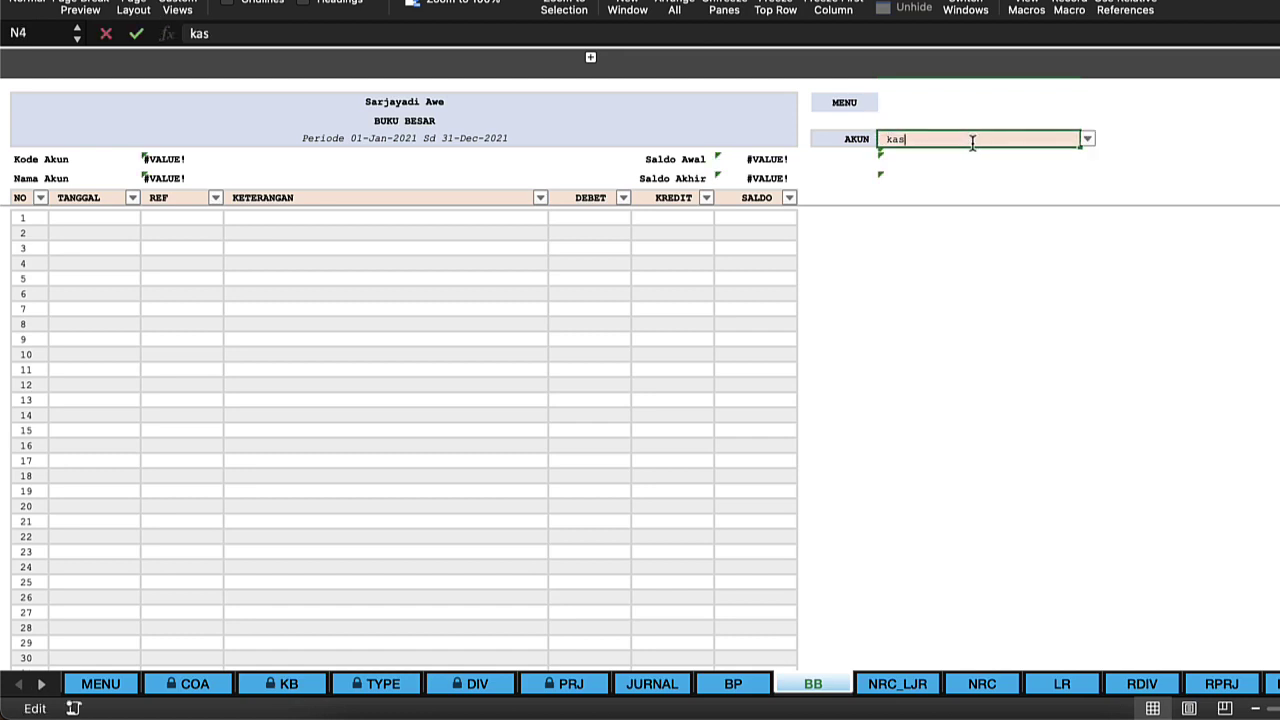
{"action": "left_click", "coordinate": [1087, 141]}
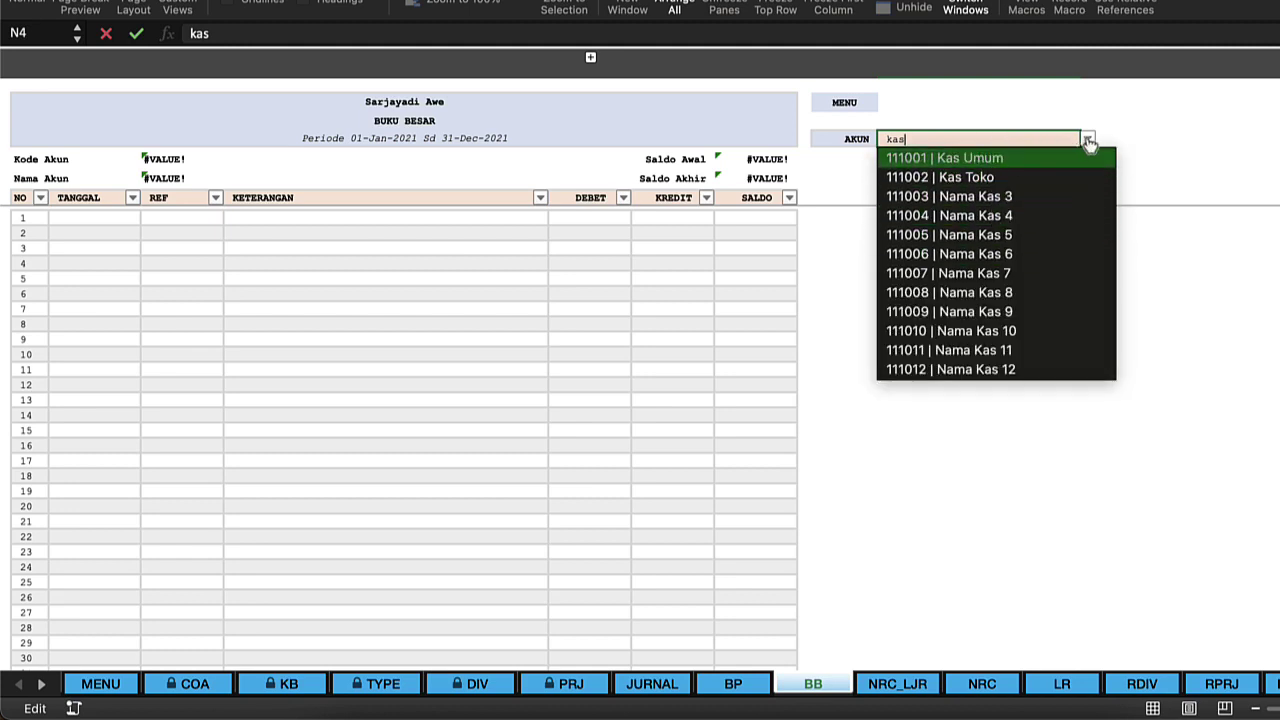
{"action": "left_click", "coordinate": [1026, 137]}
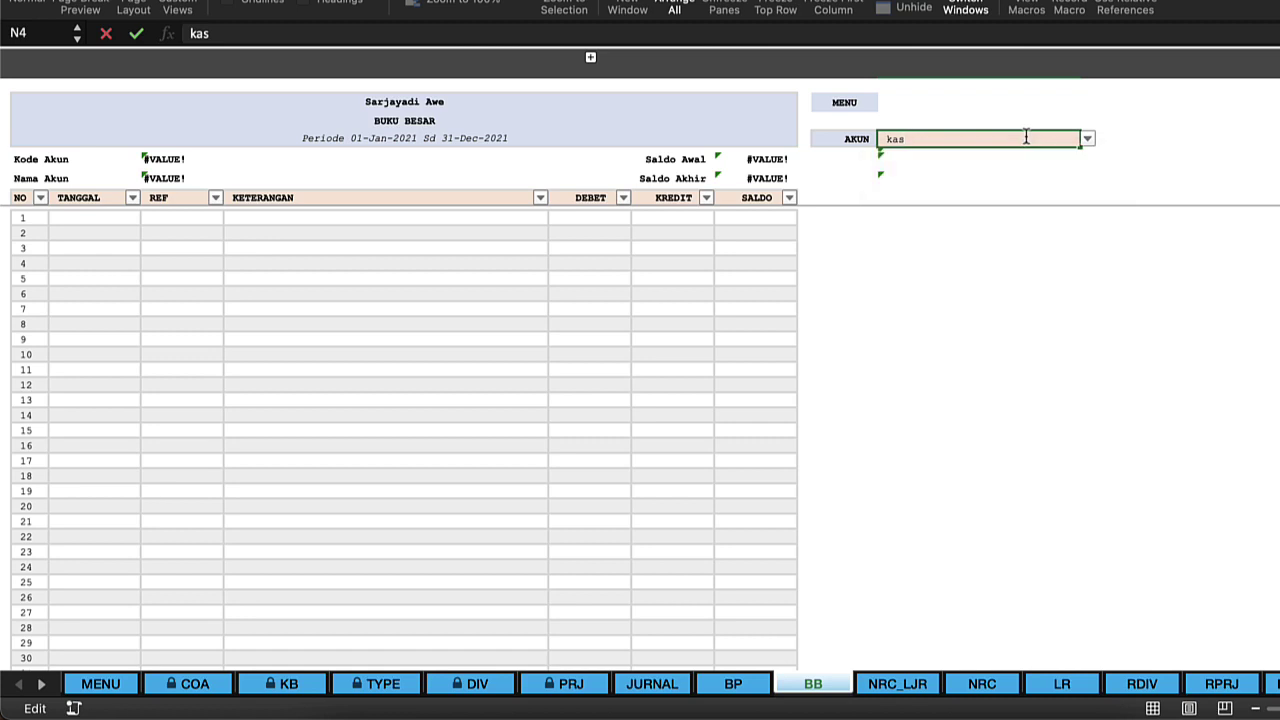
{"action": "key", "text": "Return"}
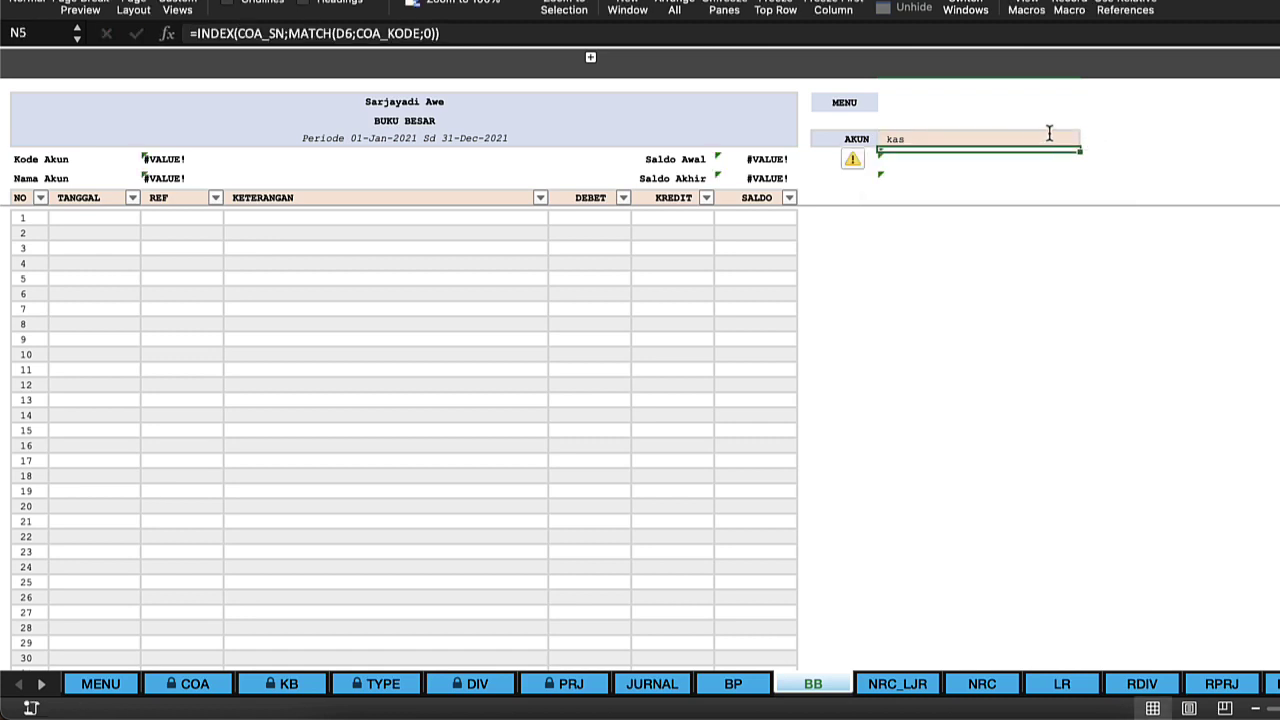
- Select 111001 | Kas Umum as the Buku Besar account and look at its SALDO entries
{"action": "left_click", "coordinate": [1072, 140]}
{"action": "left_click", "coordinate": [1088, 142]}
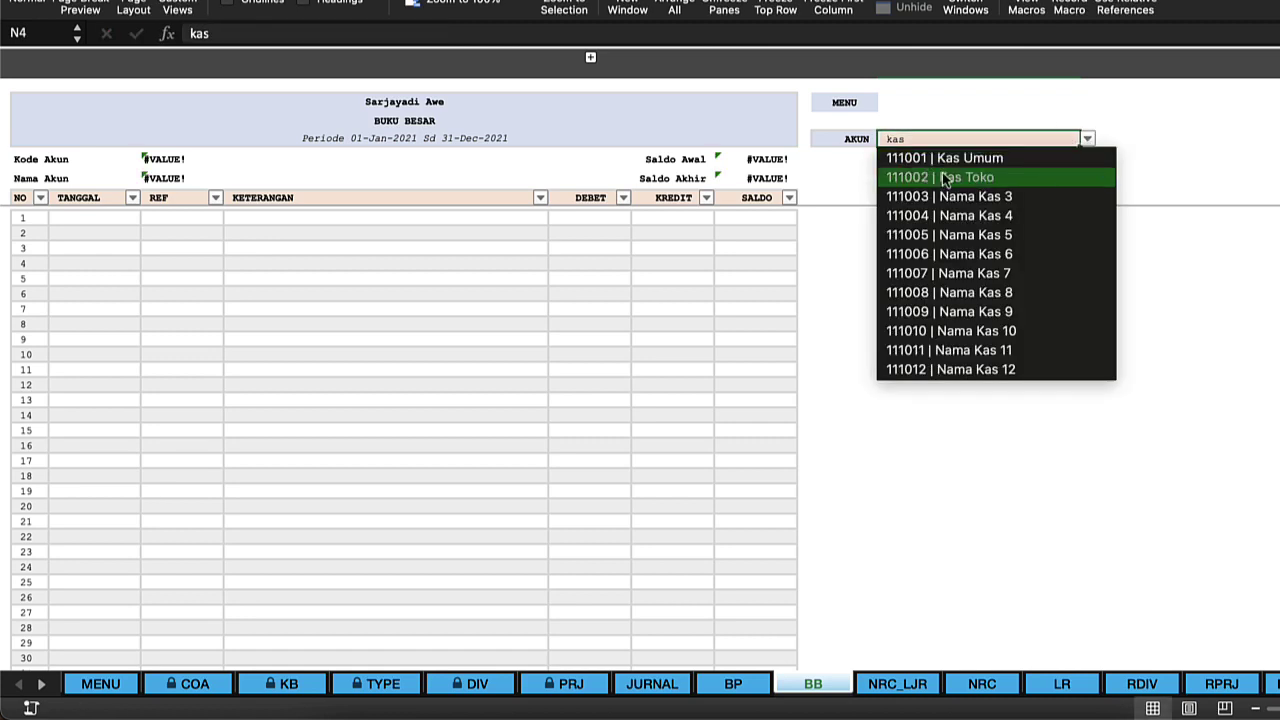
{"action": "left_click", "coordinate": [908, 154]}
{"action": "left_click", "coordinate": [866, 197]}
{"action": "left_click", "coordinate": [785, 248]}
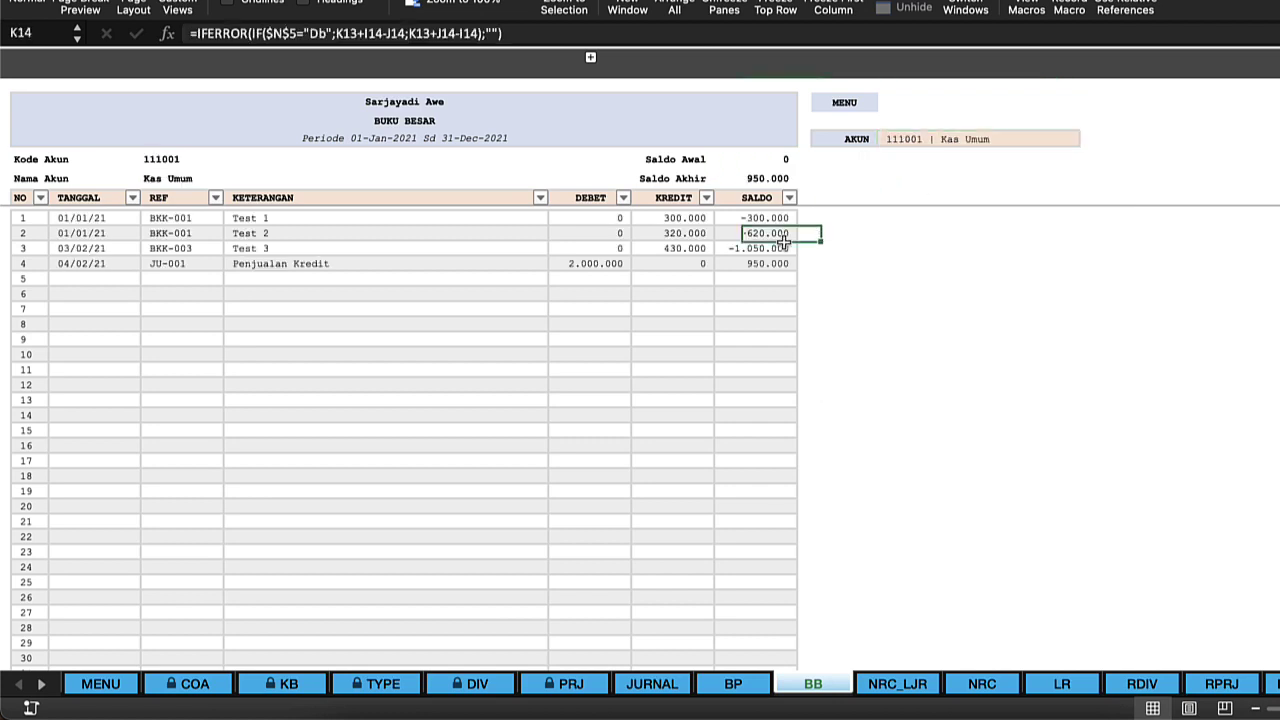
- Open the Neraca Lajur report through the main menu and filter out the rows with filter value 0
{"action": "left_click", "coordinate": [845, 110]}
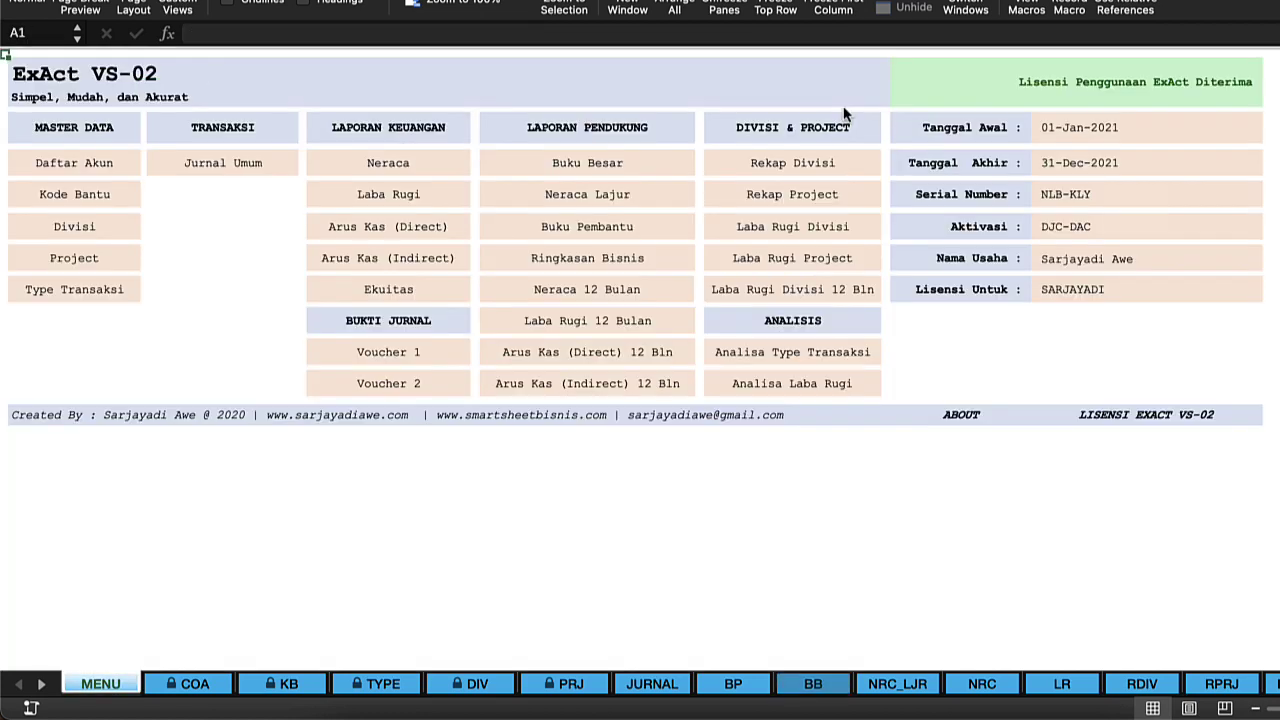
{"action": "left_click", "coordinate": [591, 201]}
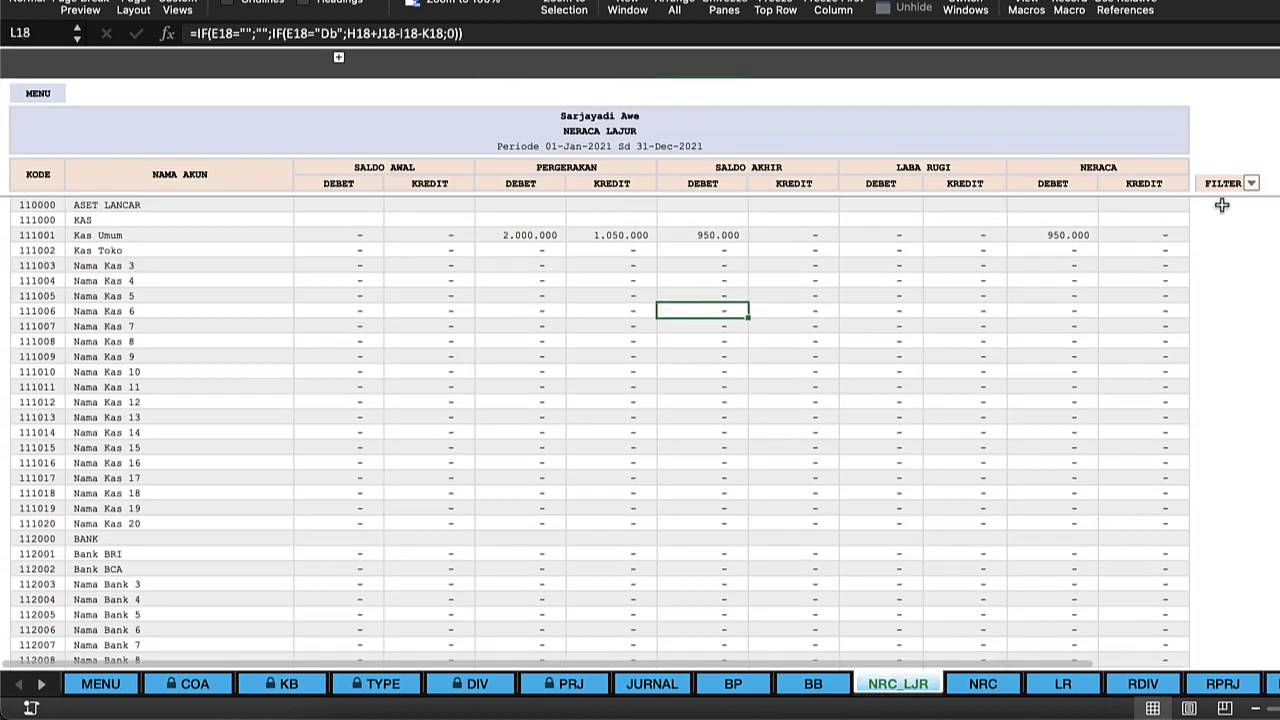
{"action": "left_click", "coordinate": [1251, 183]}
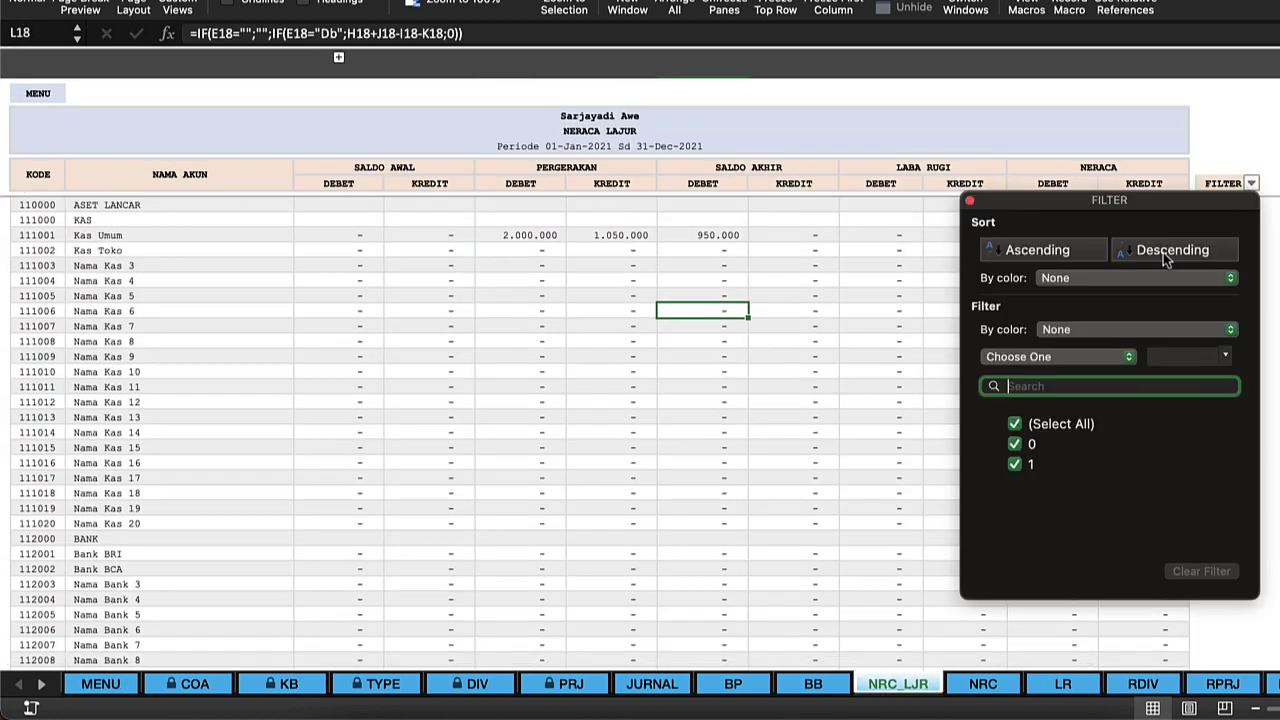
{"action": "left_click", "coordinate": [1014, 445]}
{"action": "left_click", "coordinate": [785, 401]}
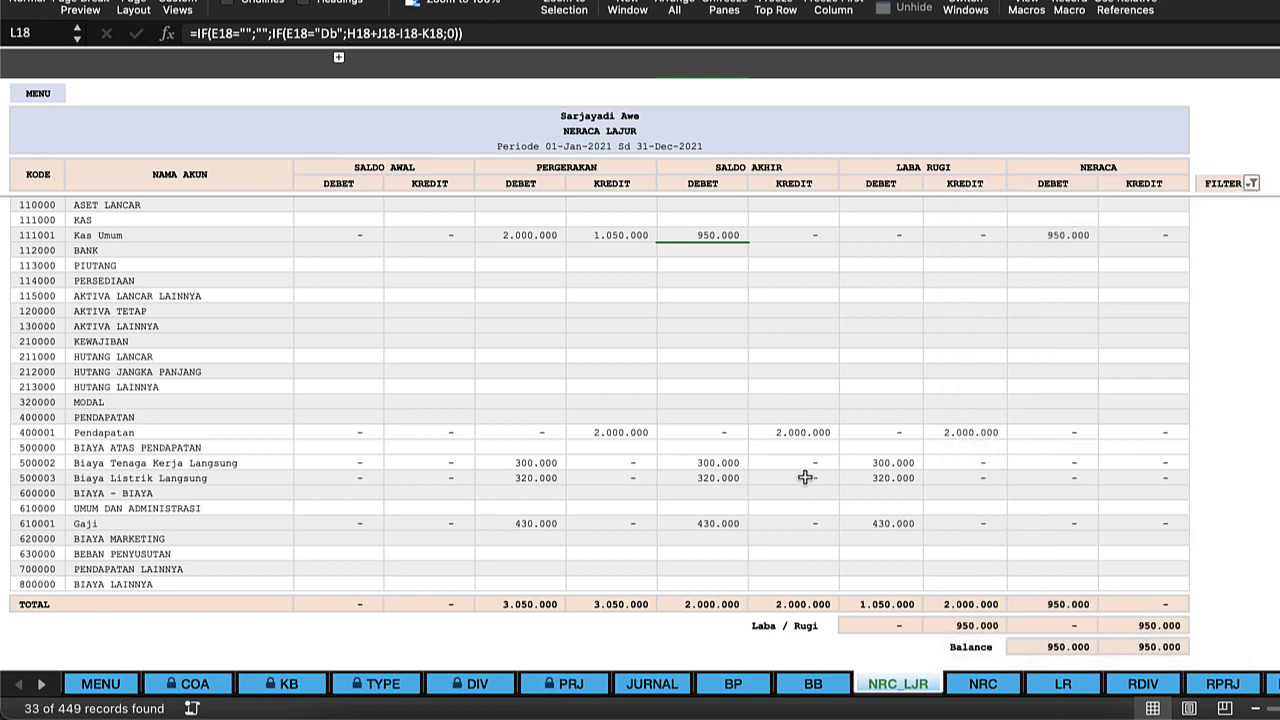
- Examine the filtered Neraca Lajur and its print preview, leaving without printing
{"action": "left_click", "coordinate": [817, 343]}
{"action": "left_click", "coordinate": [951, 340]}
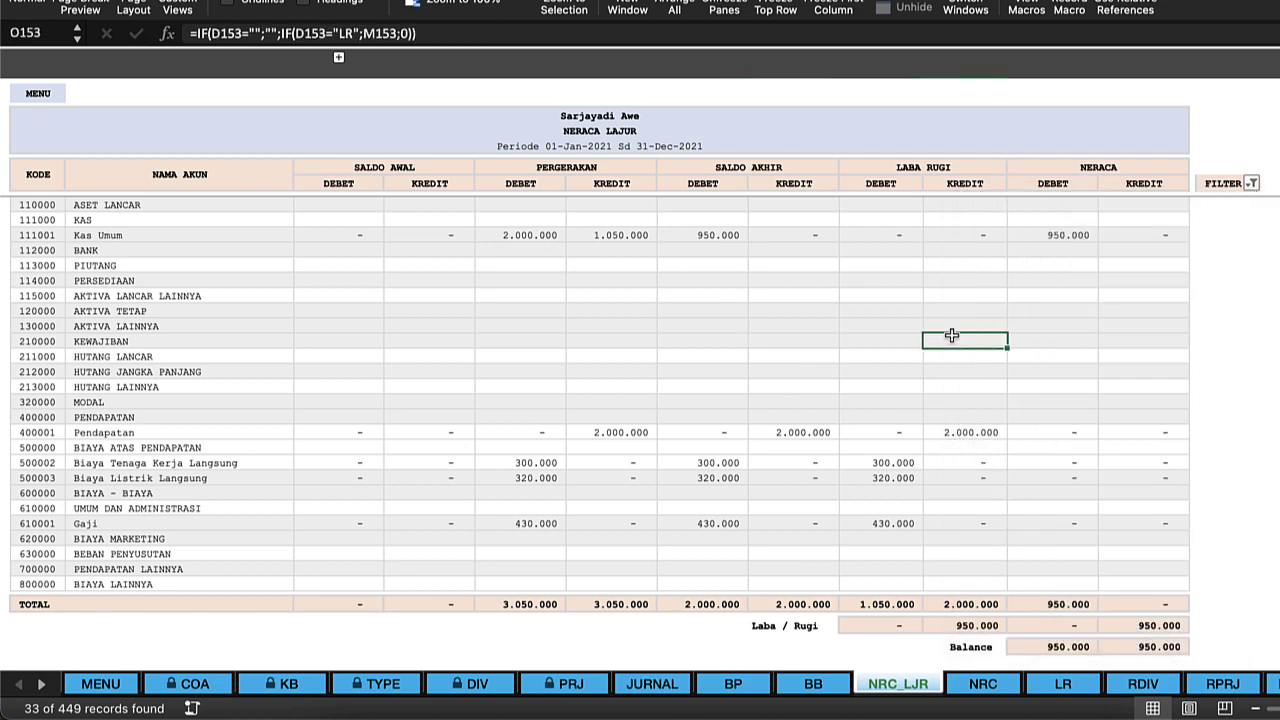
{"action": "scroll", "coordinate": [951, 337], "scroll_direction": "down", "scroll_amount": 3}
{"action": "scroll", "coordinate": [951, 336], "scroll_direction": "up", "scroll_amount": 3}
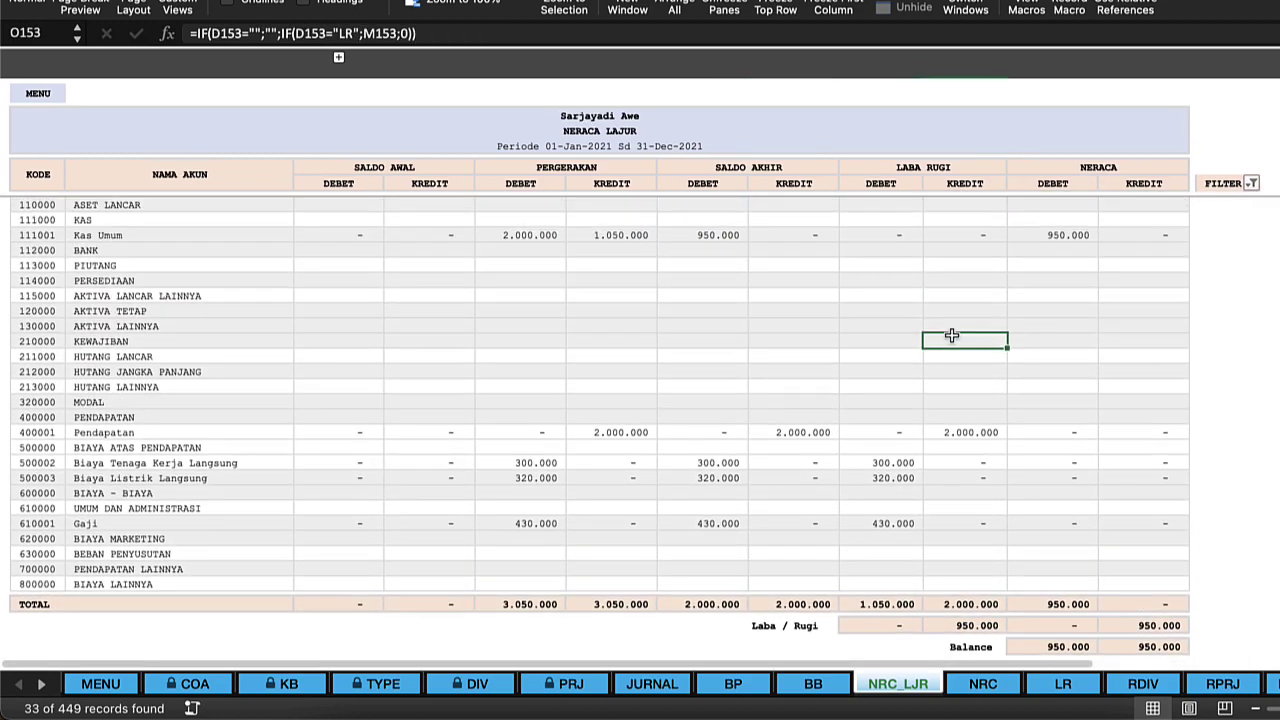
{"action": "left_click", "coordinate": [745, 328]}
{"action": "key", "text": "super+p"}
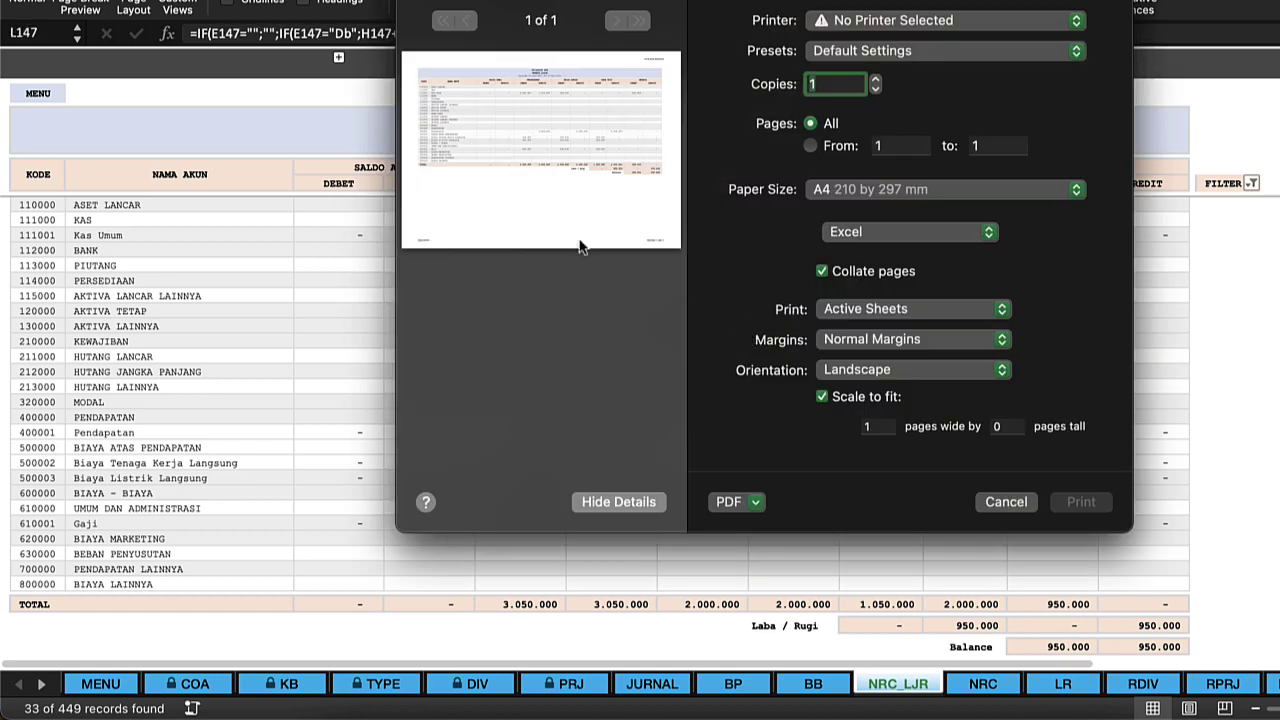
{"action": "left_click", "coordinate": [1008, 508]}
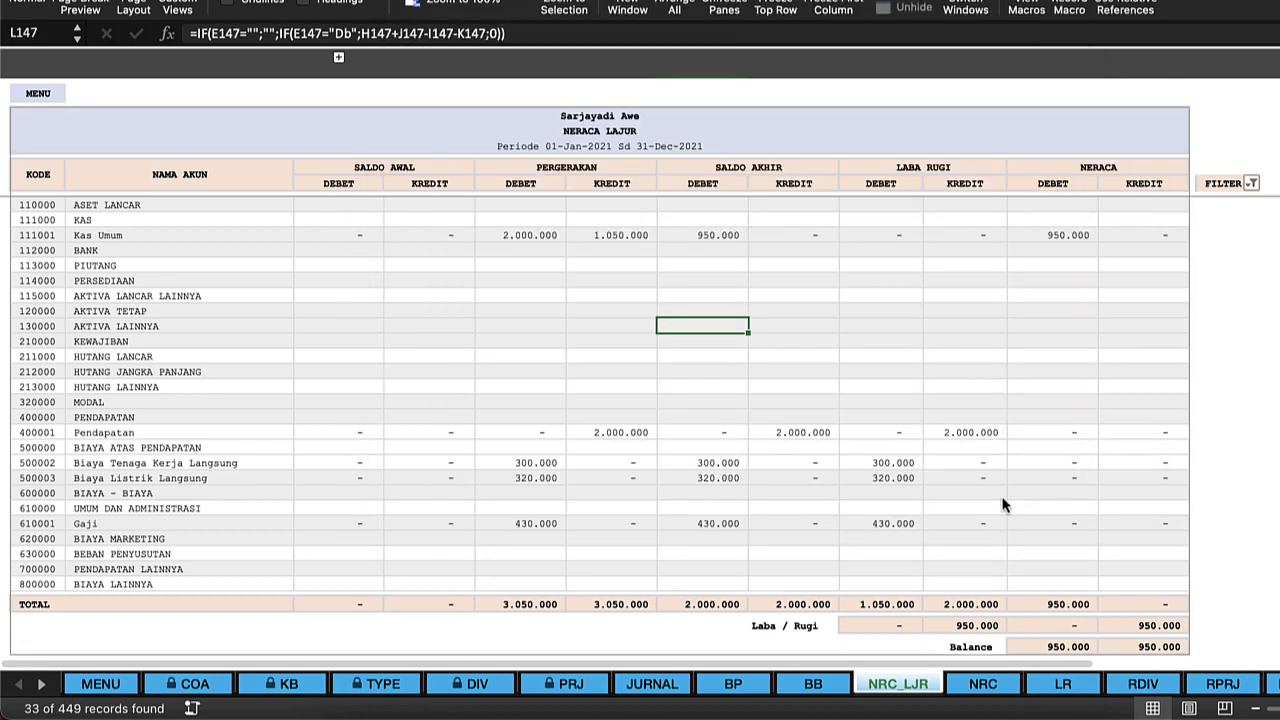
- Open the Buku Pembantu report through the main menu and look at its empty ledger
{"action": "left_click", "coordinate": [46, 95]}
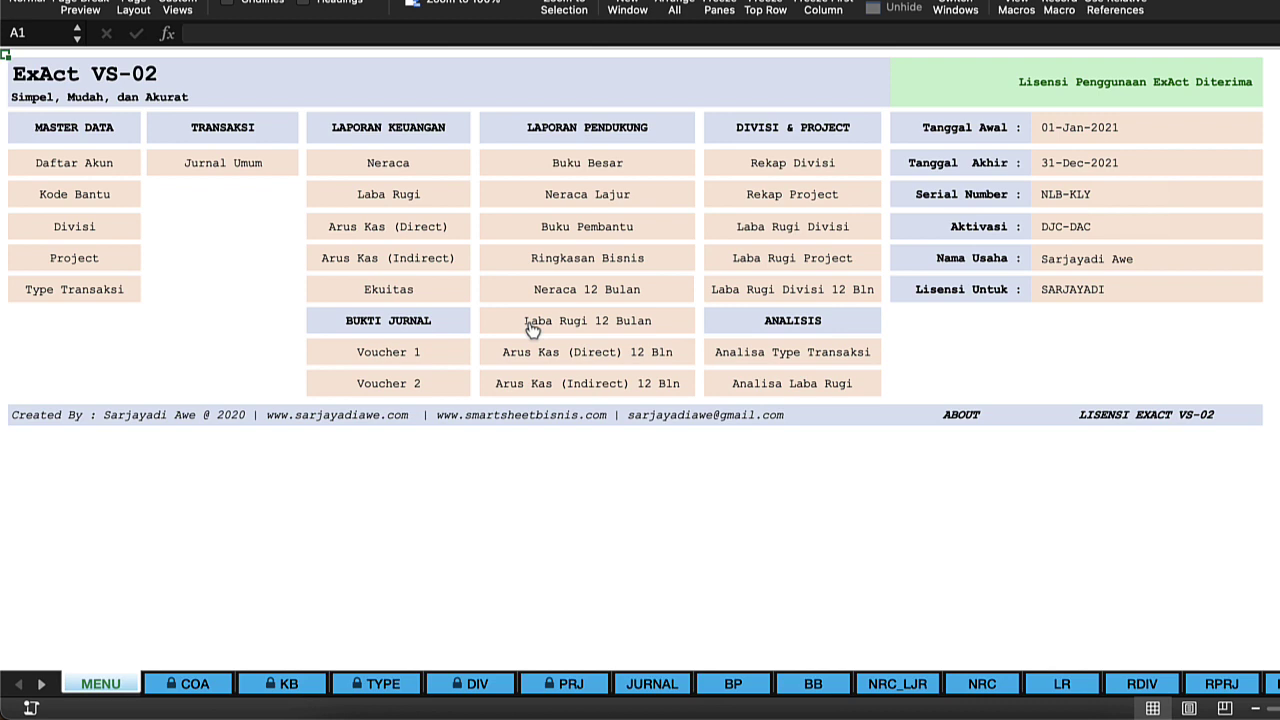
{"action": "left_click", "coordinate": [615, 235]}
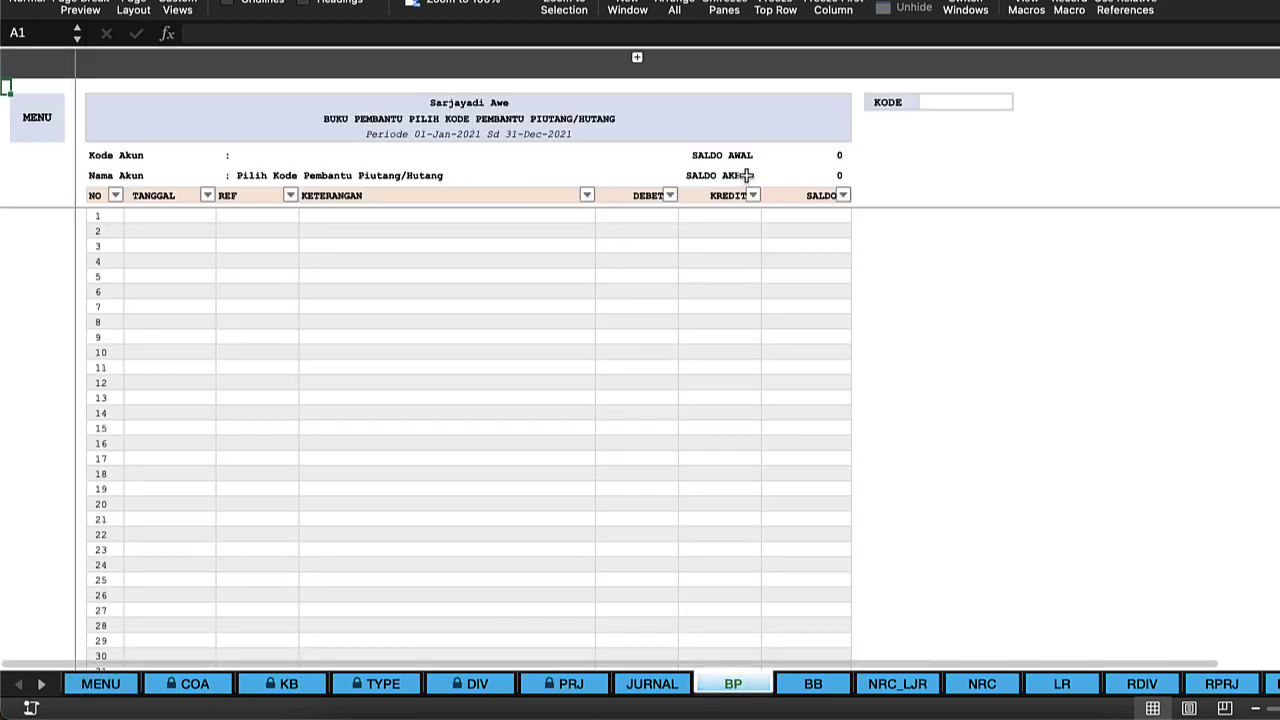
{"action": "left_click", "coordinate": [549, 214]}
- Open Kode Bantu through the main menu and examine the KETERANGAN and SALDO AWAL entries of codes C-001 to C-003
{"action": "left_click", "coordinate": [37, 128]}
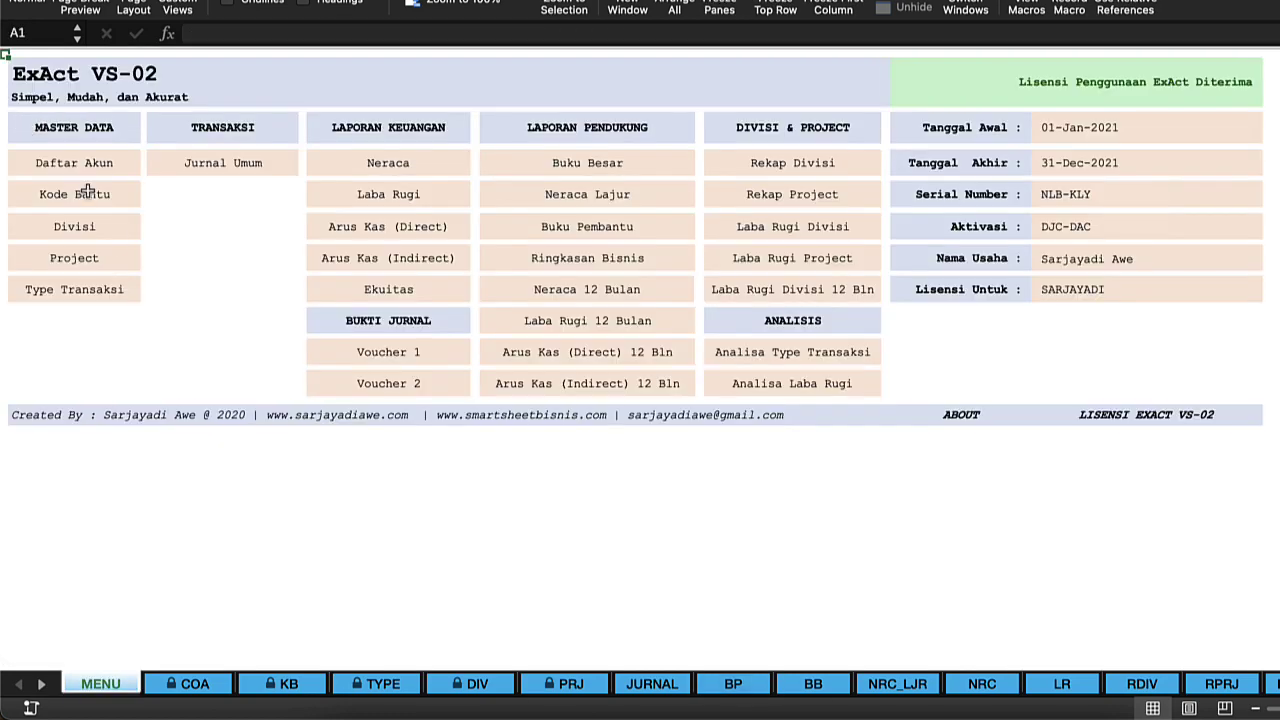
{"action": "left_click", "coordinate": [83, 202]}
{"action": "left_click", "coordinate": [449, 192]}
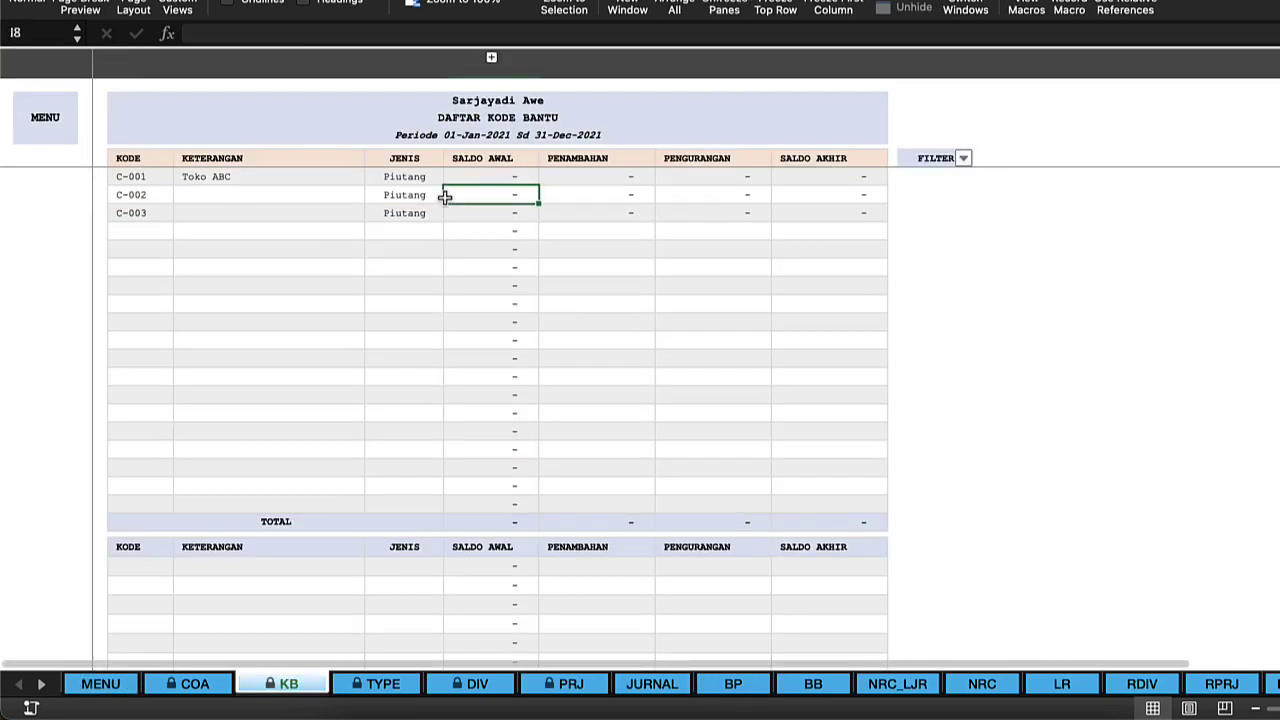
{"action": "left_click", "coordinate": [329, 192]}
{"action": "left_click", "coordinate": [305, 176]}
{"action": "left_click", "coordinate": [444, 212]}
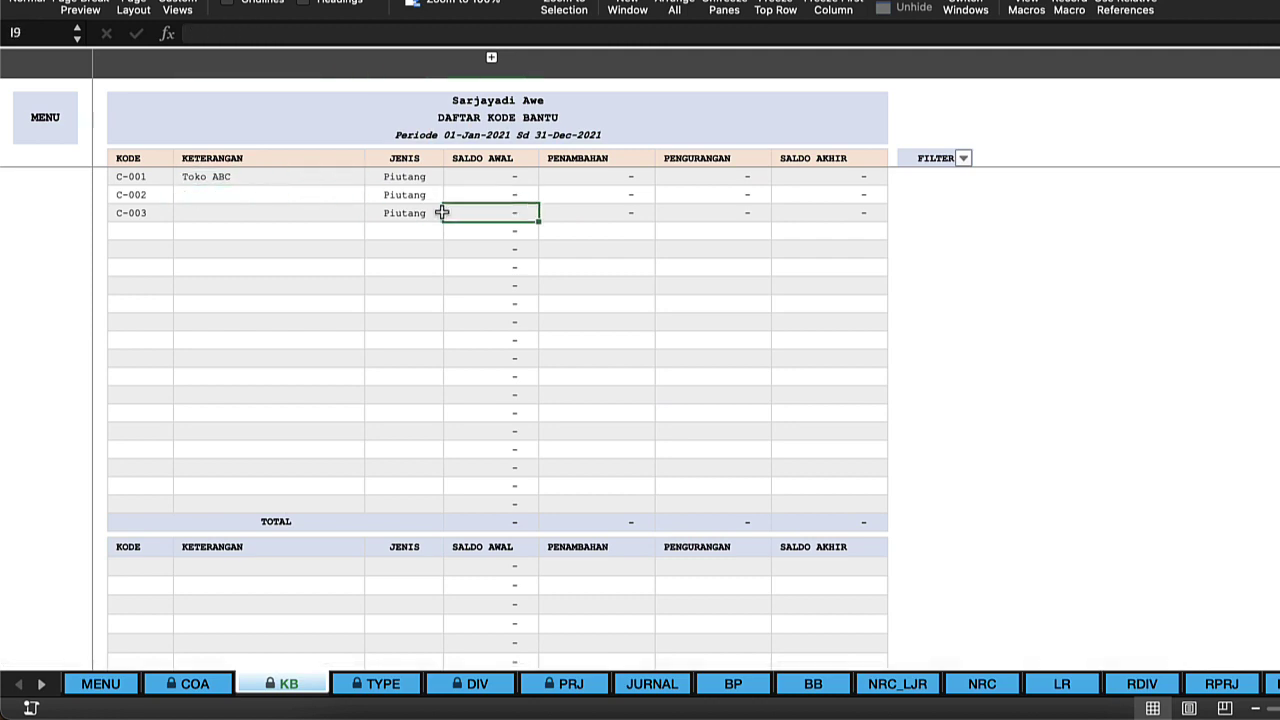
{"action": "left_click", "coordinate": [301, 207]}
- Open Jurnal Umum through the main menu and look at the KB code of the Penjualan Kredit entry
{"action": "left_click", "coordinate": [56, 126]}
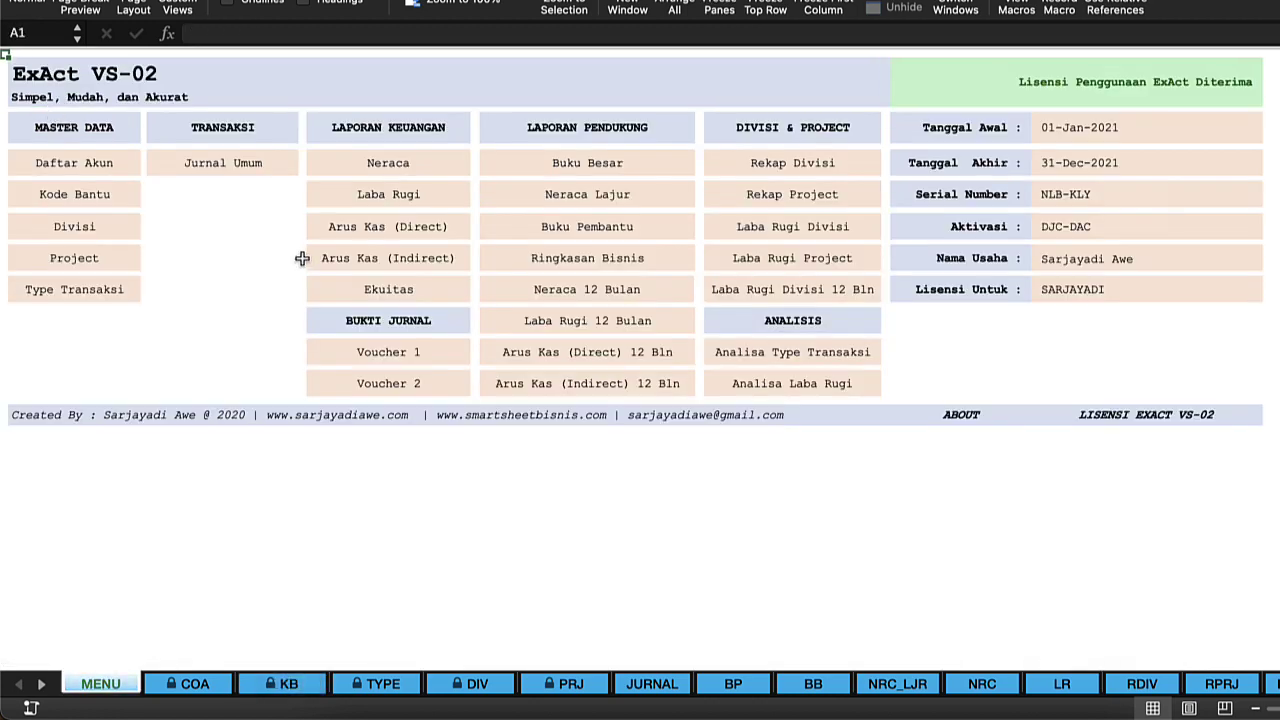
{"action": "left_click", "coordinate": [249, 175]}
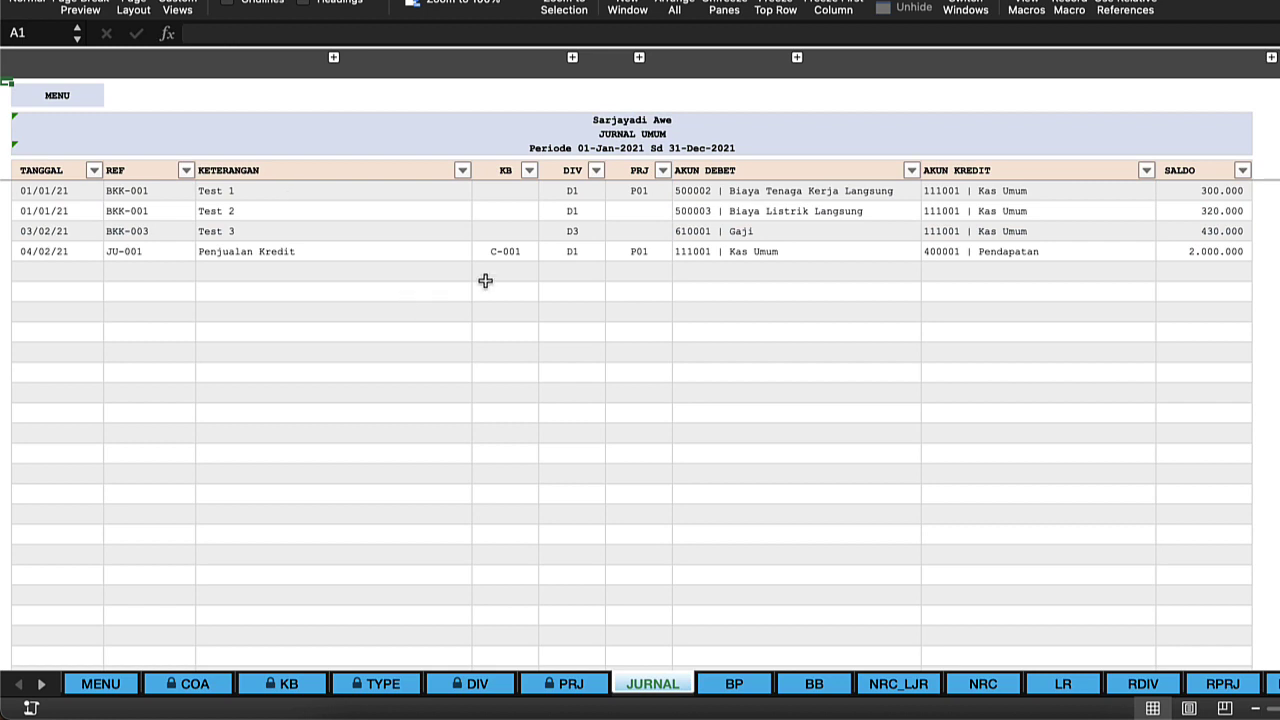
{"action": "left_click", "coordinate": [486, 277]}
{"action": "left_click", "coordinate": [510, 252]}
{"action": "left_click", "coordinate": [765, 271]}
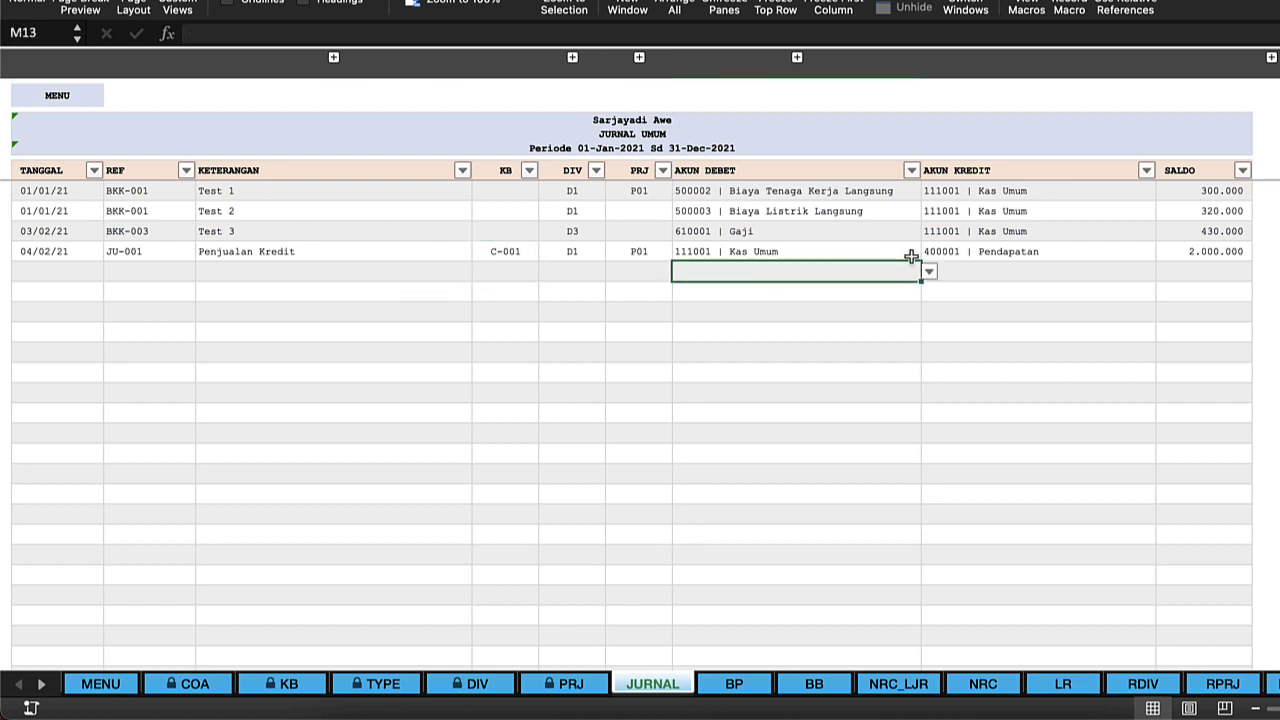
- Search the AKUN DEBET choices of journal entry JU-001 for "piutang" and set the account to 113001 | Piutang Usaha
{"action": "left_click", "coordinate": [850, 253]}
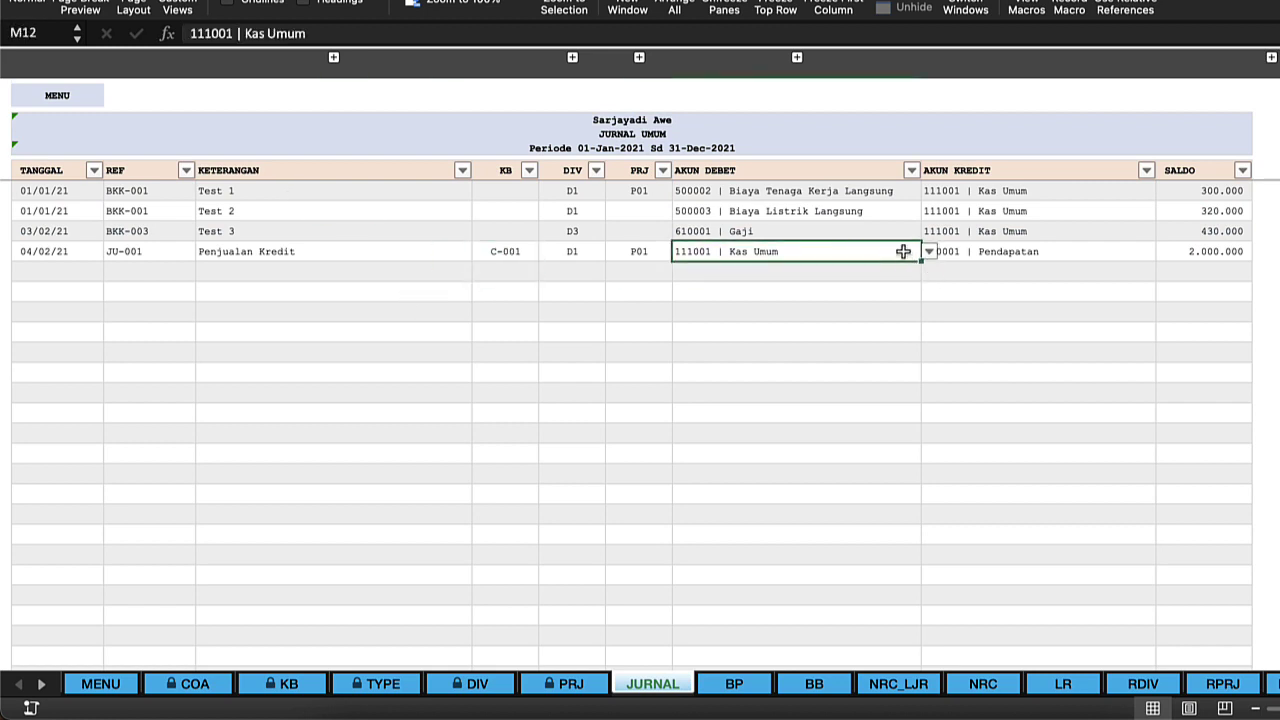
{"action": "type", "text": "pi"}
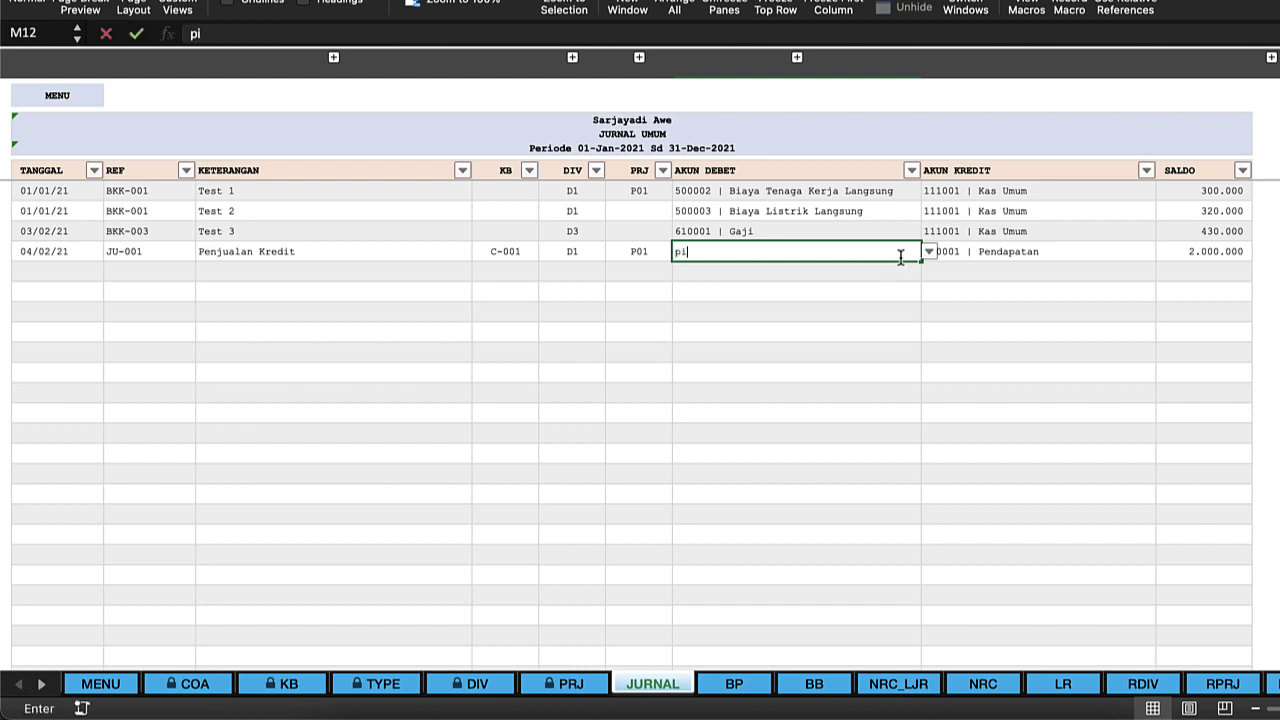
{"action": "type", "text": "utang"}
{"action": "key", "text": "Return"}
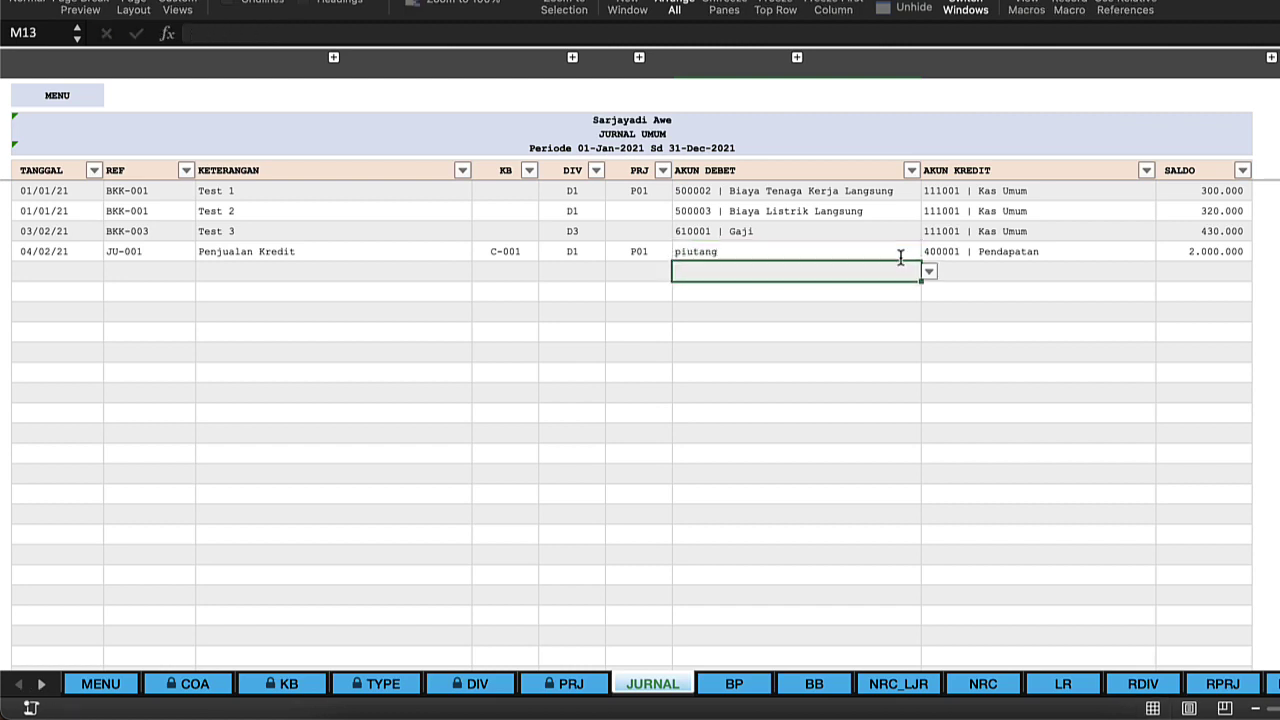
{"action": "left_click", "coordinate": [900, 256]}
{"action": "left_click", "coordinate": [928, 254]}
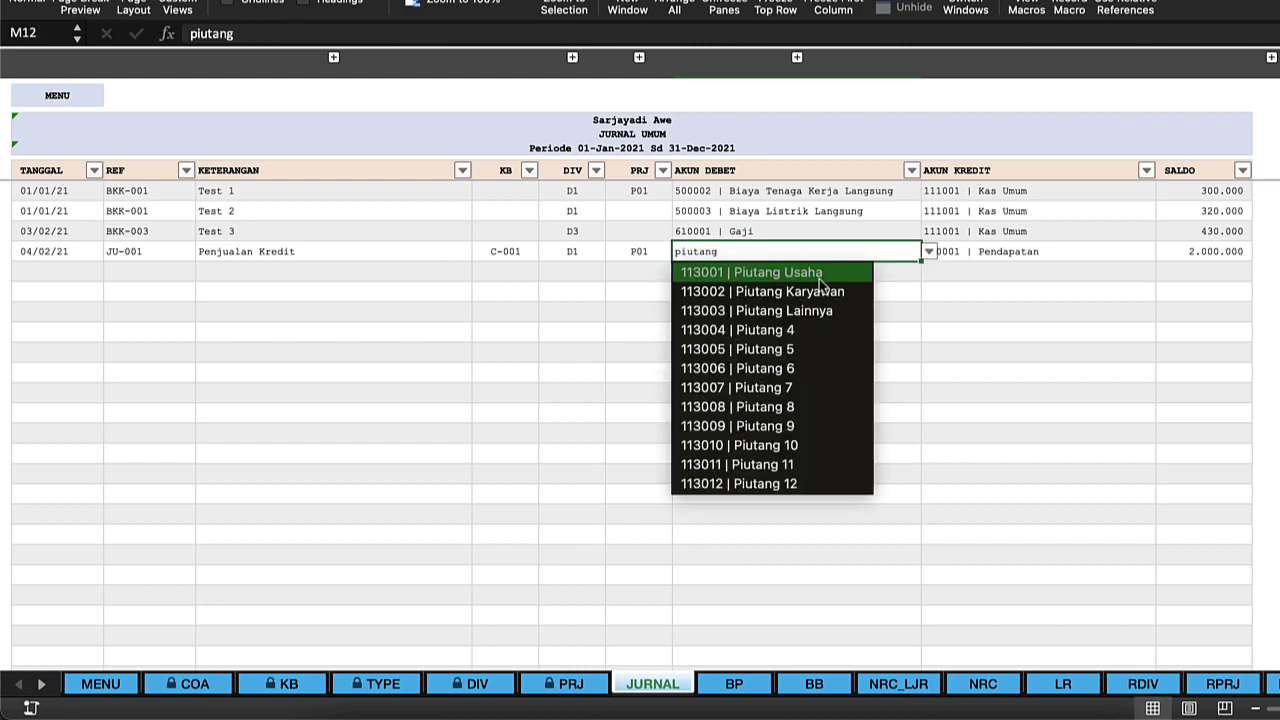
{"action": "left_click", "coordinate": [809, 280]}
{"action": "left_click", "coordinate": [772, 297]}
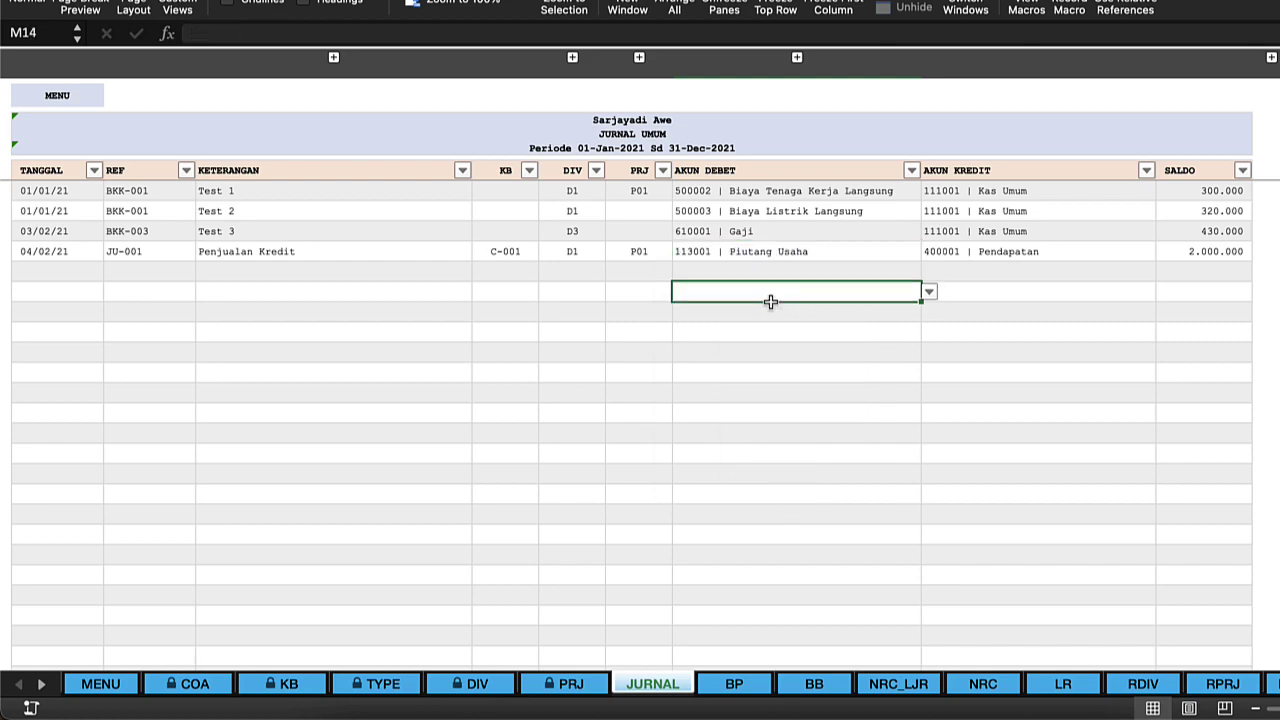
- Check the PENAMBAHAN amount of C-001 in Daftar Kode Bantu and return to Jurnal Umum through the main menu
{"action": "left_click", "coordinate": [55, 98]}
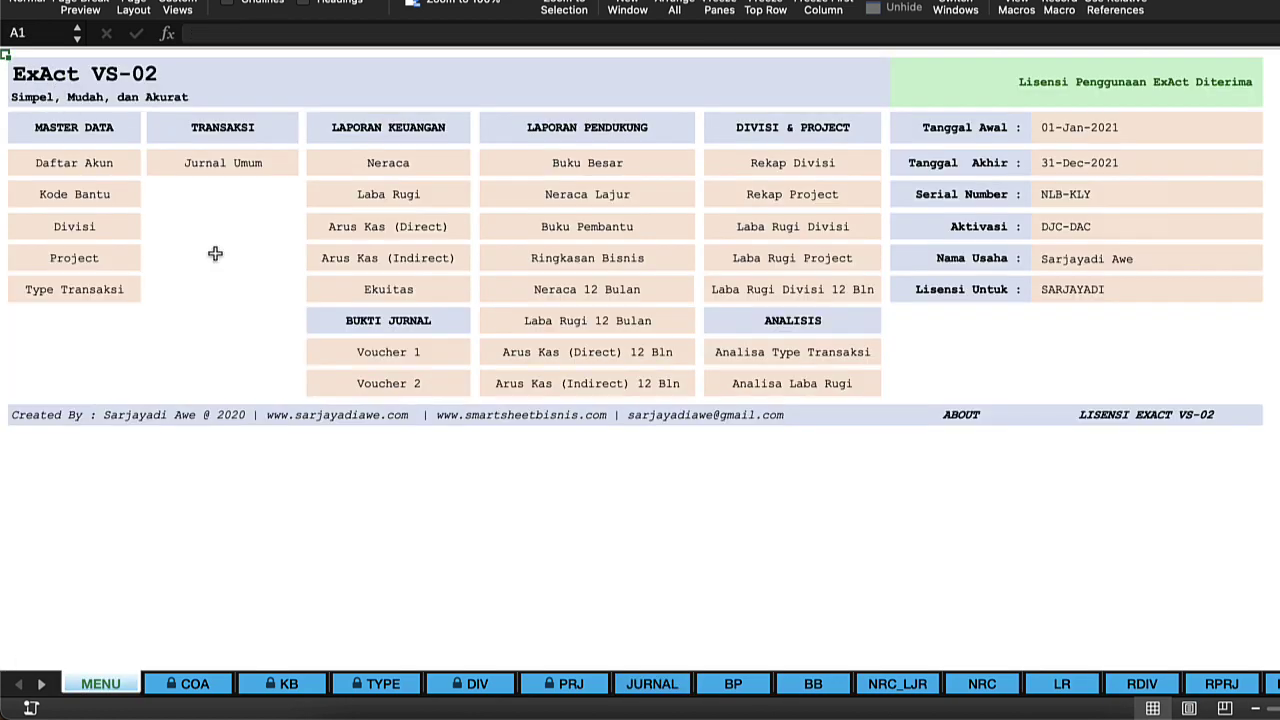
{"action": "left_click", "coordinate": [78, 187]}
{"action": "left_click", "coordinate": [599, 183]}
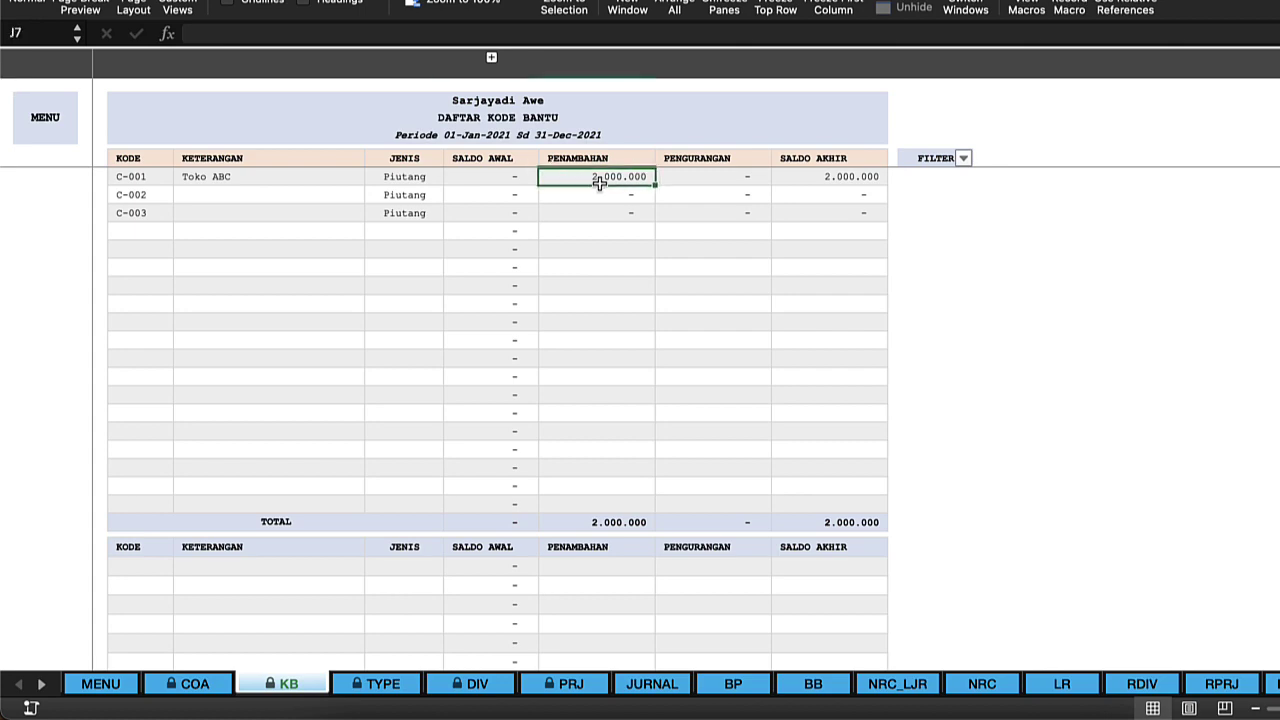
{"action": "left_click", "coordinate": [45, 119]}
{"action": "left_click", "coordinate": [225, 165]}
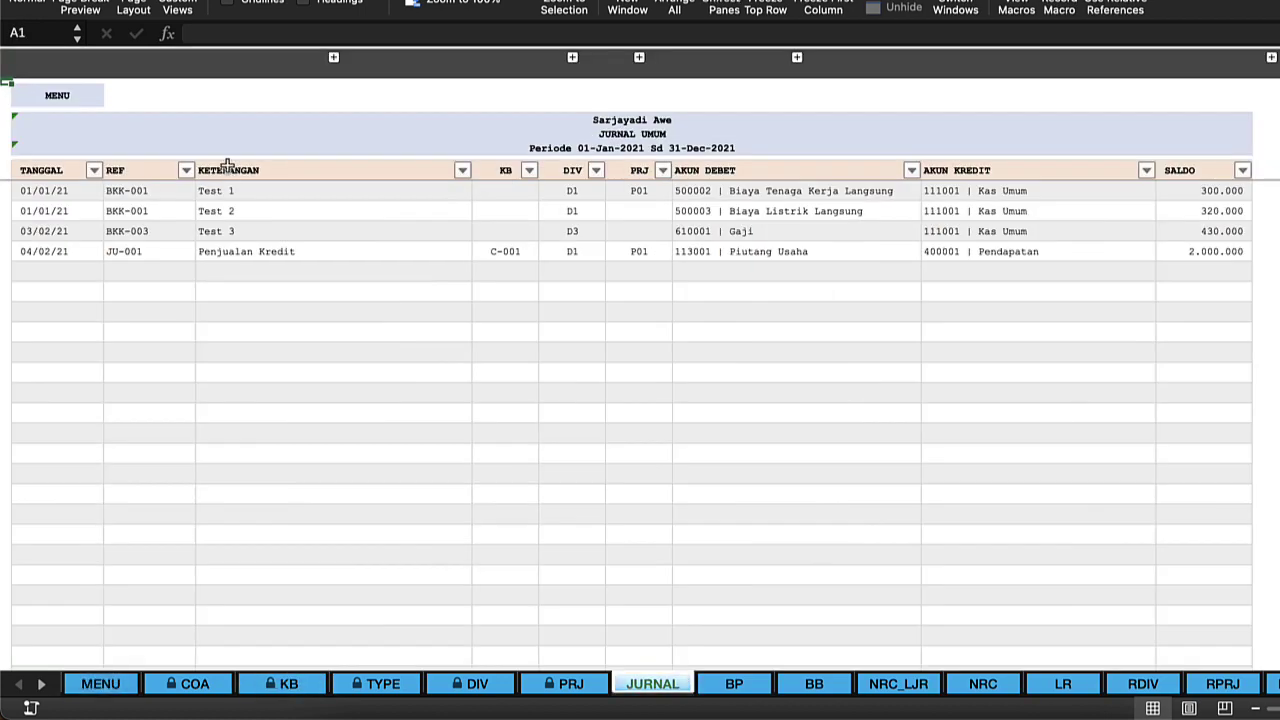
- Open Buku Pembantu through the main menu and set KODE to C-001 to display that code's subsidiary ledger
{"action": "left_click", "coordinate": [58, 100]}
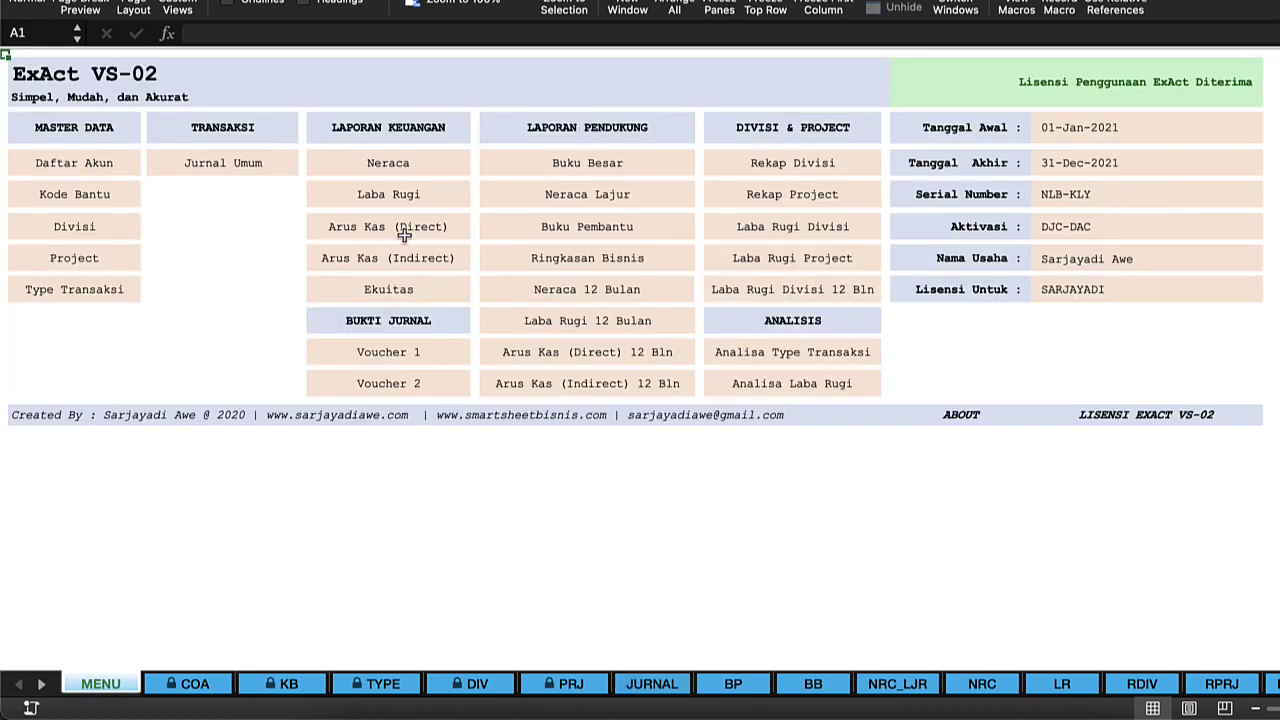
{"action": "left_click", "coordinate": [583, 236]}
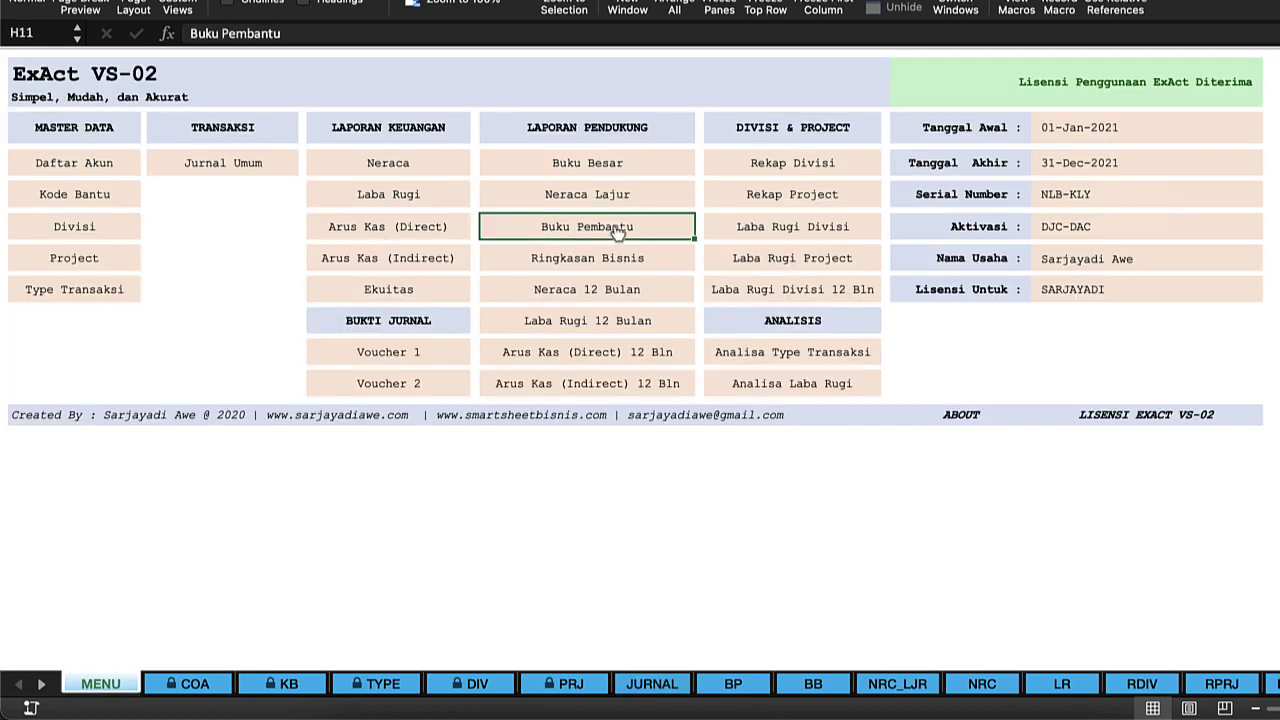
{"action": "left_click", "coordinate": [617, 228]}
{"action": "left_click", "coordinate": [967, 98]}
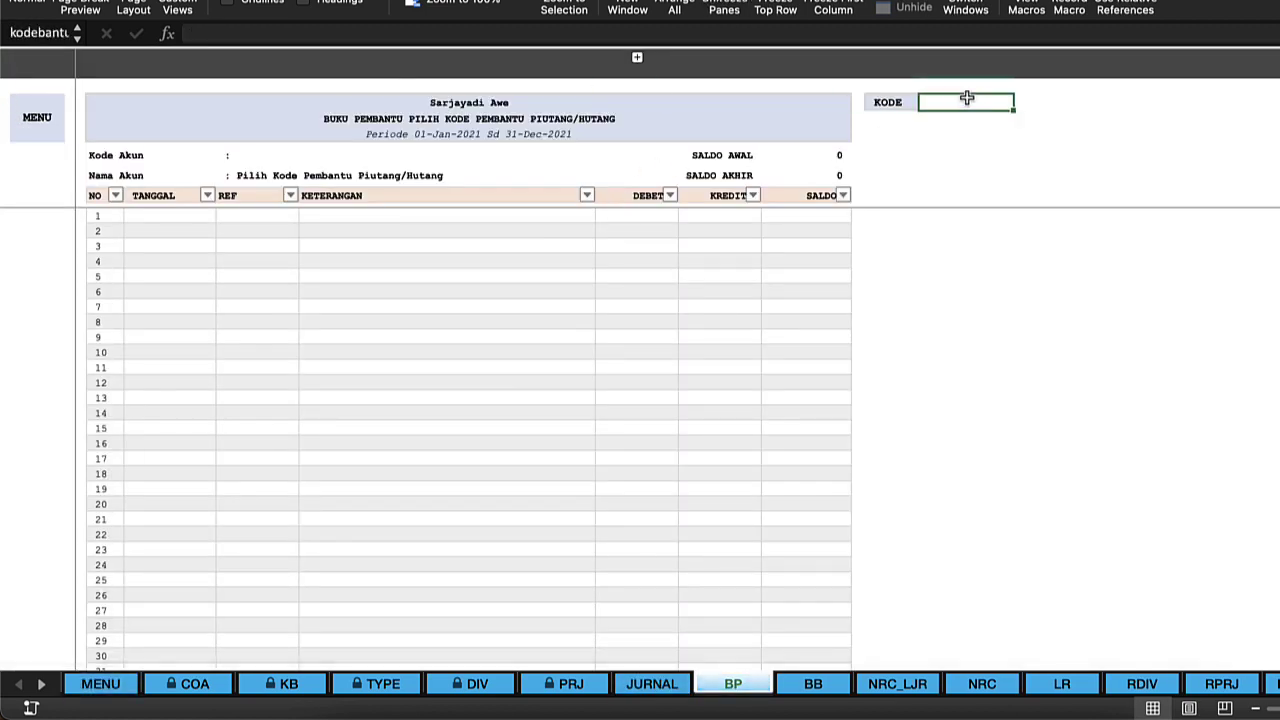
{"action": "type", "text": "C-001"}
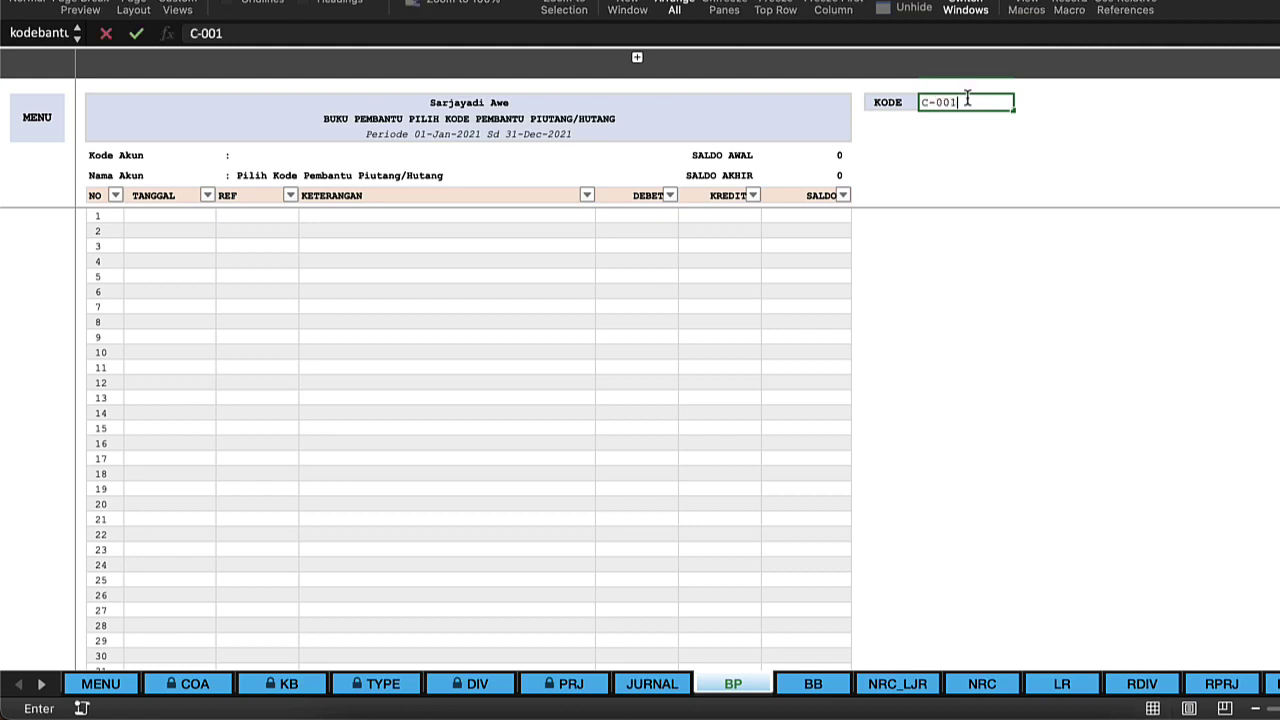
{"action": "key", "text": "Return"}
{"action": "left_click", "coordinate": [474, 261]}
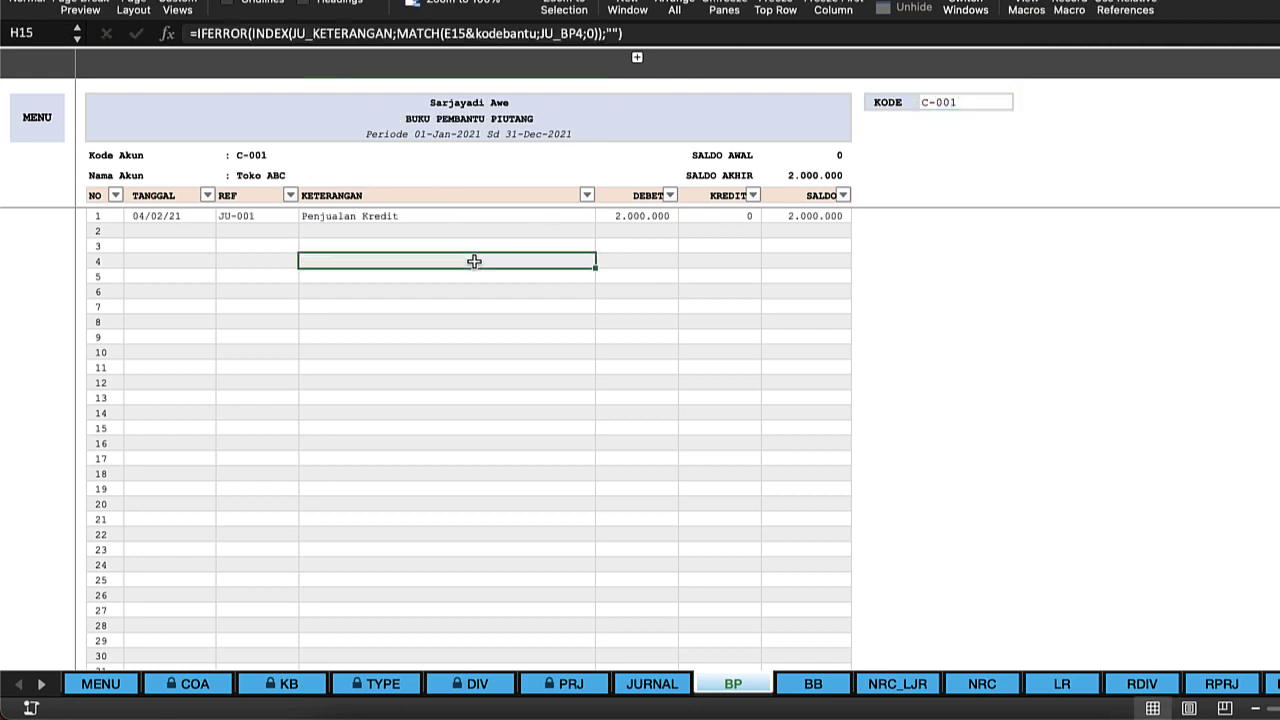
{"action": "left_click", "coordinate": [589, 234]}
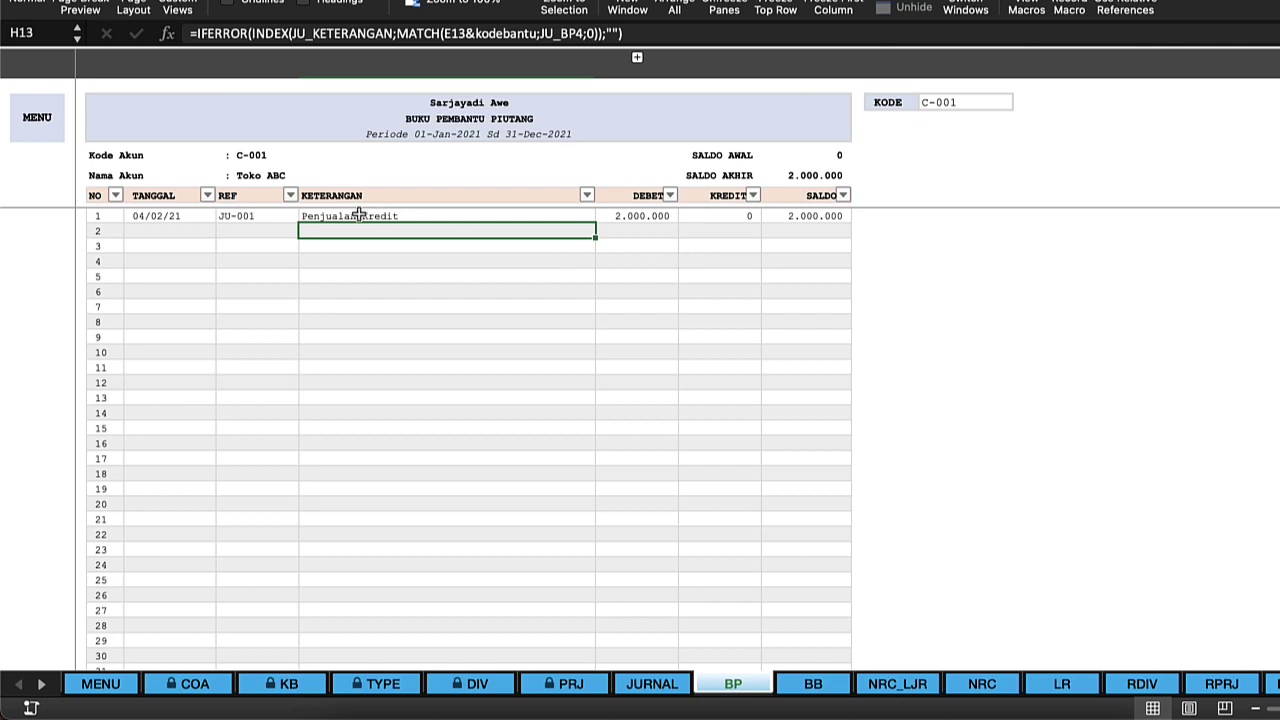
- Open Neraca 12 Bulan through the main menu and examine its monthly columns from SALDO AWAL to DESEMBER
{"action": "left_click", "coordinate": [37, 122]}
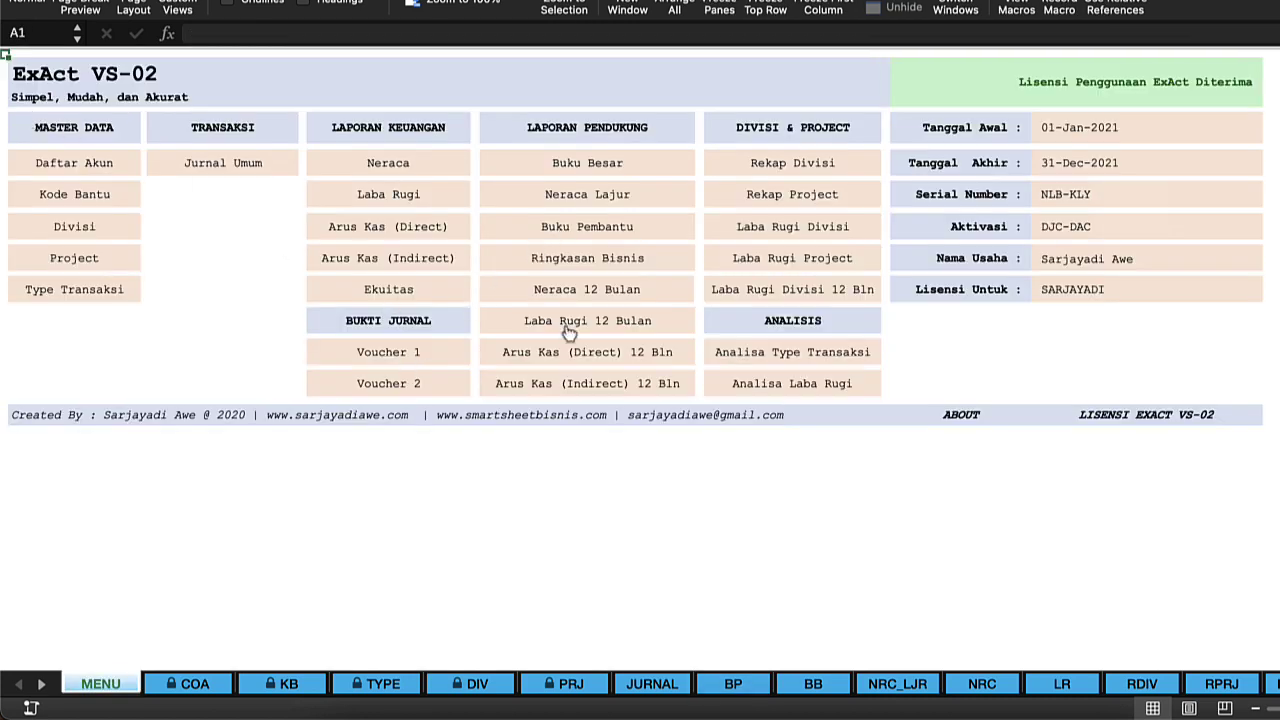
{"action": "left_click", "coordinate": [607, 288]}
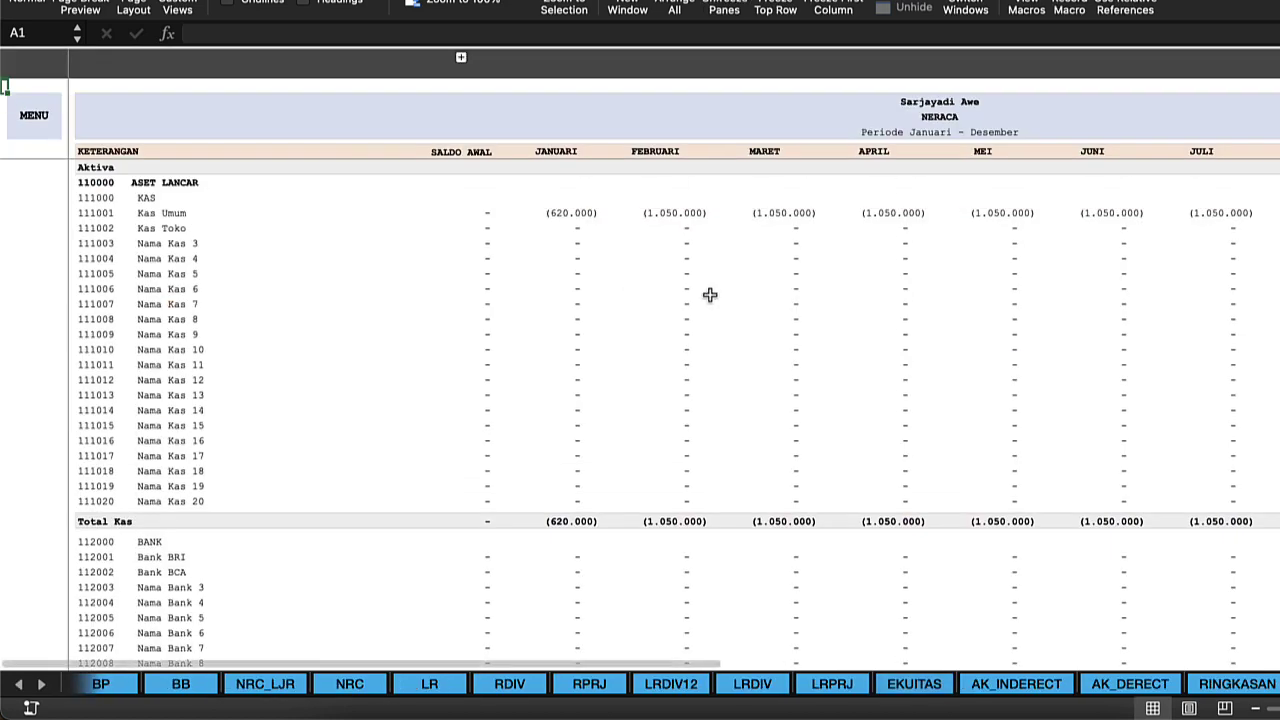
{"action": "left_click", "coordinate": [640, 477]}
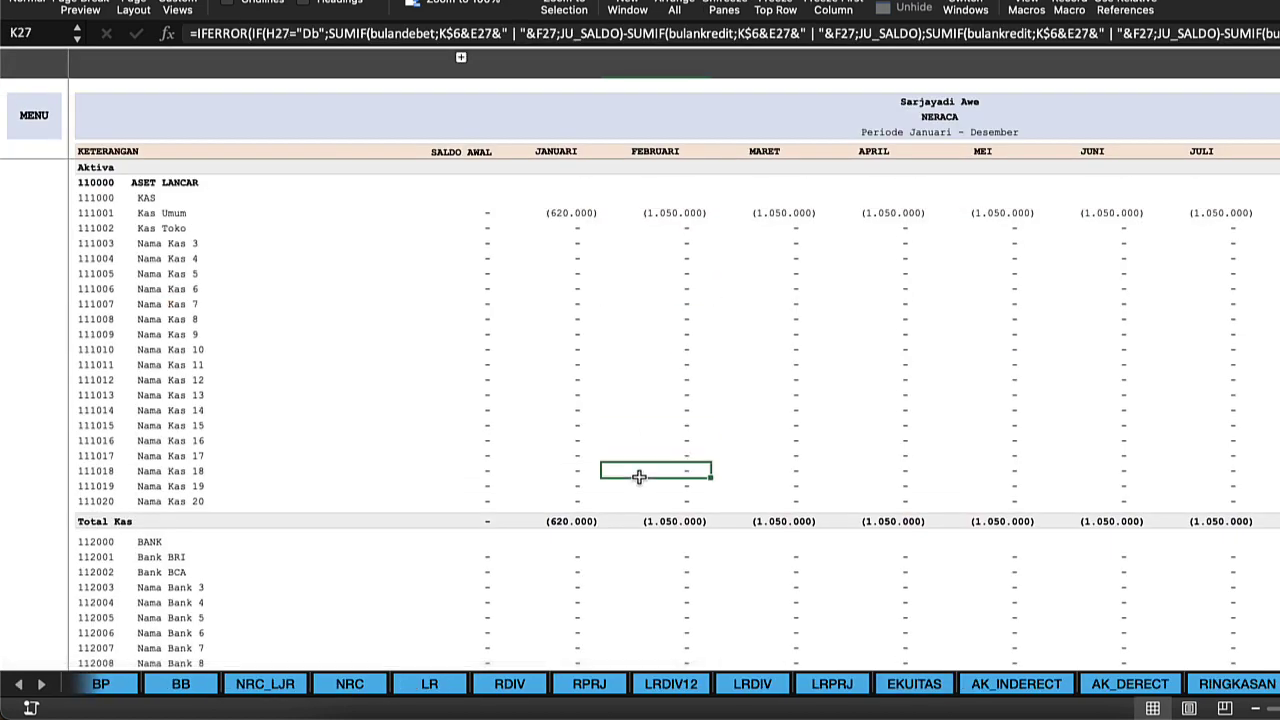
{"action": "scroll", "coordinate": [558, 492], "scroll_direction": "down", "scroll_amount": 5}
{"action": "scroll", "coordinate": [558, 492], "scroll_direction": "up", "scroll_amount": 5}
{"action": "scroll", "coordinate": [558, 492], "scroll_direction": "right", "scroll_amount": 2}
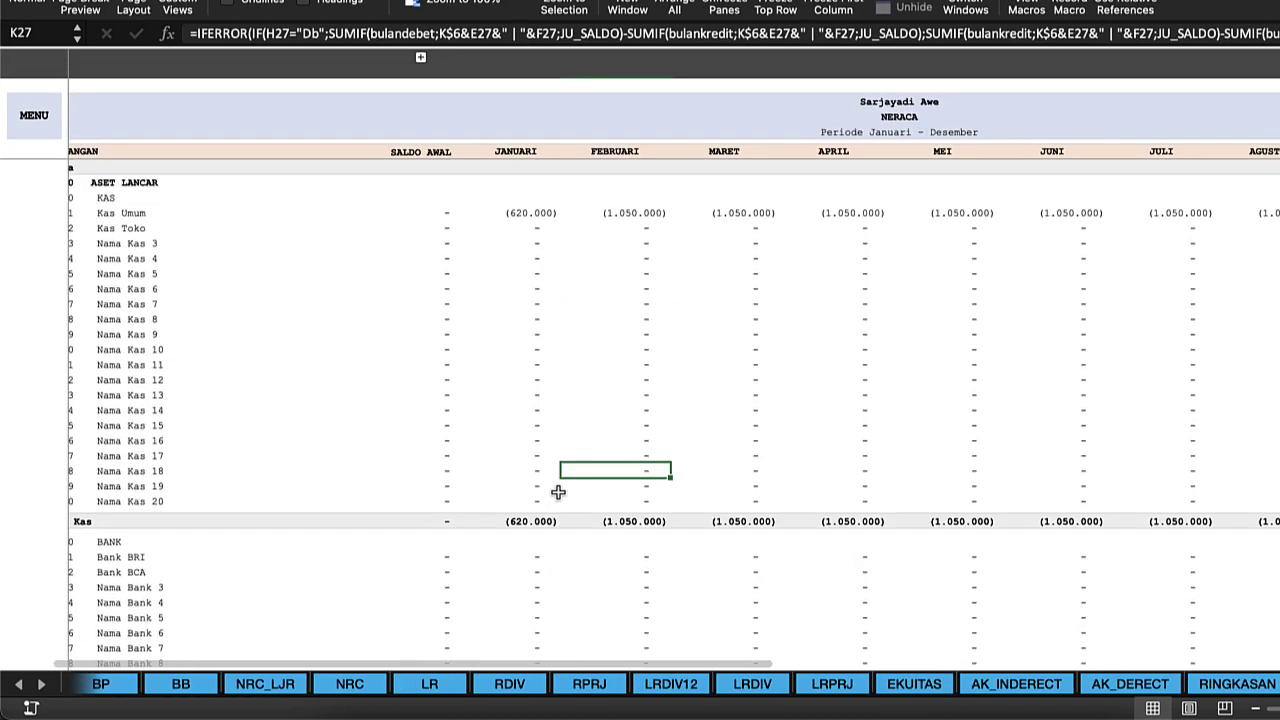
{"action": "scroll", "coordinate": [558, 492], "scroll_direction": "right", "scroll_amount": 5}
{"action": "scroll", "coordinate": [558, 492], "scroll_direction": "left", "scroll_amount": 5}
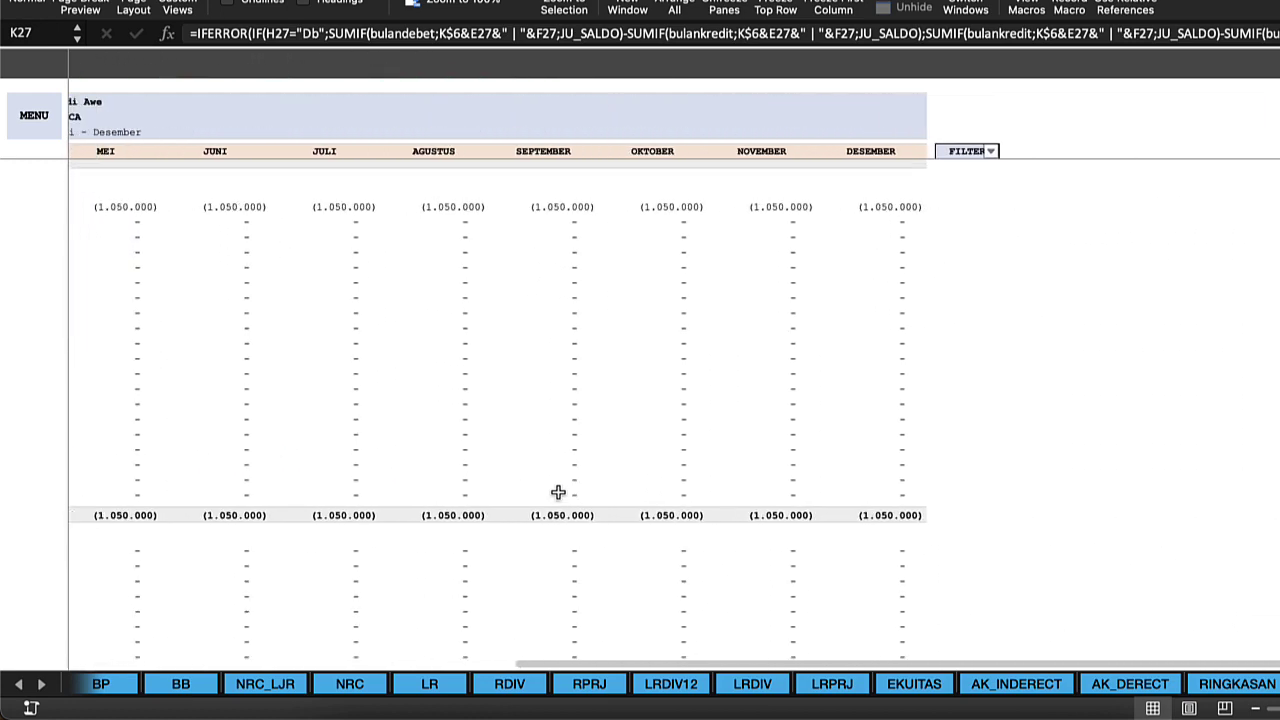
{"action": "scroll", "coordinate": [558, 492], "scroll_direction": "down", "scroll_amount": 1}
{"action": "scroll", "coordinate": [558, 492], "scroll_direction": "right", "scroll_amount": 5}
{"action": "scroll", "coordinate": [558, 492], "scroll_direction": "up", "scroll_amount": 1}
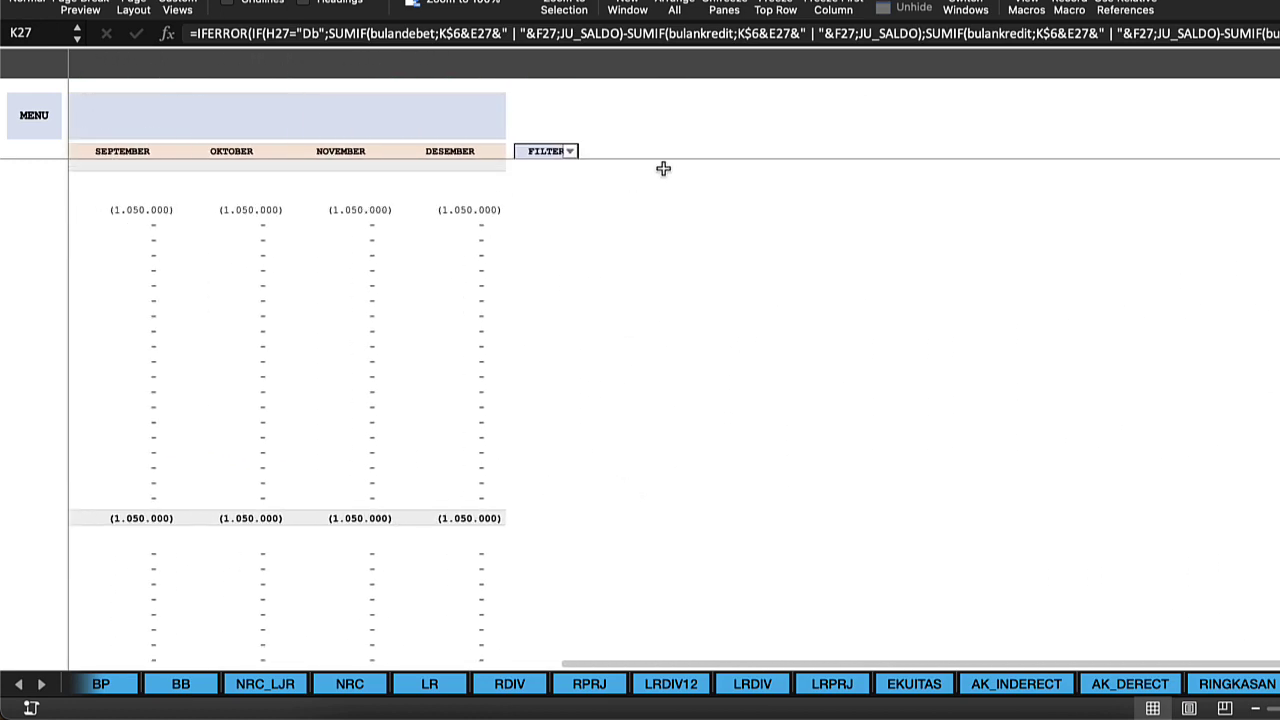
- Filter the 12-month Neraca by its FILTER column so that only rows with value 1 are shown
{"action": "left_click", "coordinate": [569, 153]}
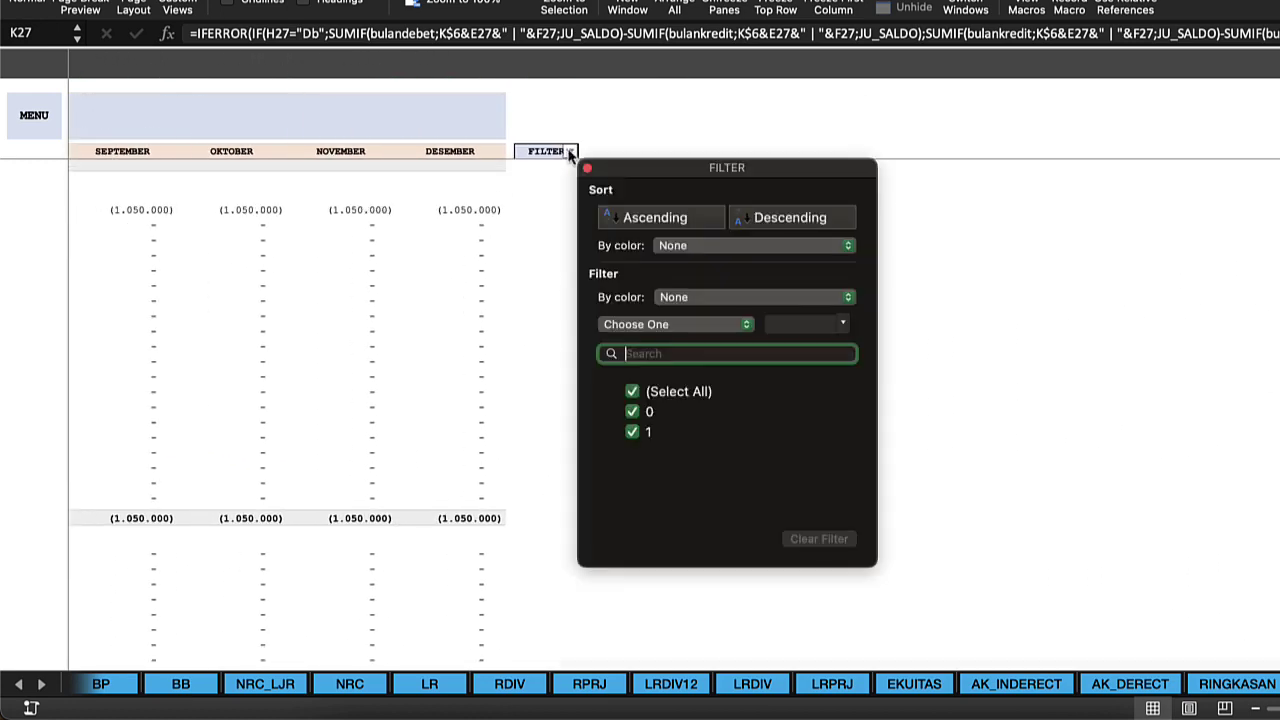
{"action": "left_click", "coordinate": [633, 393]}
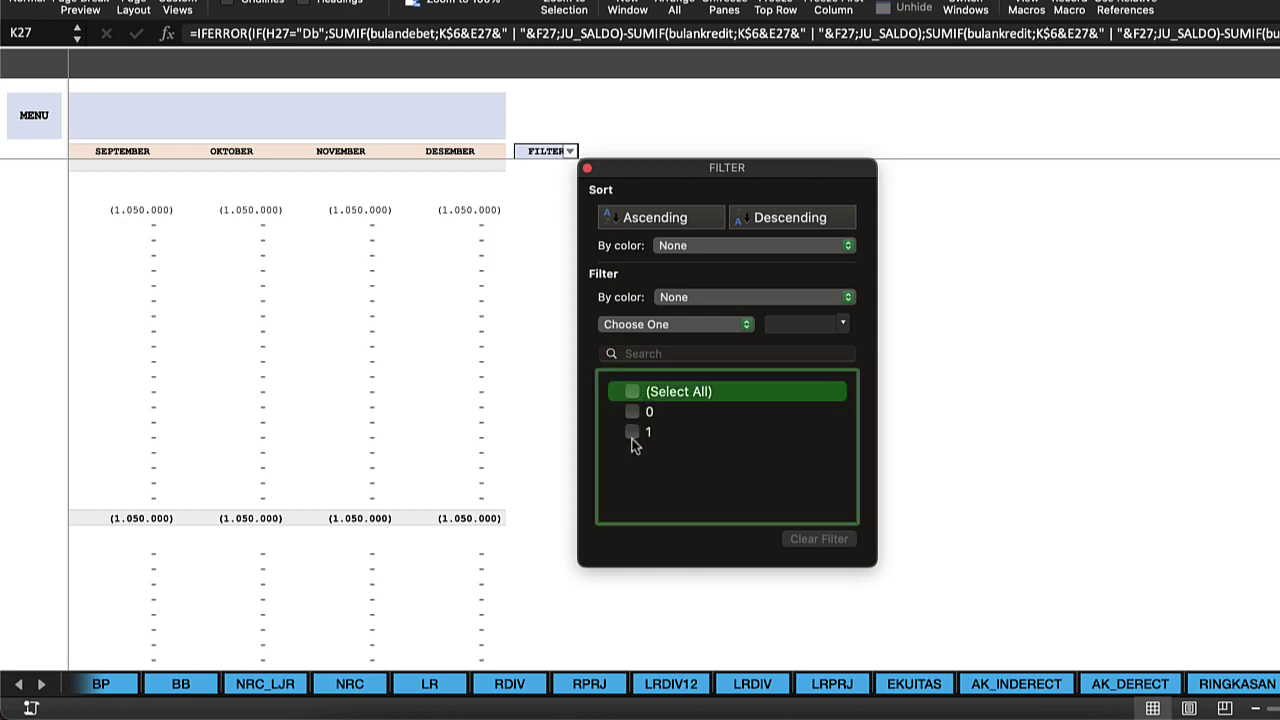
{"action": "left_click", "coordinate": [632, 438]}
{"action": "left_click", "coordinate": [633, 432]}
{"action": "left_click", "coordinate": [440, 400]}
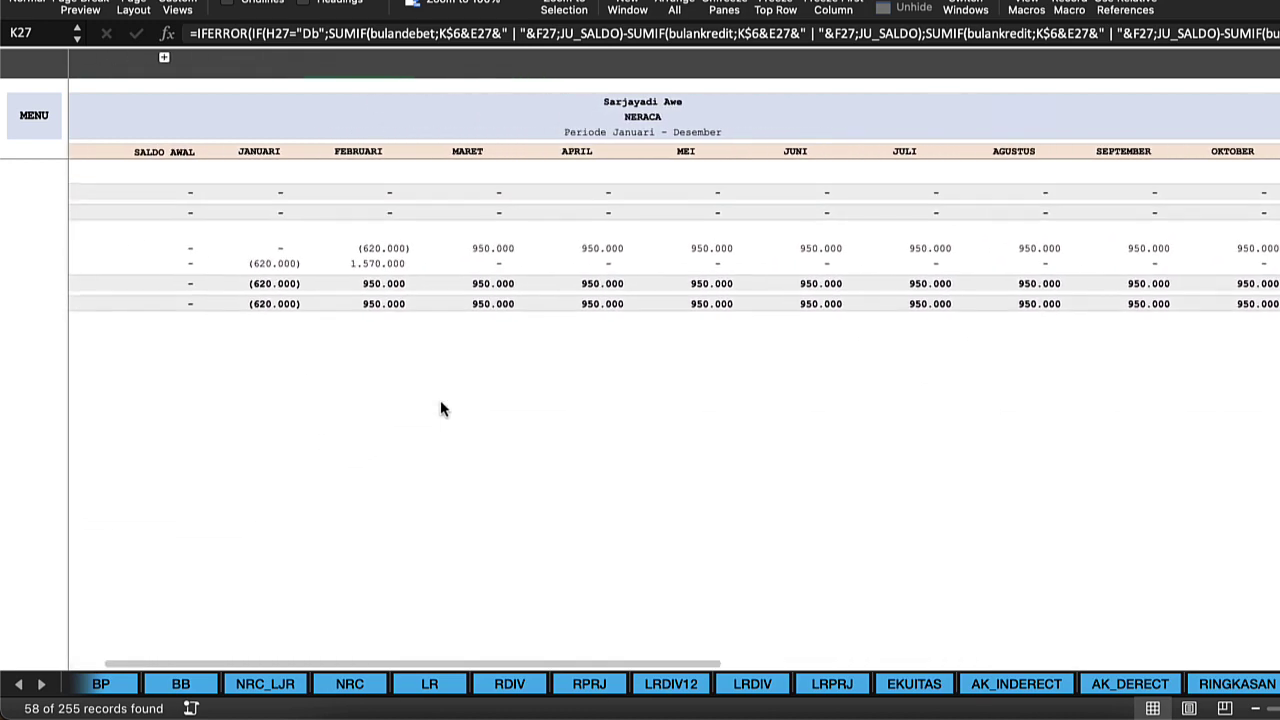
- Compare the JANUARI and FEBRUARI totals on the asset and the liabilities-and-equity sides of the filtered Neraca
{"action": "left_click", "coordinate": [356, 402]}
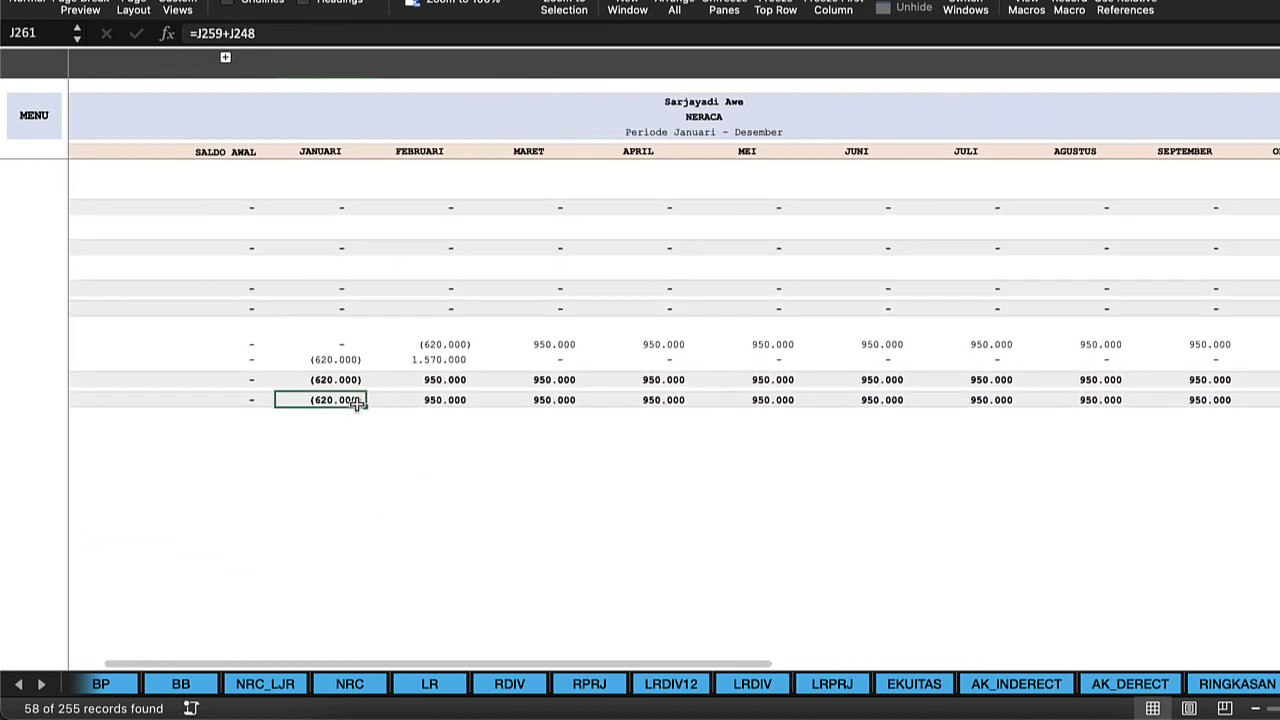
{"action": "left_click", "coordinate": [329, 151]}
{"action": "left_click", "coordinate": [330, 399]}
{"action": "left_click", "coordinate": [452, 412]}
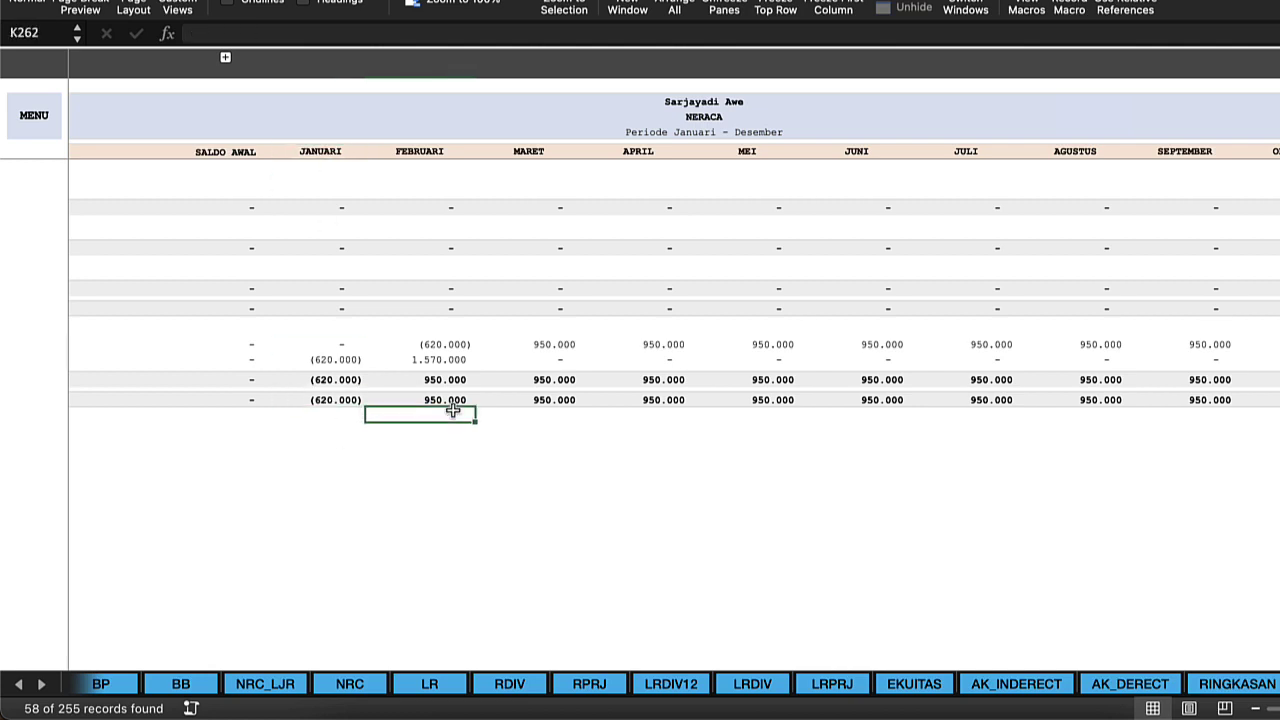
{"action": "left_click", "coordinate": [456, 400]}
{"action": "left_click", "coordinate": [451, 181]}
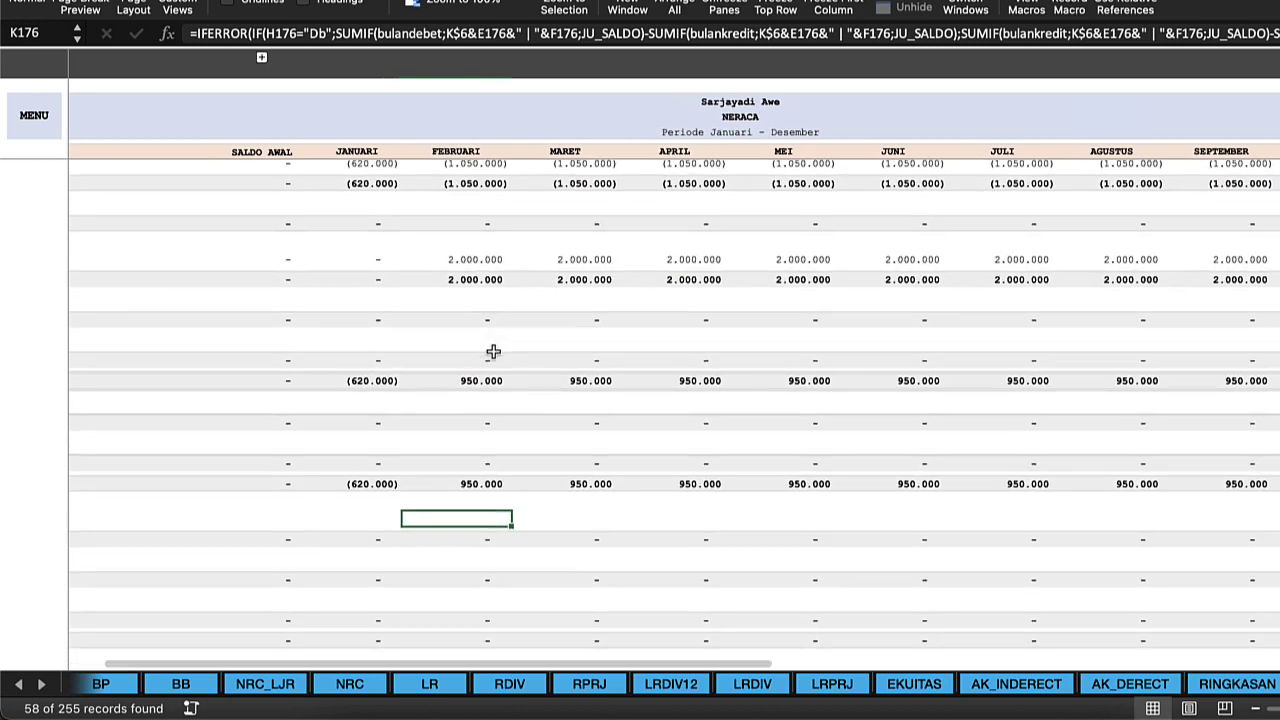
{"action": "left_click", "coordinate": [483, 380]}
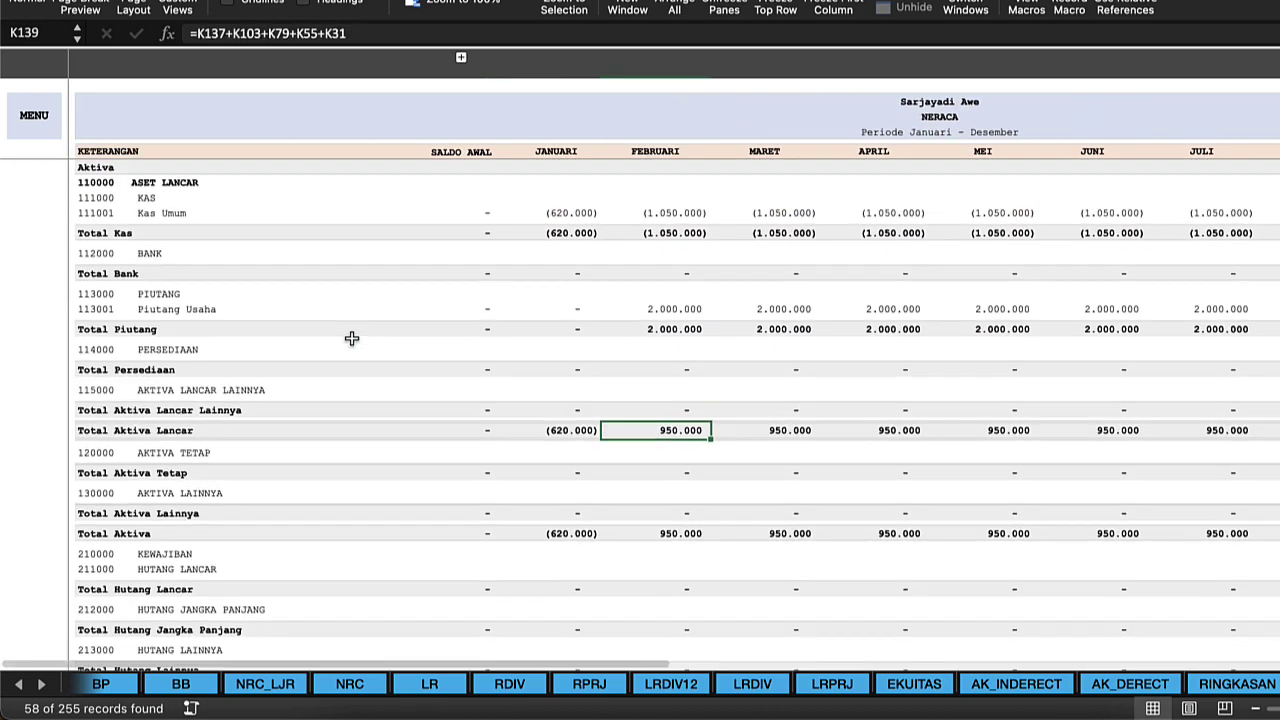
{"action": "left_click", "coordinate": [351, 291]}
- Open Laba Rugi 12 Bulan through the main menu and examine its income and cost accounts up to the TOTAL column
{"action": "left_click", "coordinate": [28, 118]}
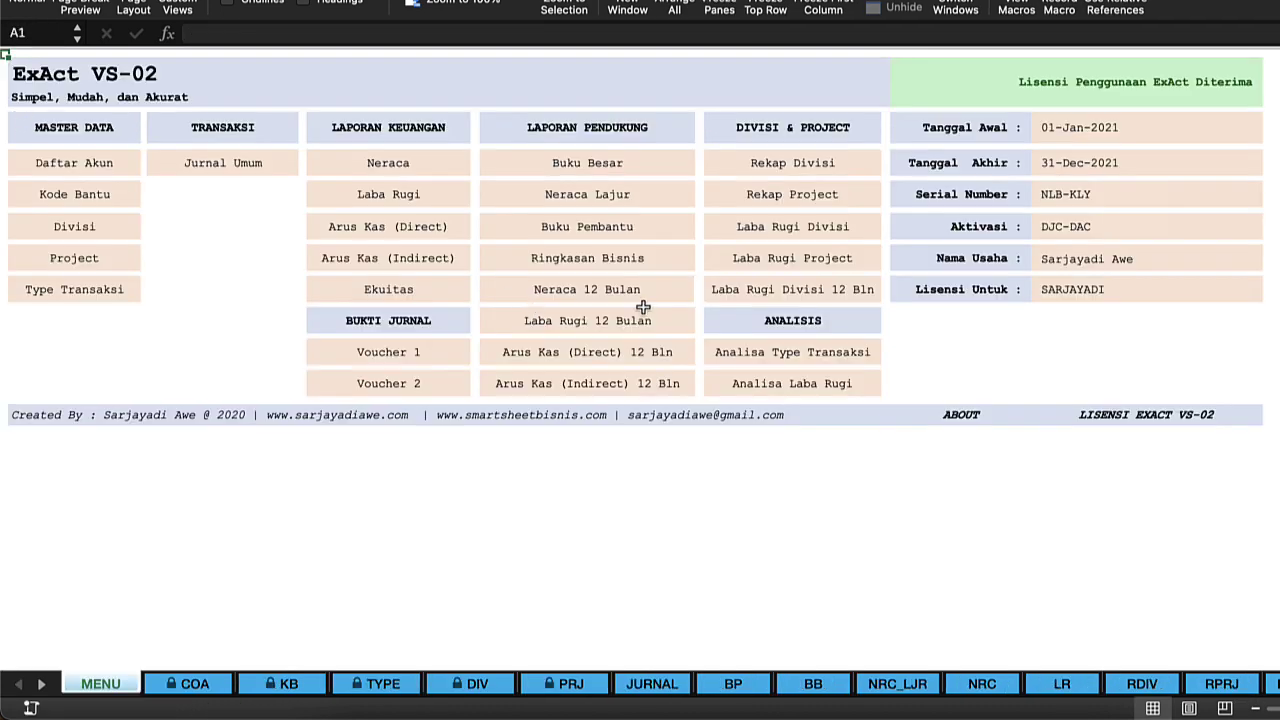
{"action": "left_click", "coordinate": [613, 320]}
{"action": "left_click", "coordinate": [652, 237]}
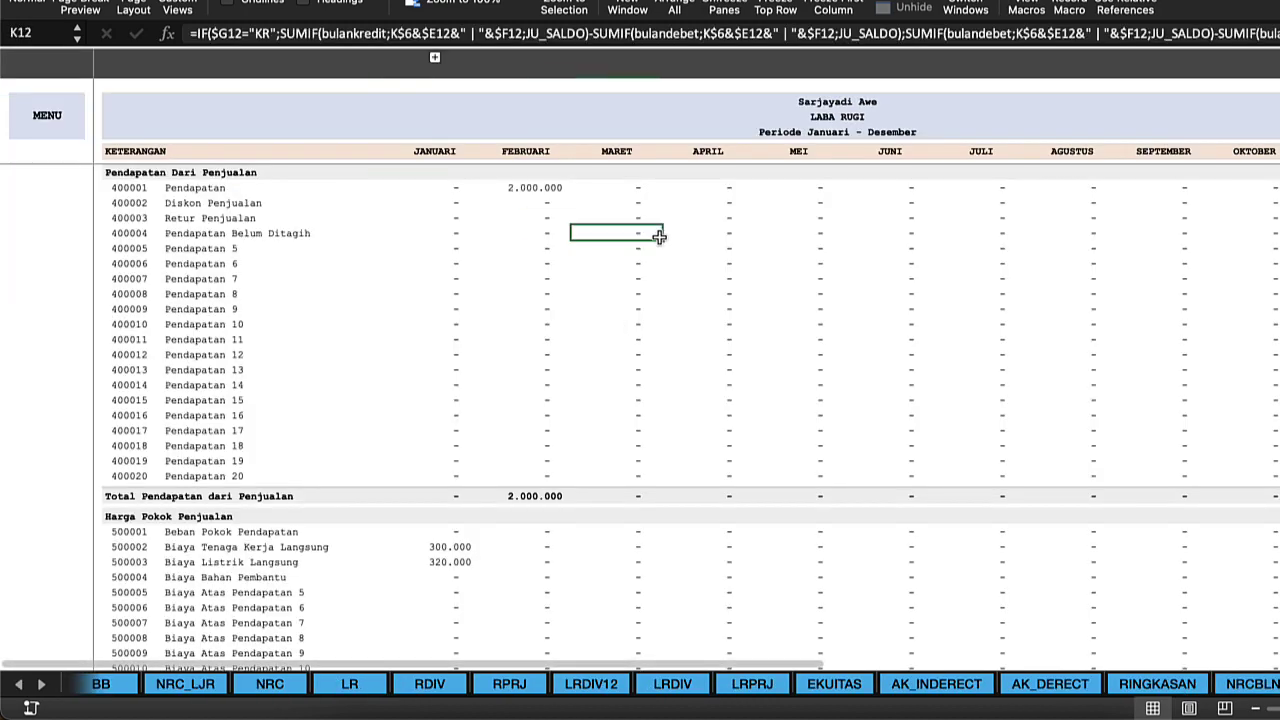
{"action": "scroll", "coordinate": [659, 237], "scroll_direction": "down", "scroll_amount": 15}
{"action": "scroll", "coordinate": [659, 237], "scroll_direction": "down", "scroll_amount": 15}
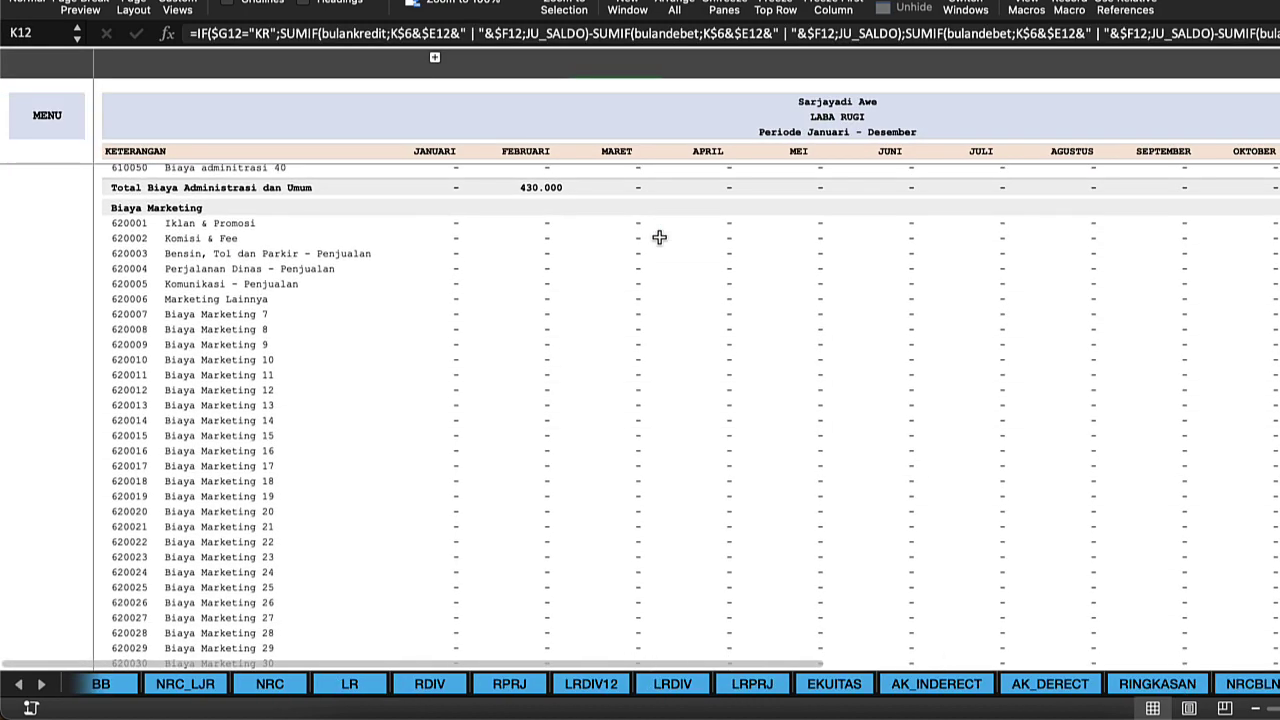
{"action": "scroll", "coordinate": [659, 237], "scroll_direction": "up", "scroll_amount": 20}
{"action": "scroll", "coordinate": [659, 237], "scroll_direction": "up", "scroll_amount": 5}
{"action": "scroll", "coordinate": [659, 237], "scroll_direction": "right", "scroll_amount": 10}
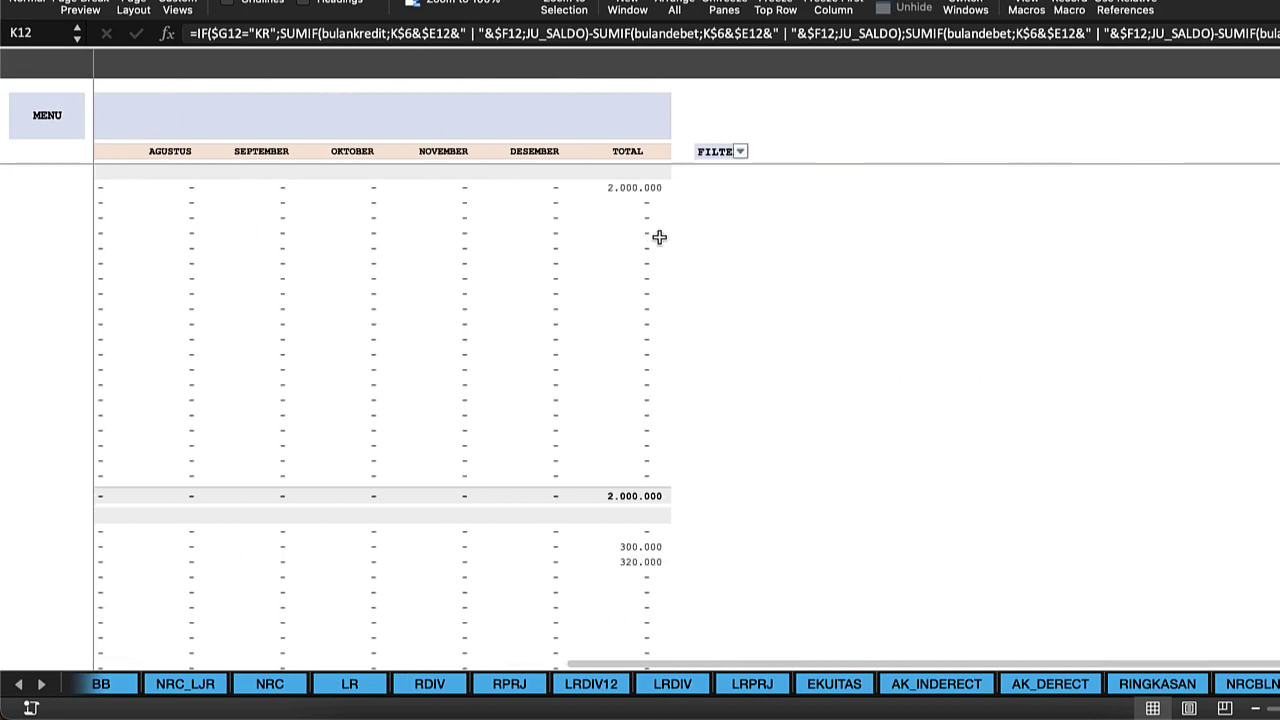
{"action": "scroll", "coordinate": [451, 246], "scroll_direction": "left", "scroll_amount": 10}
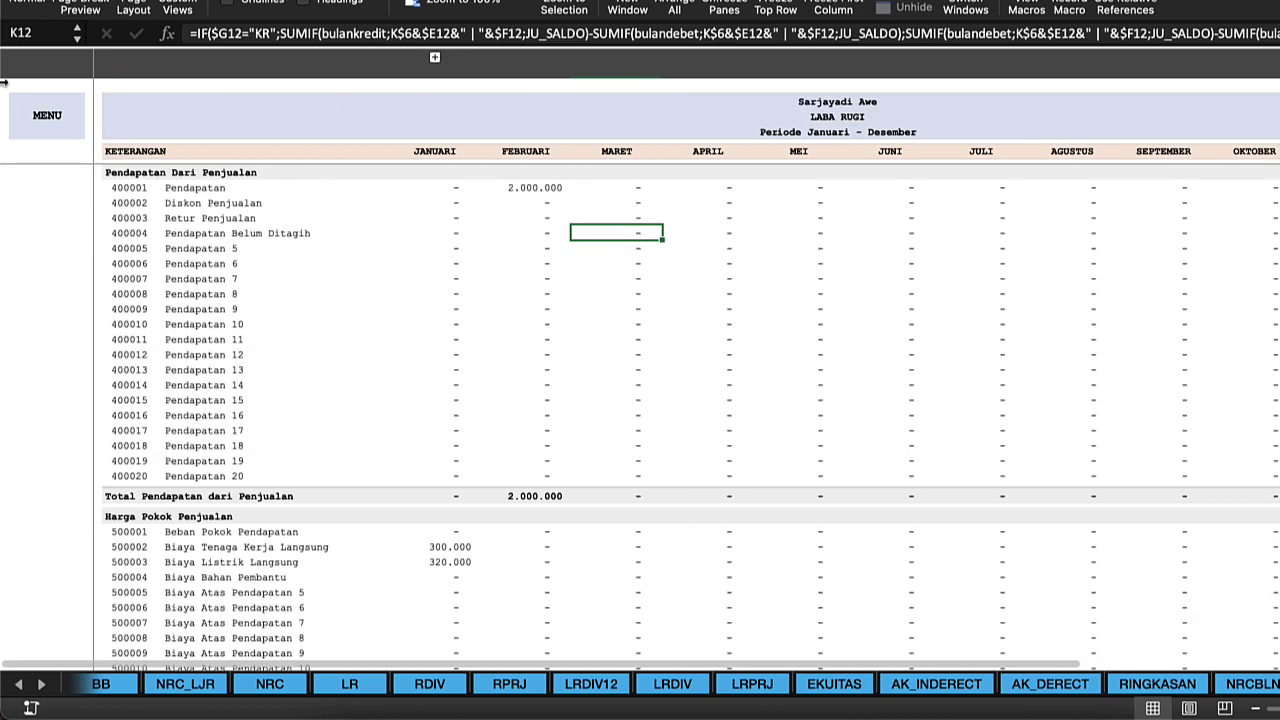
- Look over the supporting and division report entries in the main menu and open Laba Rugi Divisi 12 Bln
{"action": "left_click", "coordinate": [45, 112]}
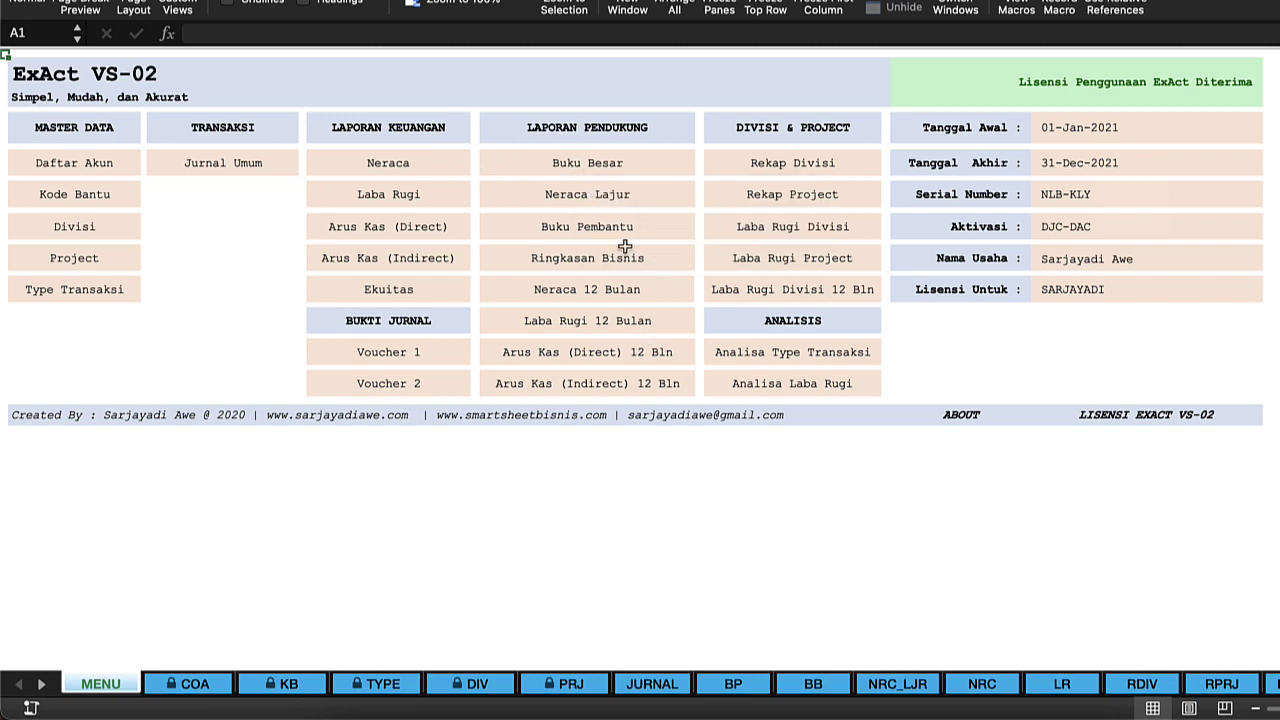
{"action": "left_click", "coordinate": [665, 157]}
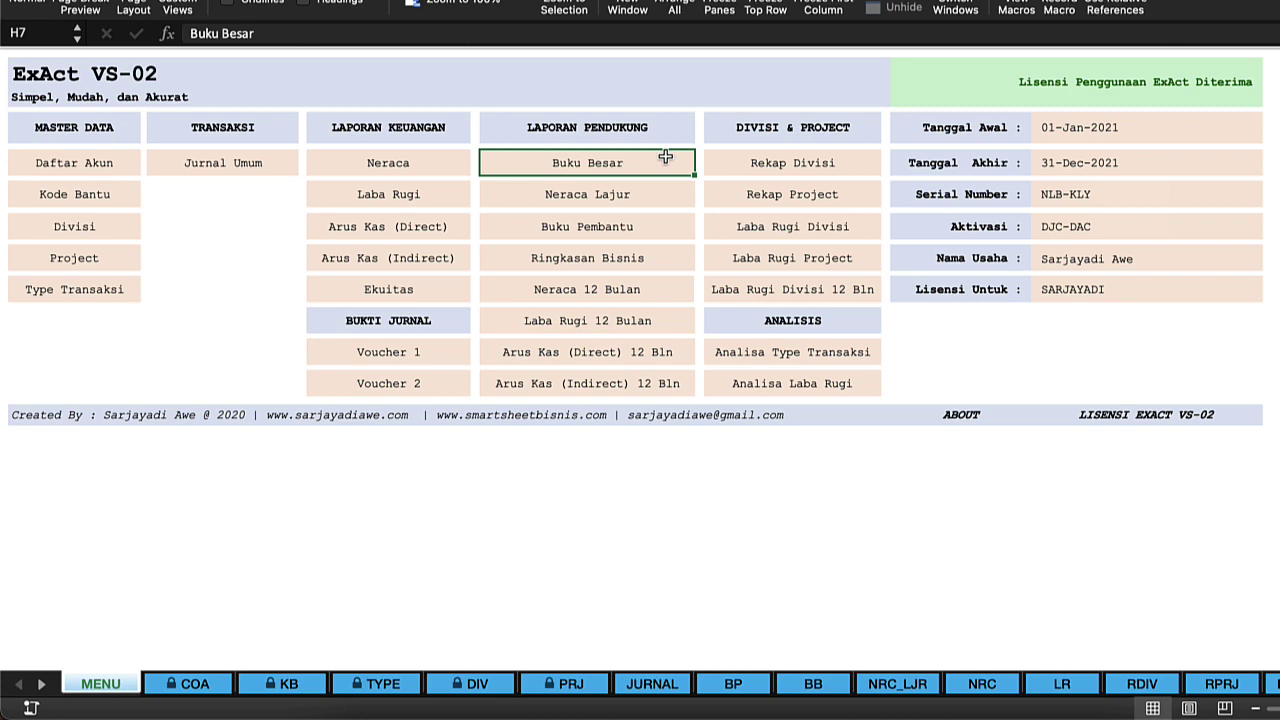
{"action": "left_click", "coordinate": [735, 169]}
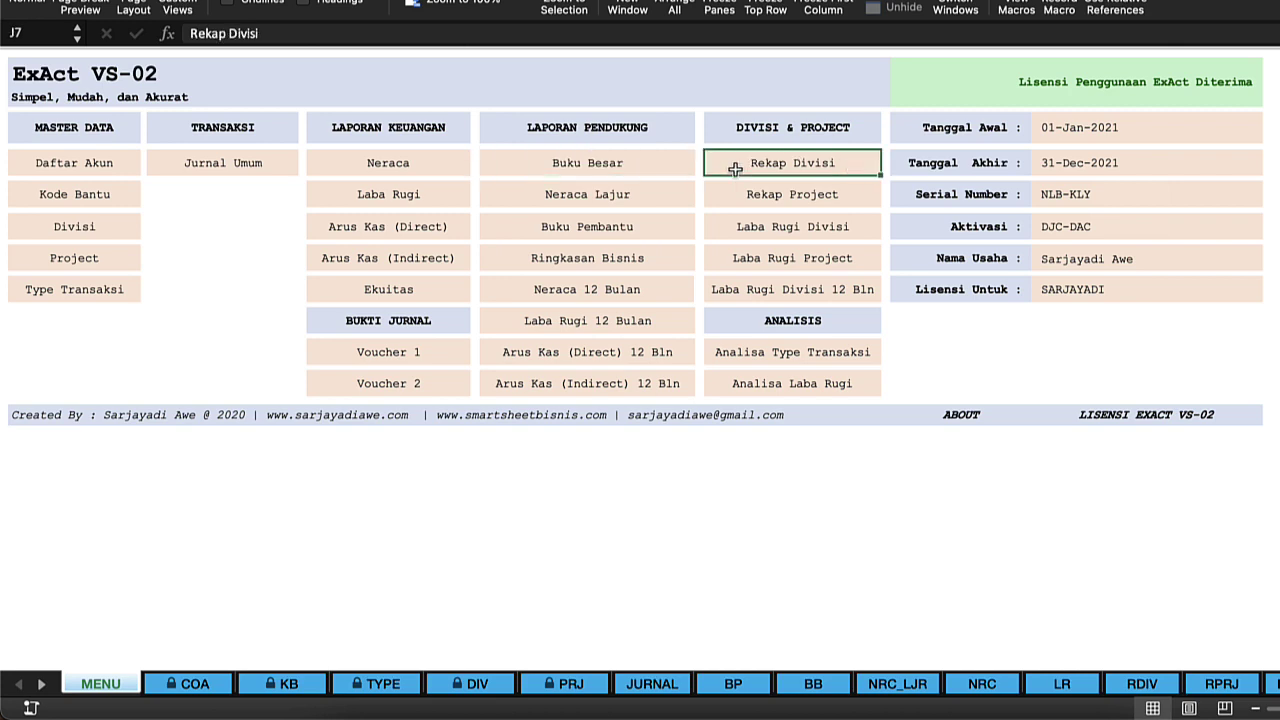
{"action": "left_click", "coordinate": [714, 229]}
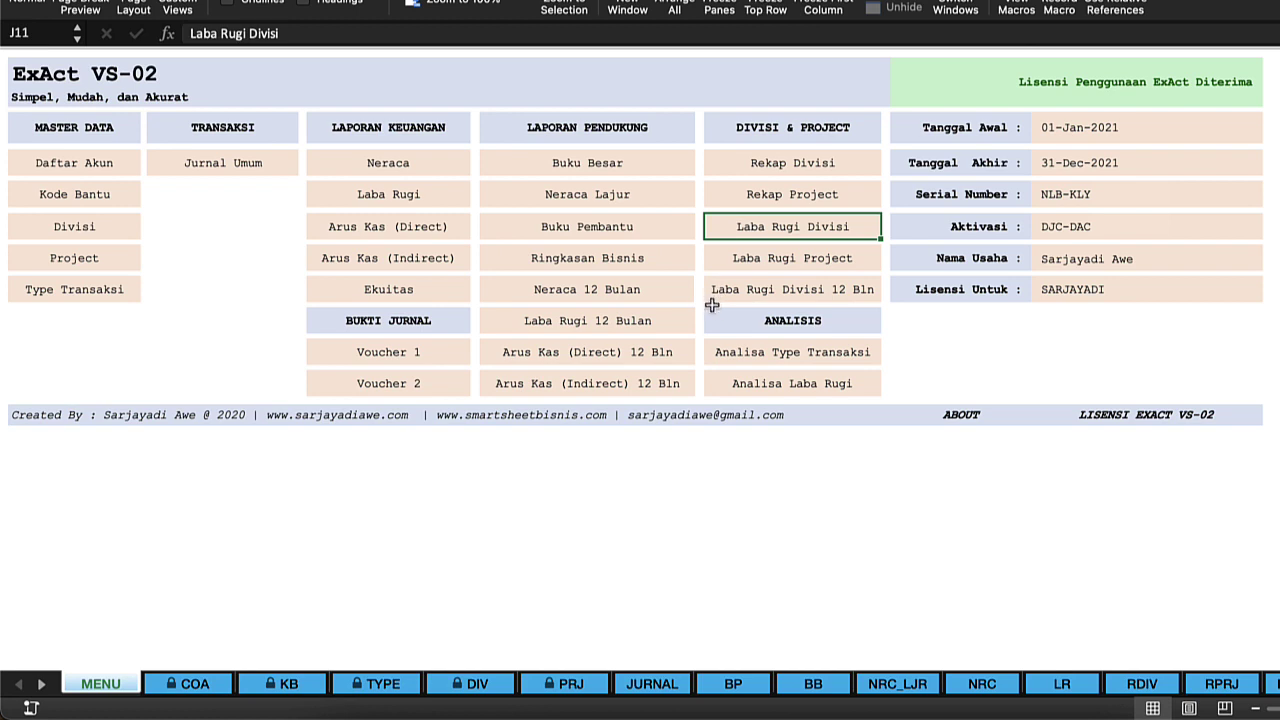
{"action": "left_click_drag", "start_coordinate": [659, 289], "coordinate": [665, 392]}
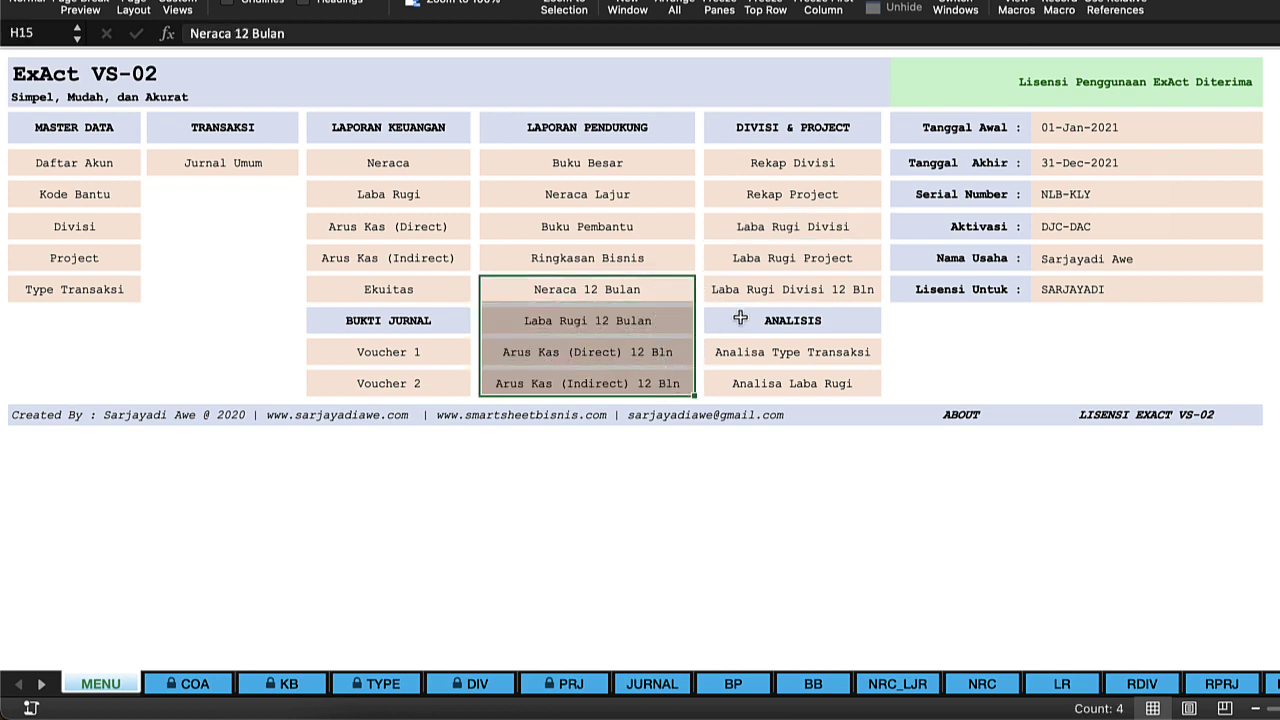
{"action": "left_click", "coordinate": [886, 290]}
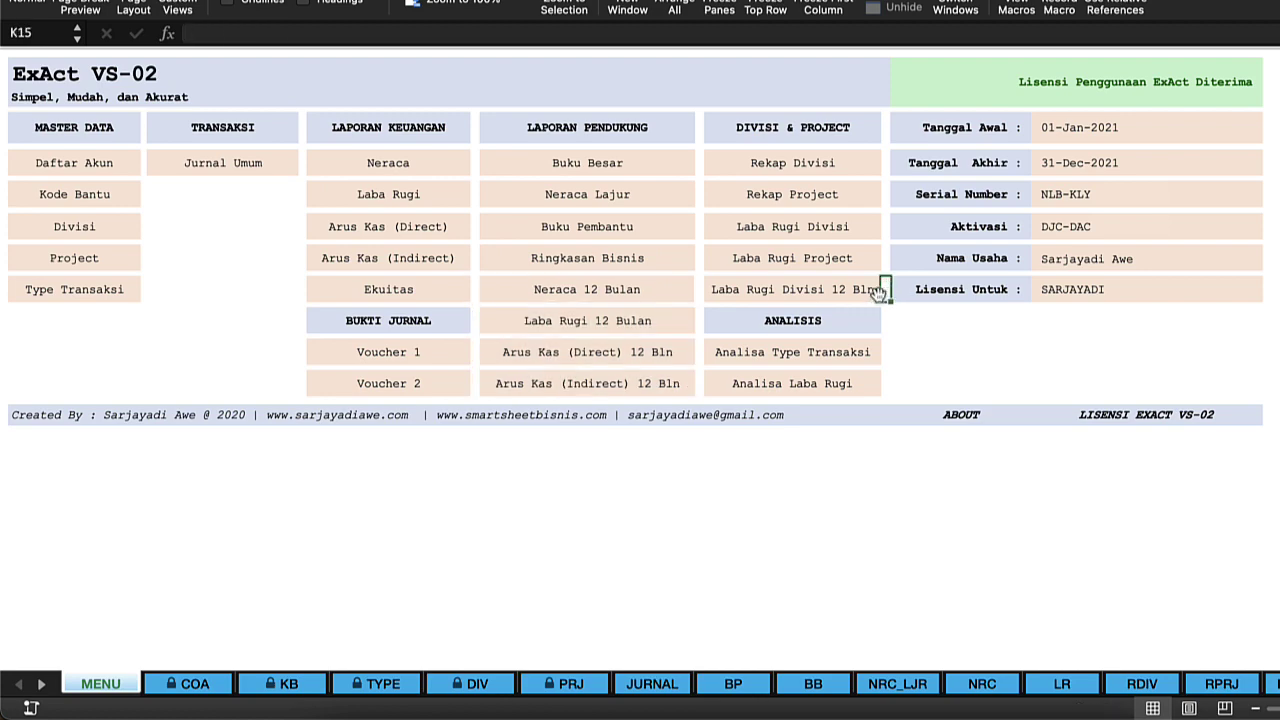
{"action": "left_click", "coordinate": [876, 290]}
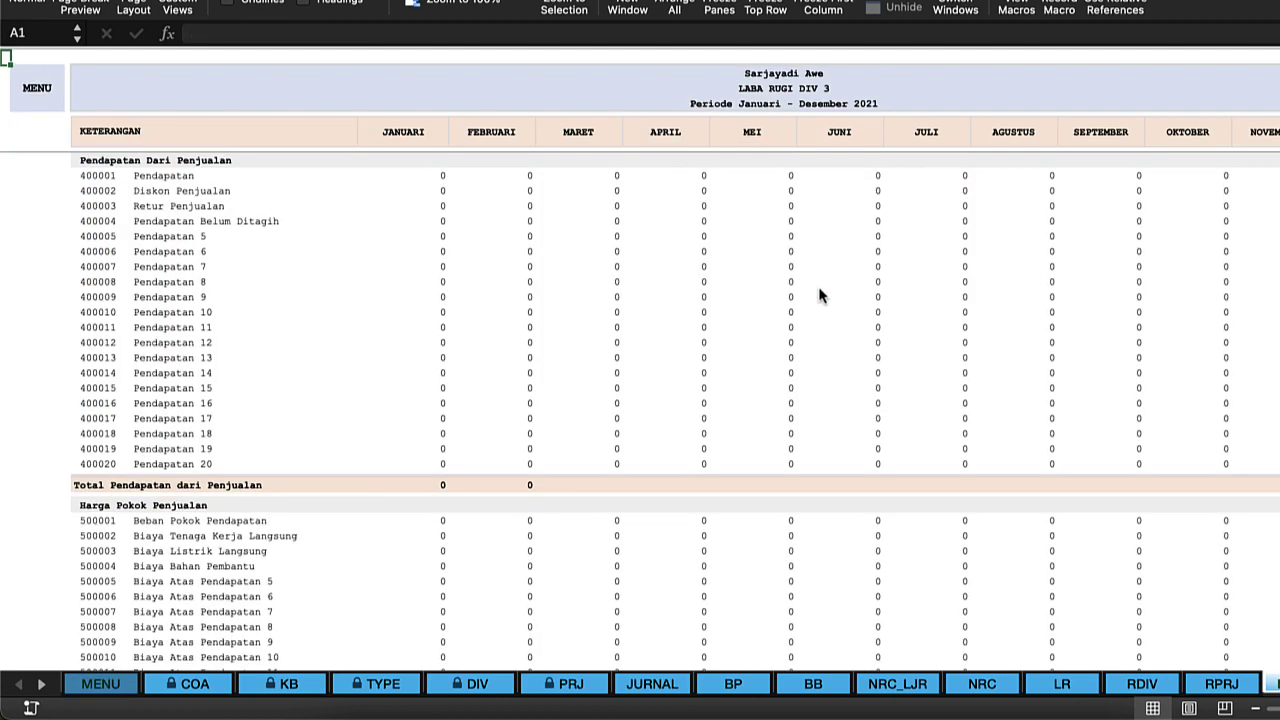
{"action": "left_click", "coordinate": [645, 204]}
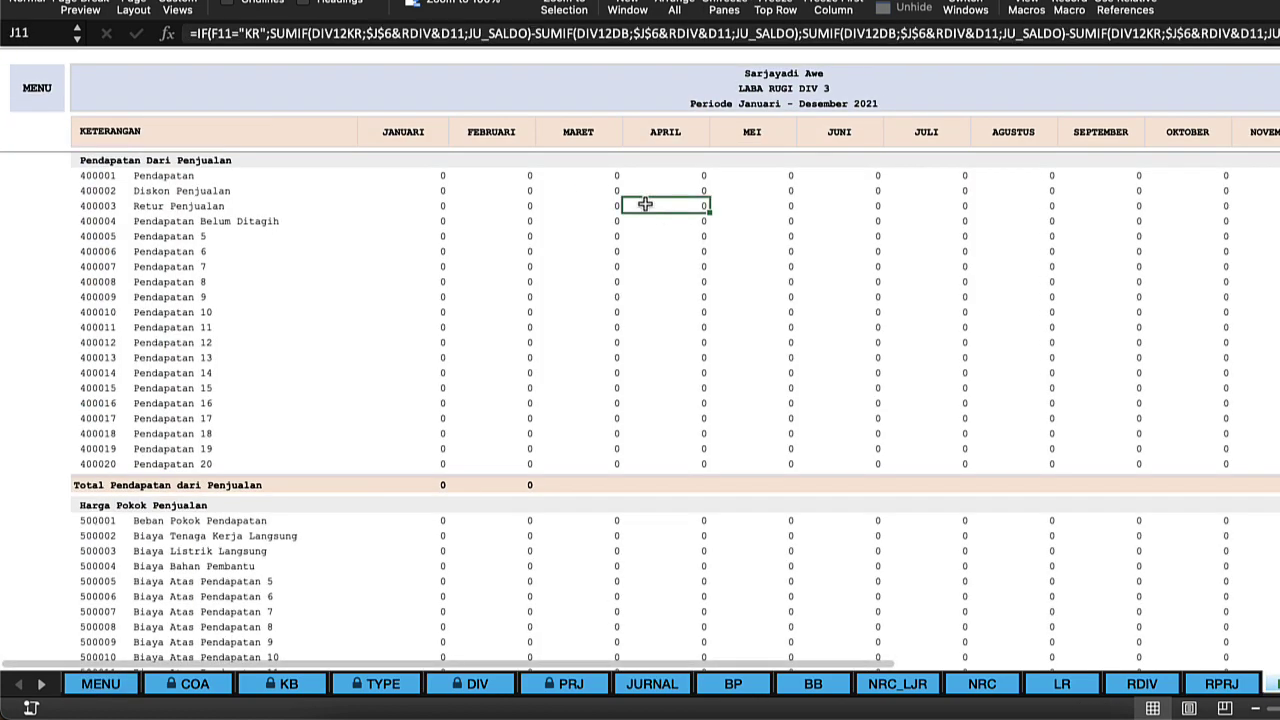
- Set Kode Div to D1 in the Rekap Divisi report and return to the main menu
{"action": "left_click", "coordinate": [38, 90]}
{"action": "left_click", "coordinate": [762, 171]}
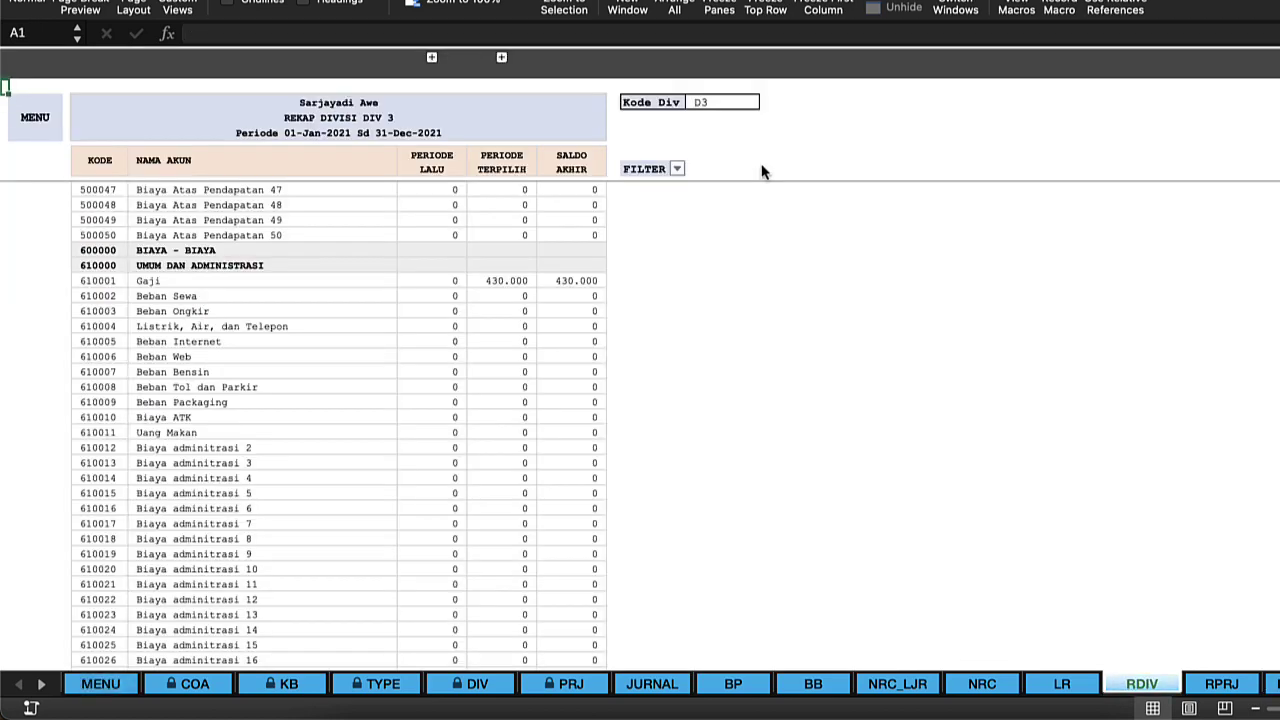
{"action": "left_click", "coordinate": [719, 102]}
{"action": "type", "text": "d1"}
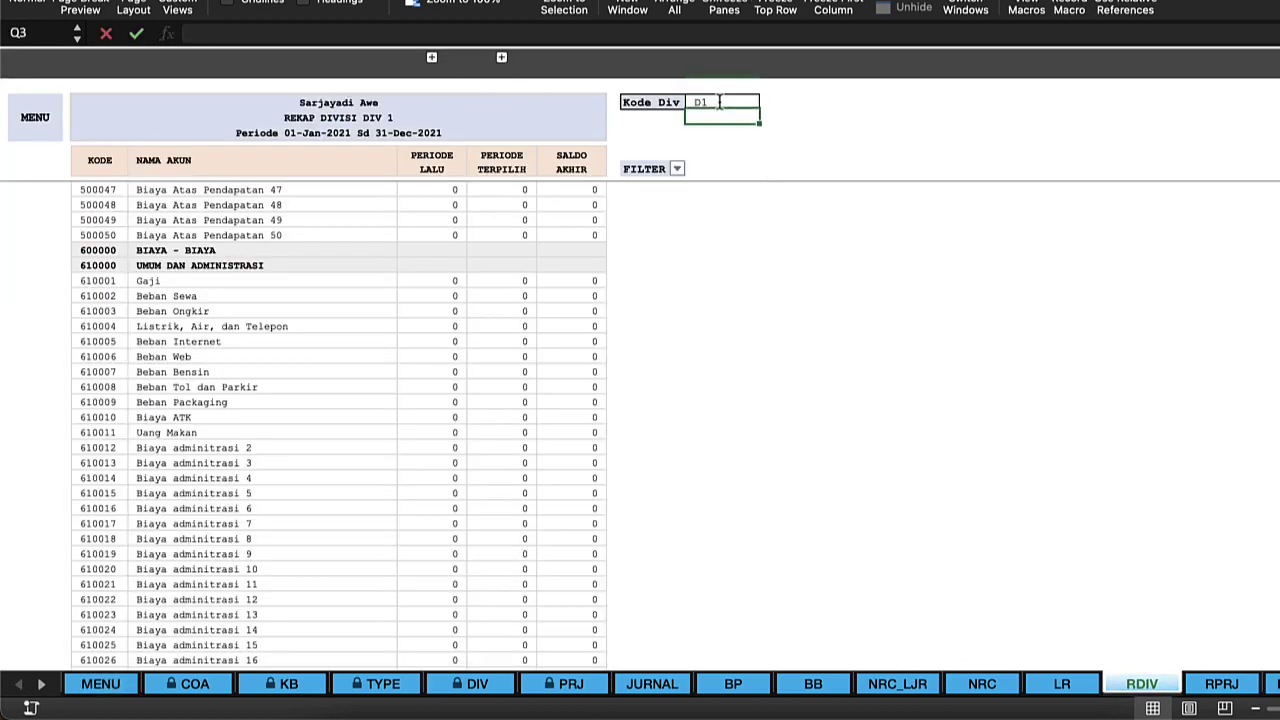
{"action": "key", "text": "Return"}
{"action": "left_click", "coordinate": [32, 120]}
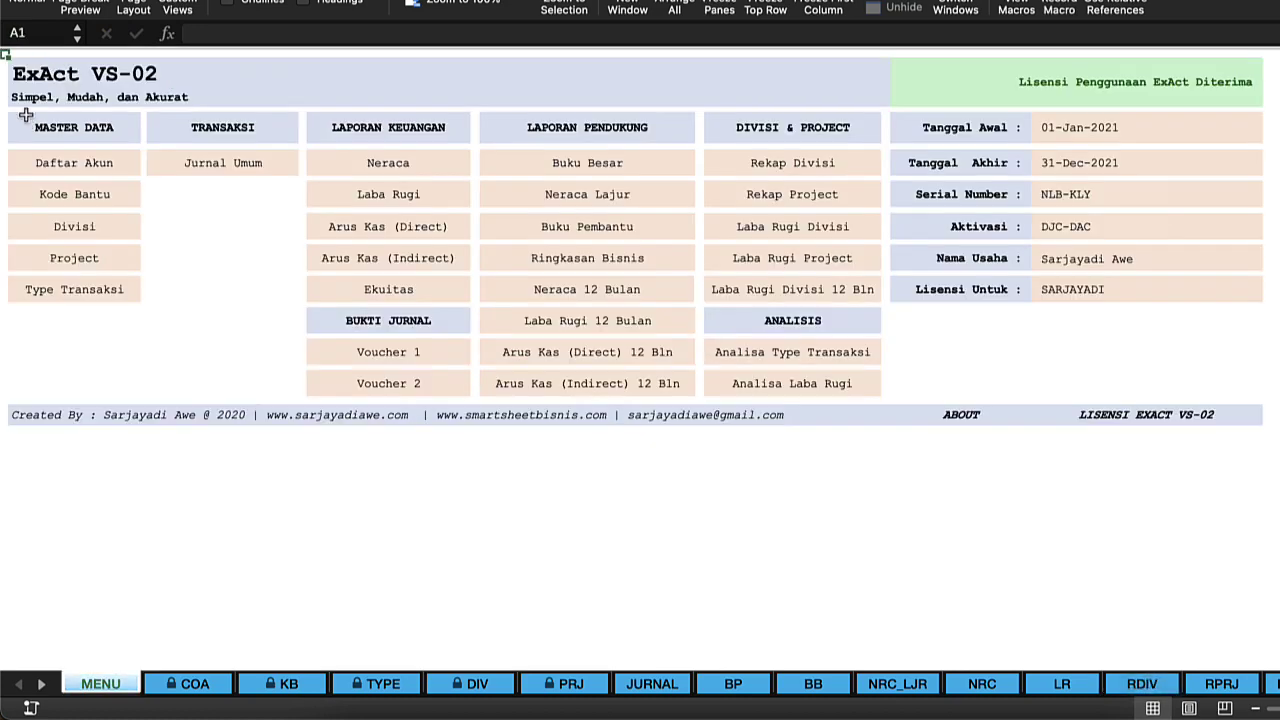
- Open Rekap Divisi, filter the report to only the rows flagged 1, and return to the main menu
{"action": "left_click", "coordinate": [768, 170]}
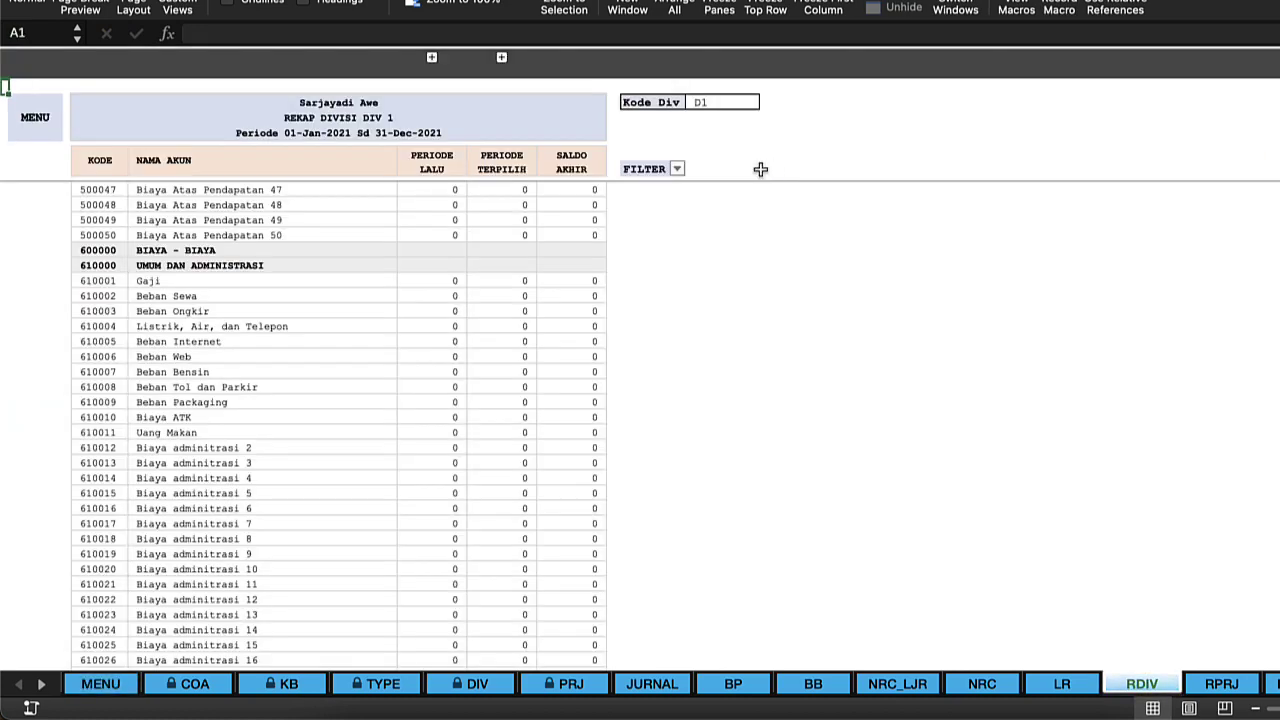
{"action": "left_click", "coordinate": [676, 168]}
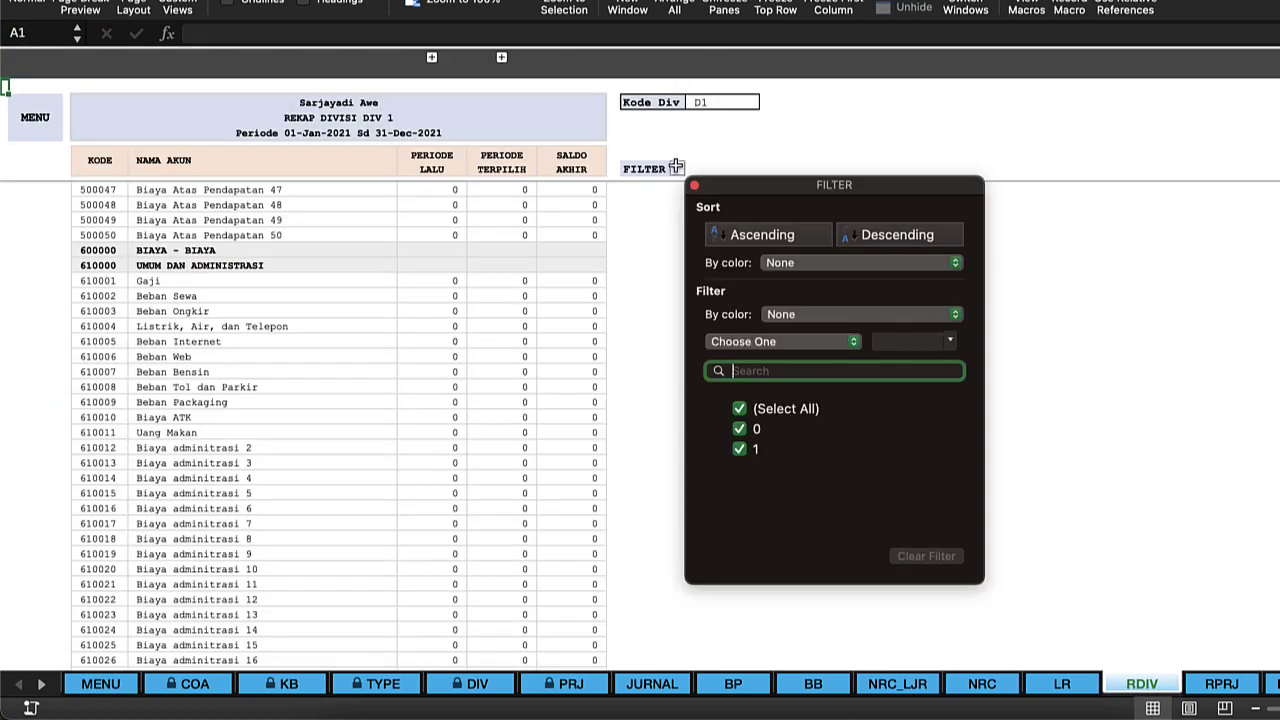
{"action": "left_click", "coordinate": [739, 410]}
{"action": "left_click", "coordinate": [739, 449]}
{"action": "left_click", "coordinate": [502, 333]}
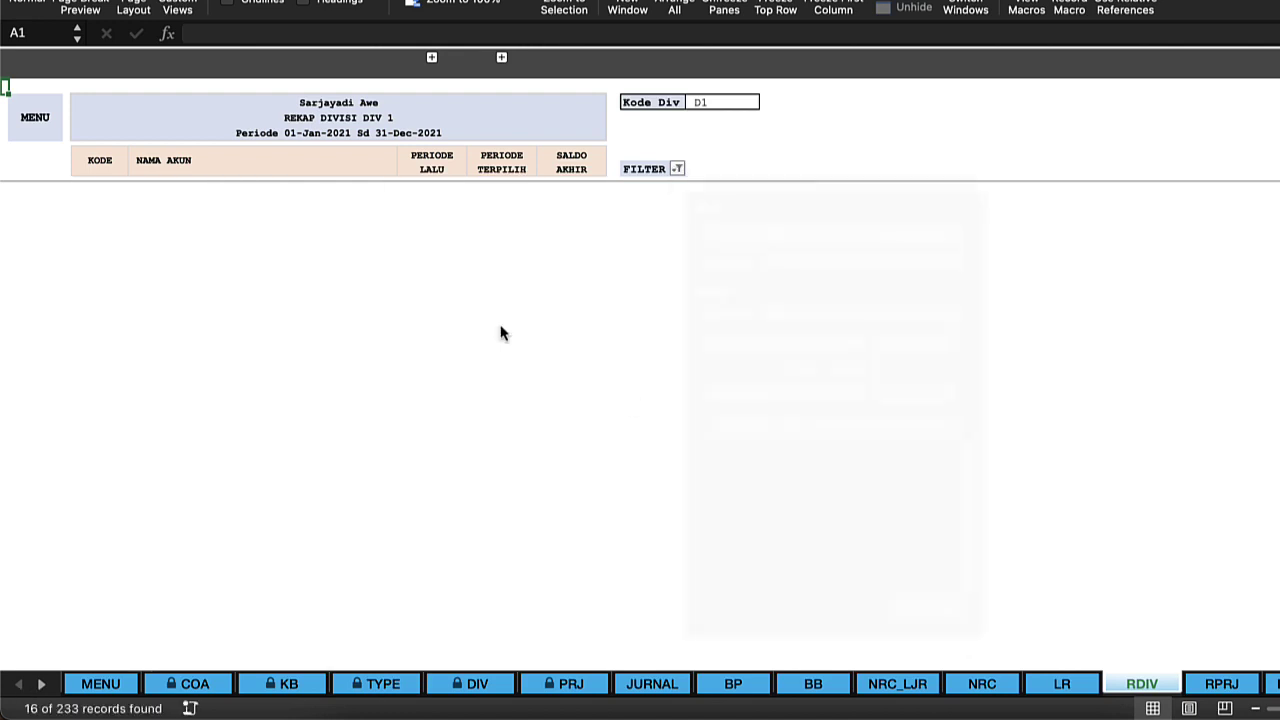
{"action": "left_click", "coordinate": [475, 219]}
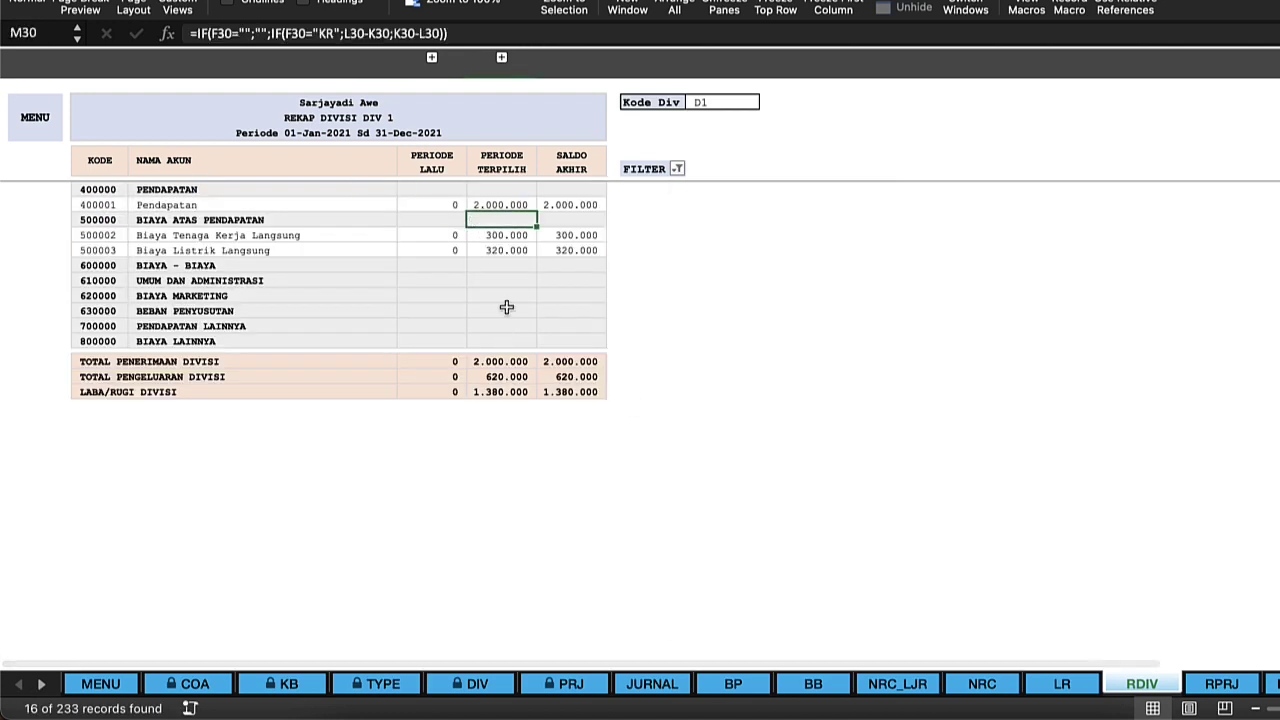
{"action": "left_click", "coordinate": [506, 306]}
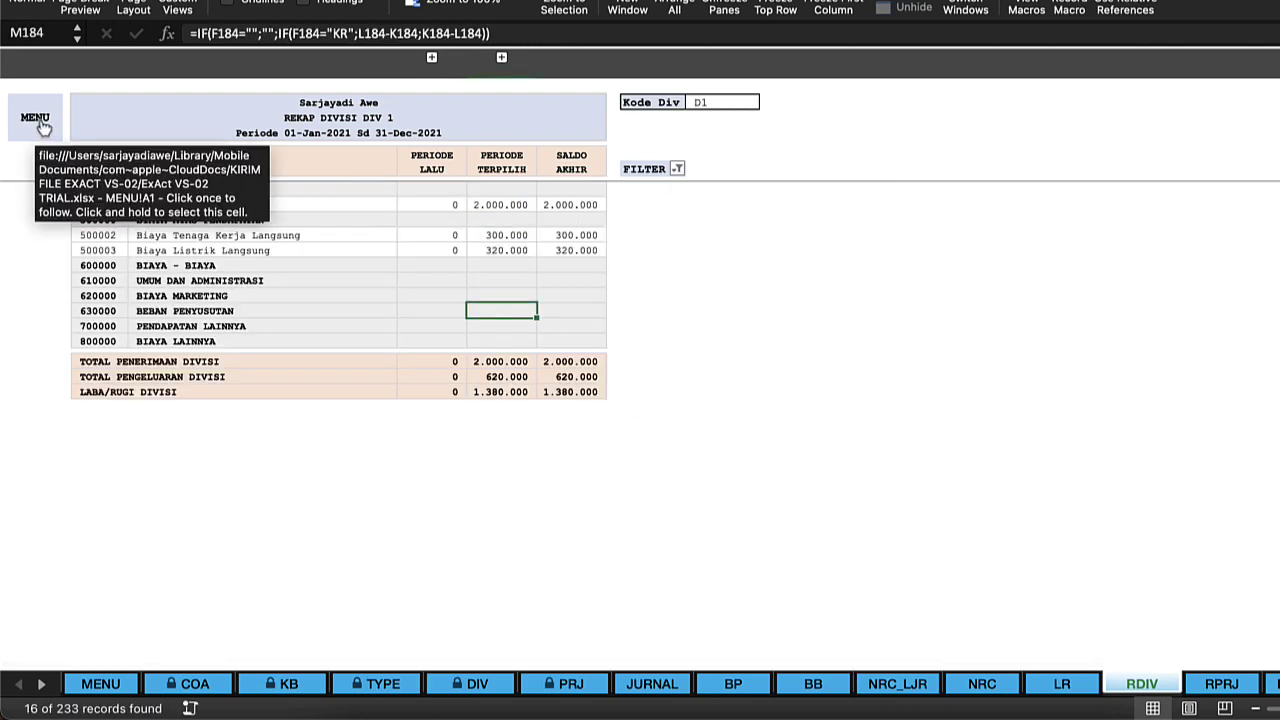
{"action": "left_click", "coordinate": [262, 141]}
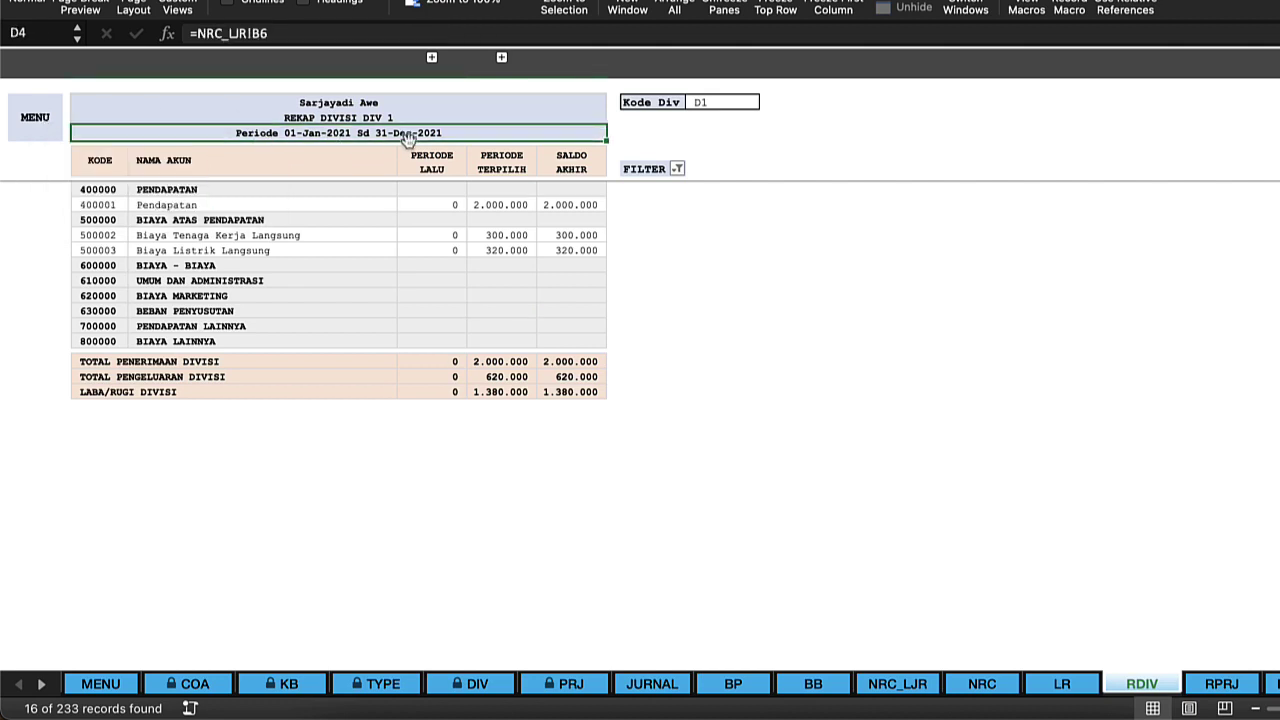
{"action": "left_click", "coordinate": [35, 118]}
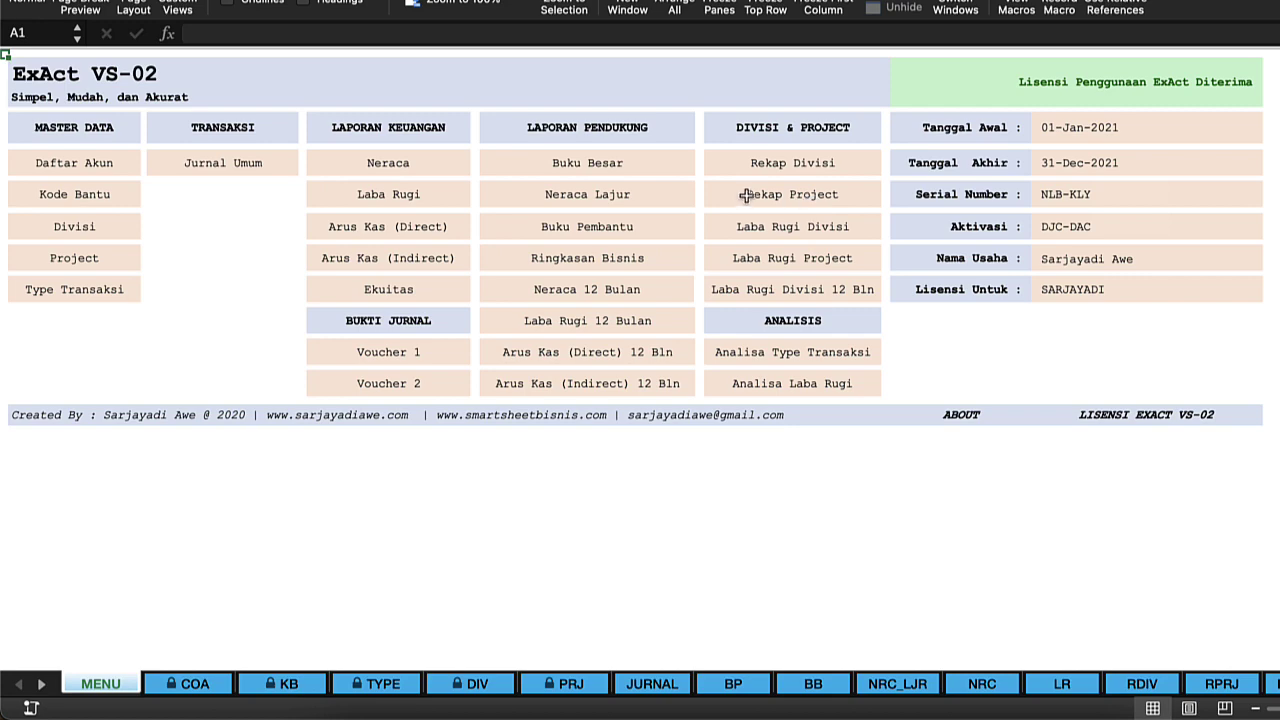
- Open Laba Rugi Divisi and filter out the rows flagged 0
{"action": "left_click", "coordinate": [793, 229]}
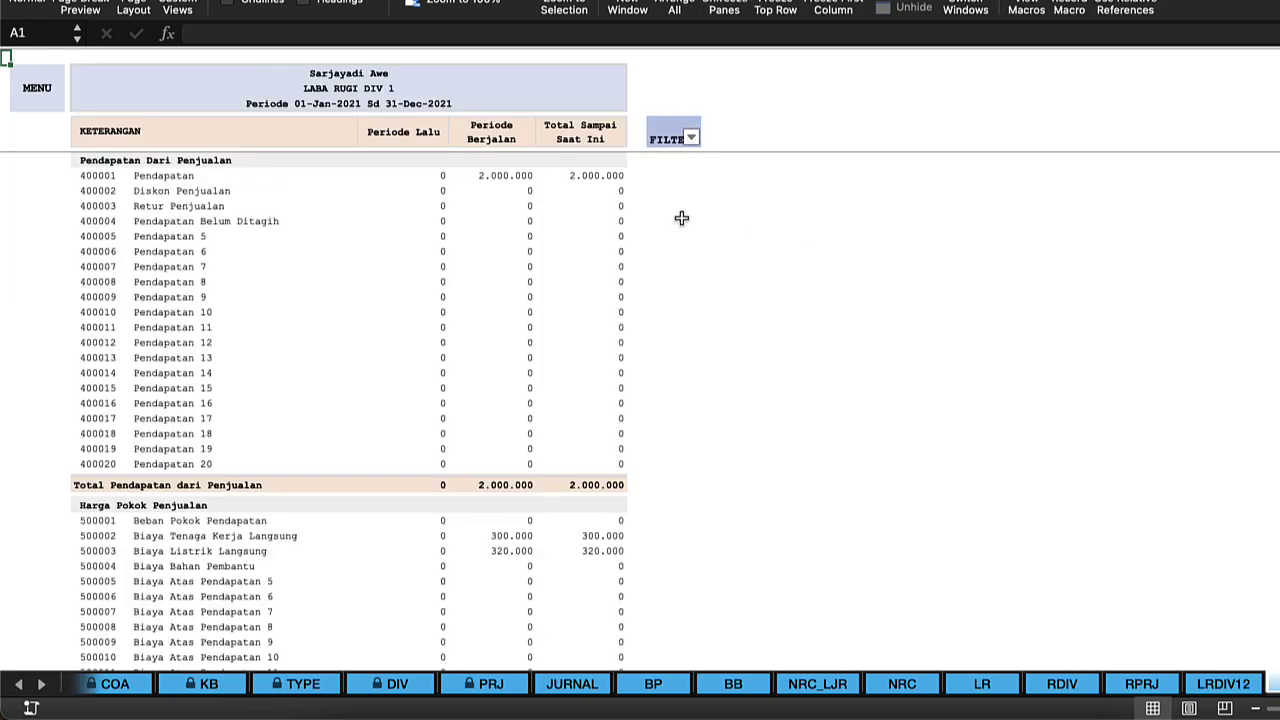
{"action": "left_click", "coordinate": [691, 138]}
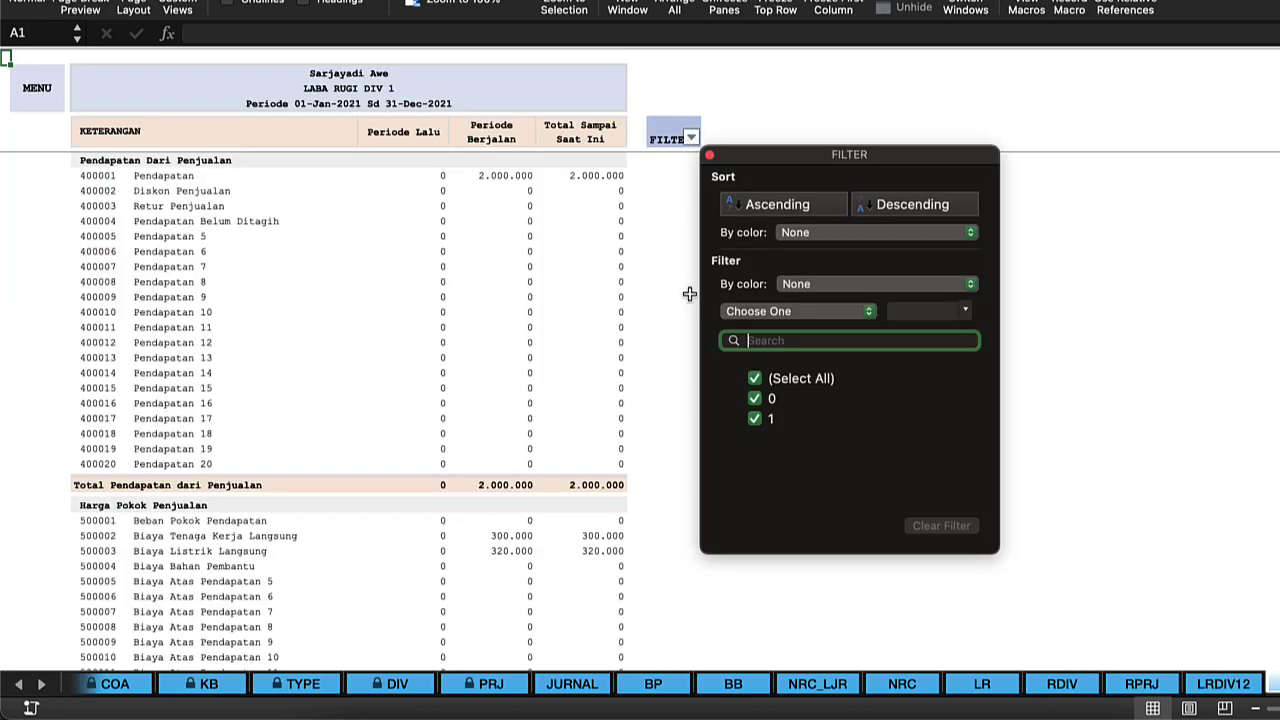
{"action": "left_click", "coordinate": [755, 399]}
{"action": "left_click", "coordinate": [561, 334]}
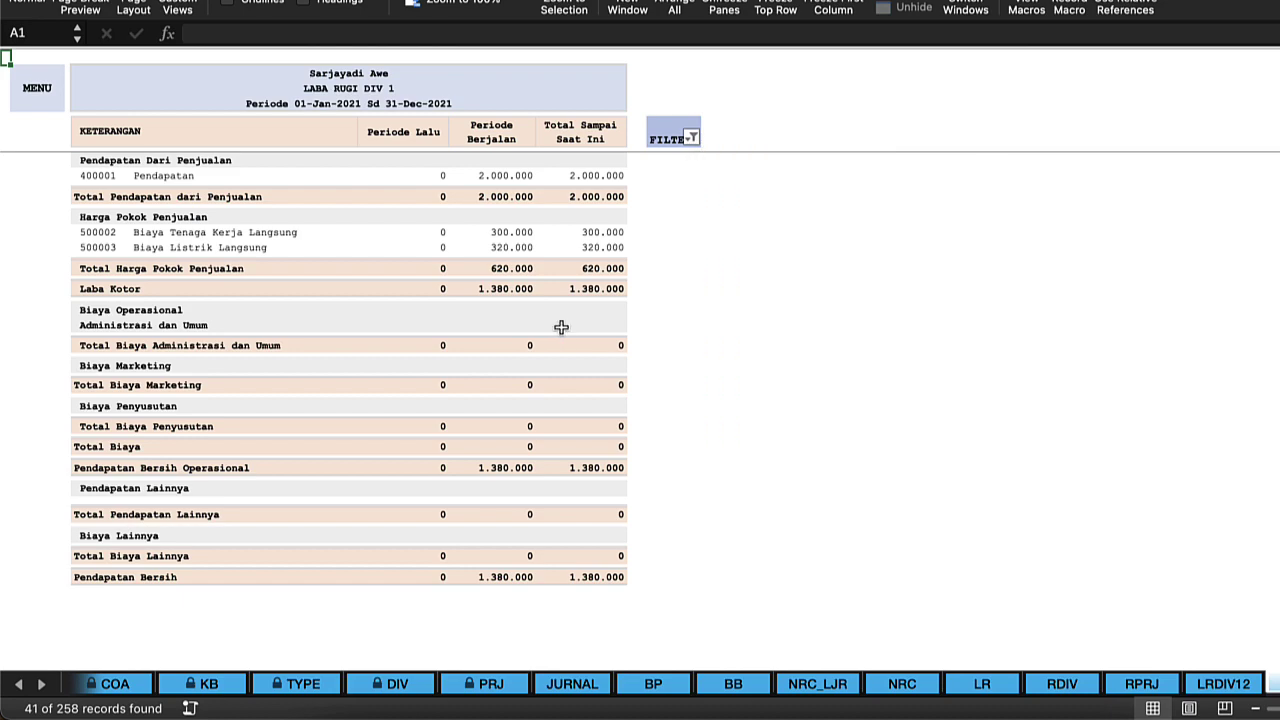
- Open Laba Rugi Divisi 12 Bln through the main menu and filter out the rows flagged 0
{"action": "left_click", "coordinate": [44, 102]}
{"action": "left_click", "coordinate": [772, 300]}
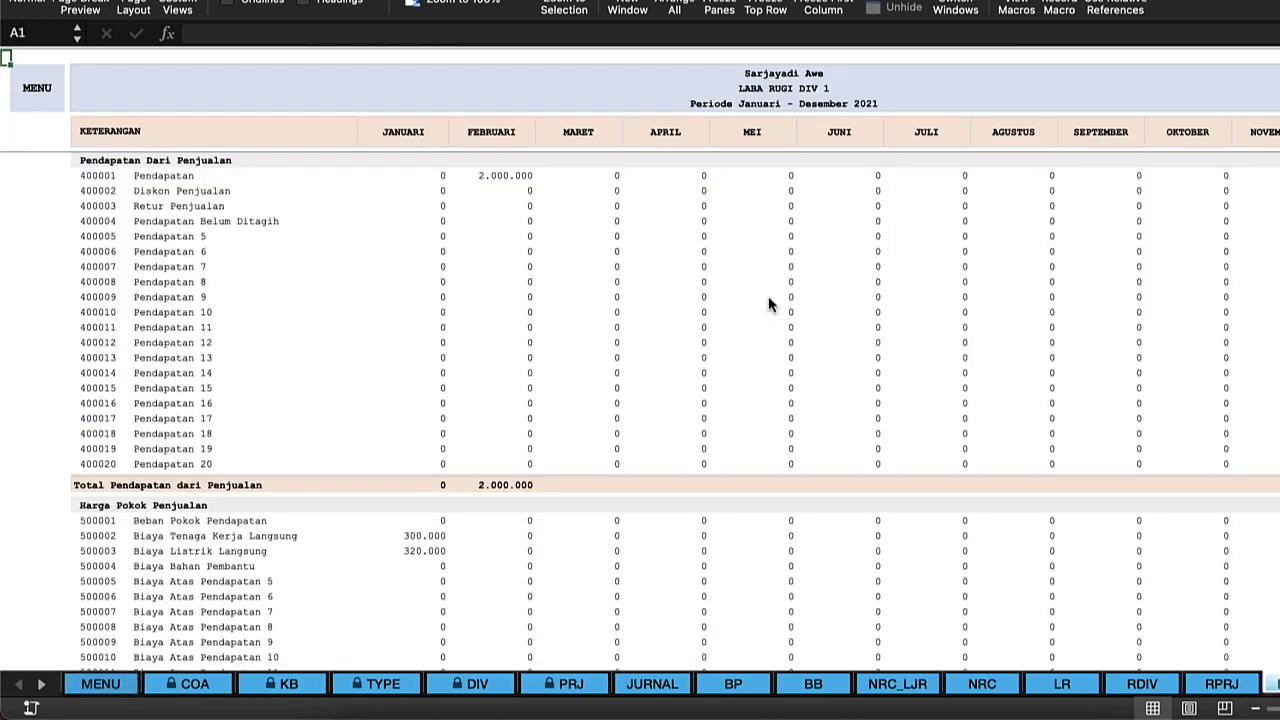
{"action": "left_click", "coordinate": [619, 243]}
{"action": "scroll", "coordinate": [619, 243], "scroll_direction": "right", "scroll_amount": 10}
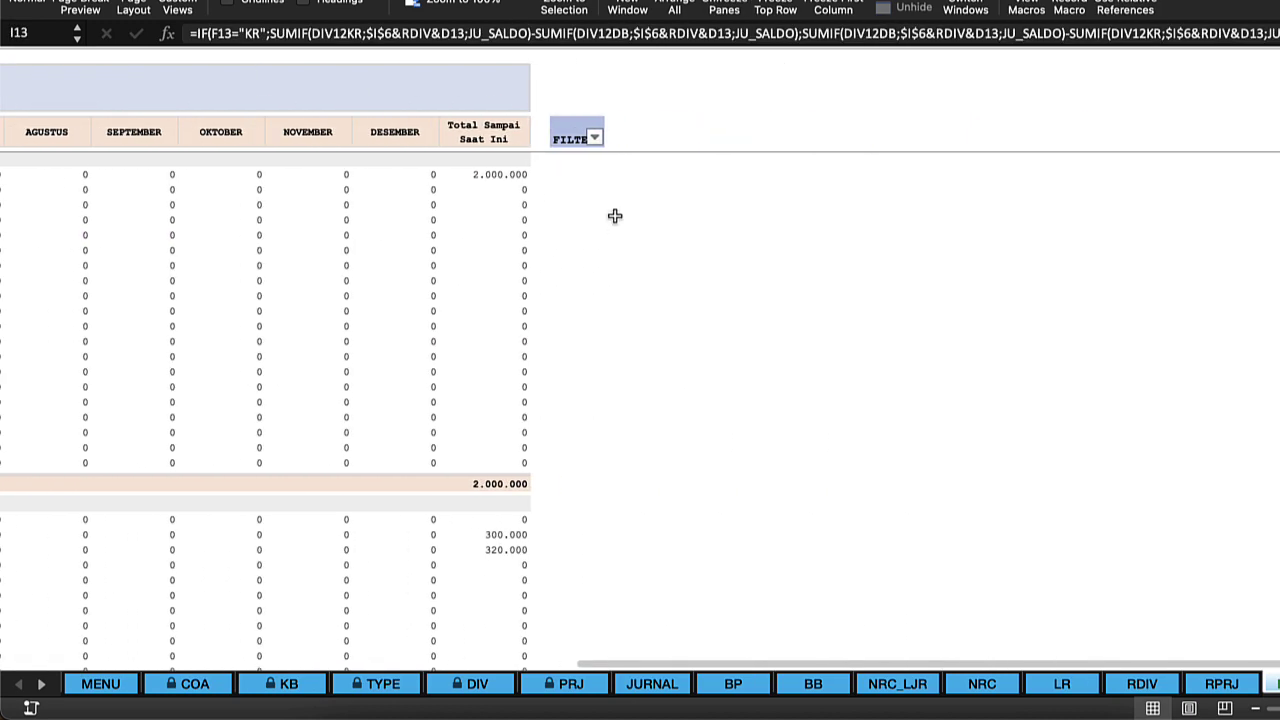
{"action": "left_click", "coordinate": [595, 138]}
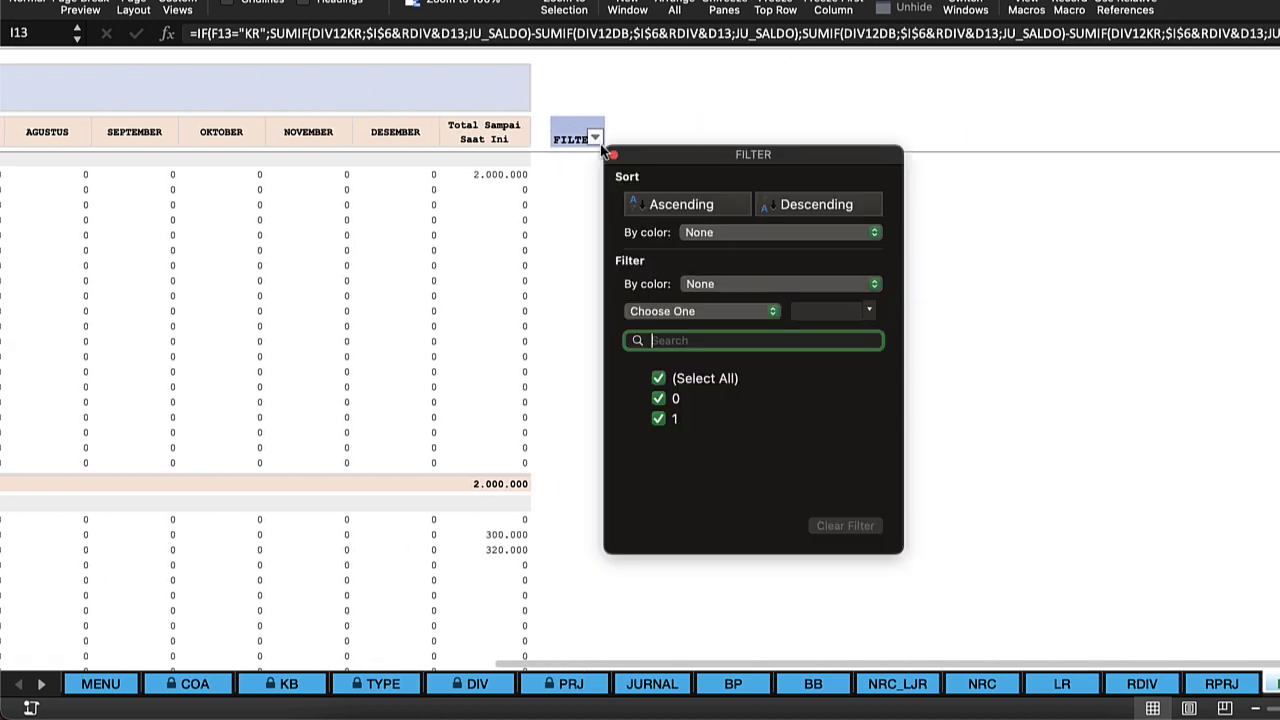
{"action": "left_click", "coordinate": [658, 399]}
{"action": "scroll", "coordinate": [379, 336], "scroll_direction": "left", "scroll_amount": 10}
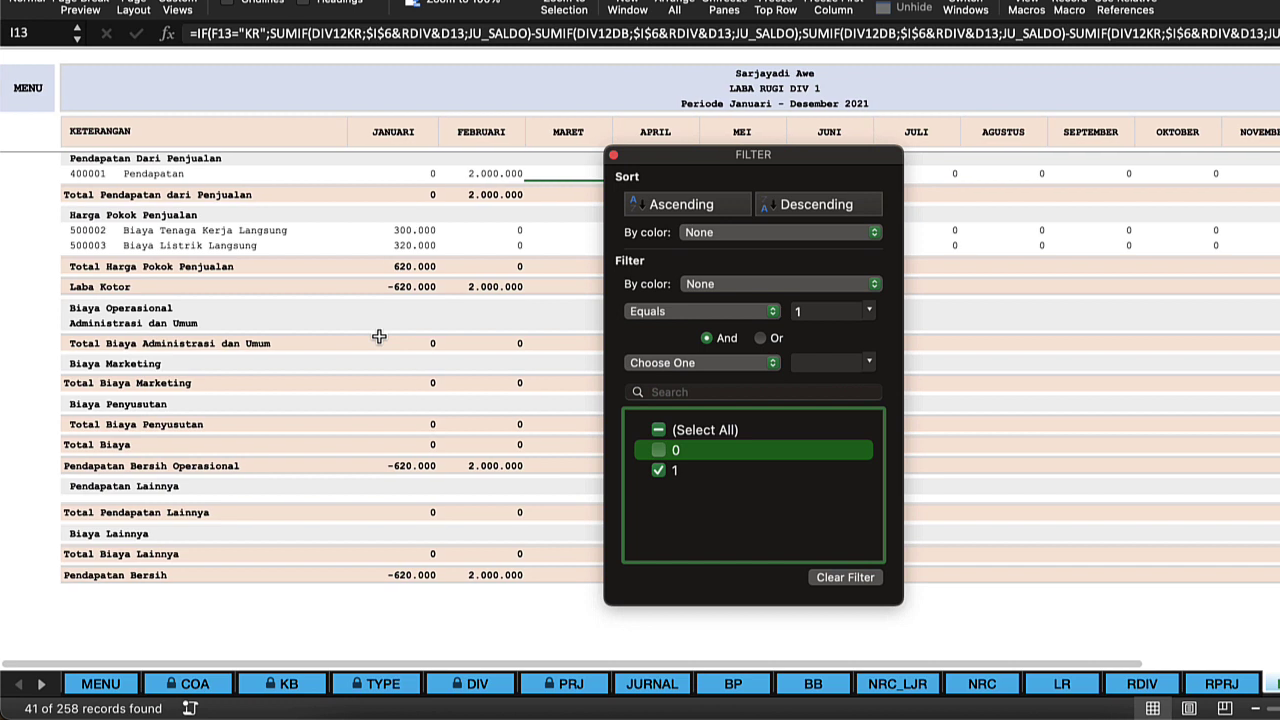
{"action": "left_click", "coordinate": [379, 336]}
- Compare the Pendapatan Bersih amounts for JANUARI and FEBRUARI with the Total Sampai Saat Ini column
{"action": "left_click", "coordinate": [522, 327]}
{"action": "left_click", "coordinate": [549, 510]}
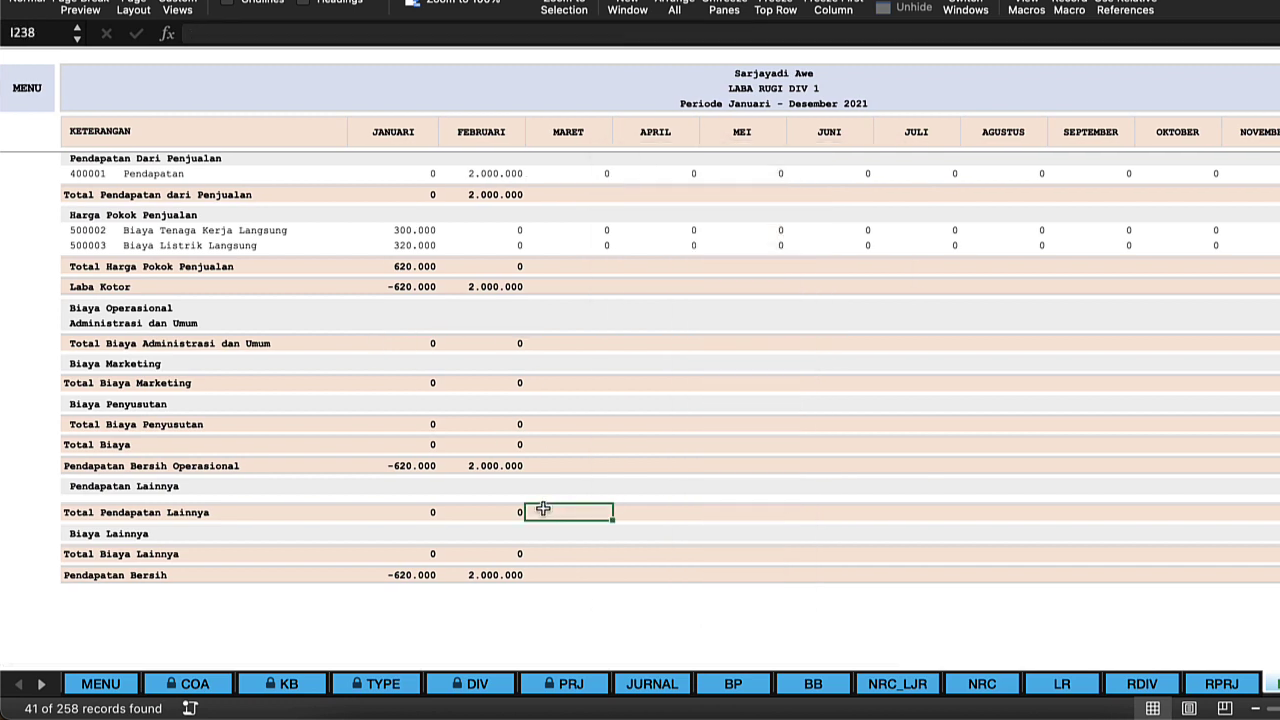
{"action": "left_click", "coordinate": [426, 575]}
{"action": "left_click", "coordinate": [483, 588]}
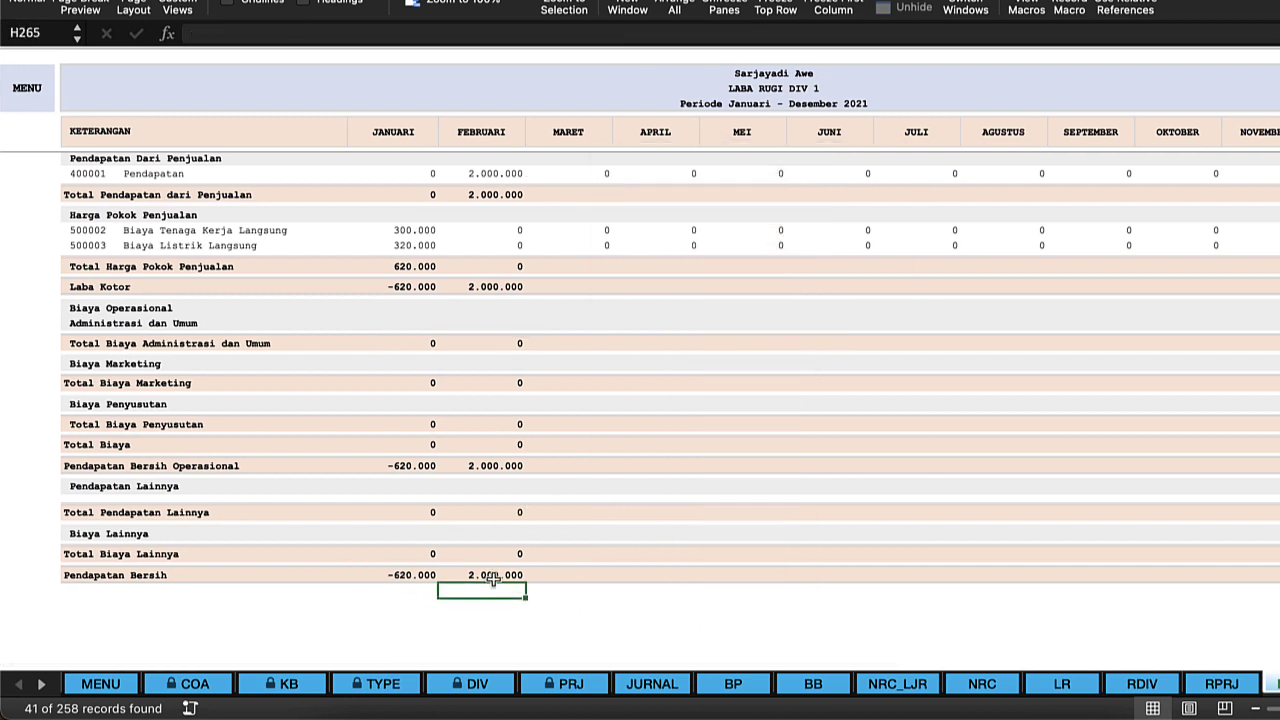
{"action": "left_click", "coordinate": [500, 575]}
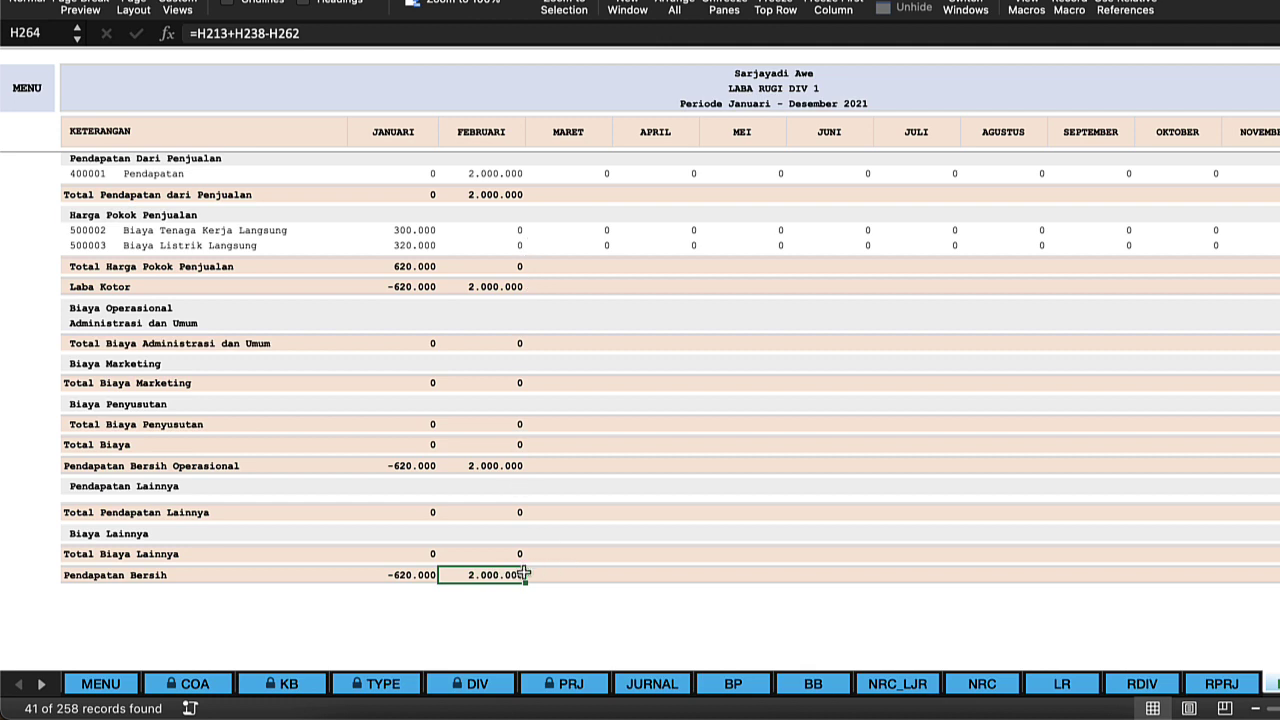
{"action": "left_click", "coordinate": [573, 577]}
{"action": "scroll", "coordinate": [660, 563], "scroll_direction": "right", "scroll_amount": 7}
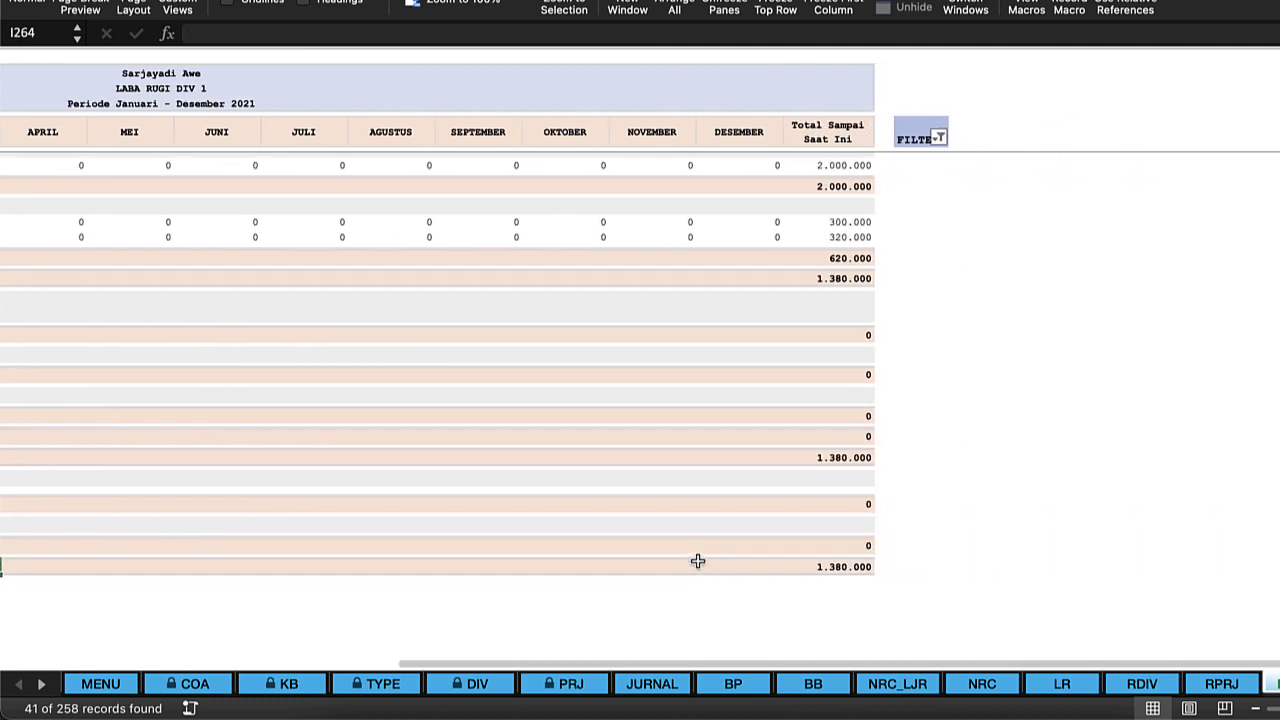
{"action": "left_click", "coordinate": [842, 579]}
{"action": "left_click", "coordinate": [845, 567]}
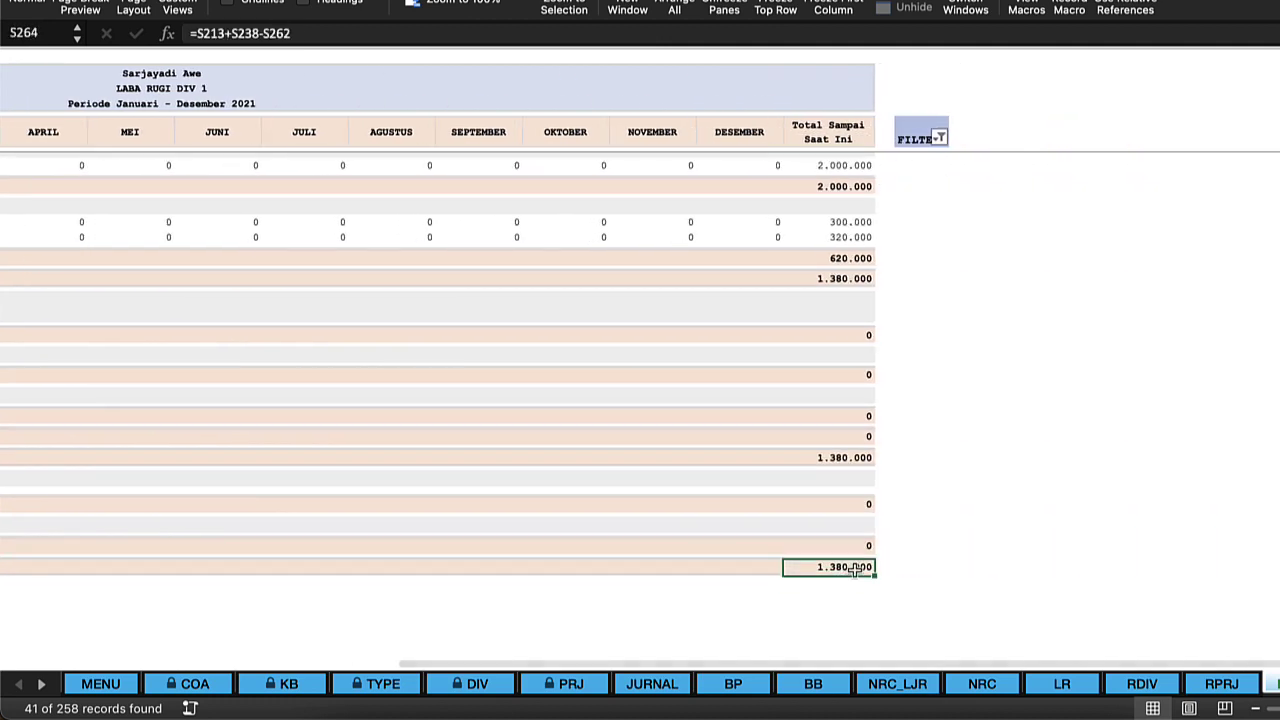
{"action": "left_click", "coordinate": [634, 509]}
{"action": "left_click", "coordinate": [691, 397]}
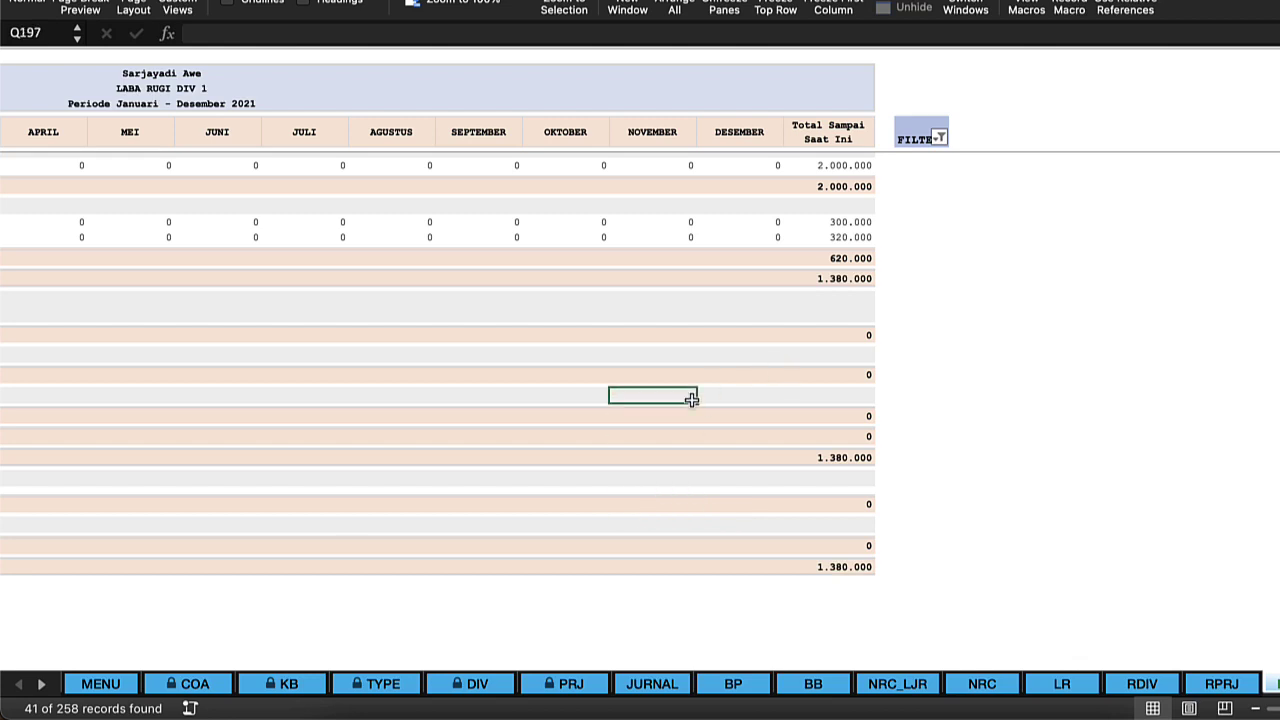
{"action": "left_click", "coordinate": [860, 566]}
{"action": "left_click", "coordinate": [688, 500]}
{"action": "scroll", "coordinate": [688, 500], "scroll_direction": "left", "scroll_amount": 7}
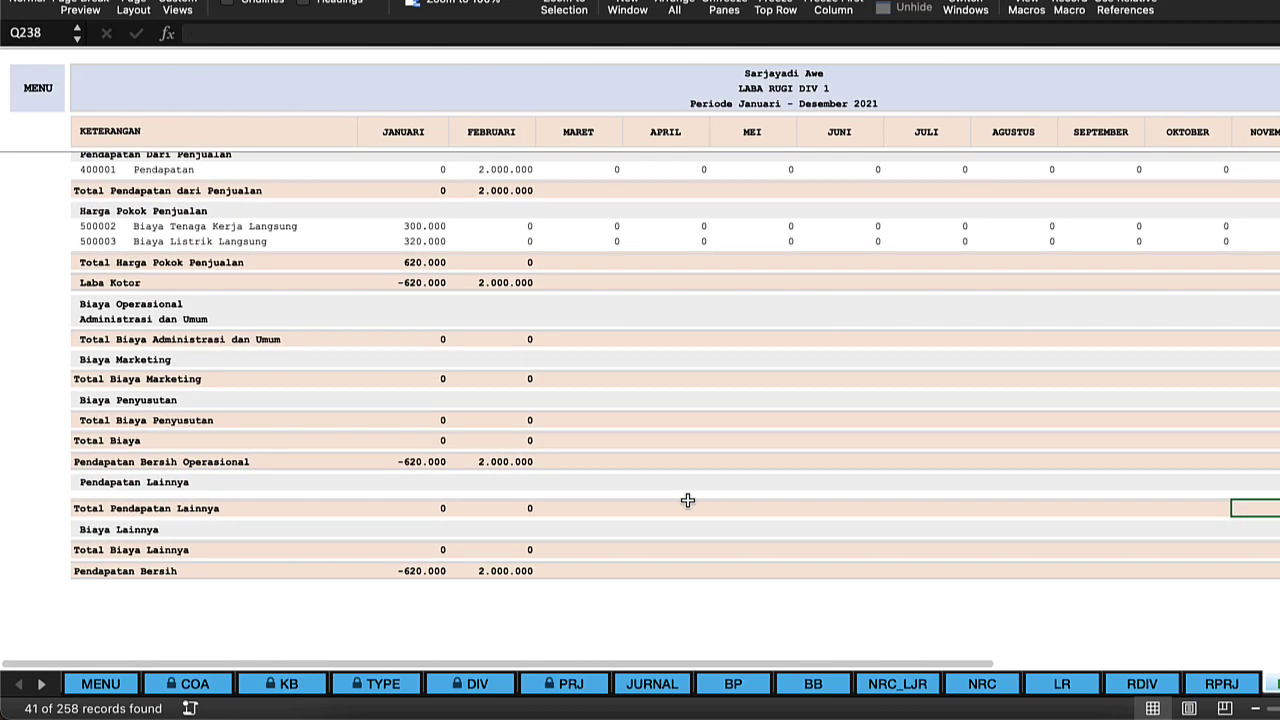
{"action": "left_click", "coordinate": [452, 571]}
{"action": "scroll", "coordinate": [456, 258], "scroll_direction": "up", "scroll_amount": 1}
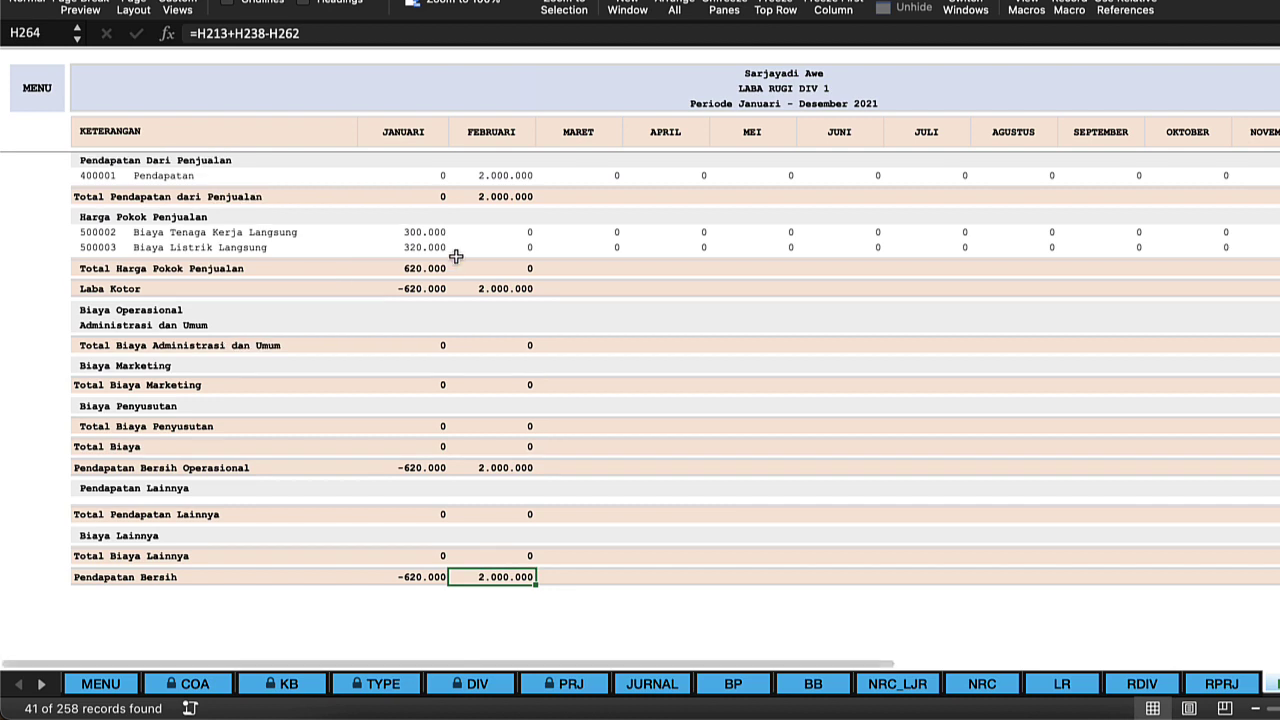
- Open the Divisi list through the main menu, check the SALDO of DIV 1, and return to the main menu
{"action": "left_click", "coordinate": [42, 100]}
{"action": "left_click", "coordinate": [77, 233]}
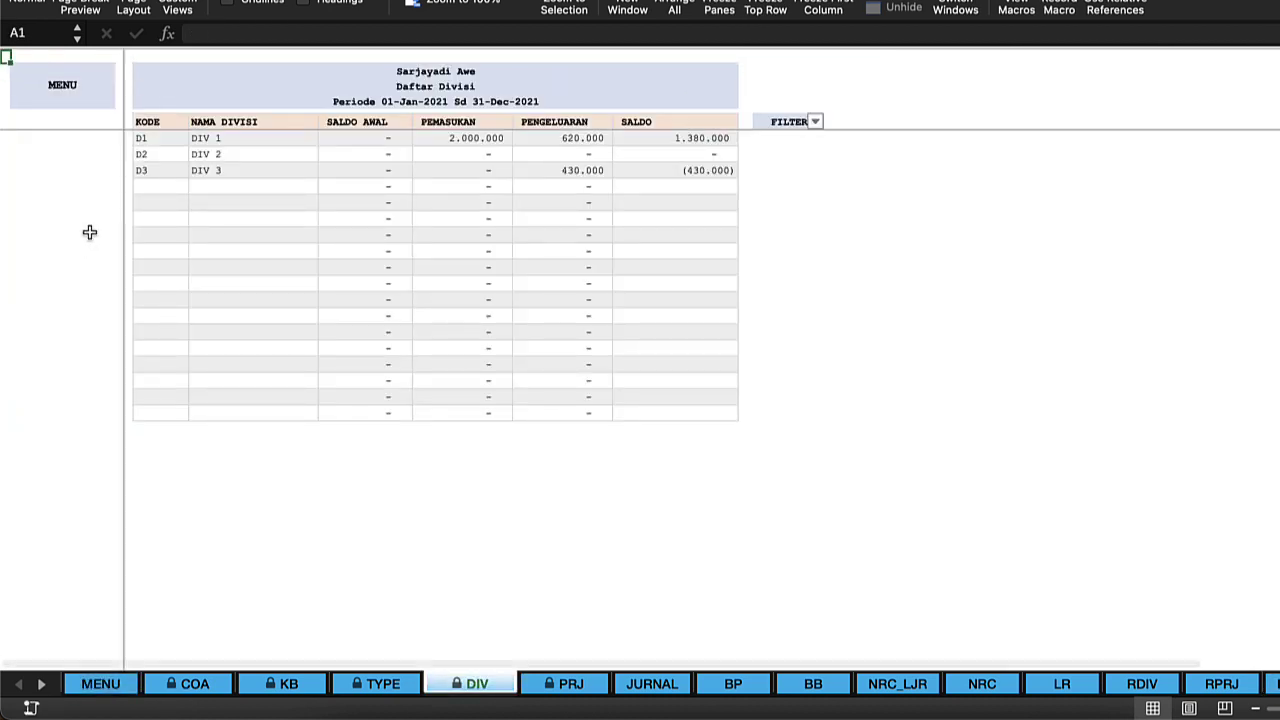
{"action": "left_click", "coordinate": [699, 141]}
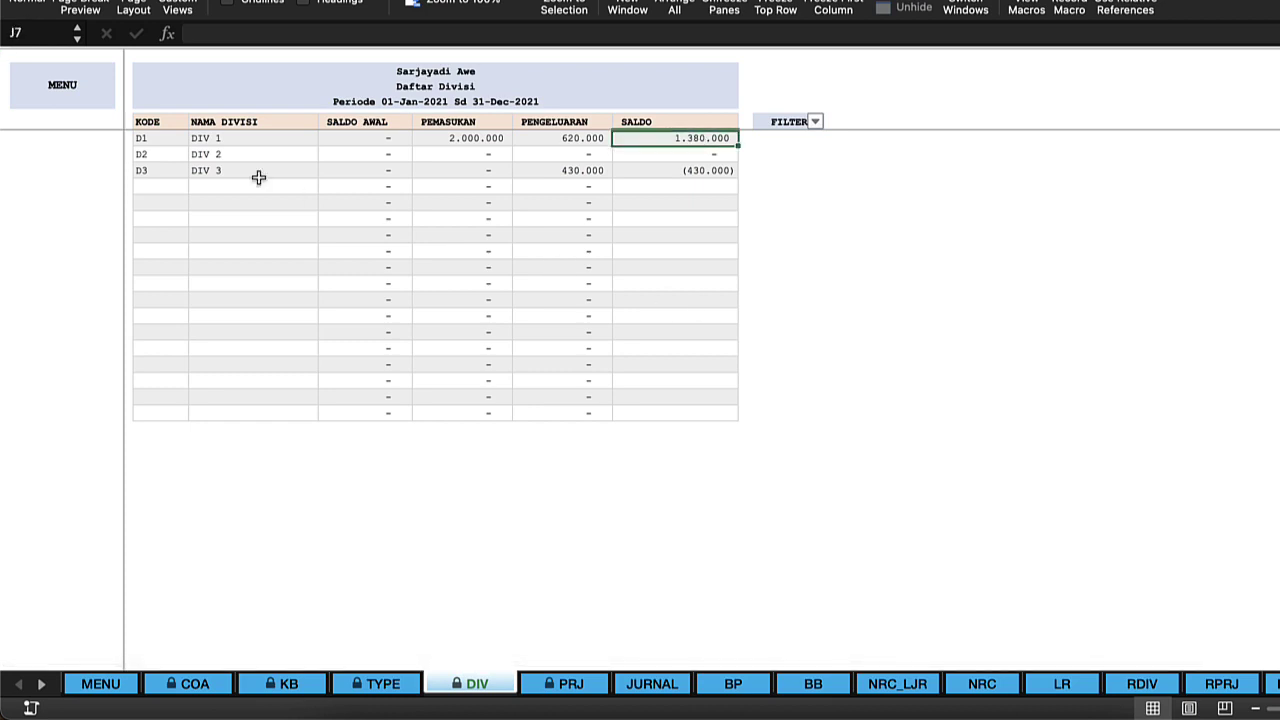
{"action": "left_click", "coordinate": [62, 88]}
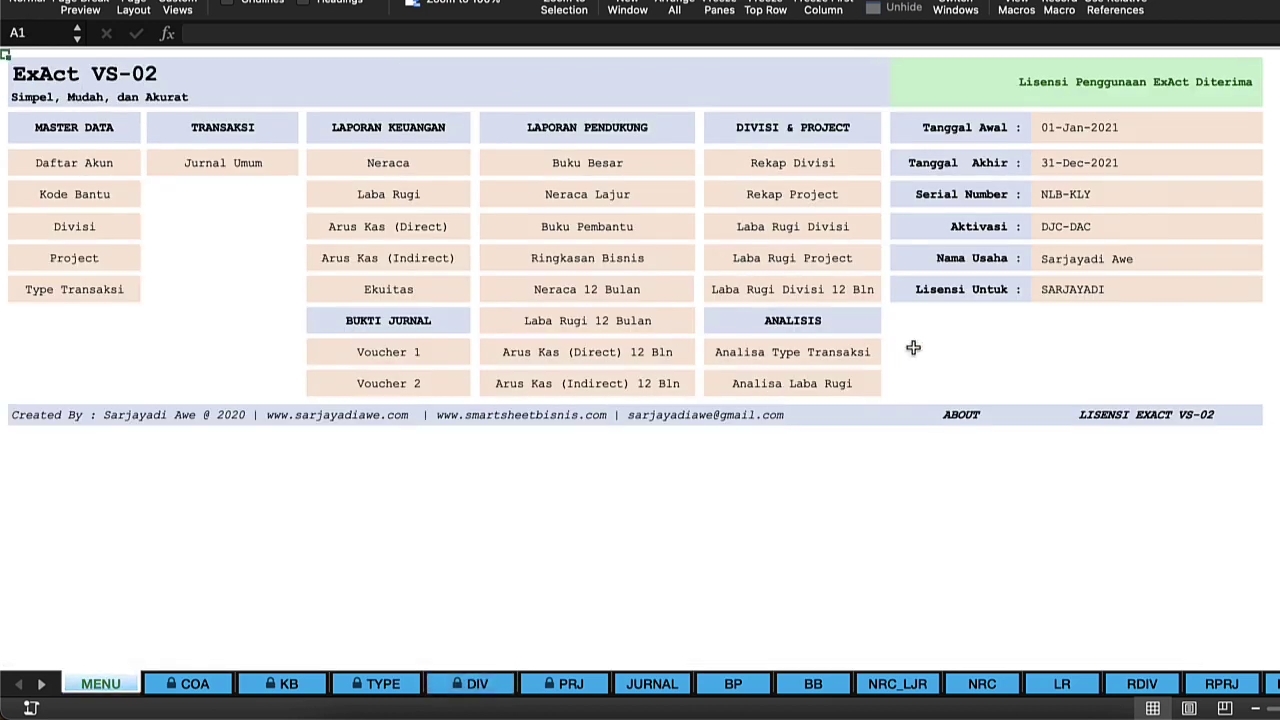
- Open Jurnal Umum to review the recorded transactions and return to the main menu
{"action": "left_click", "coordinate": [194, 252]}
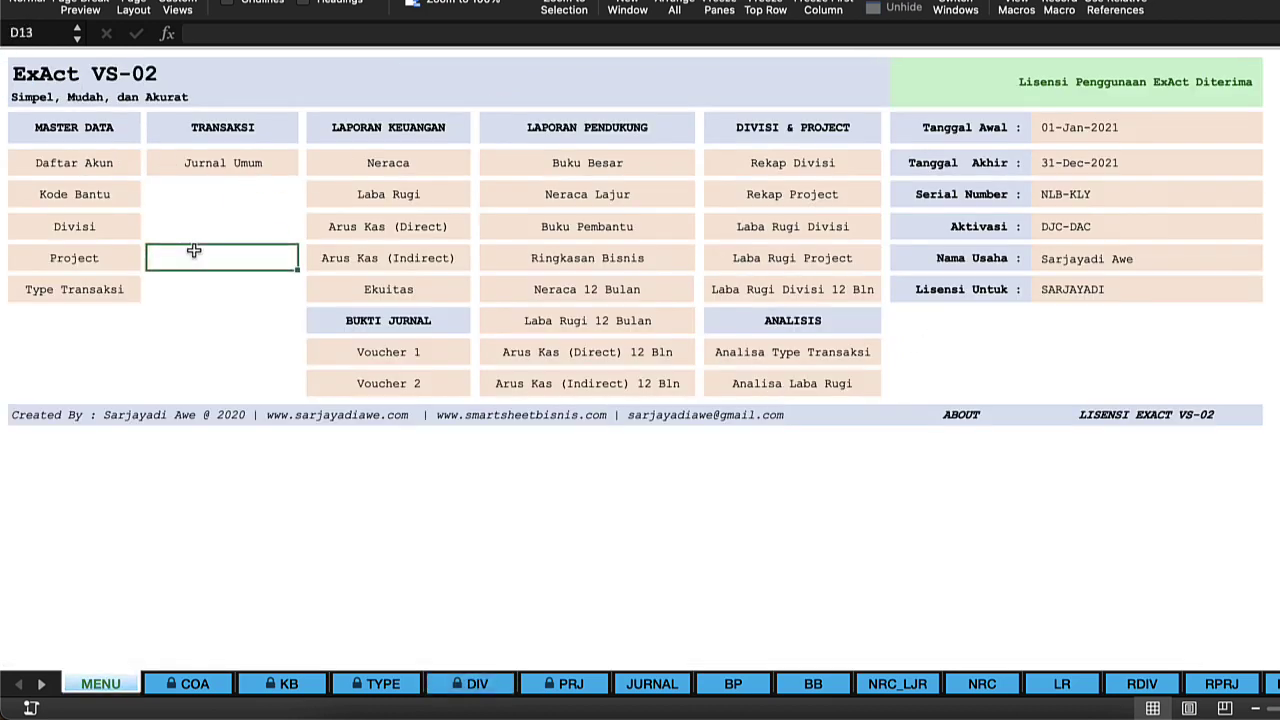
{"action": "left_click", "coordinate": [254, 162]}
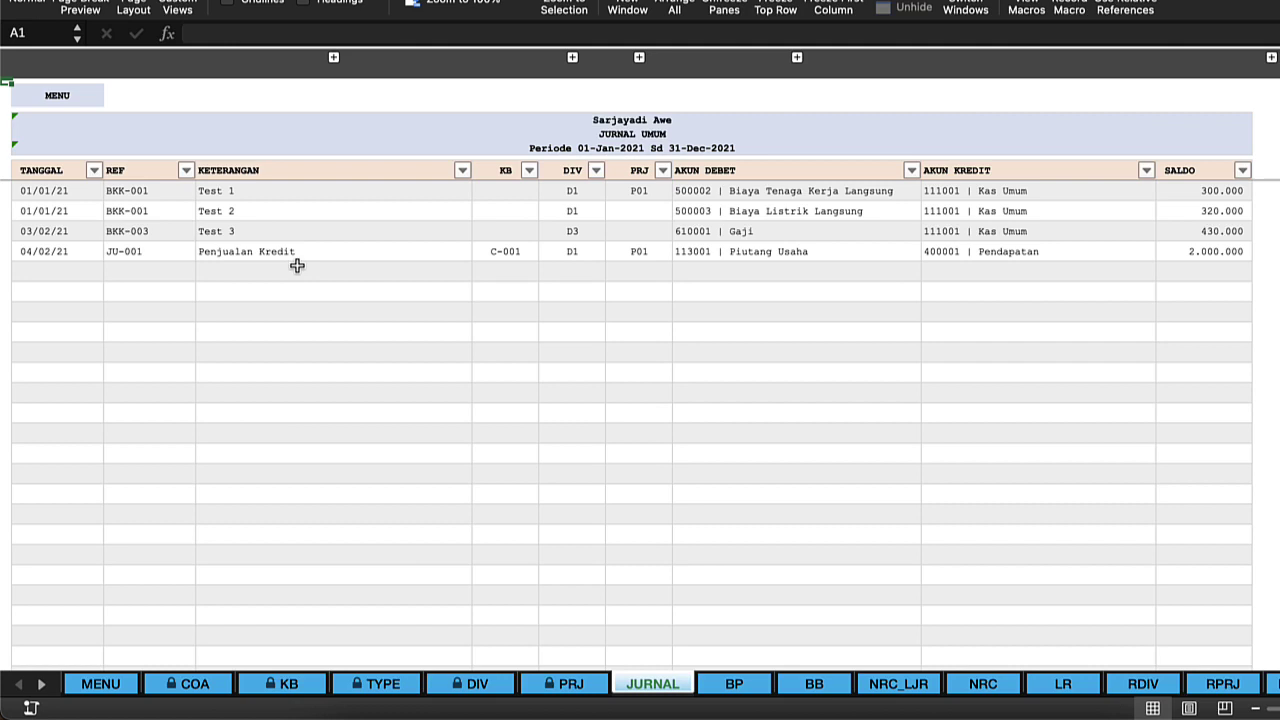
{"action": "left_click", "coordinate": [60, 96]}
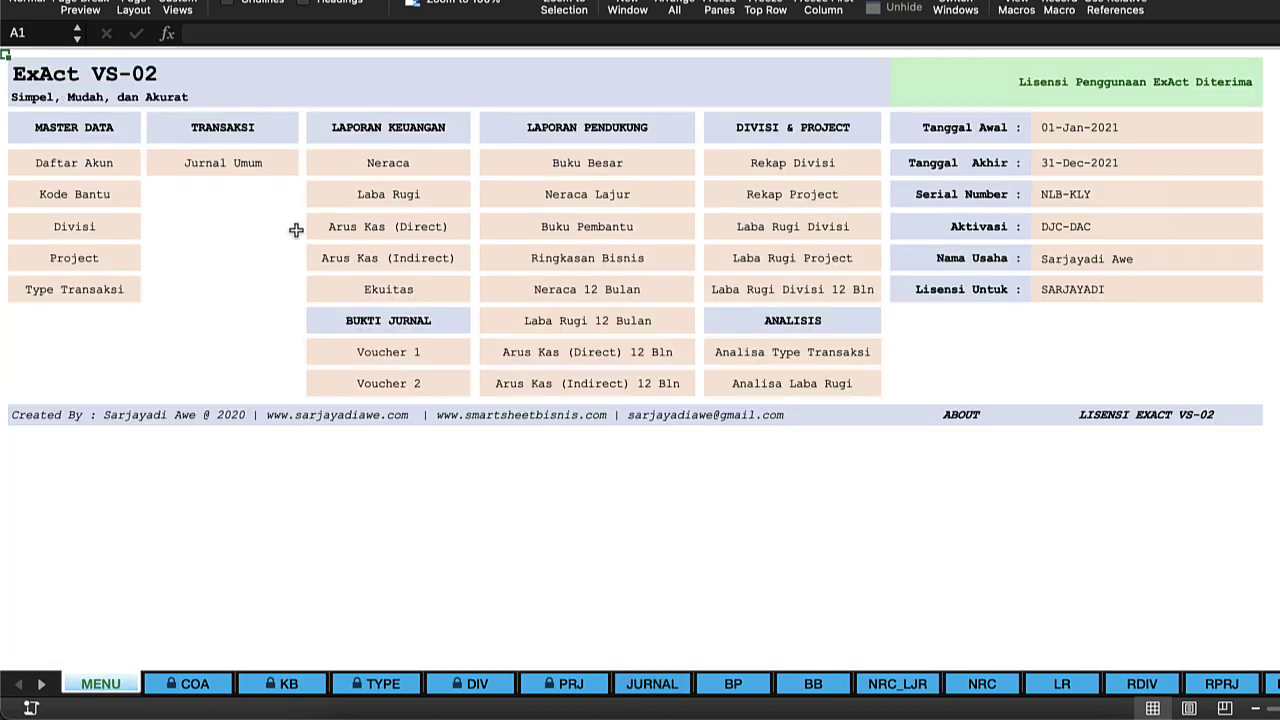
{"action": "left_click", "coordinate": [268, 247]}
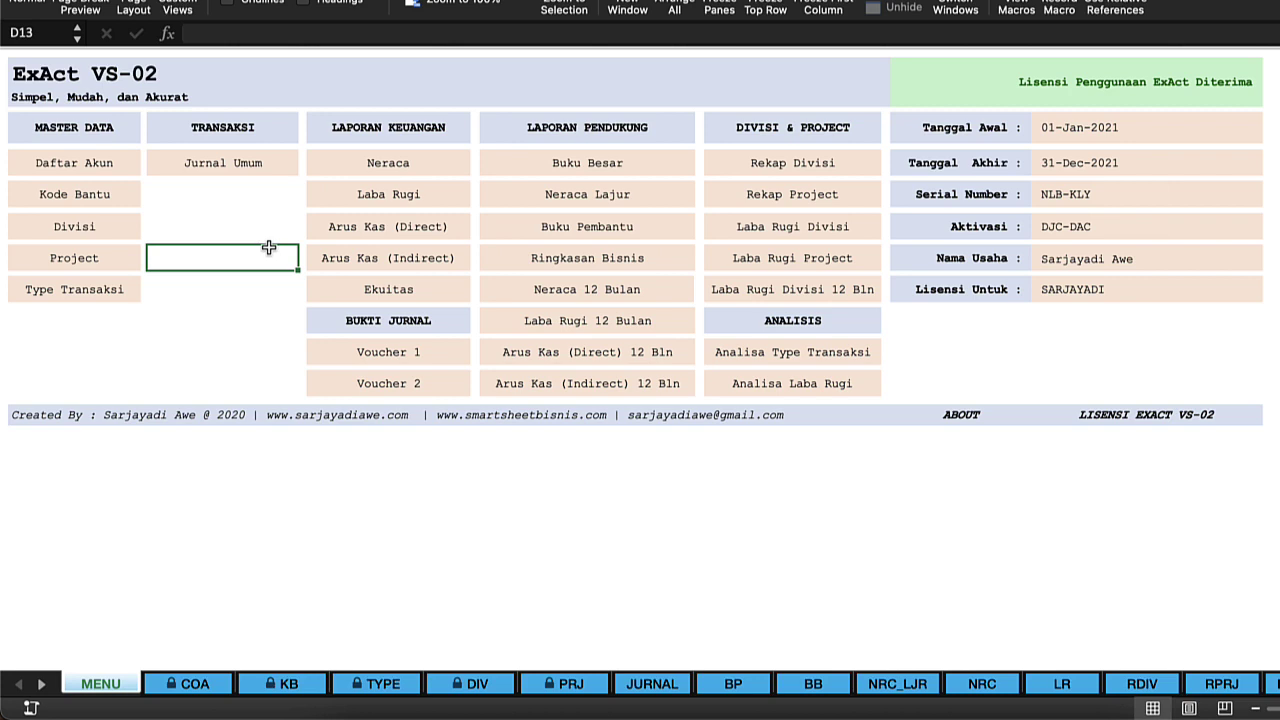
{"action": "left_click", "coordinate": [260, 222]}
{"action": "left_click", "coordinate": [232, 192]}
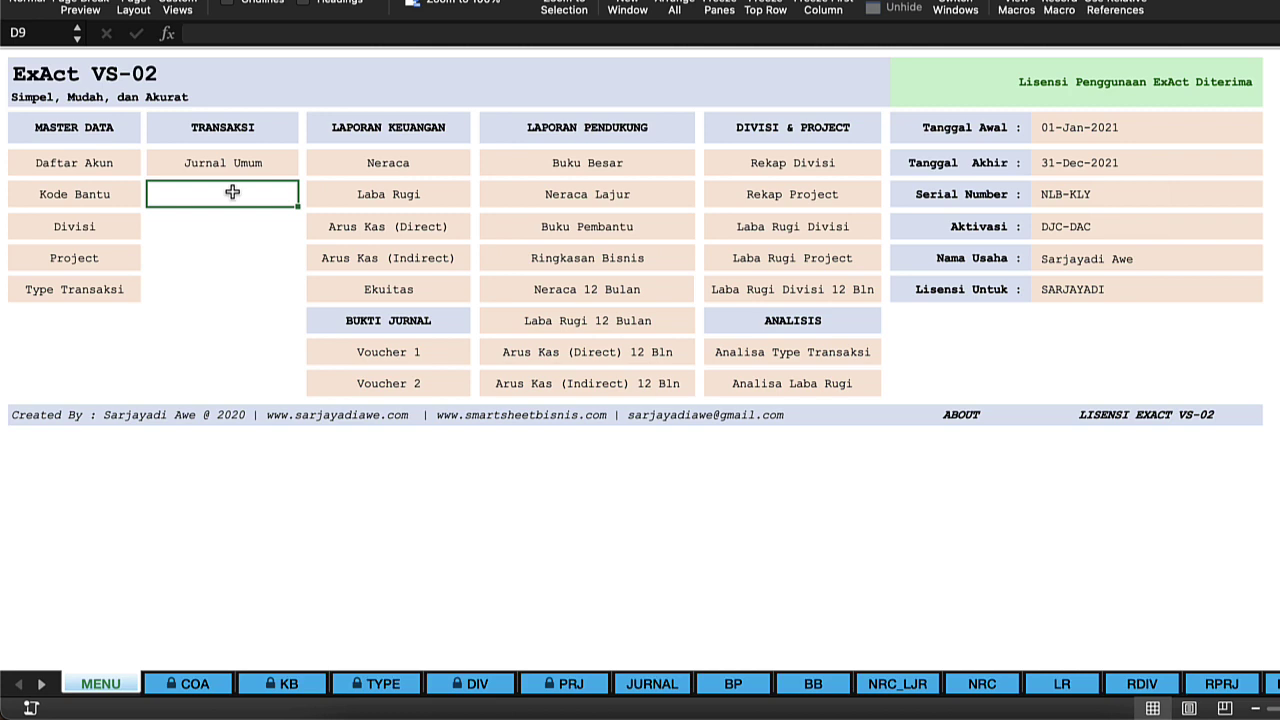
{"action": "left_click", "coordinate": [268, 220]}
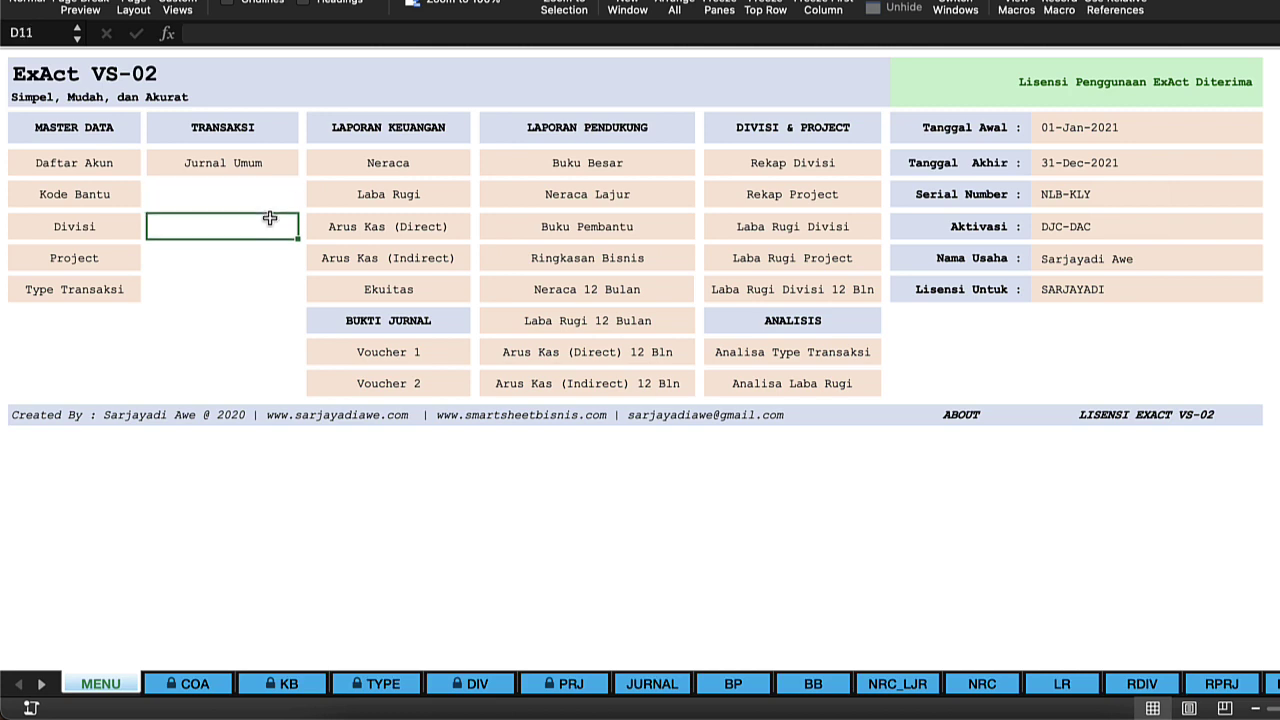
- Look over the Laporan Keuangan entries from Neraca and Laba Rugi down to Ekuitas in the main menu
{"action": "left_click", "coordinate": [318, 168]}
{"action": "left_click", "coordinate": [316, 185]}
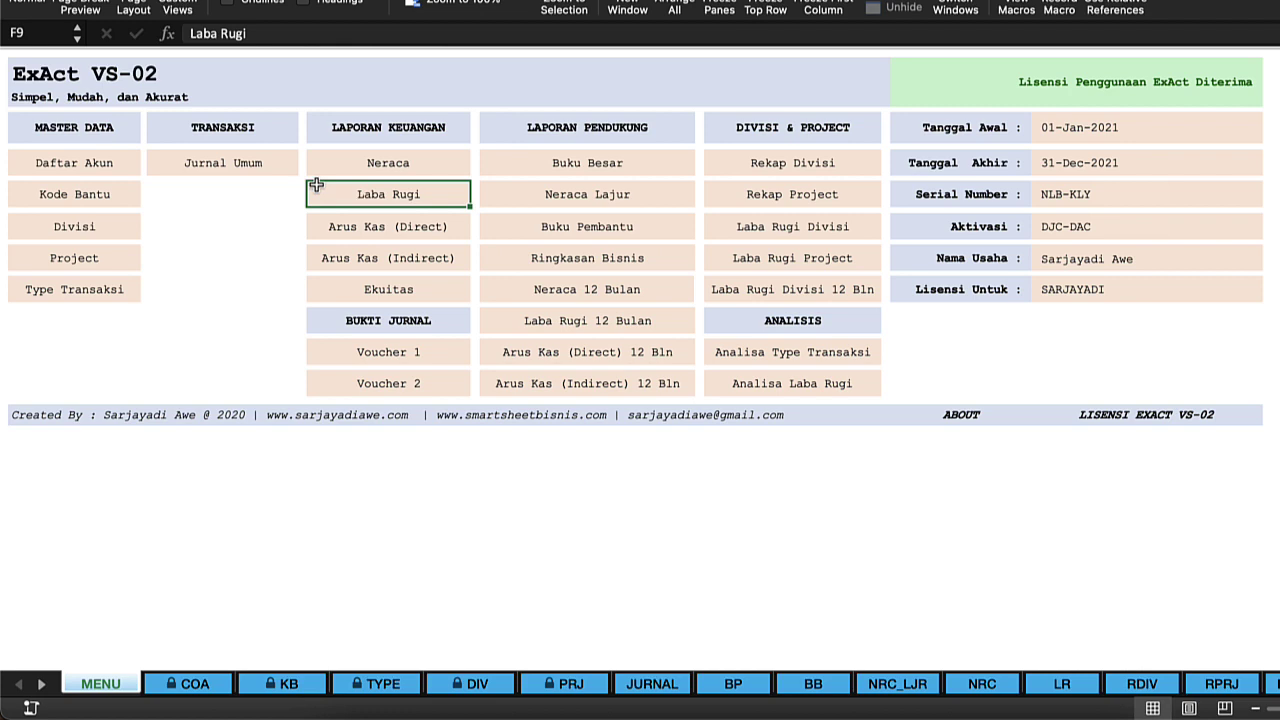
{"action": "left_click", "coordinate": [318, 168]}
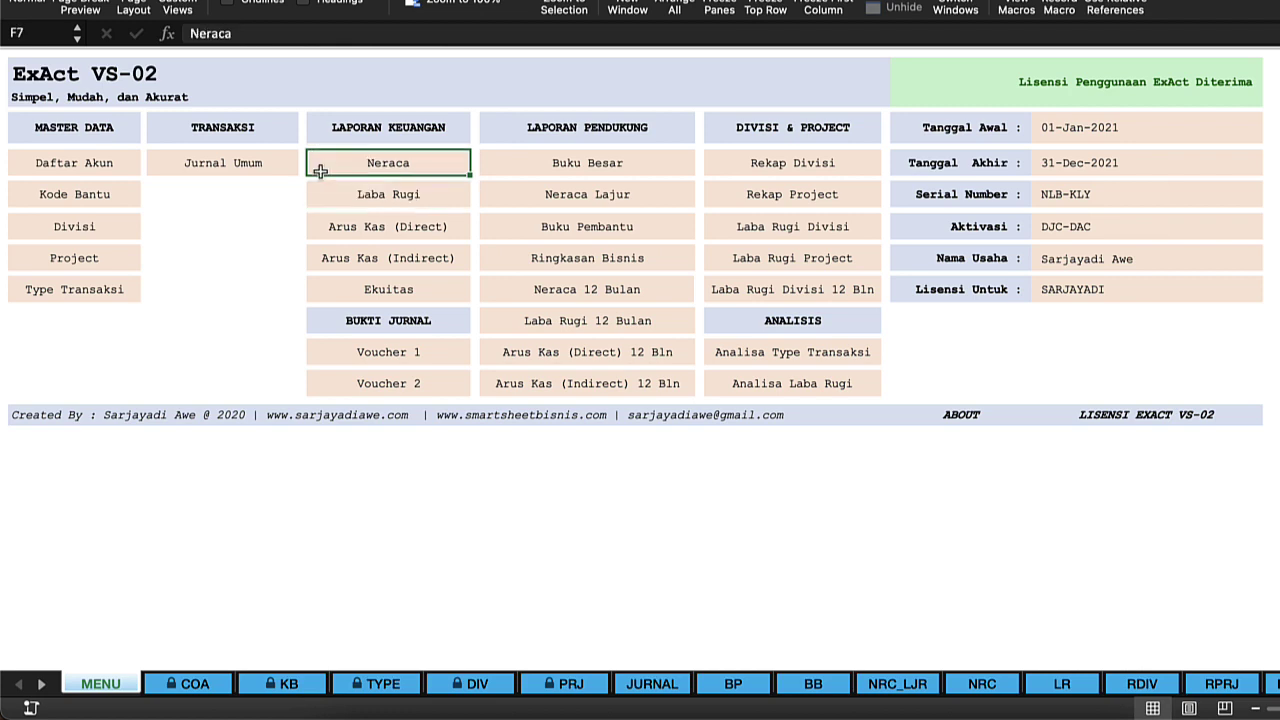
{"action": "left_click", "coordinate": [324, 191]}
{"action": "left_click", "coordinate": [330, 282]}
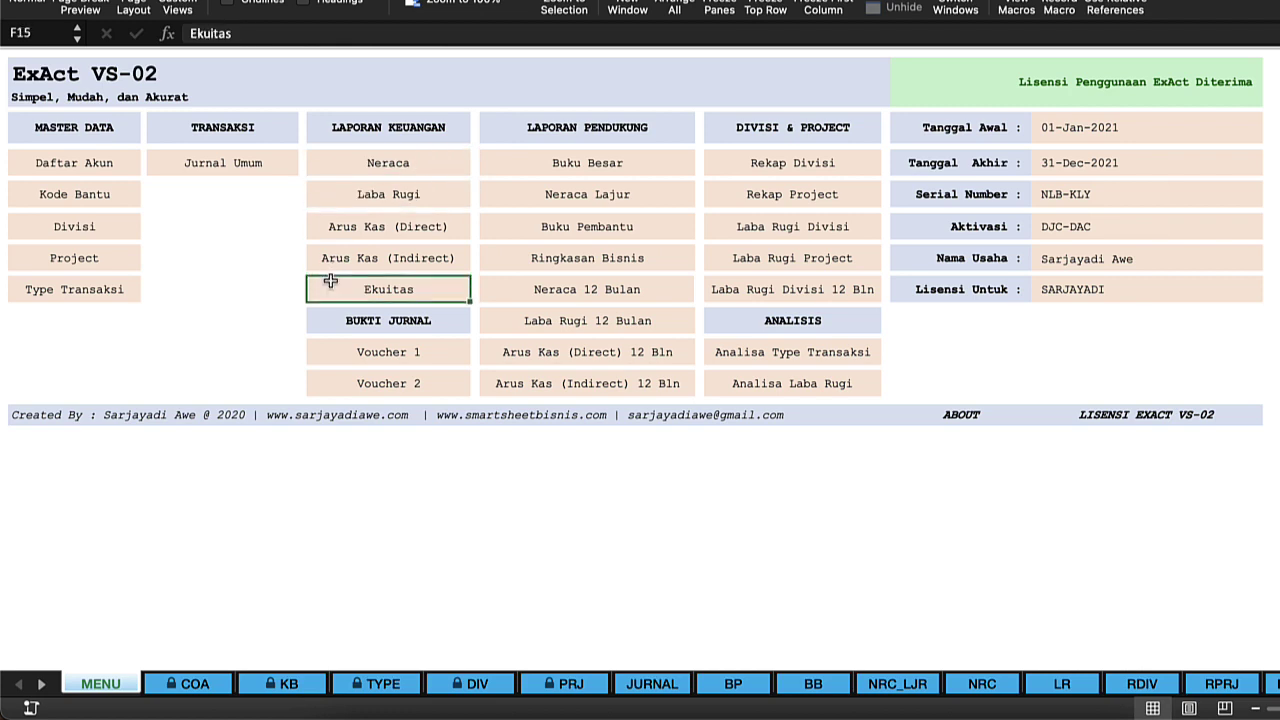